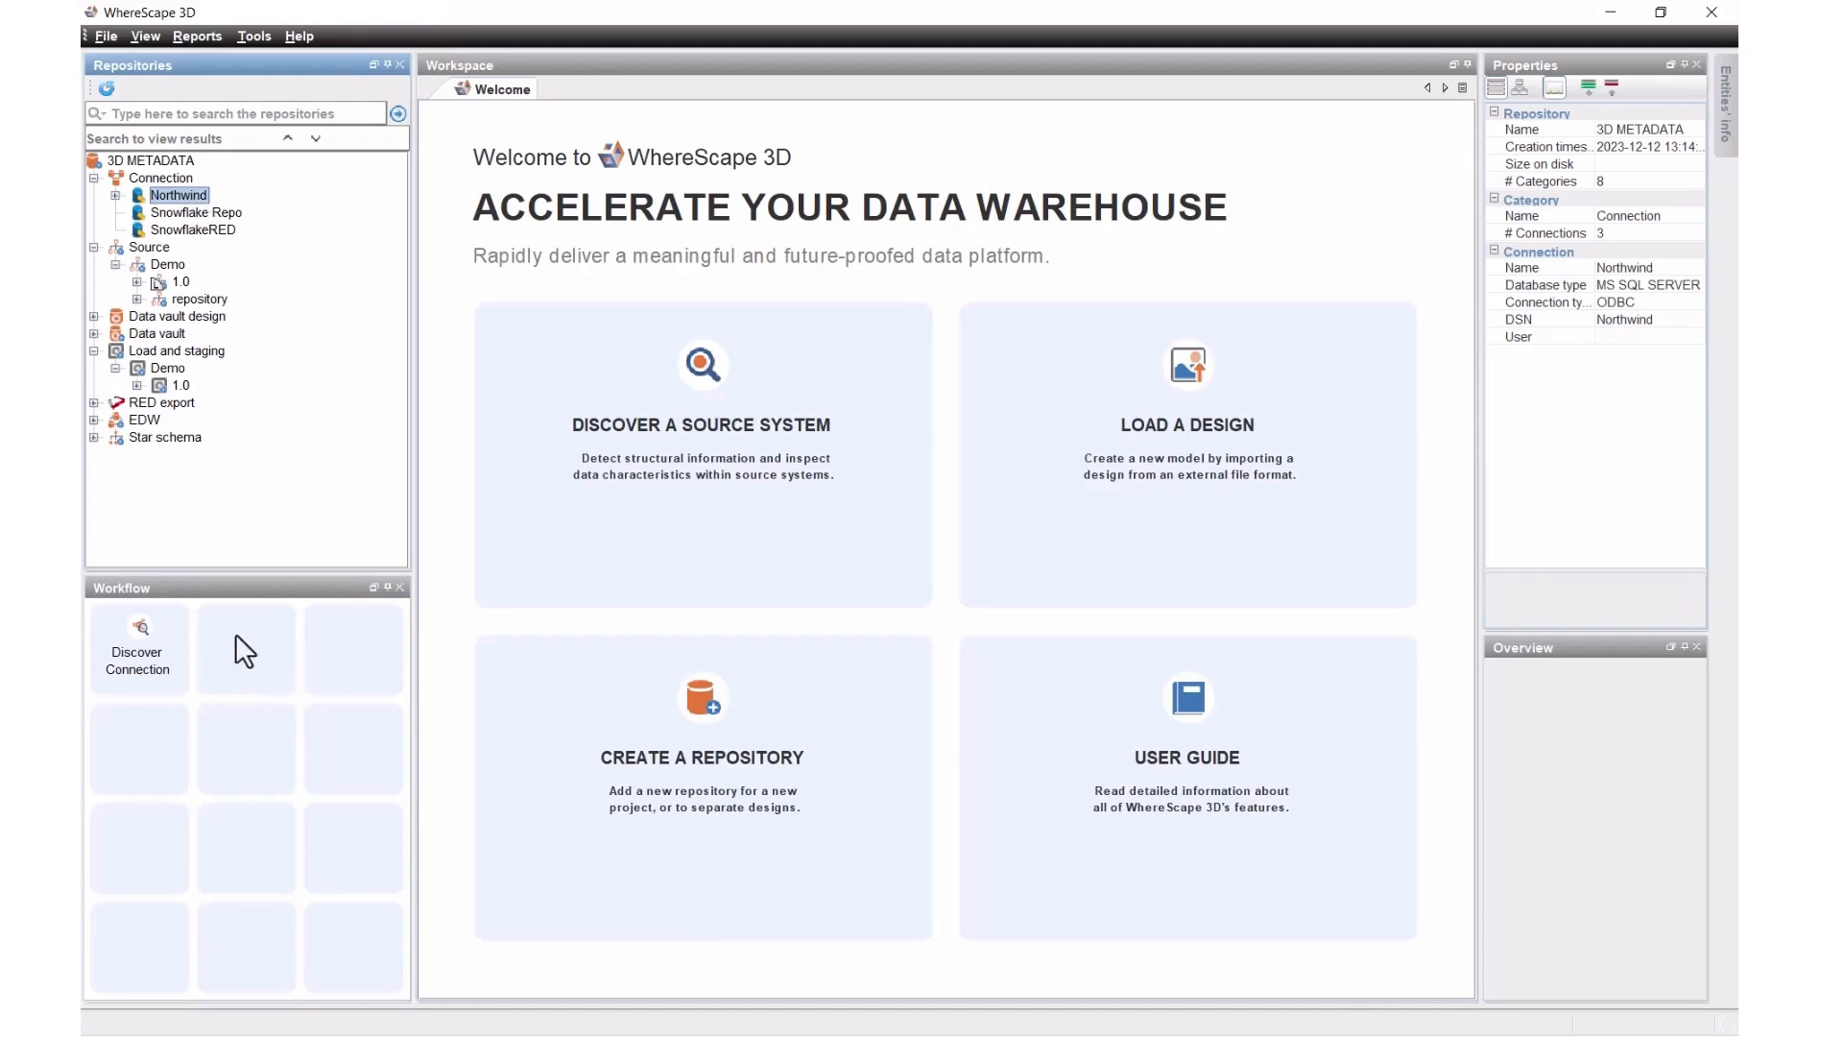
Step: Start a new discovery of the Demo source system and set the model version to 2
left_click(142, 645)
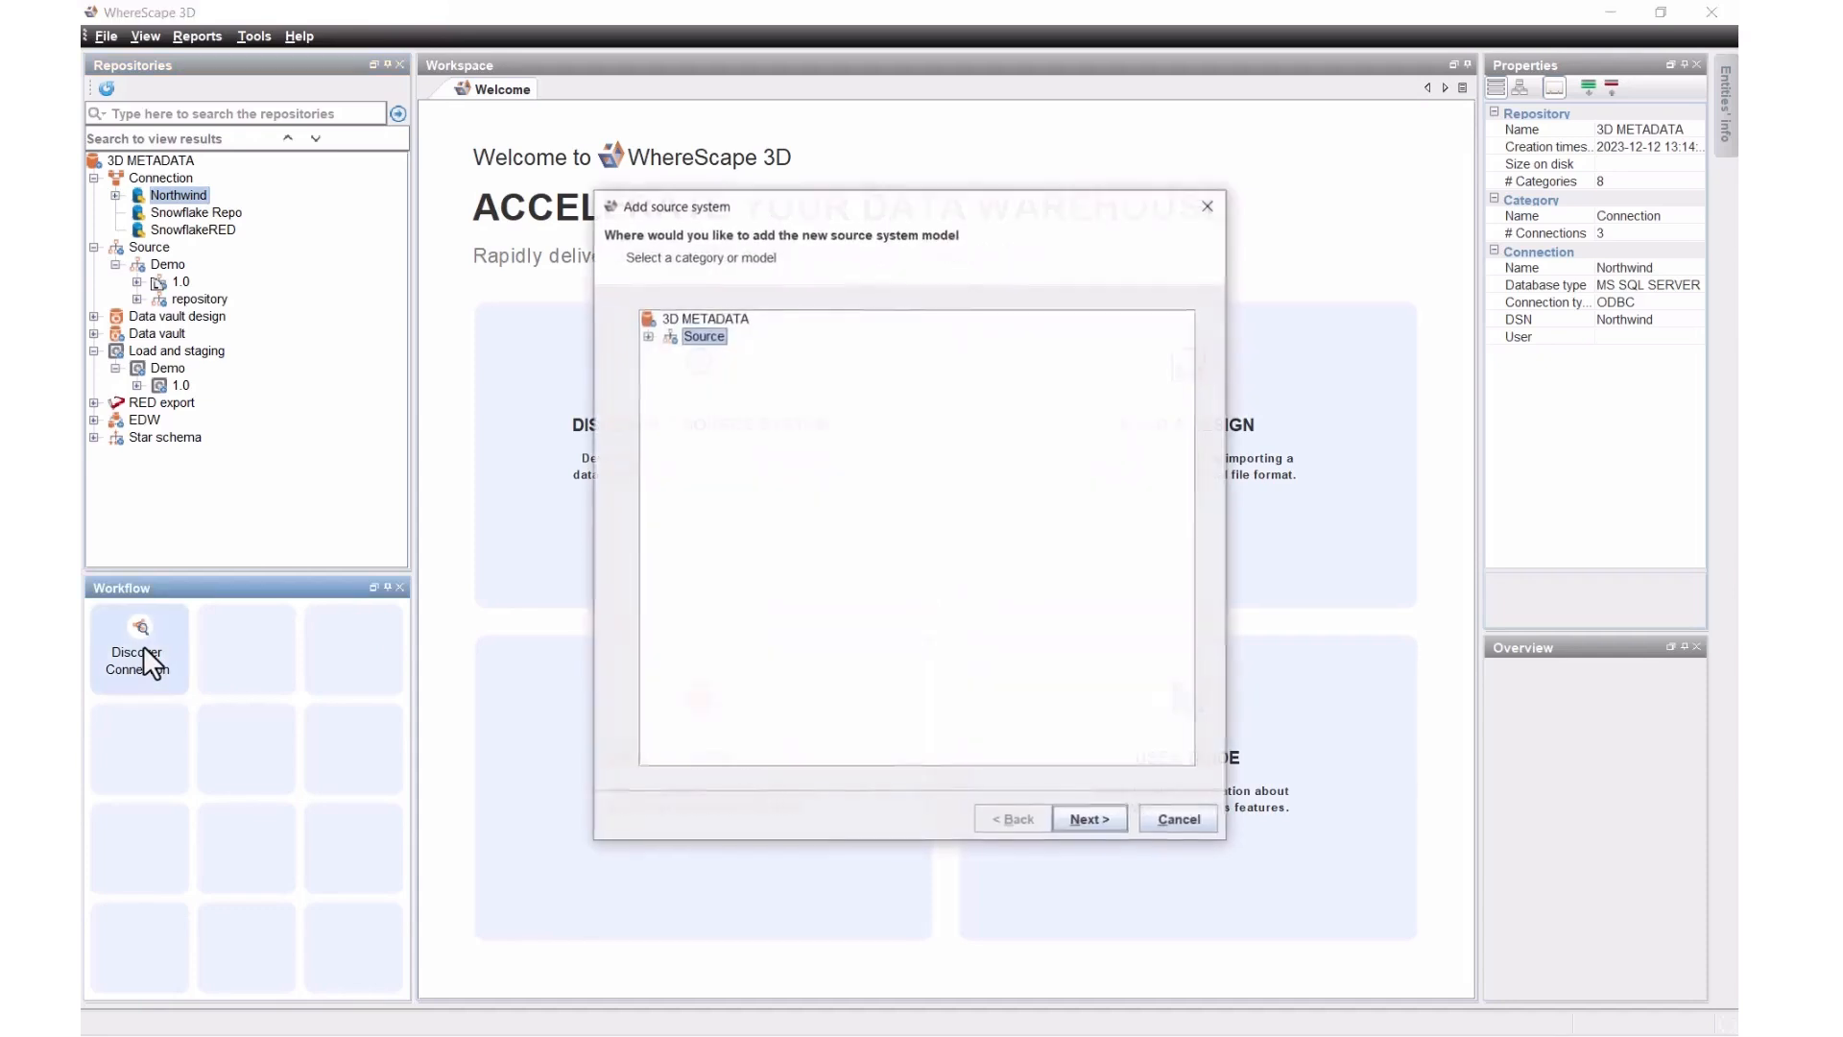
left_click(648, 336)
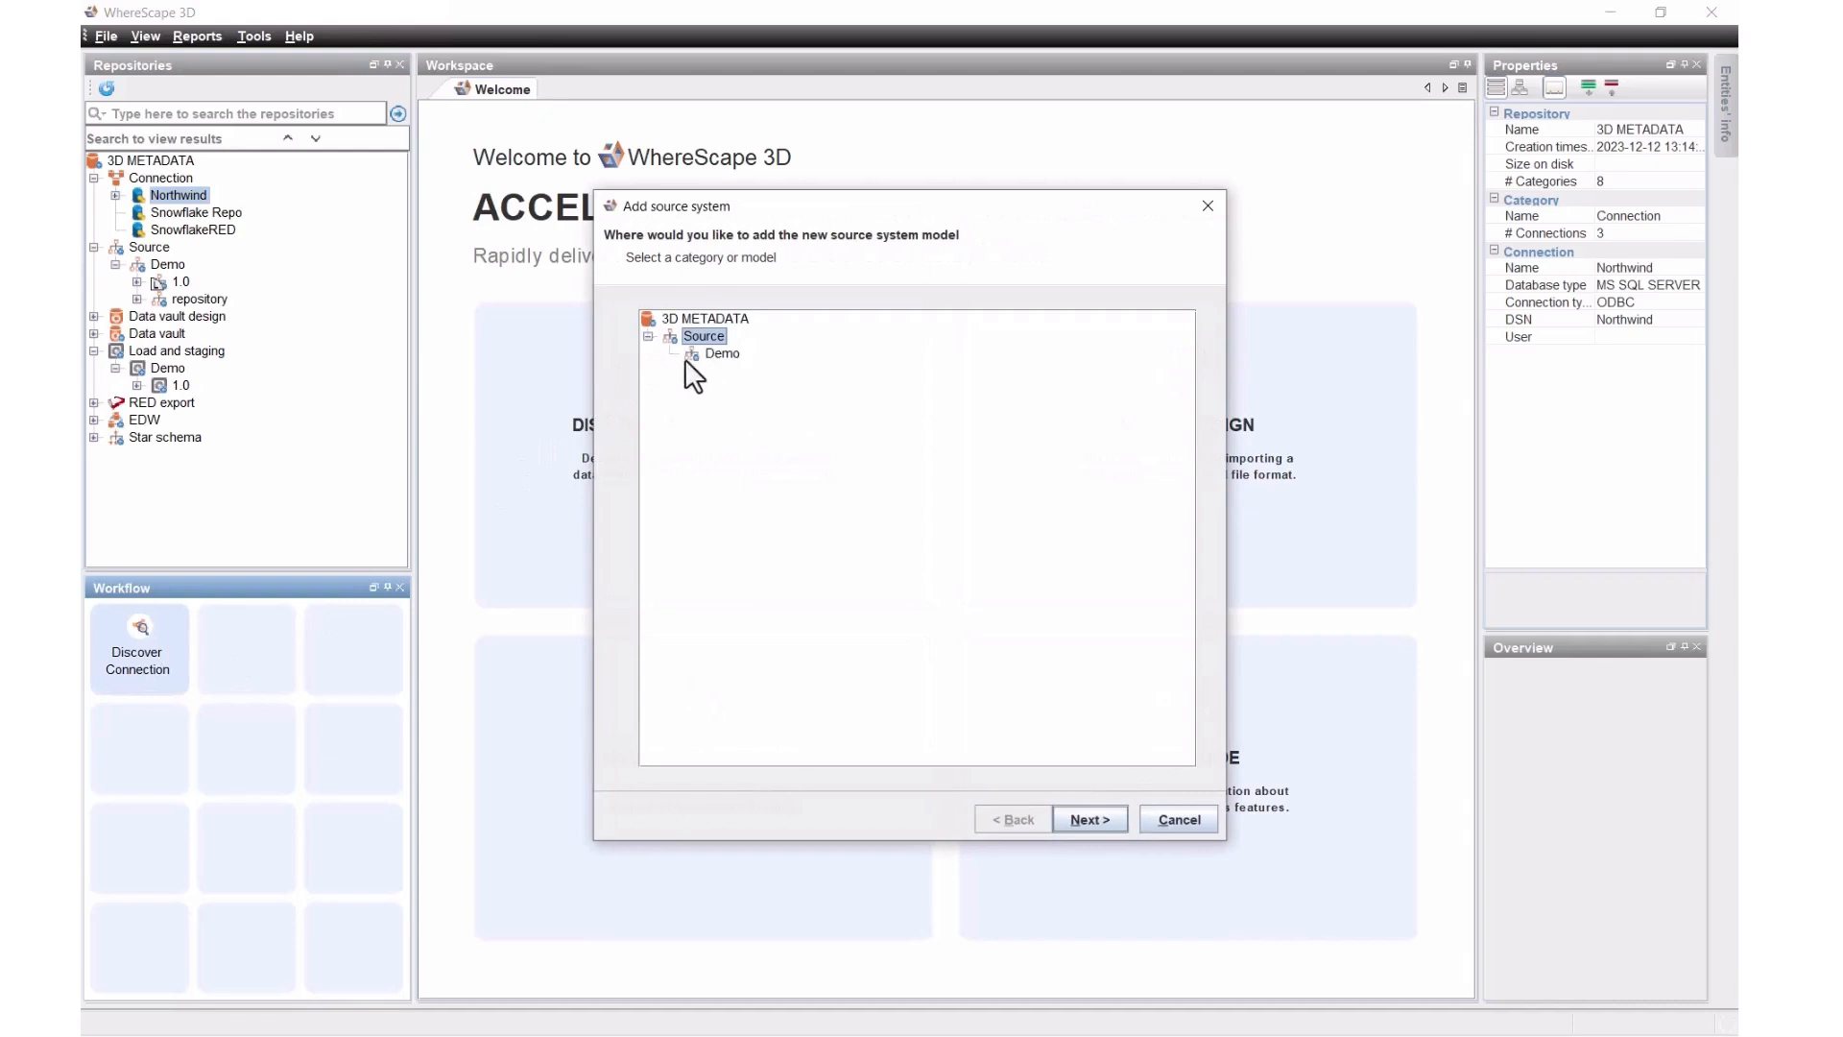
left_click(1079, 820)
left_click(855, 346)
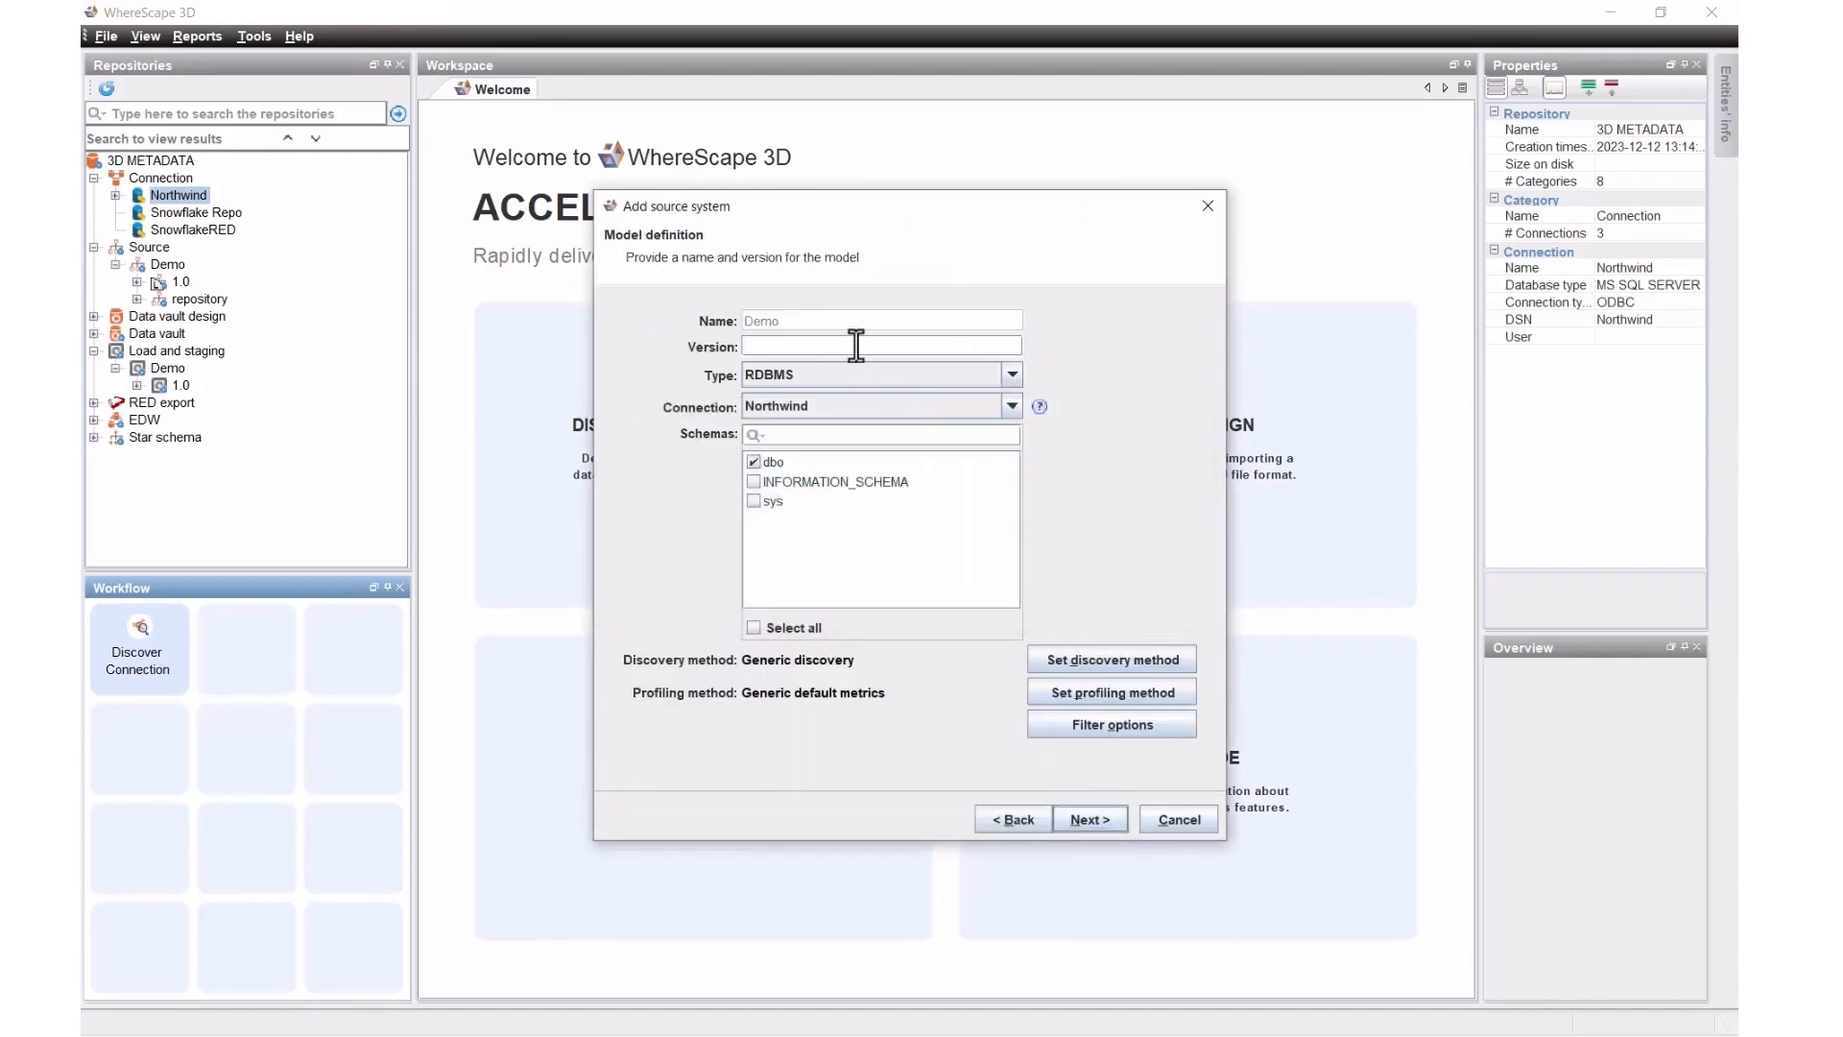
type("2")
Step: Limit discovery to tables by unchecking VIEW and adding a sys% table-name exclusion filter
left_click(1090, 724)
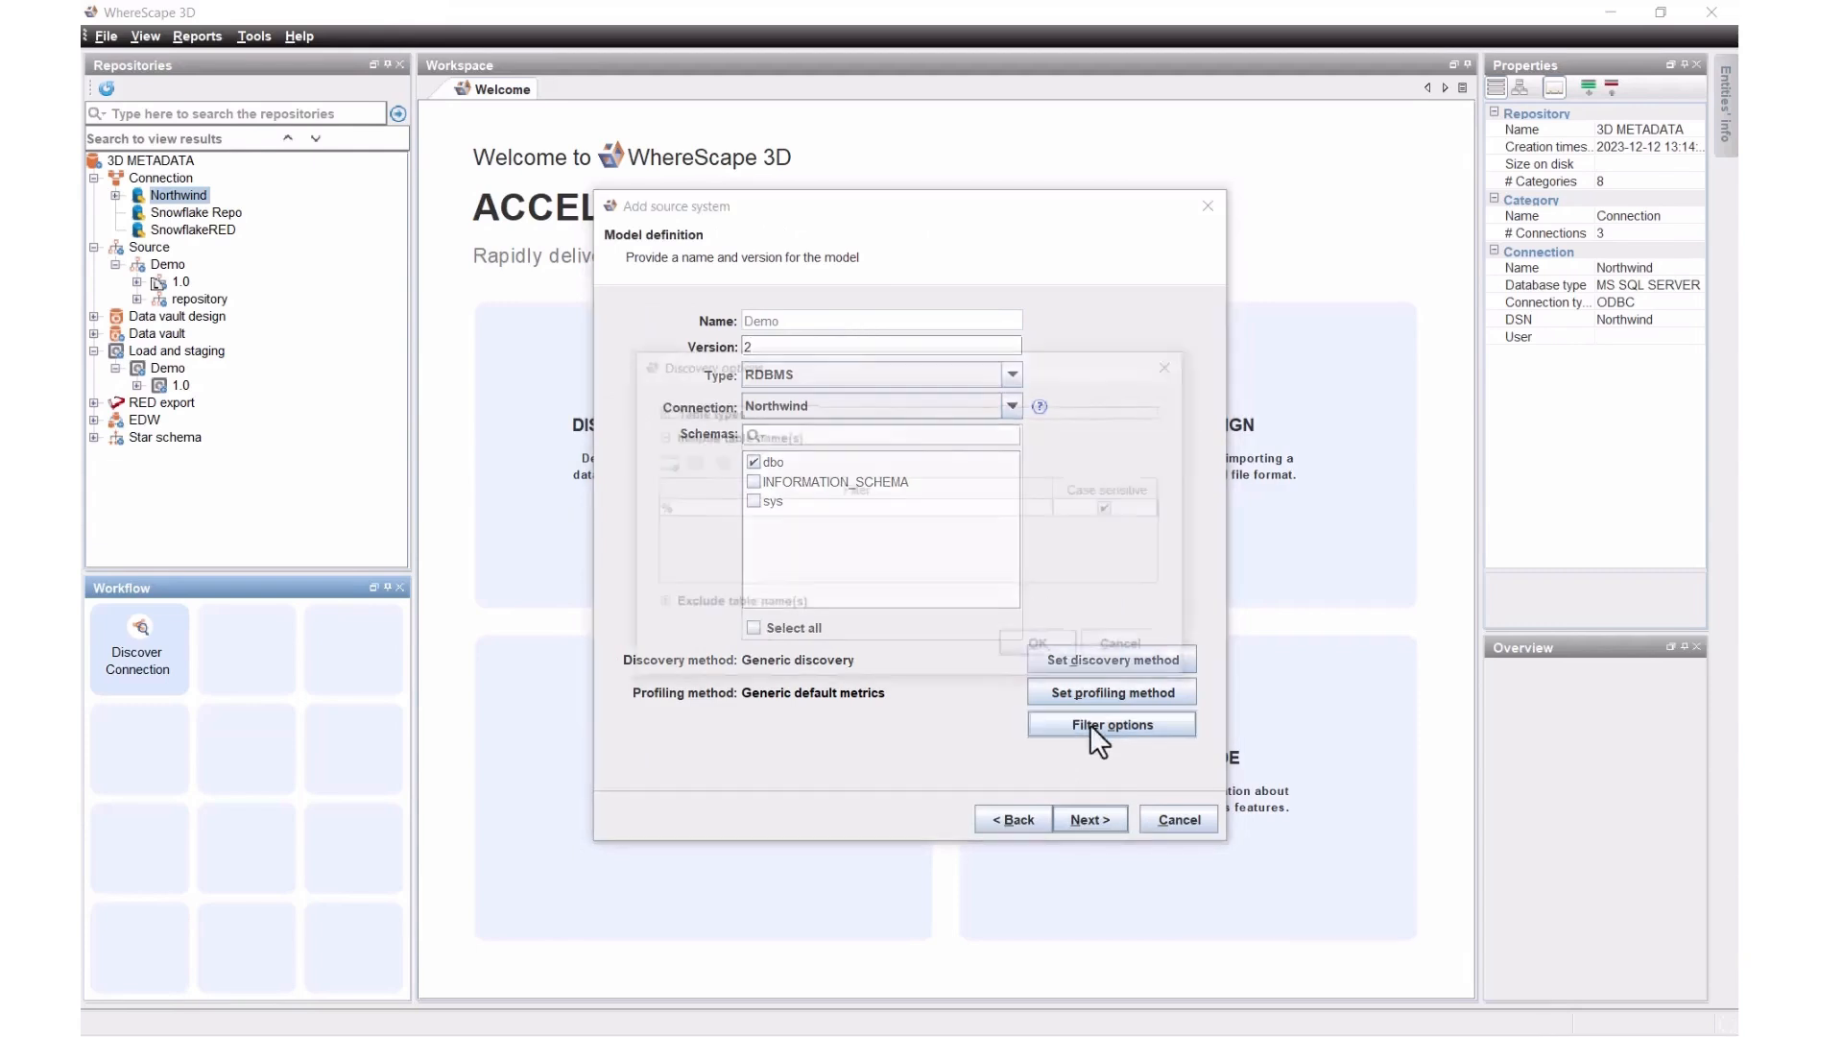
left_click(658, 411)
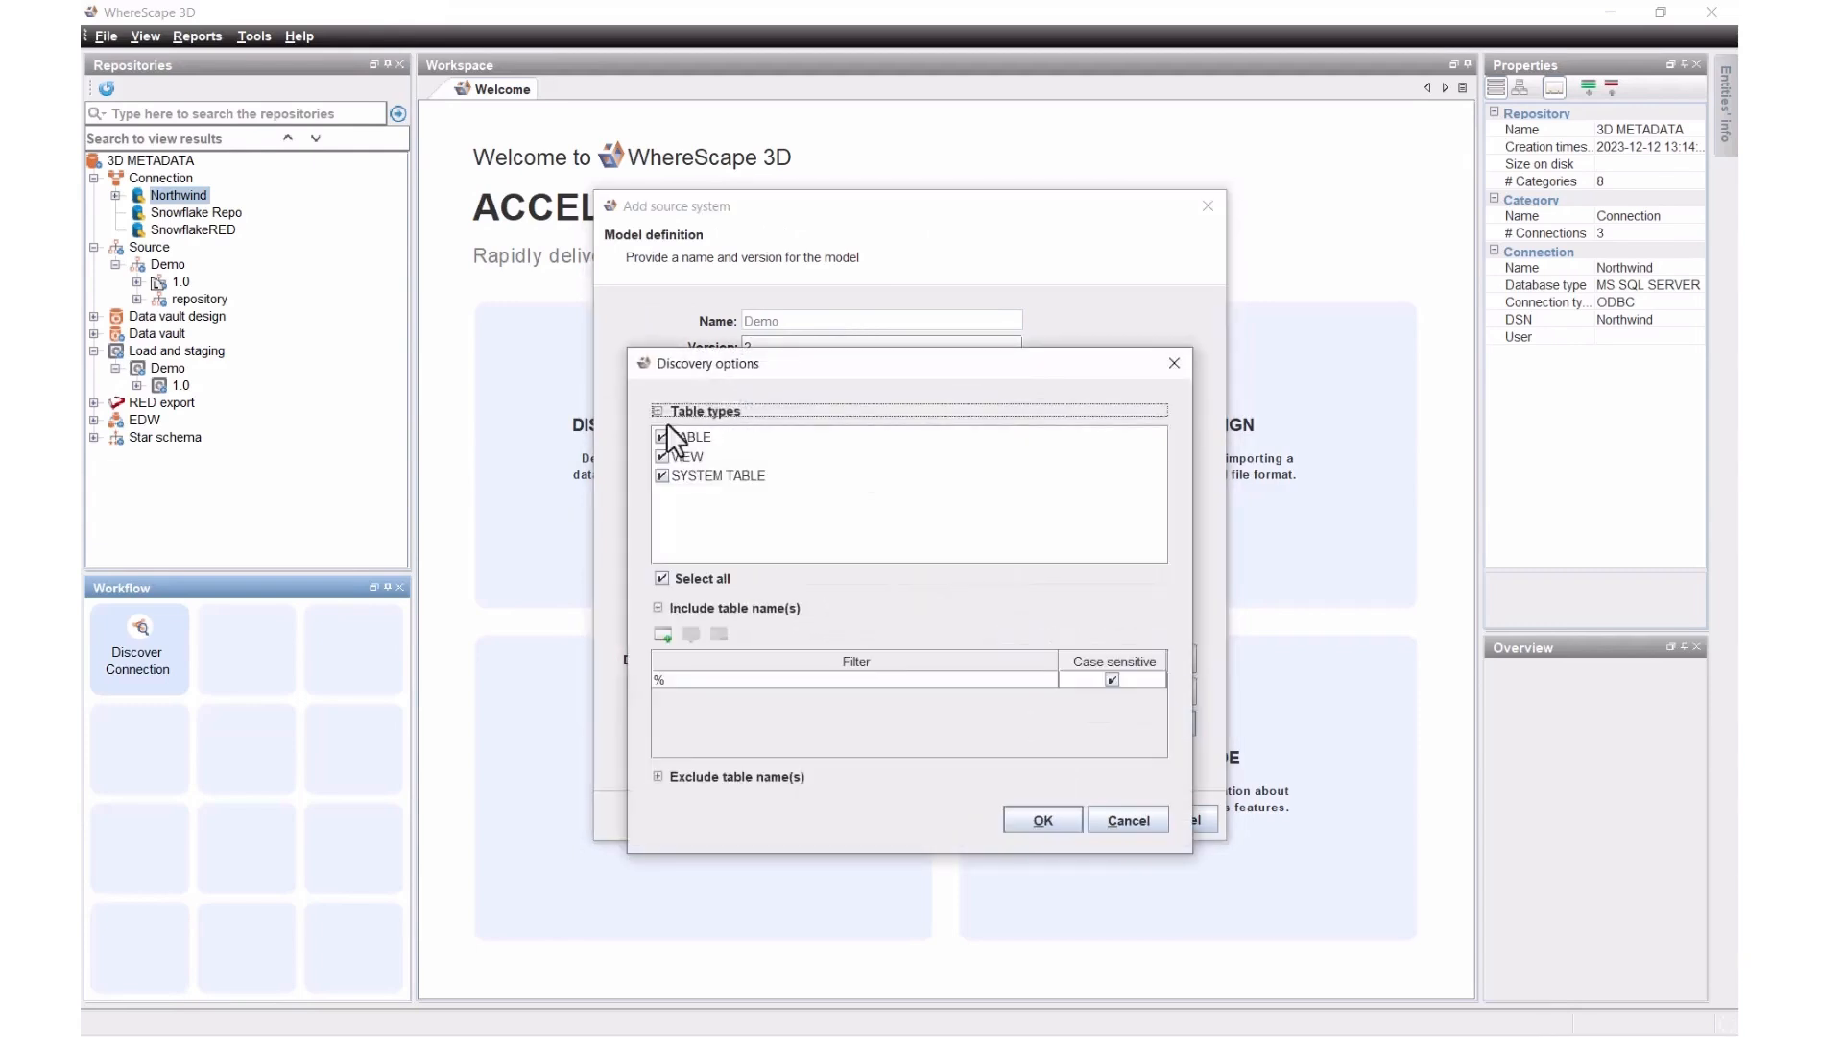
left_click(675, 455)
left_click(662, 457)
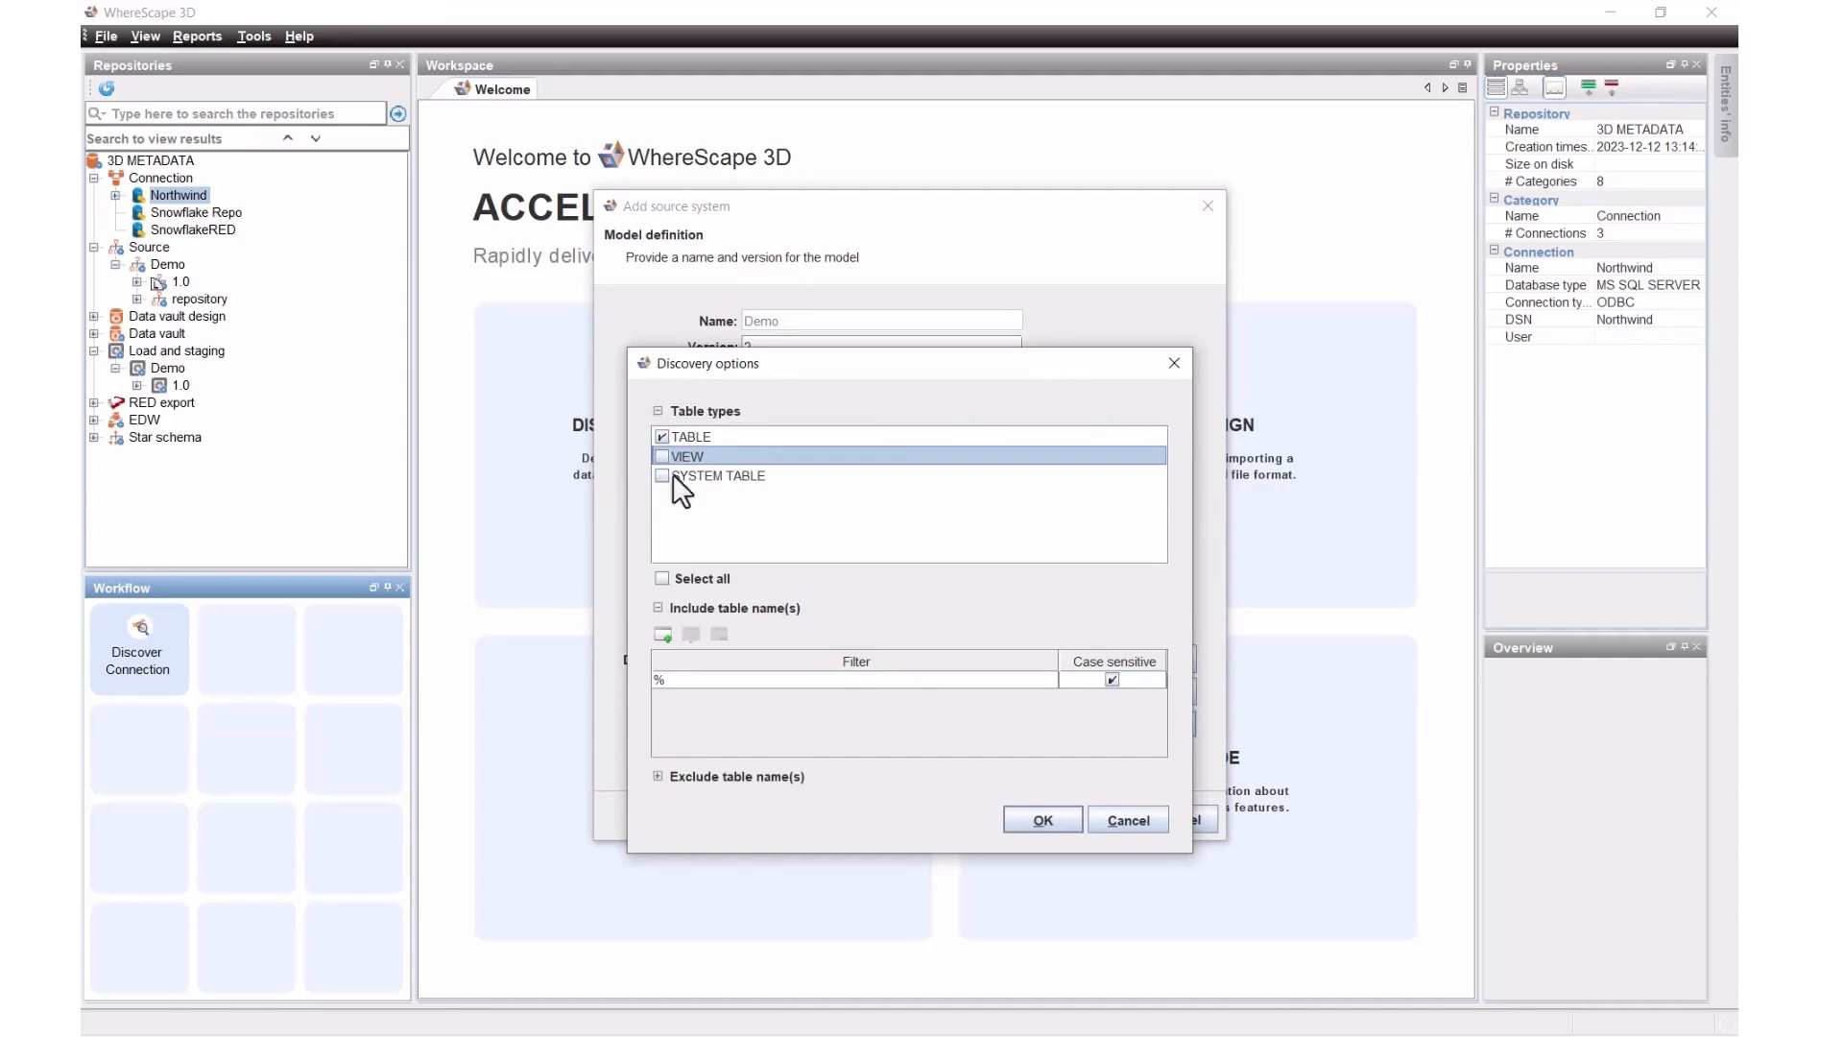
left_click(658, 776)
left_click(664, 803)
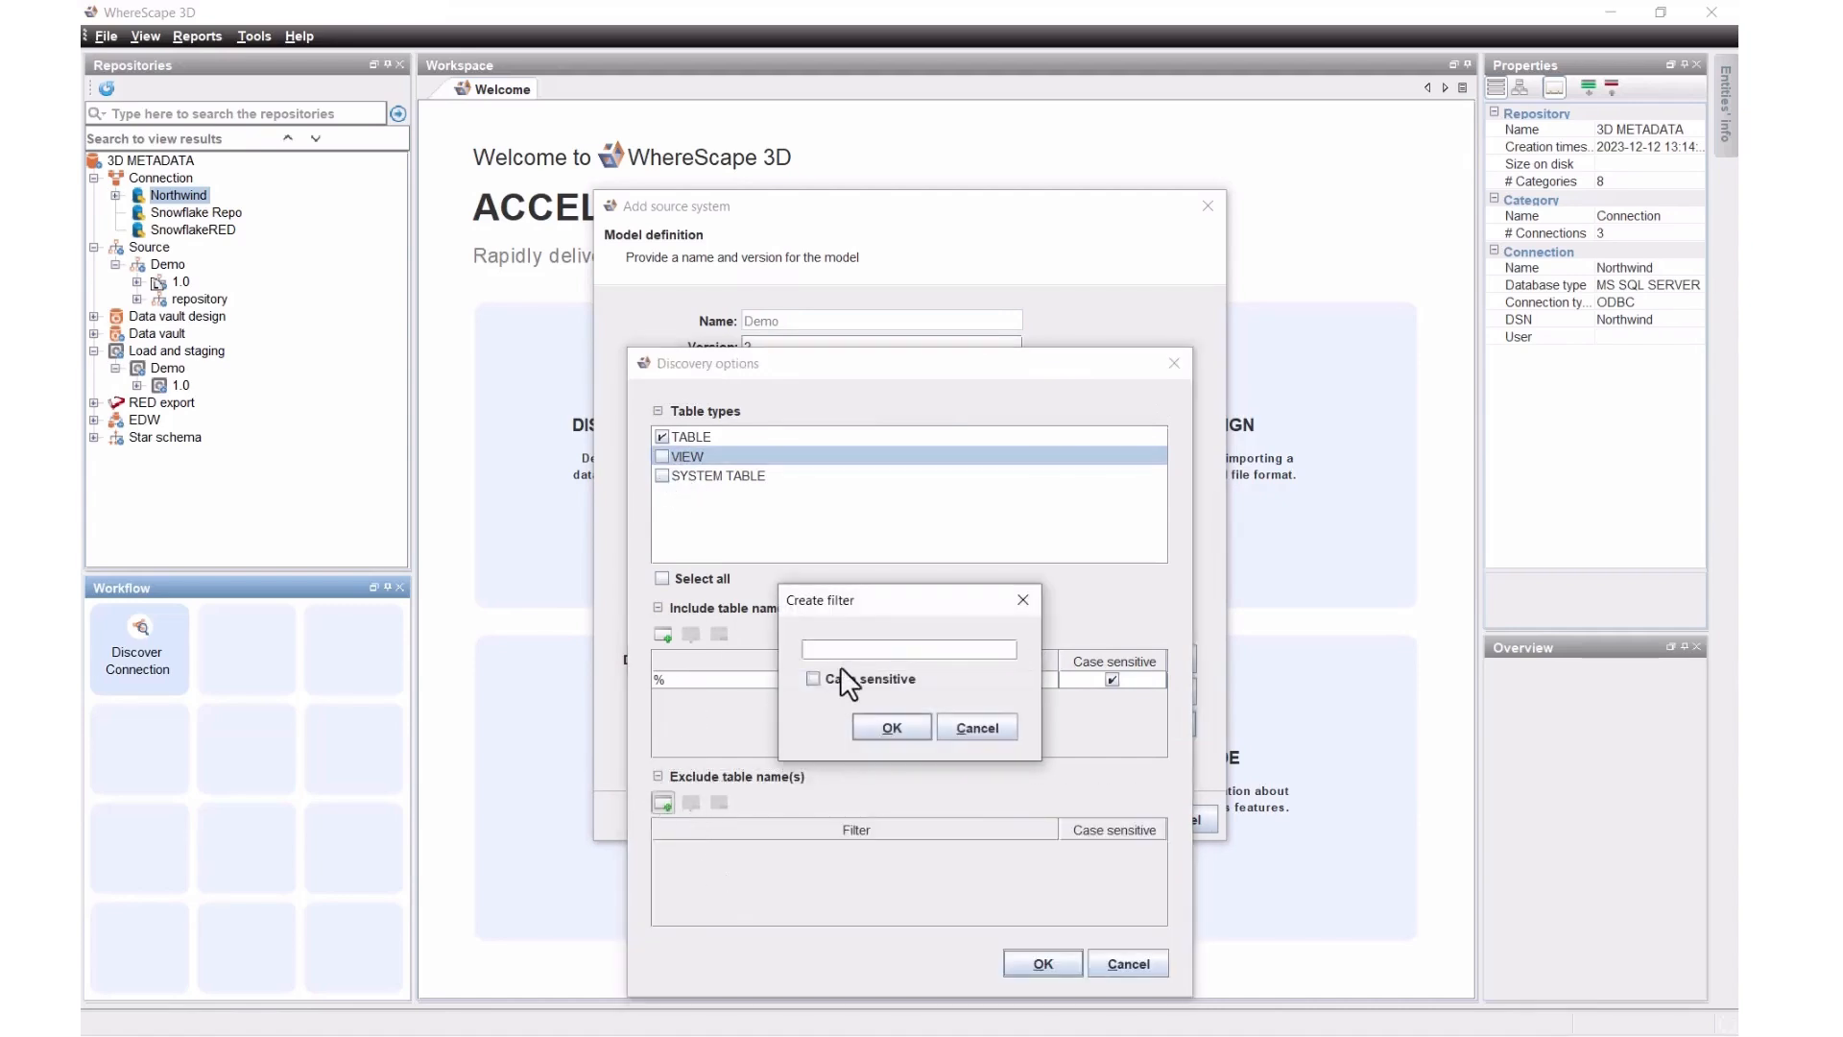
type("syss")
left_click(866, 726)
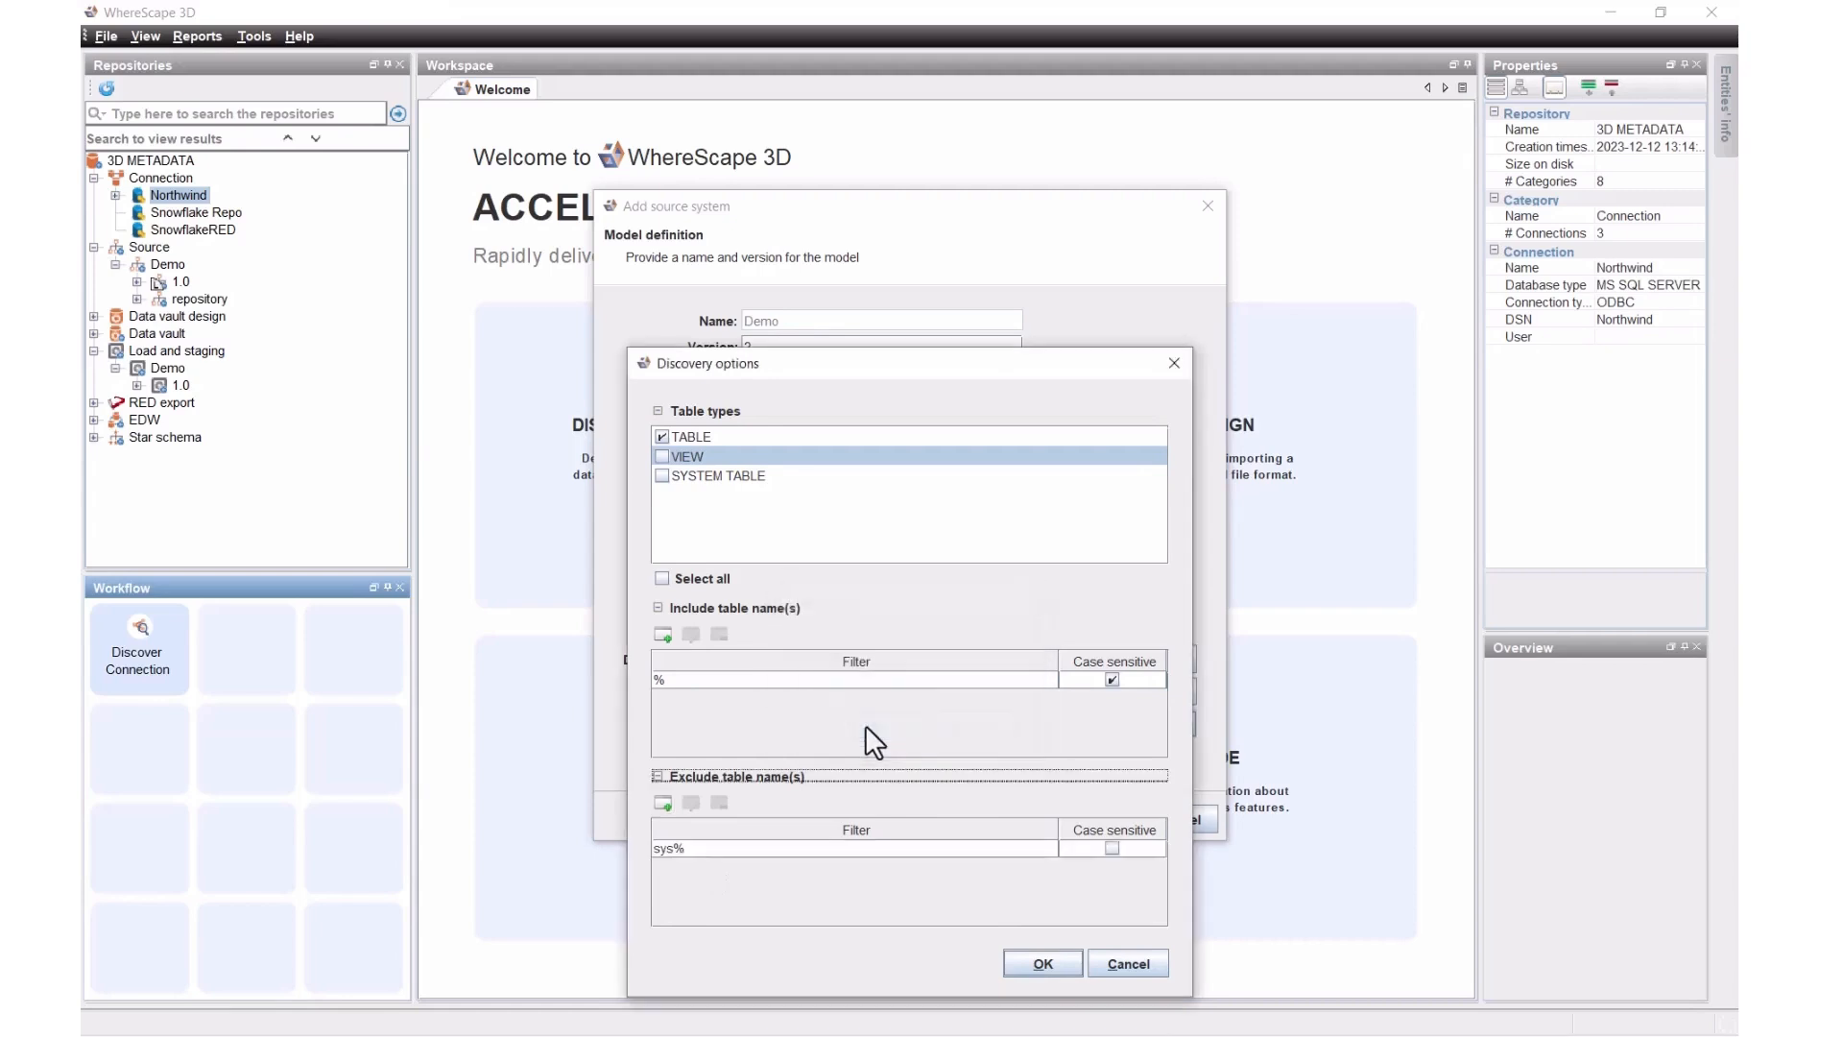
left_click(1028, 966)
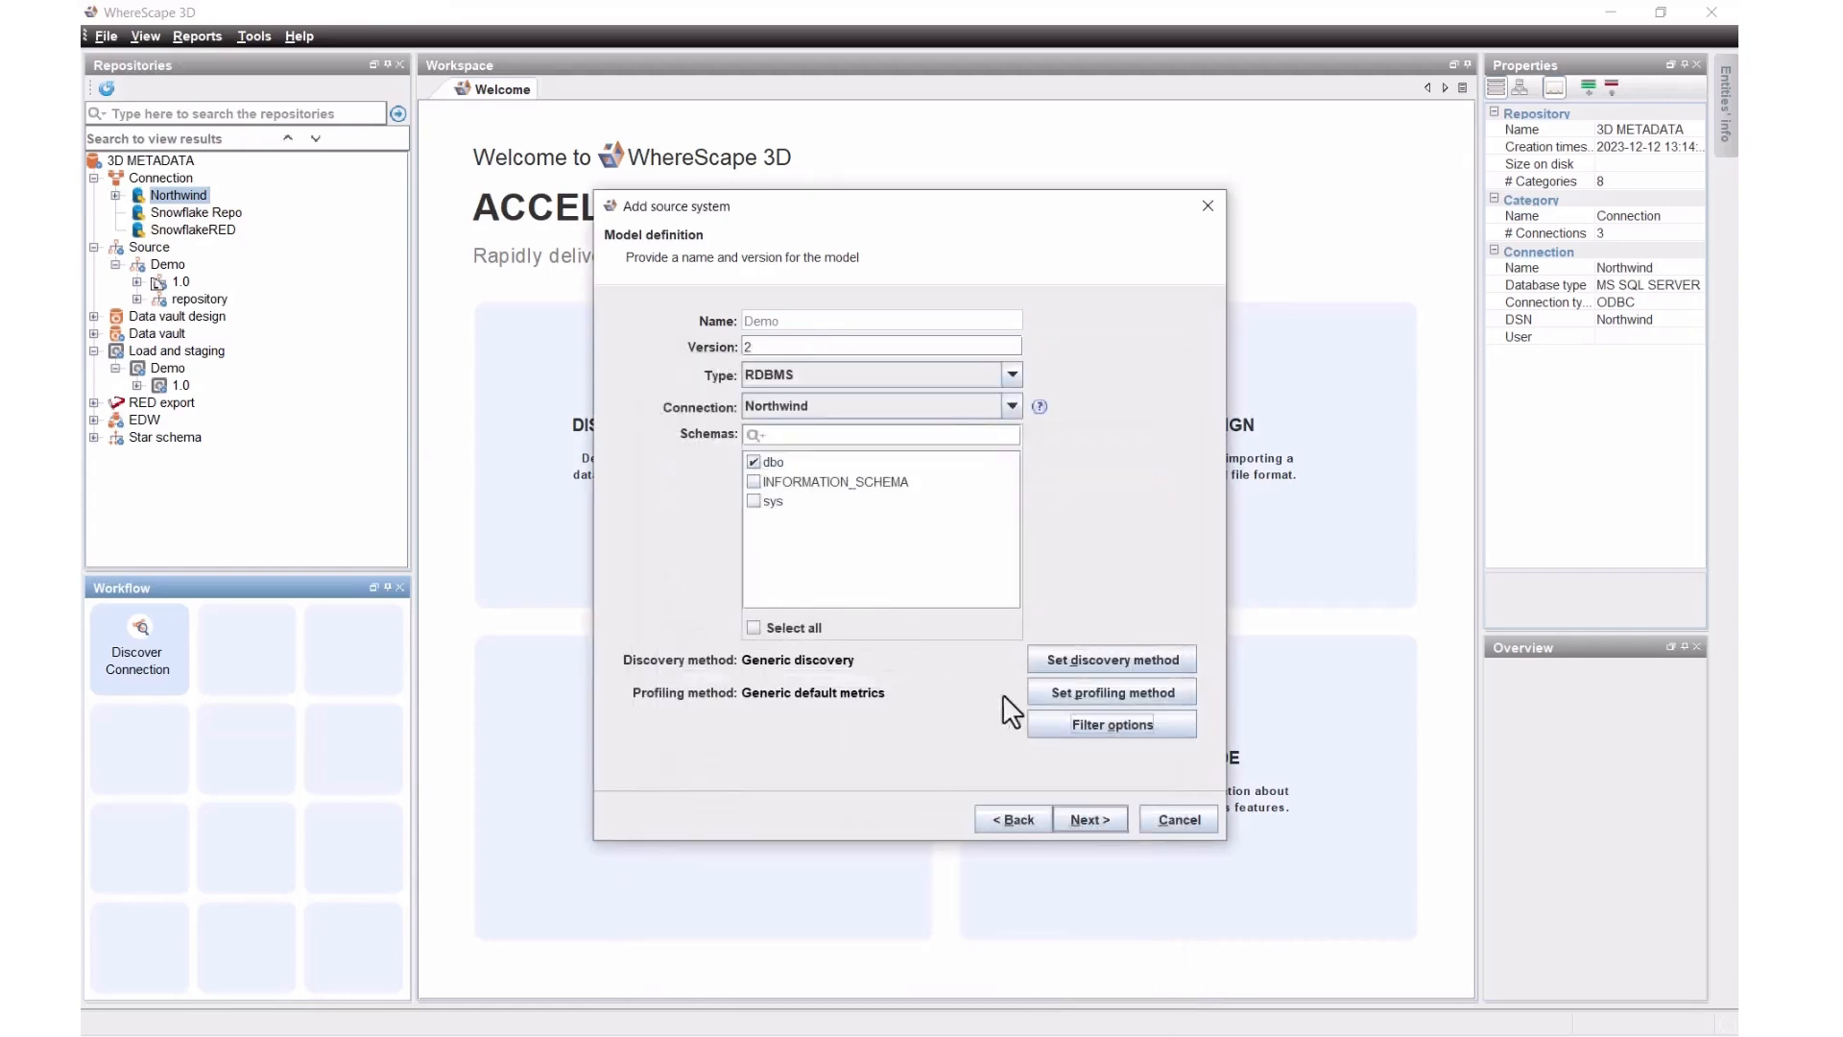
left_click(1074, 819)
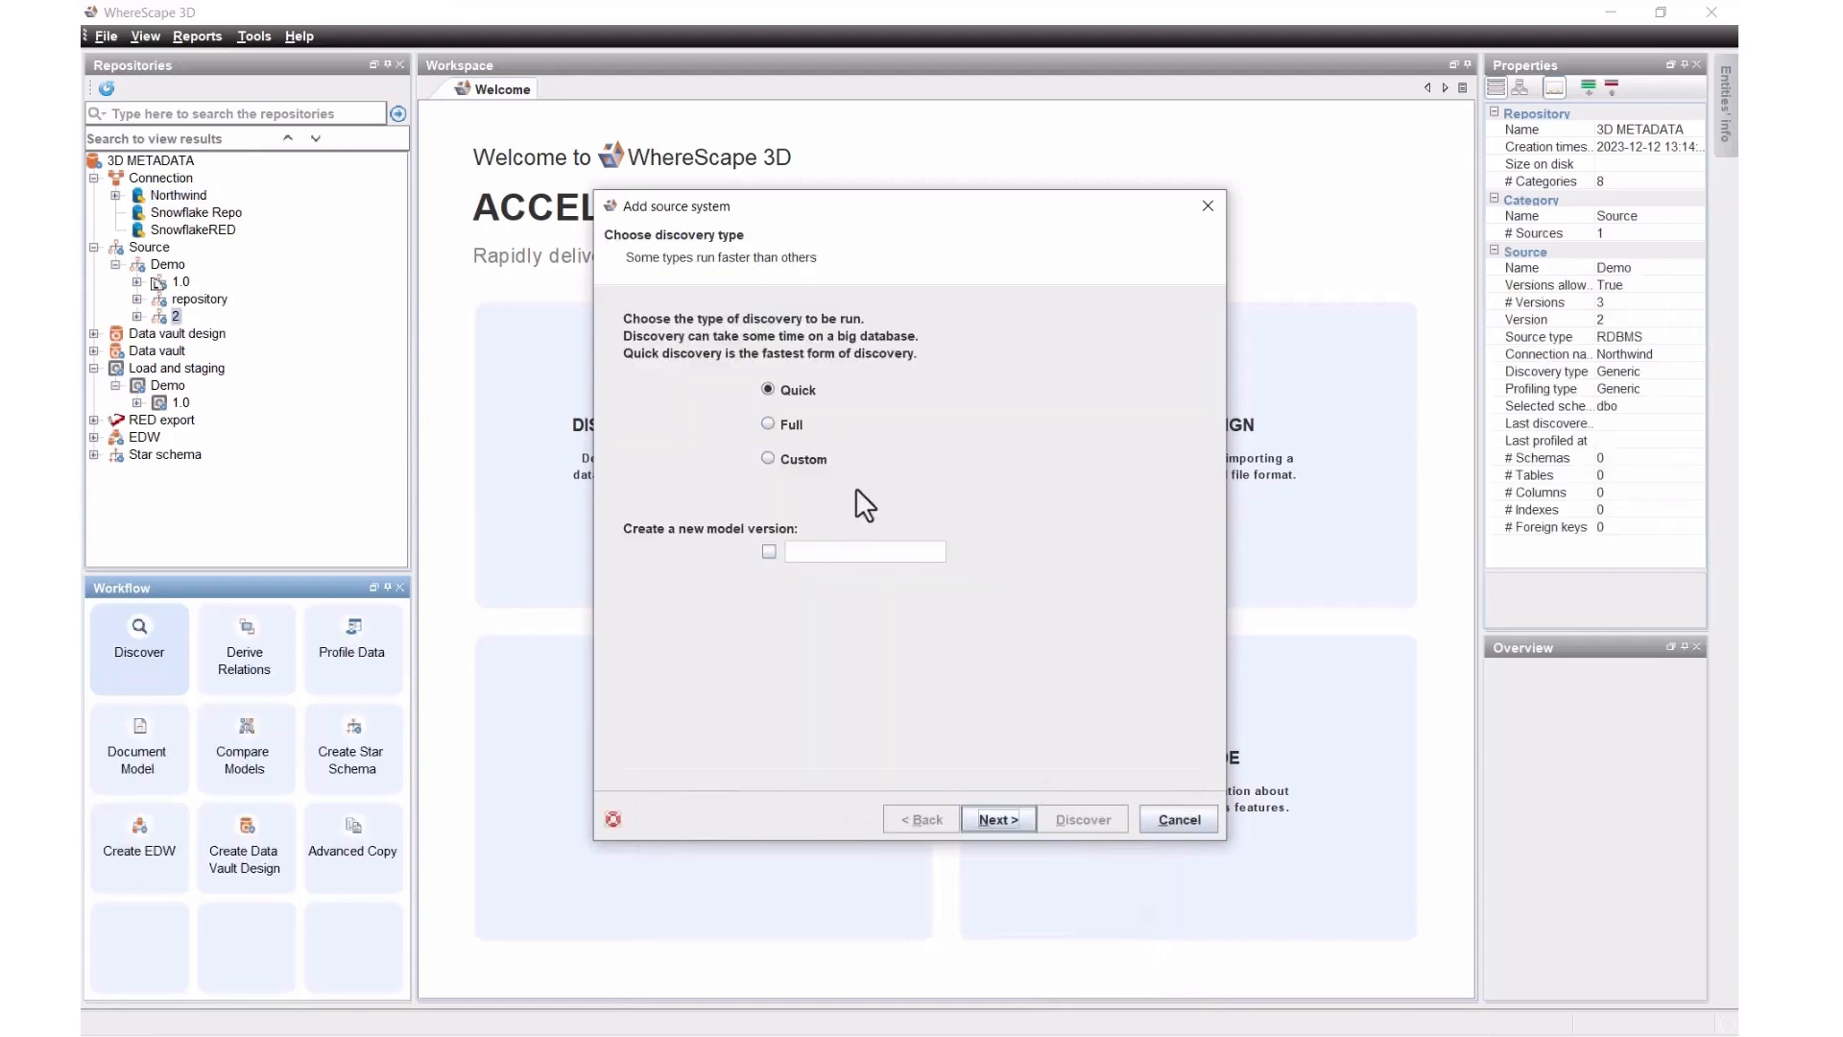
Step: Run Full discovery and Full profiling on Demo version 2, then open its diagram
left_click(785, 426)
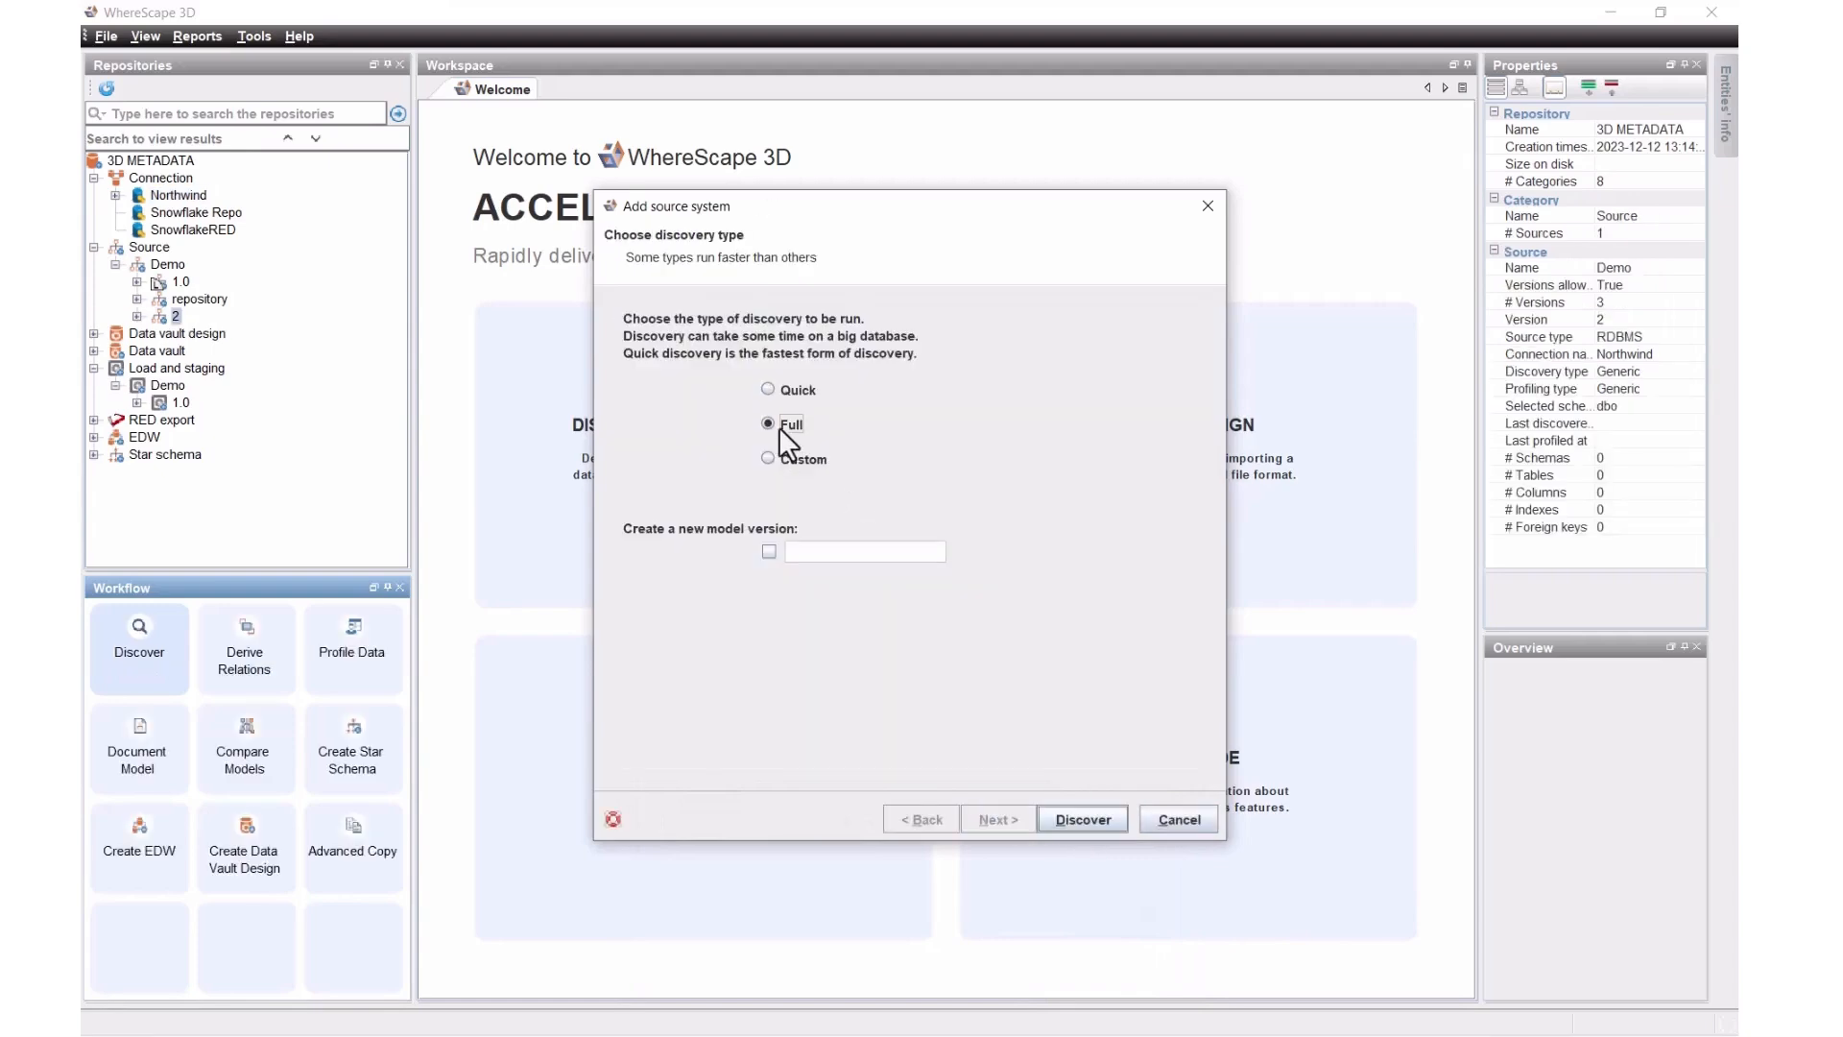
left_click(1086, 815)
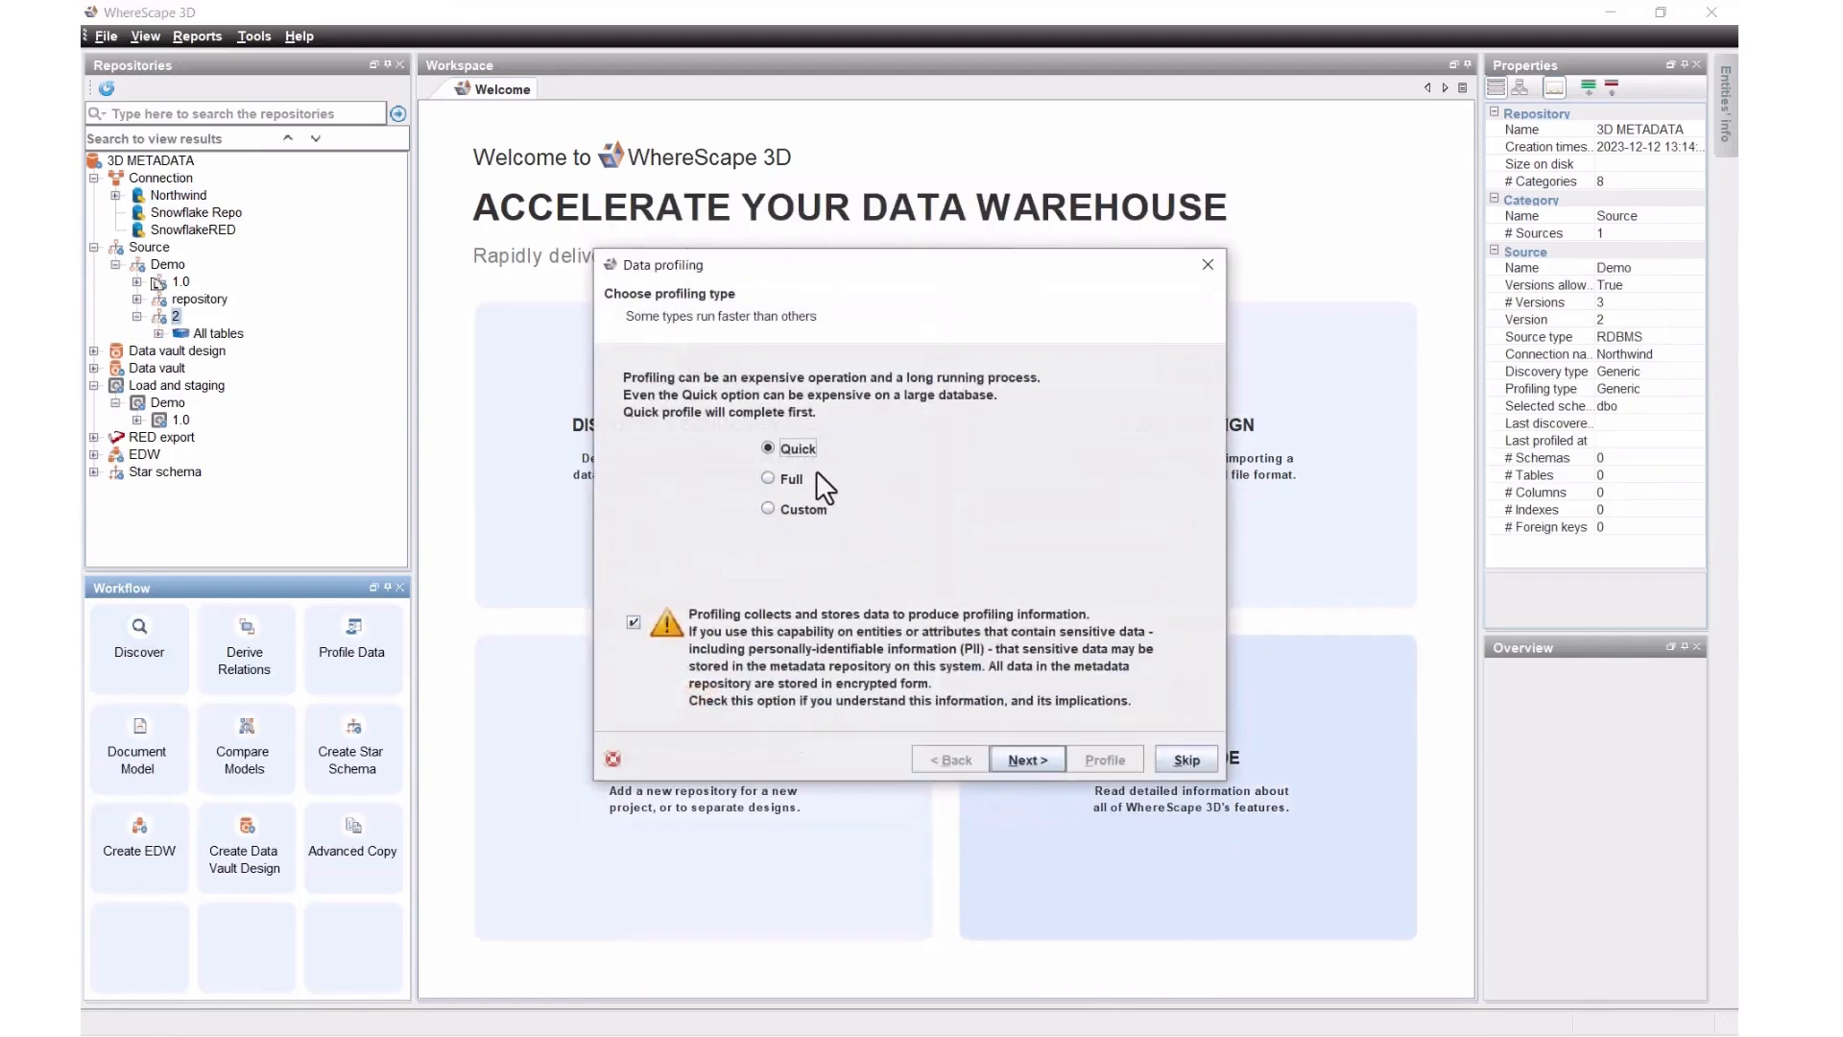
left_click(796, 478)
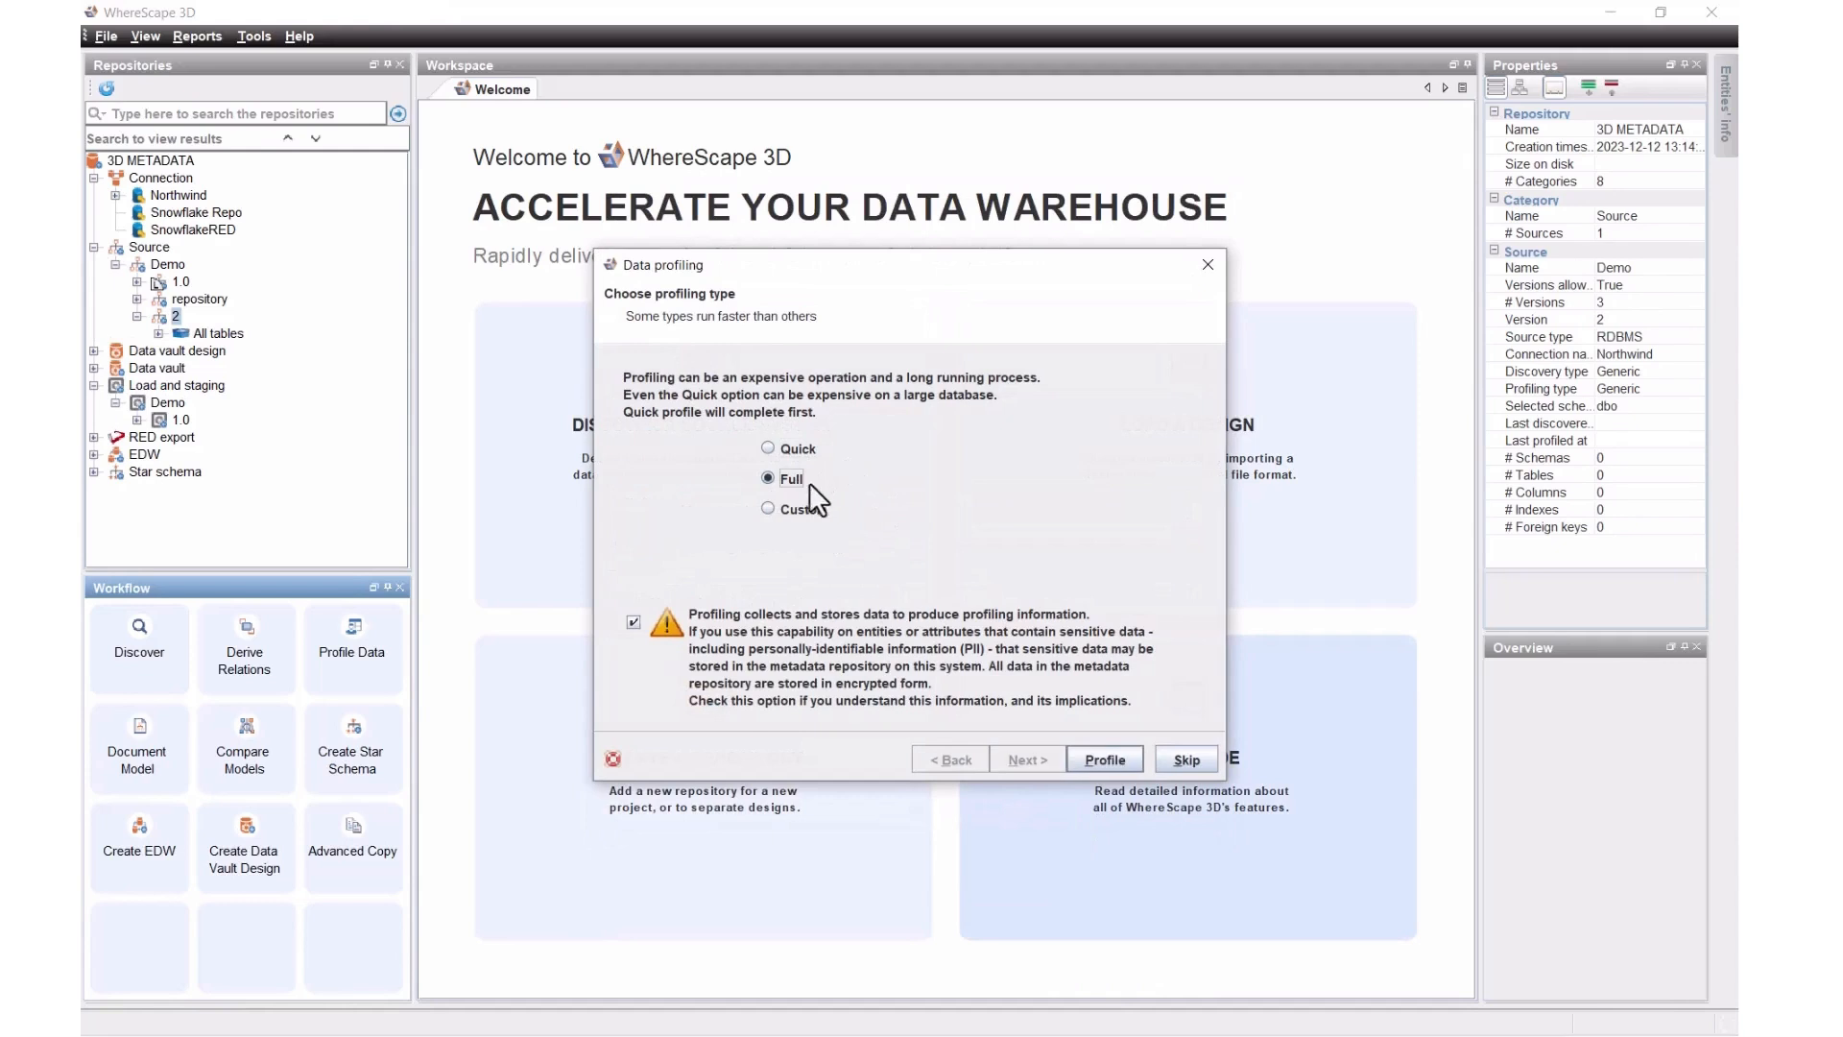
left_click(1106, 761)
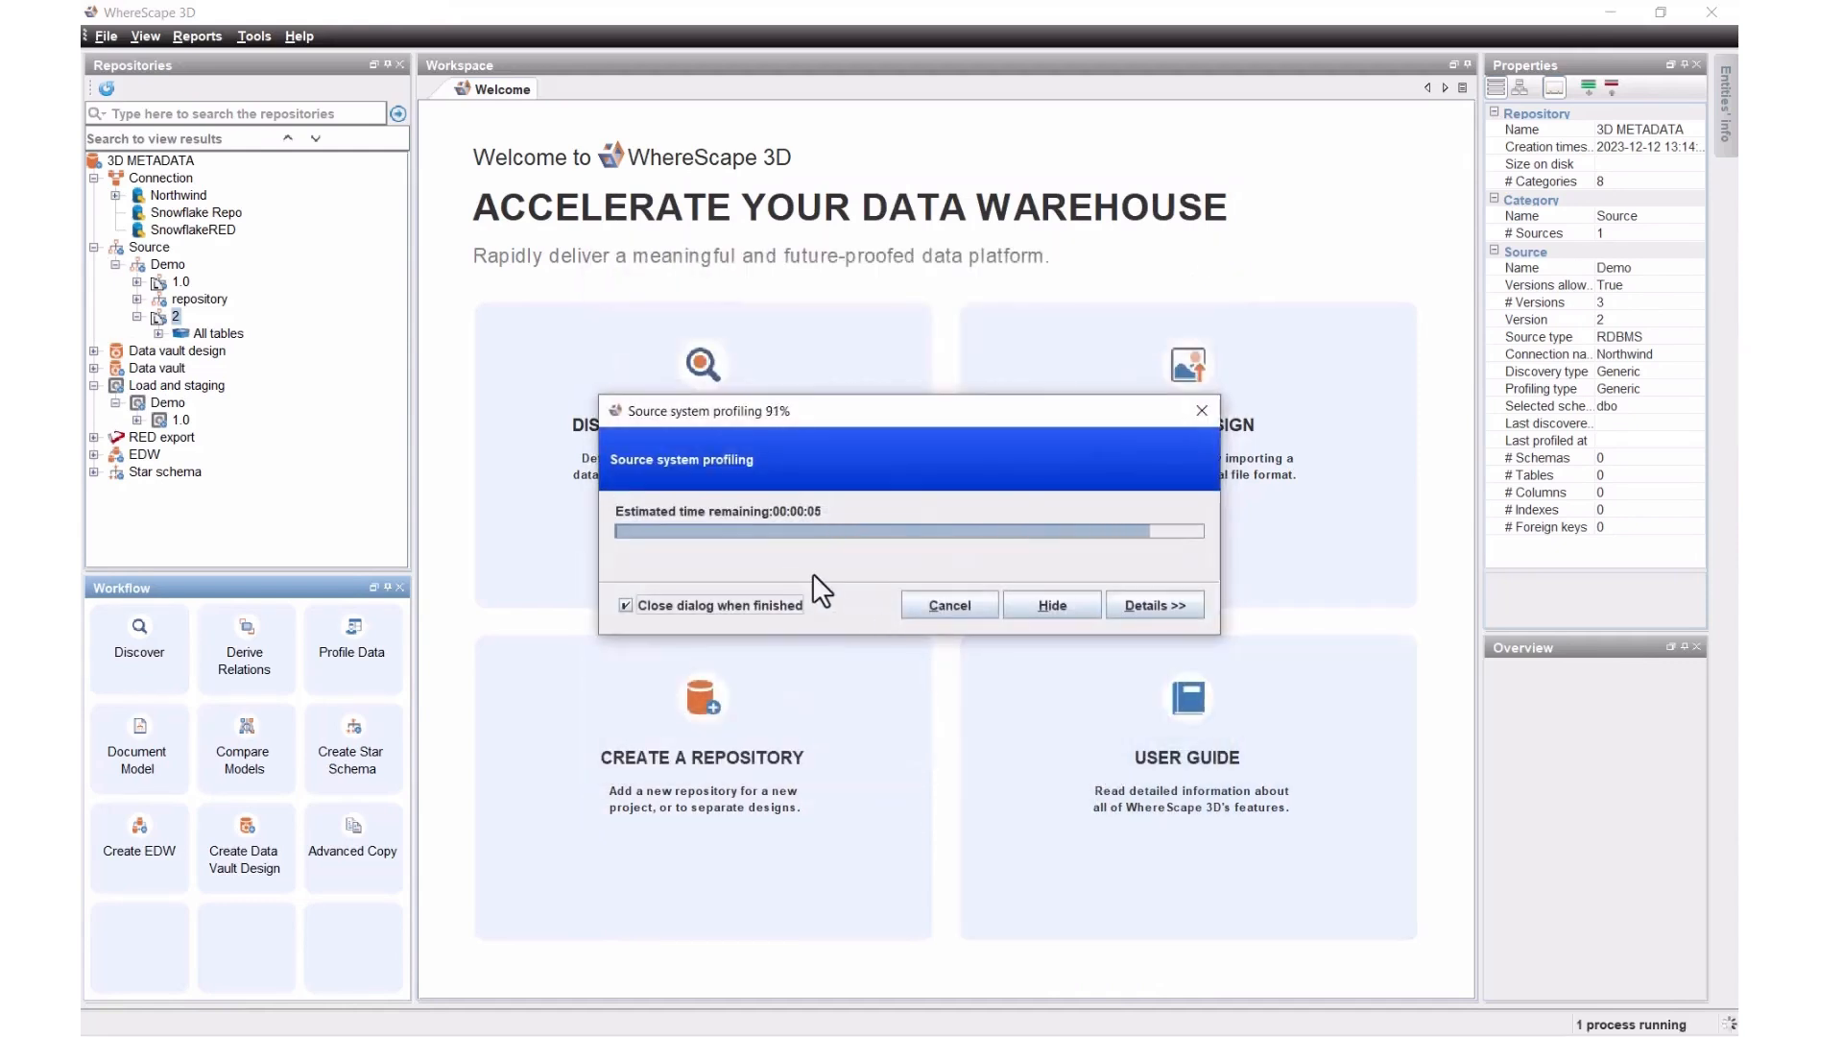
right_click(174, 313)
left_click(192, 330)
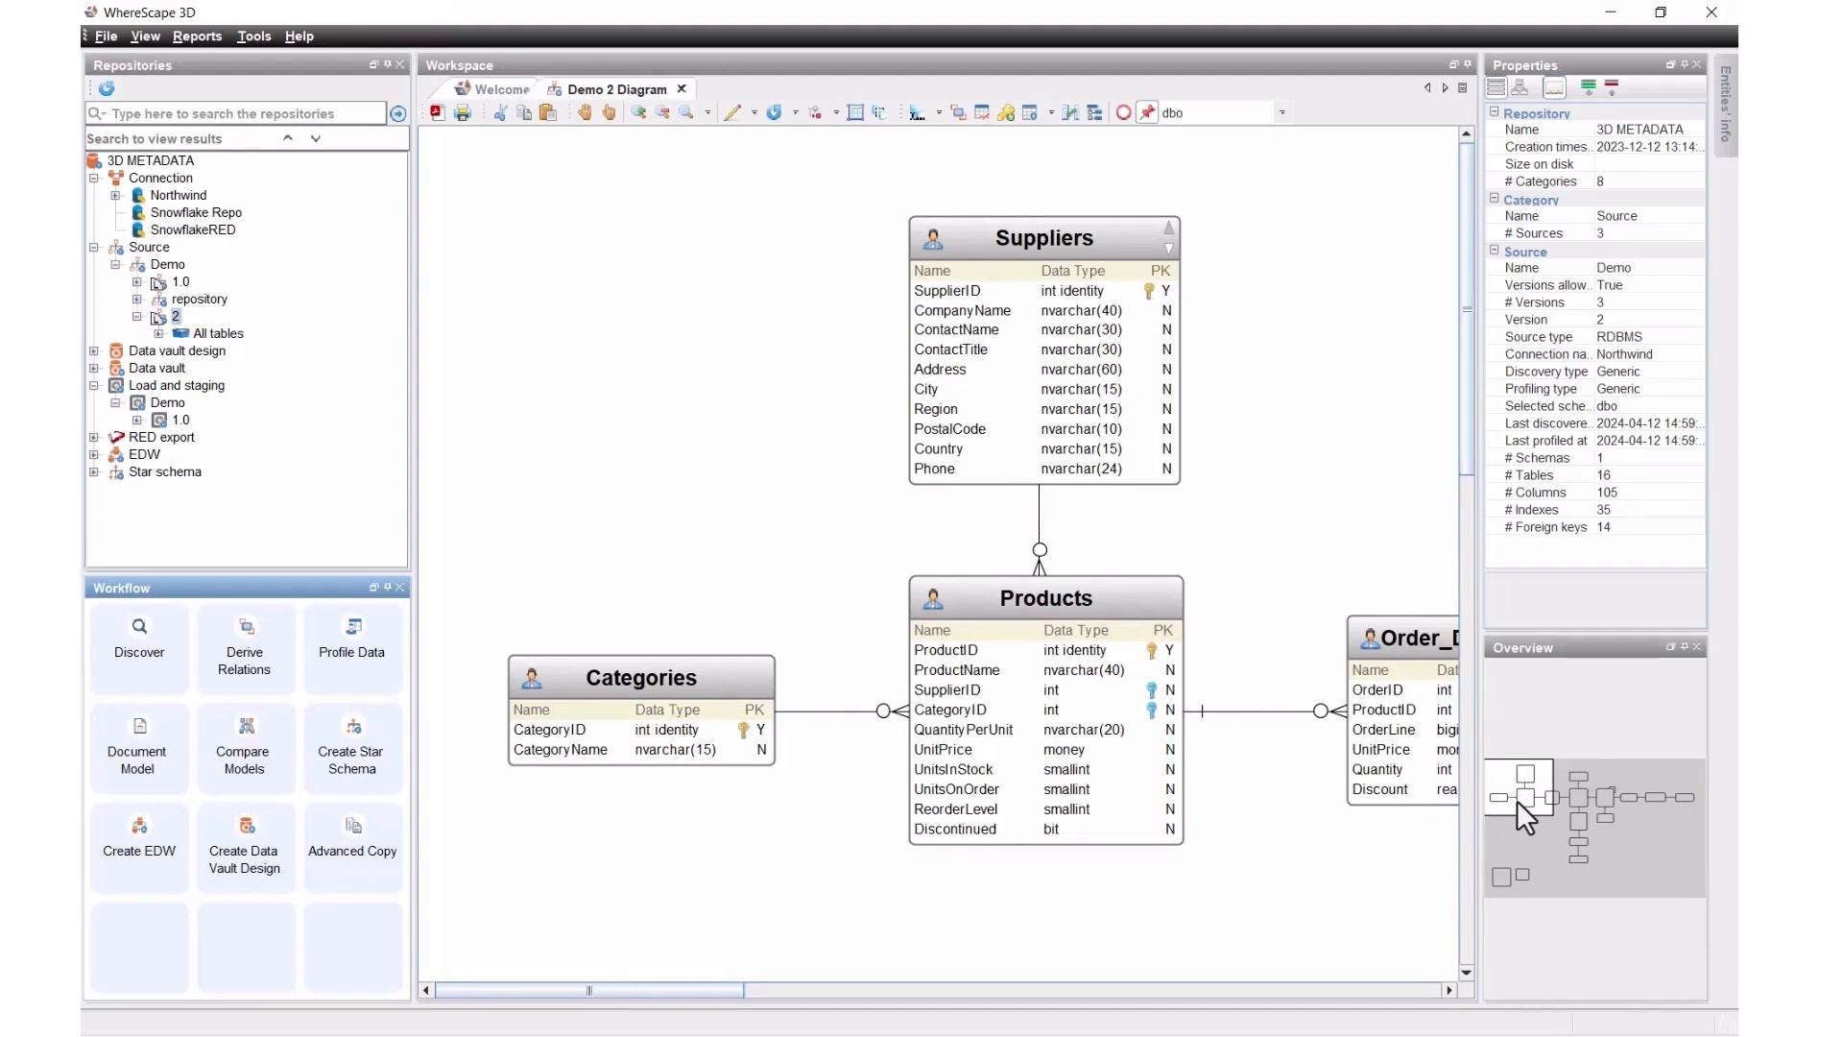
Step: Pan the diagram to Orders, Employees and Customers, and show the Customers table's Profiling result options
left_click_drag(1516, 798, 1571, 832)
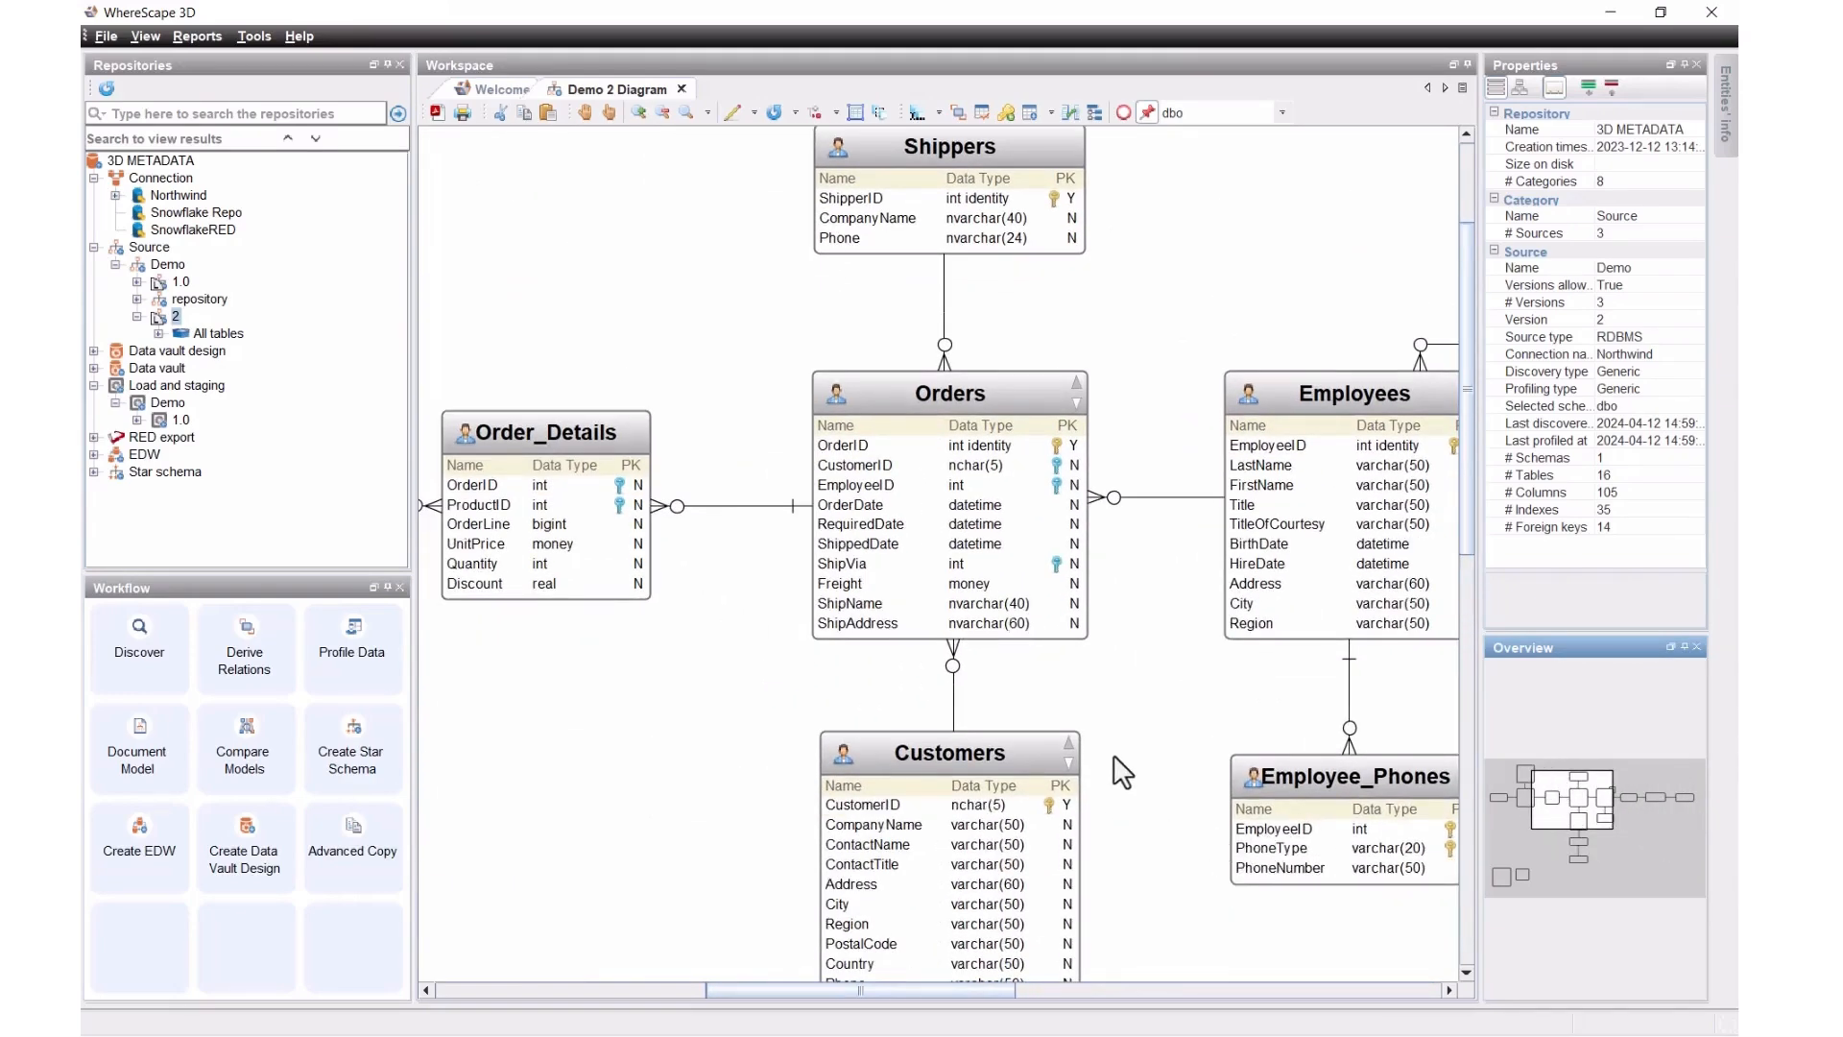
right_click(967, 768)
mouse_move(994, 766)
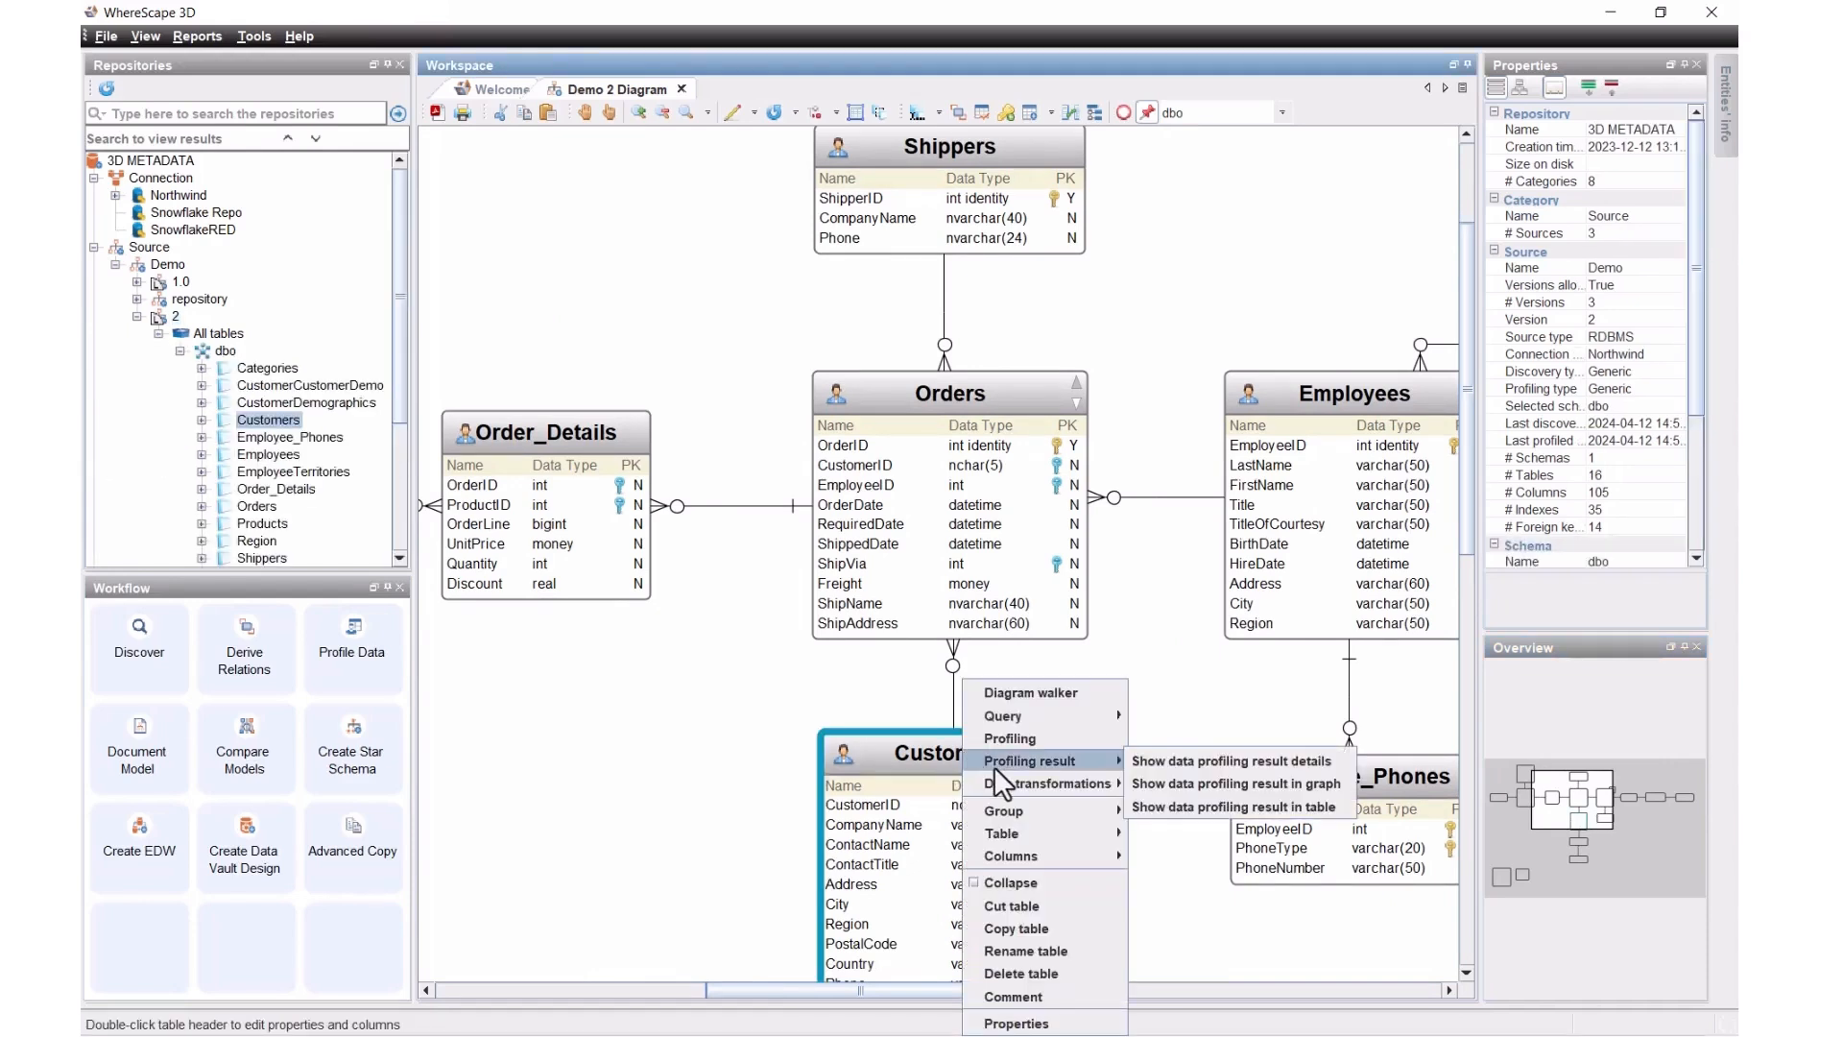
left_click(1183, 781)
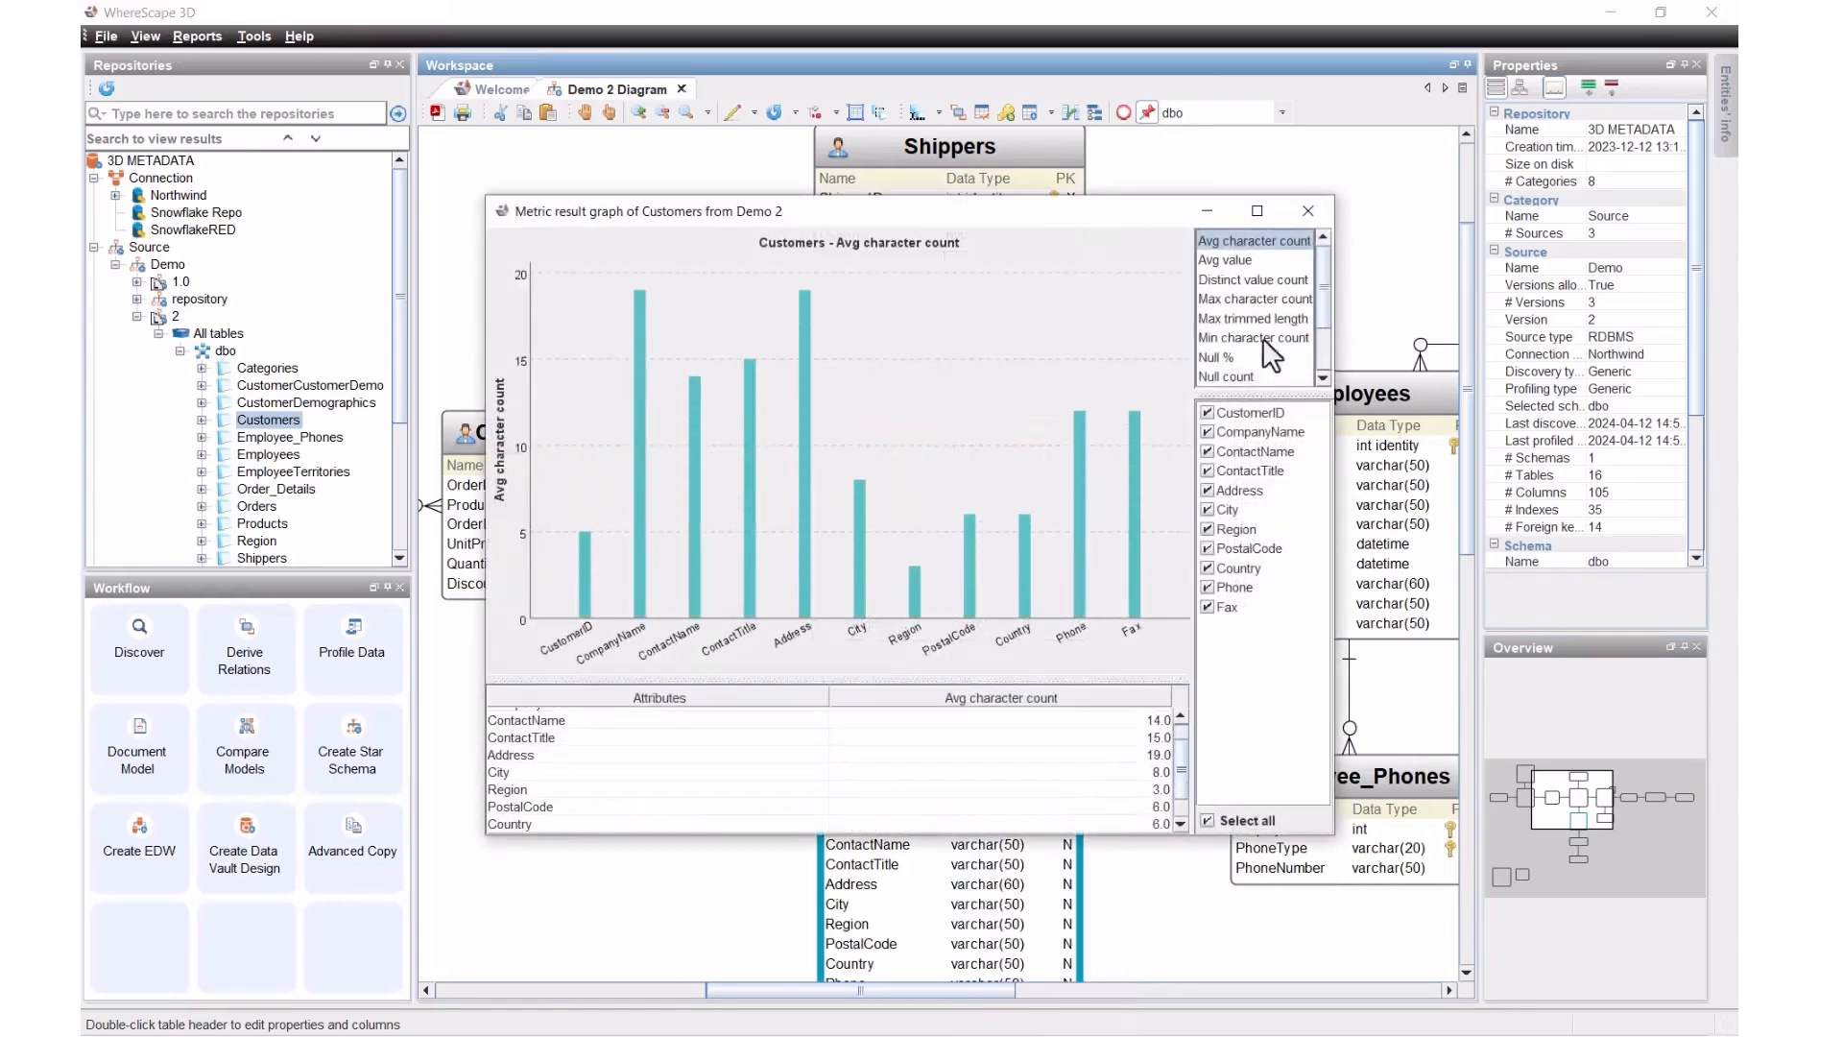
left_click(1243, 318)
left_click(1228, 353)
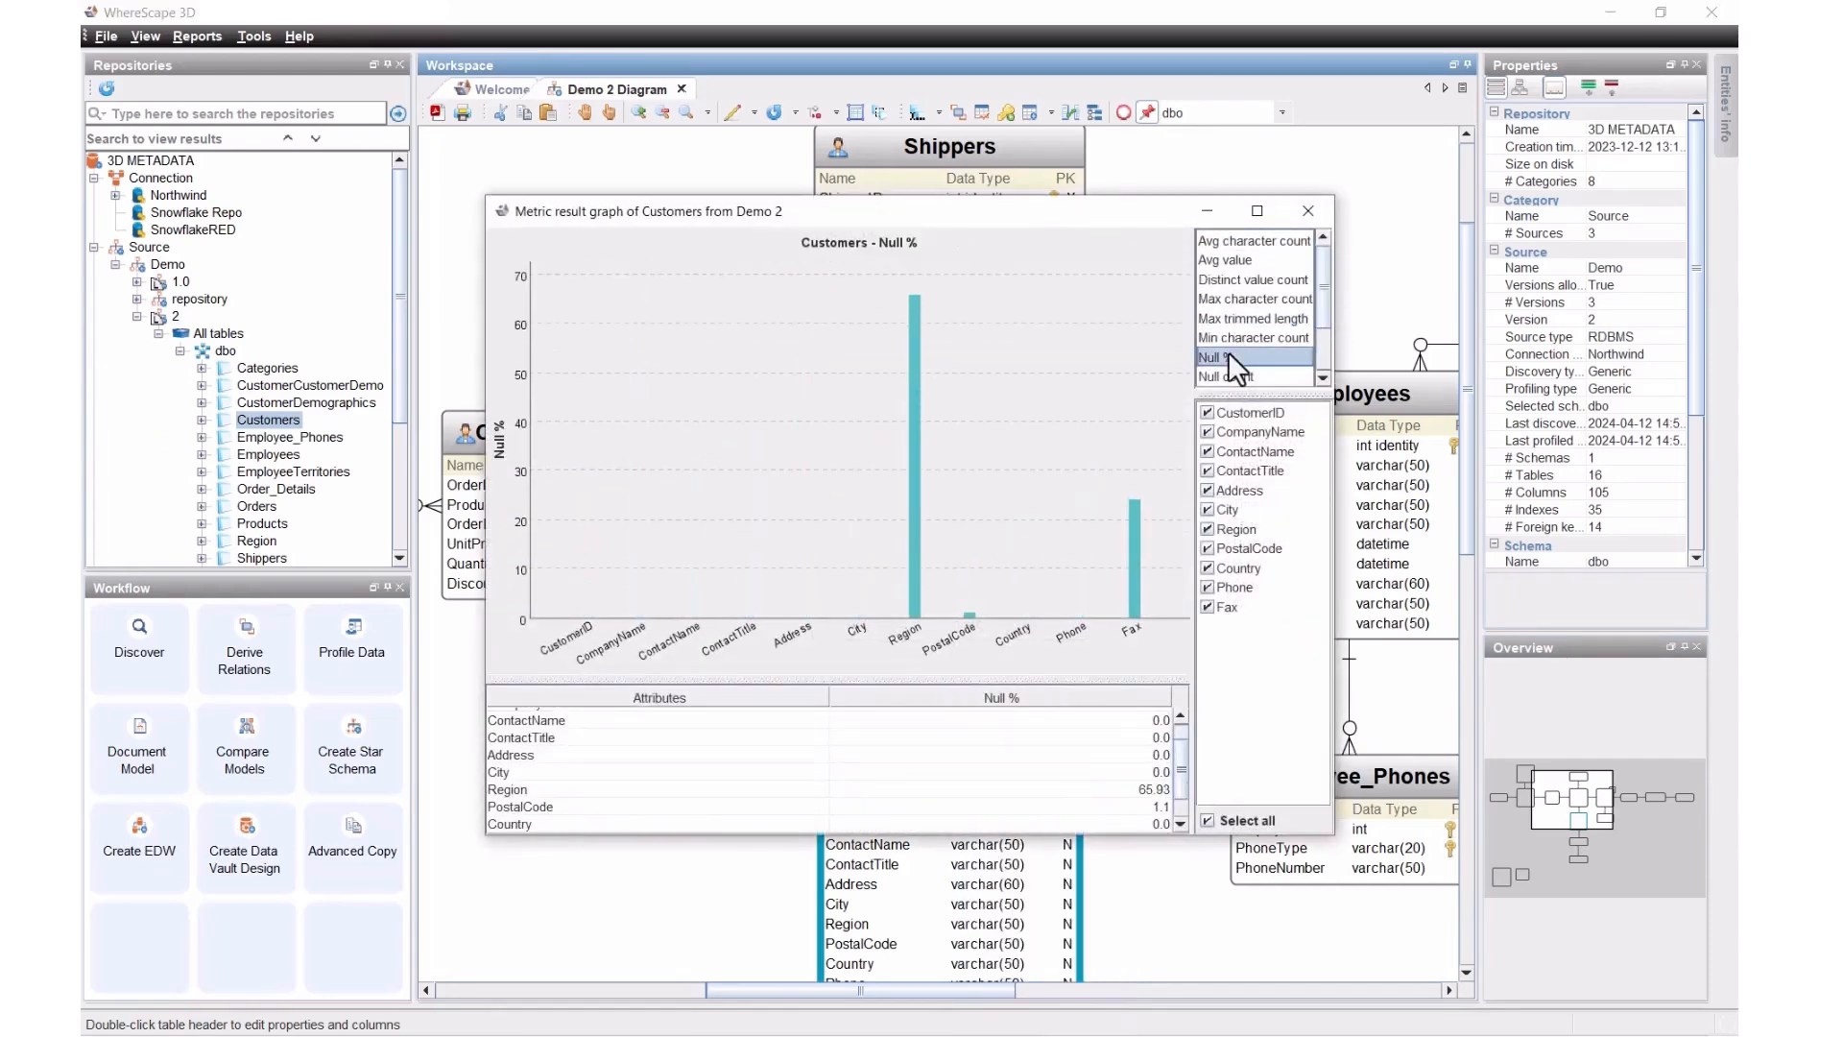
scroll(1228, 353, "down", 2)
scroll(1228, 351, "up", 2)
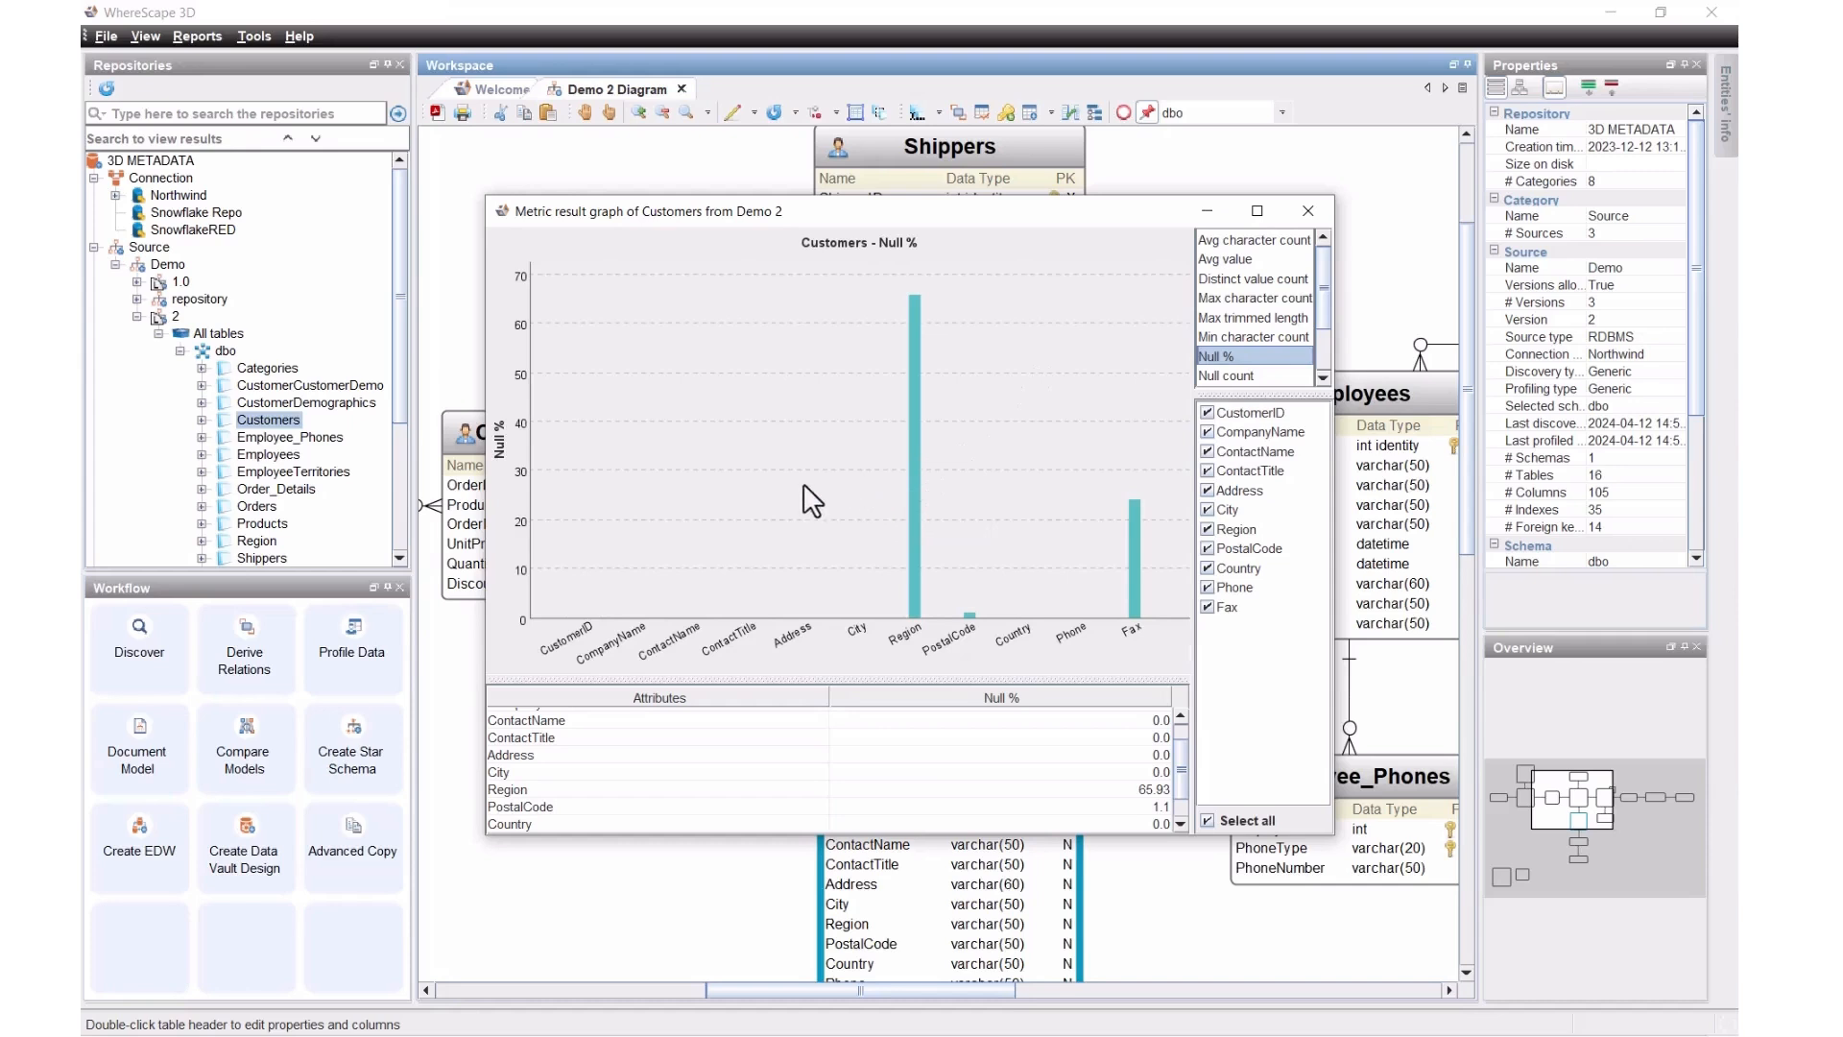
left_click(603, 738)
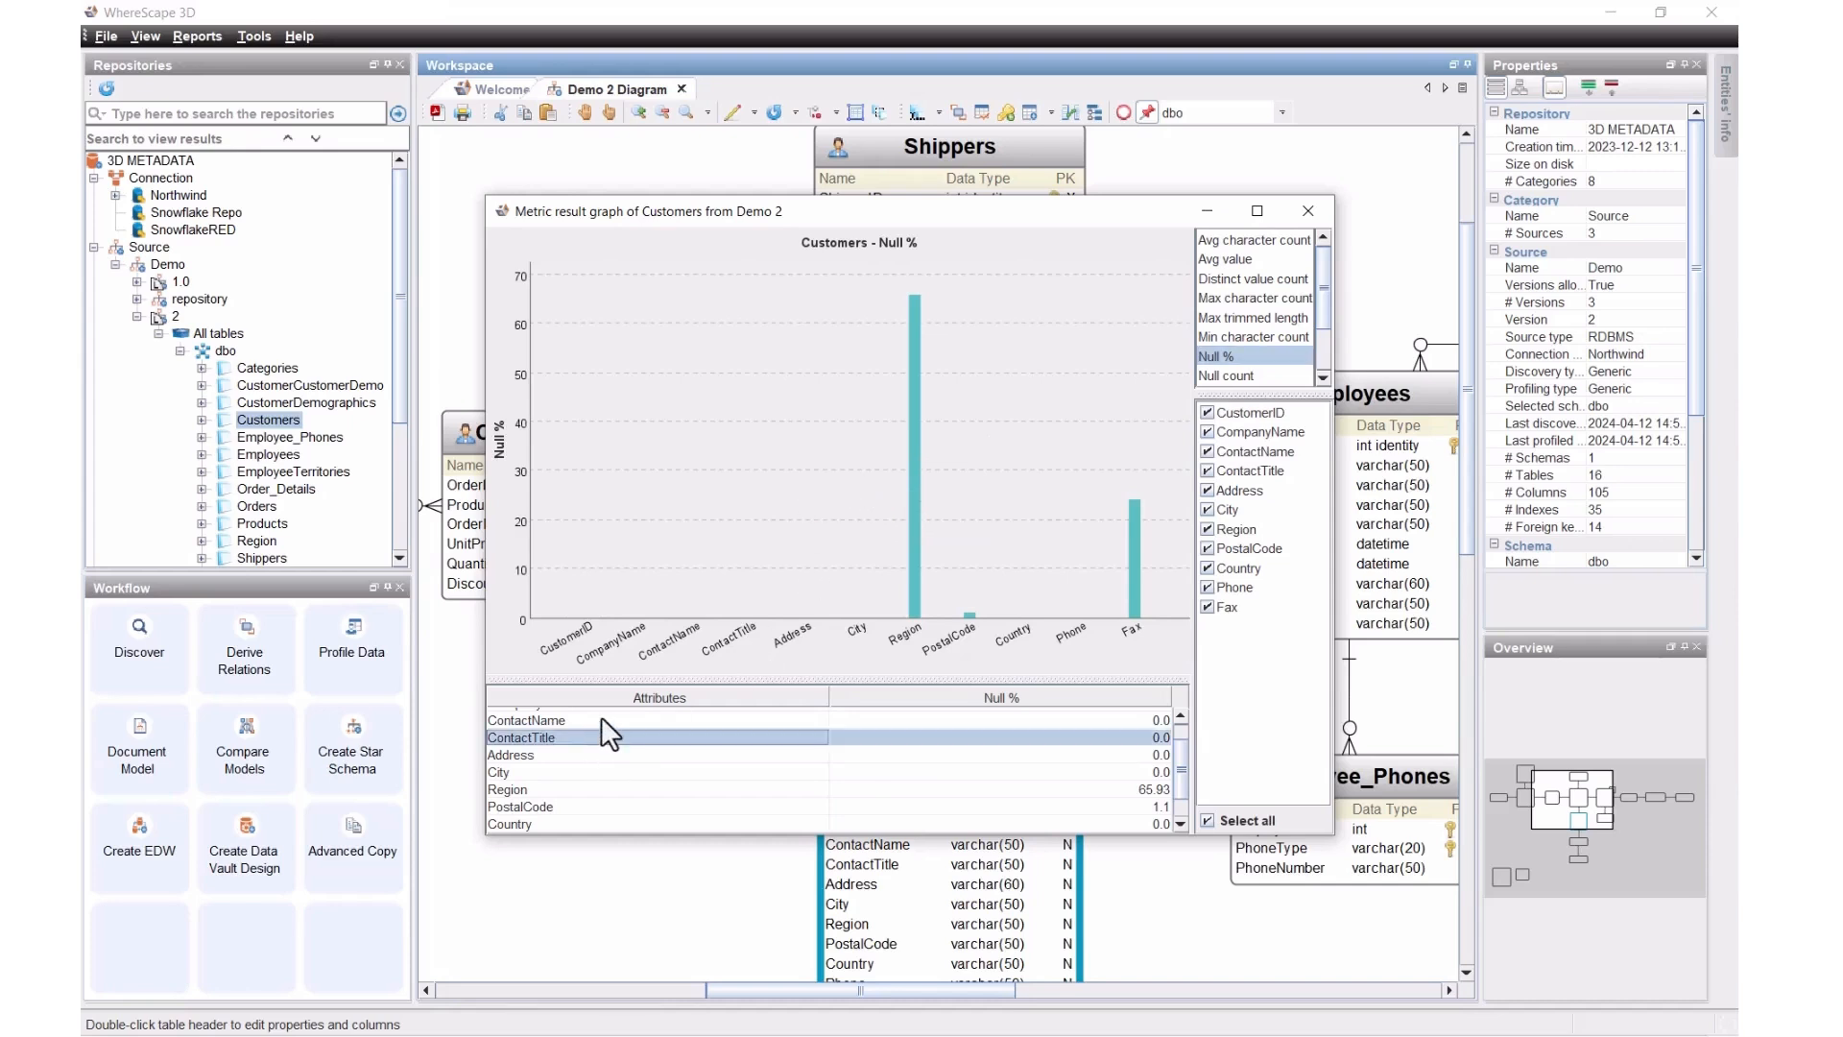
left_click(601, 720)
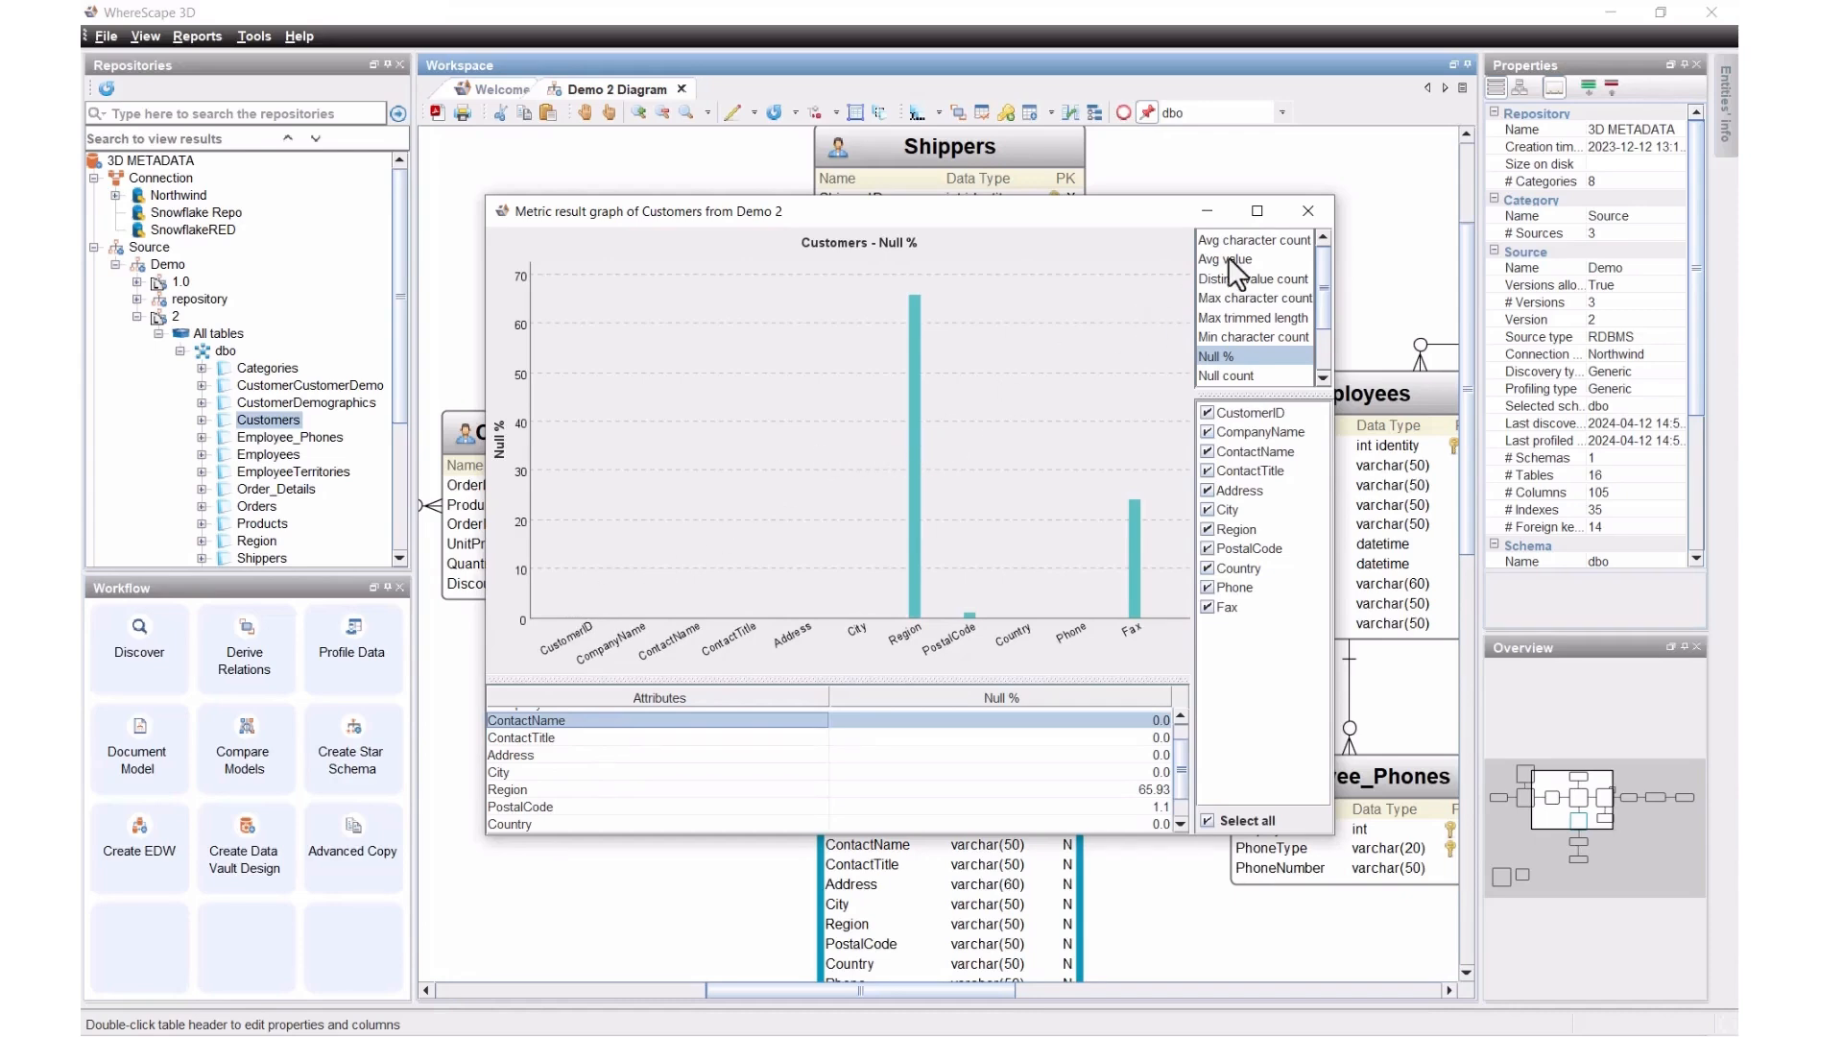
left_click(1307, 210)
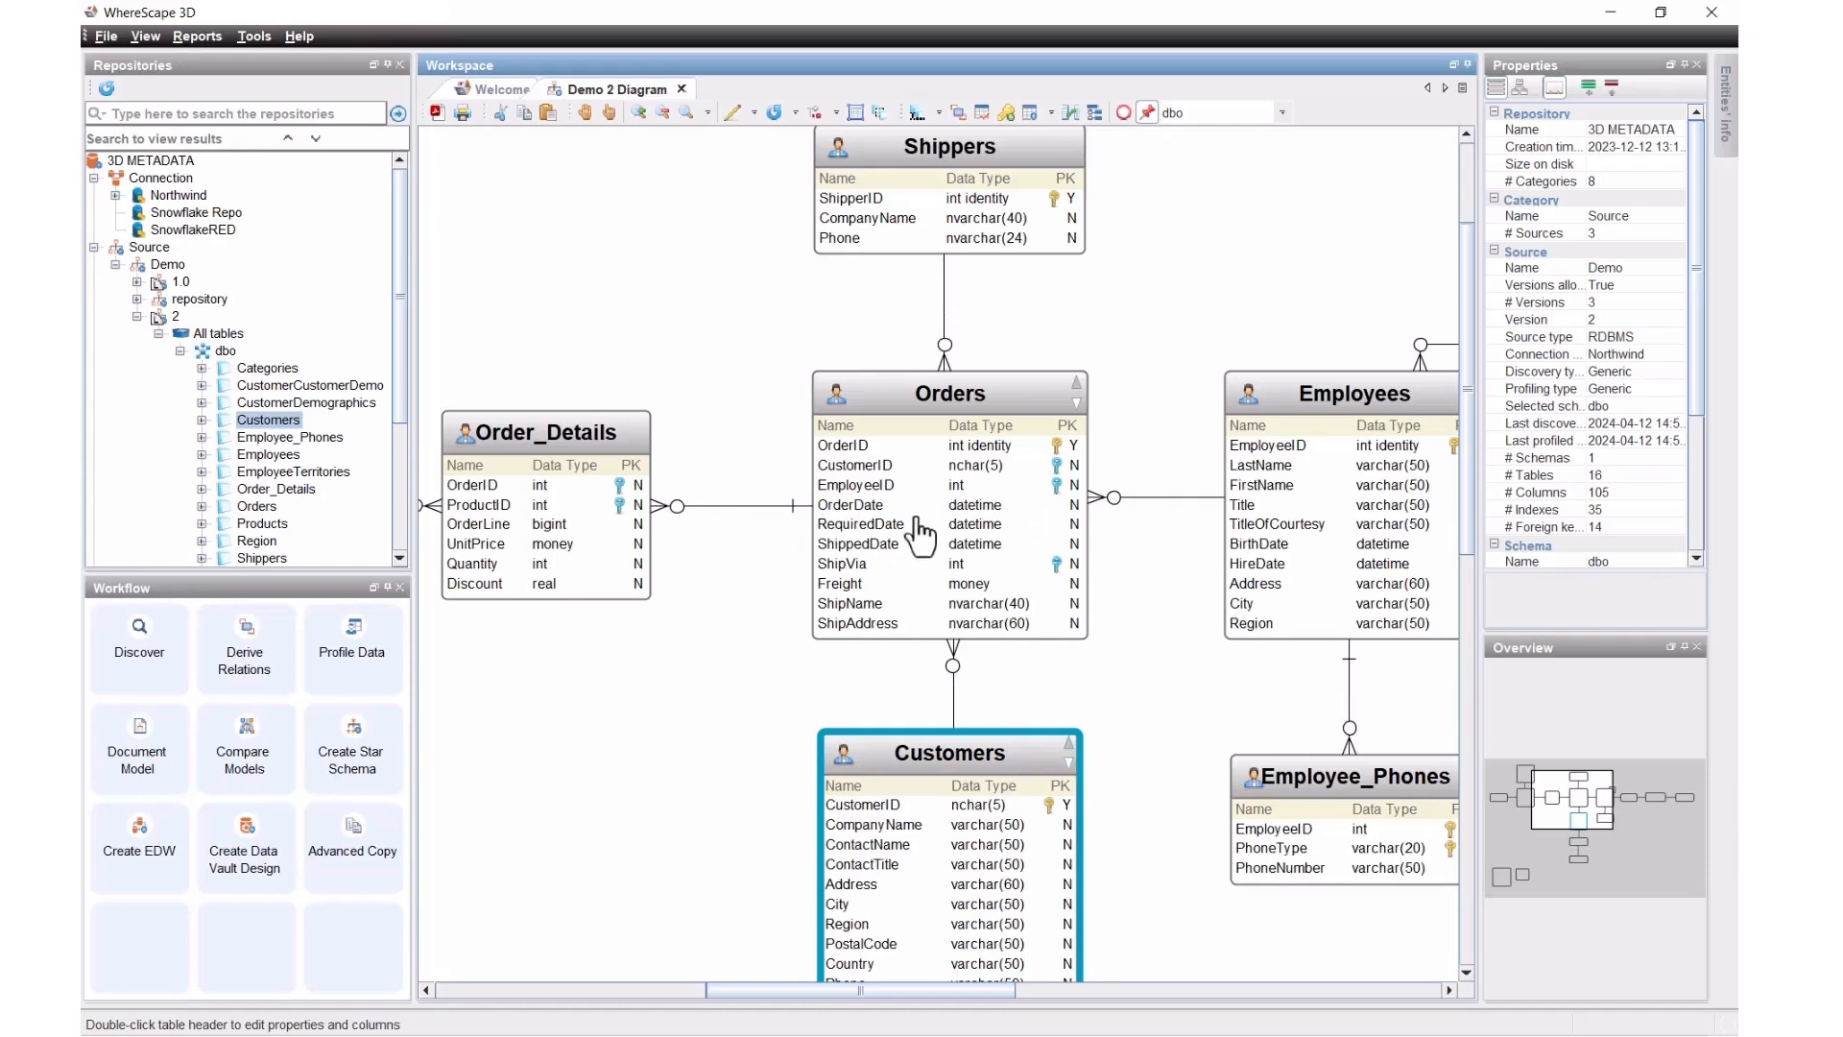
Step: Discard a trial Orders.CustomerID to Employees.HireDate link and review the derive foreign key criteria
left_click_drag(878, 474, 1244, 570)
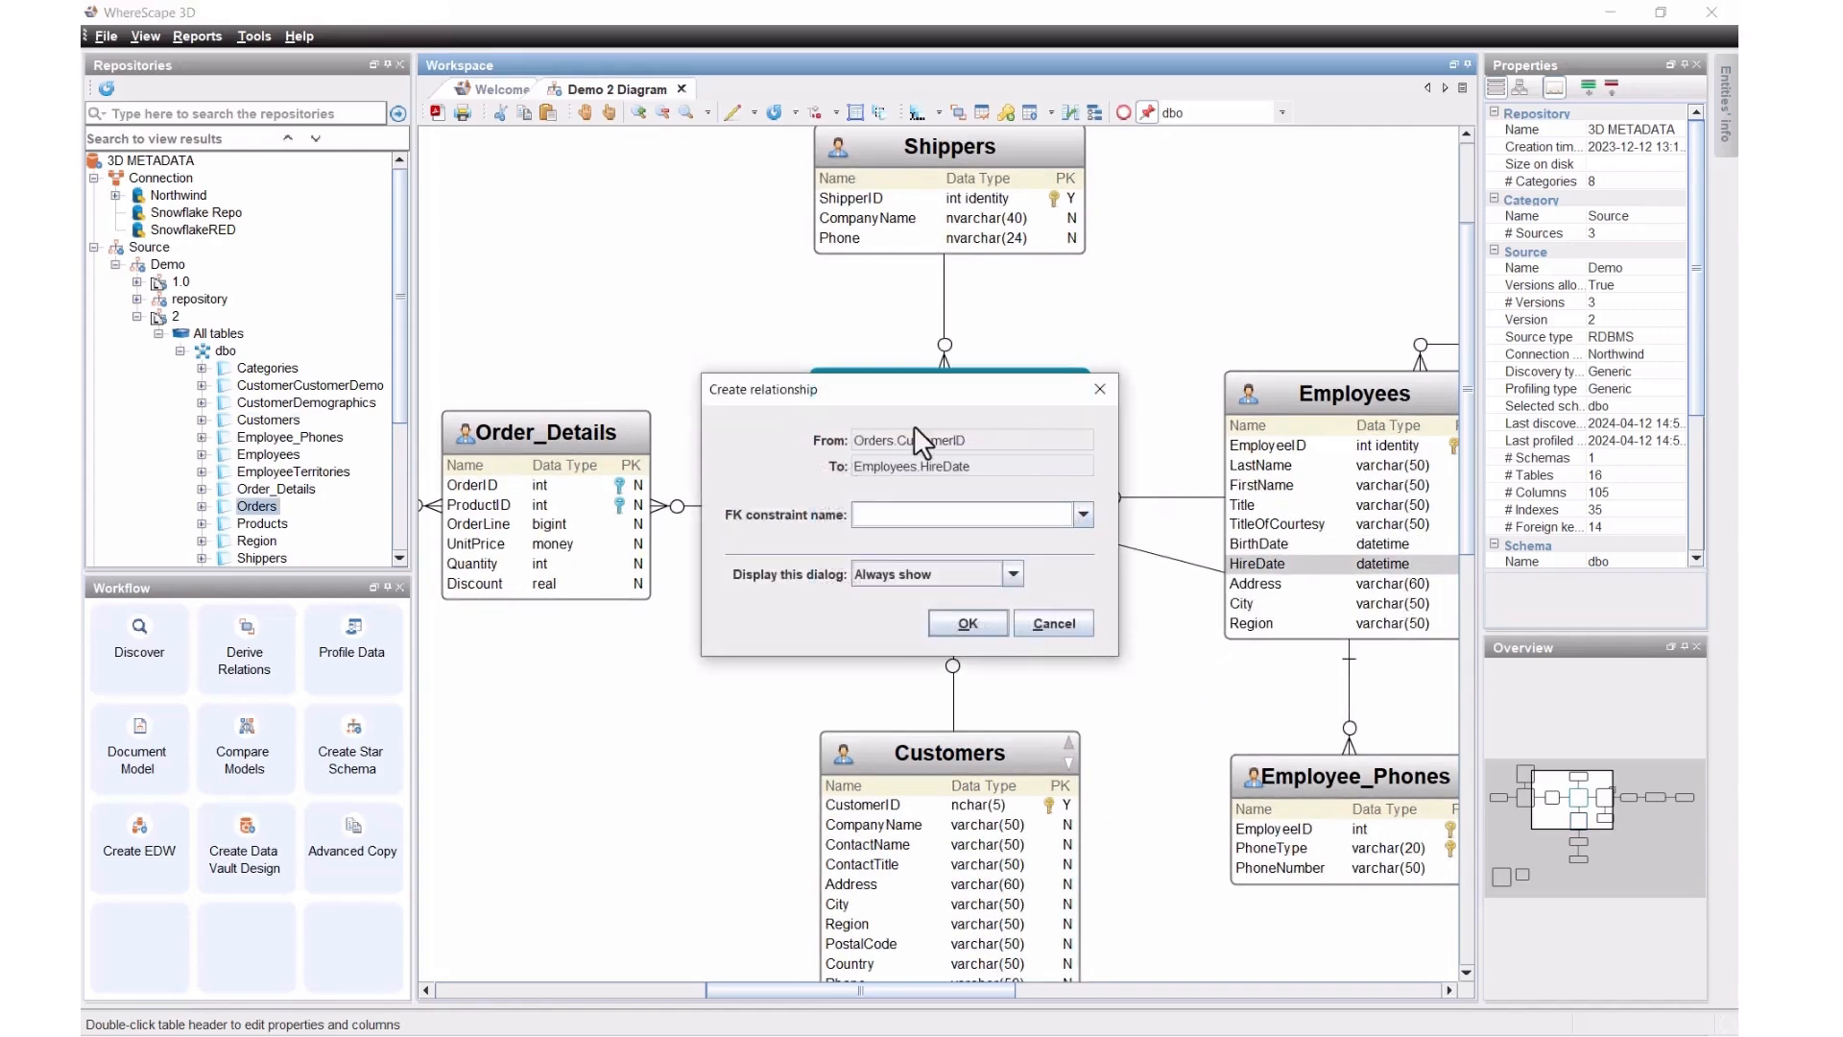
left_click(1053, 624)
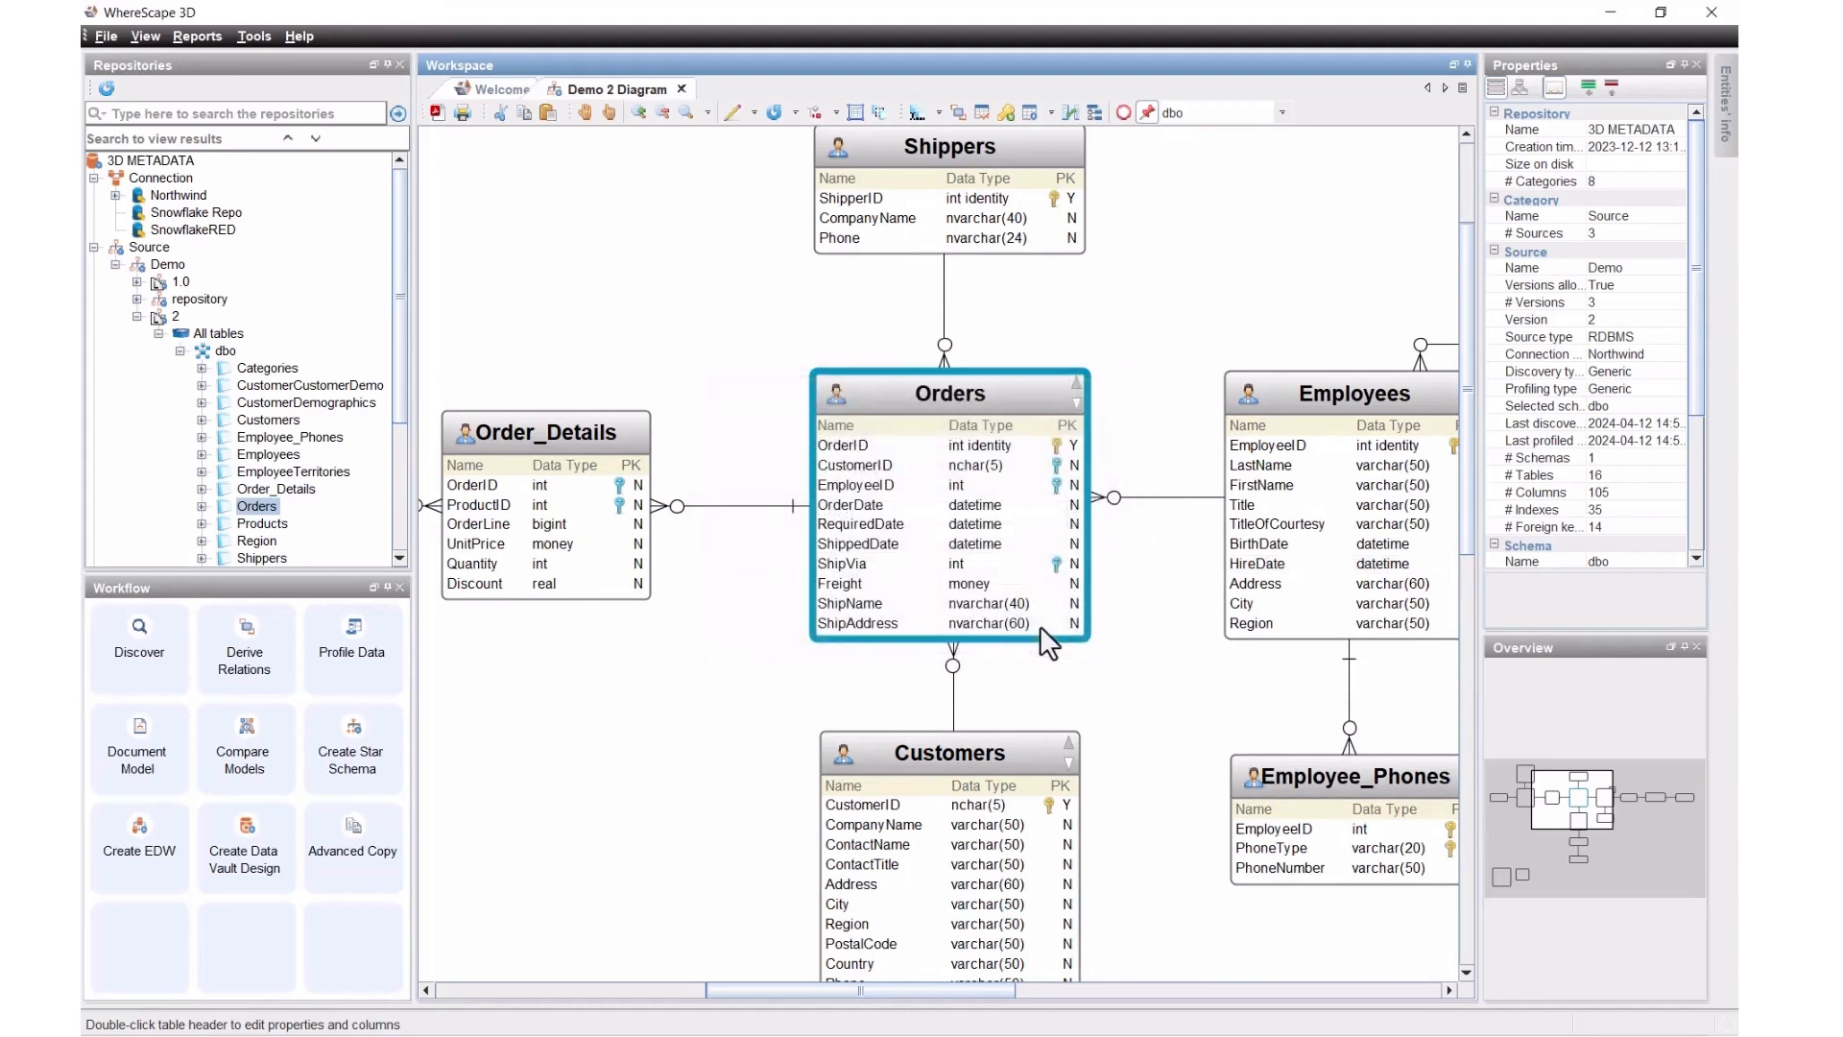
left_click(261, 642)
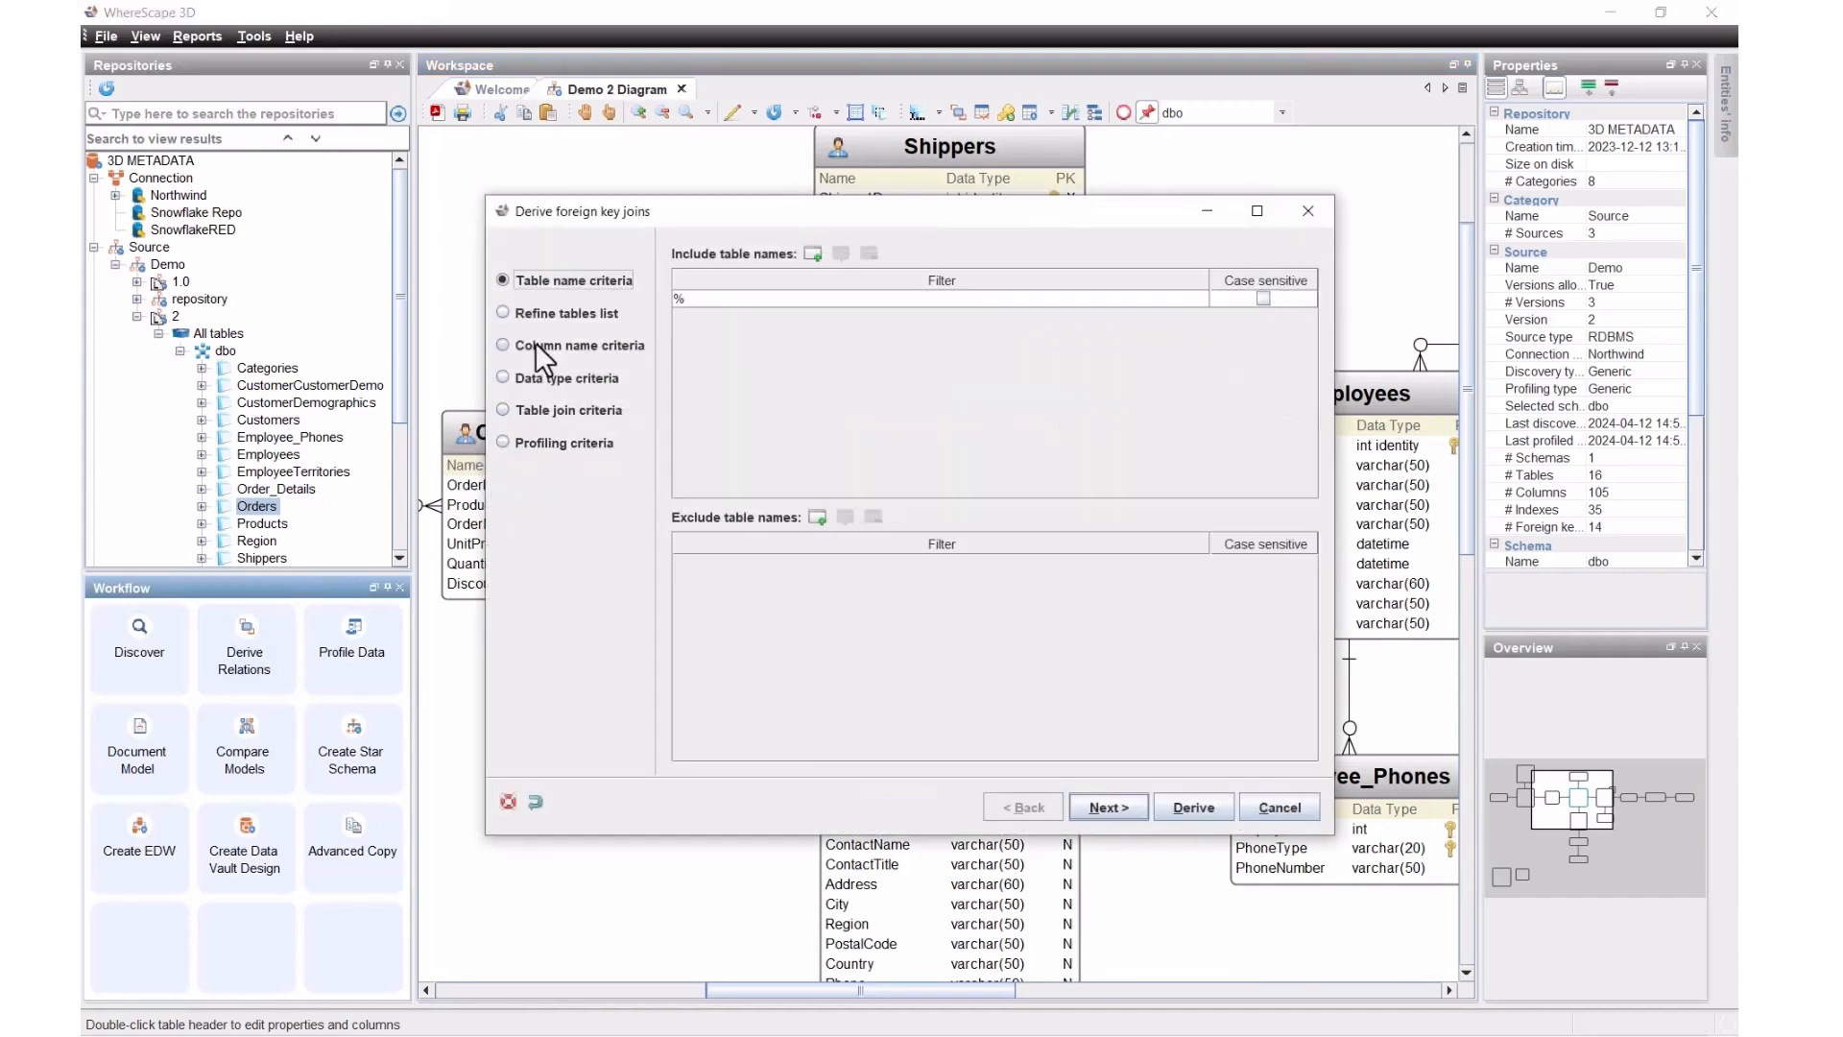
left_click(534, 345)
left_click(539, 380)
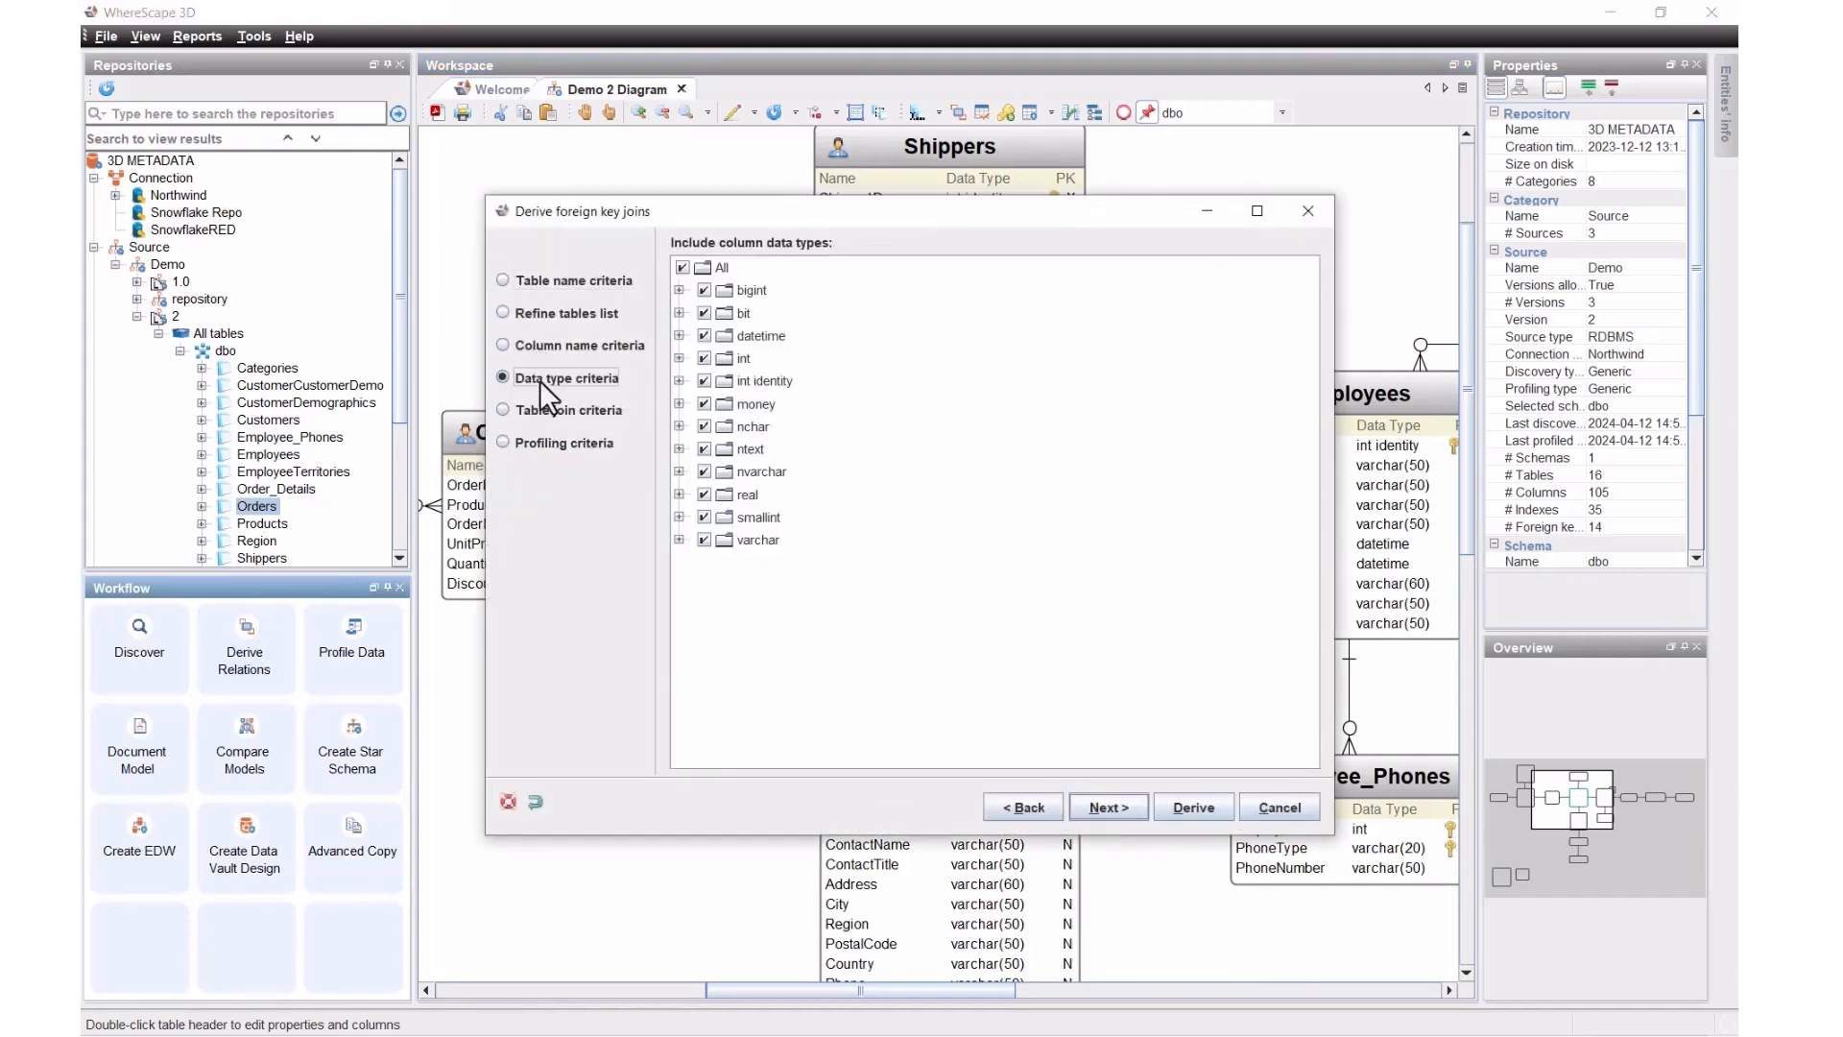
left_click(568, 445)
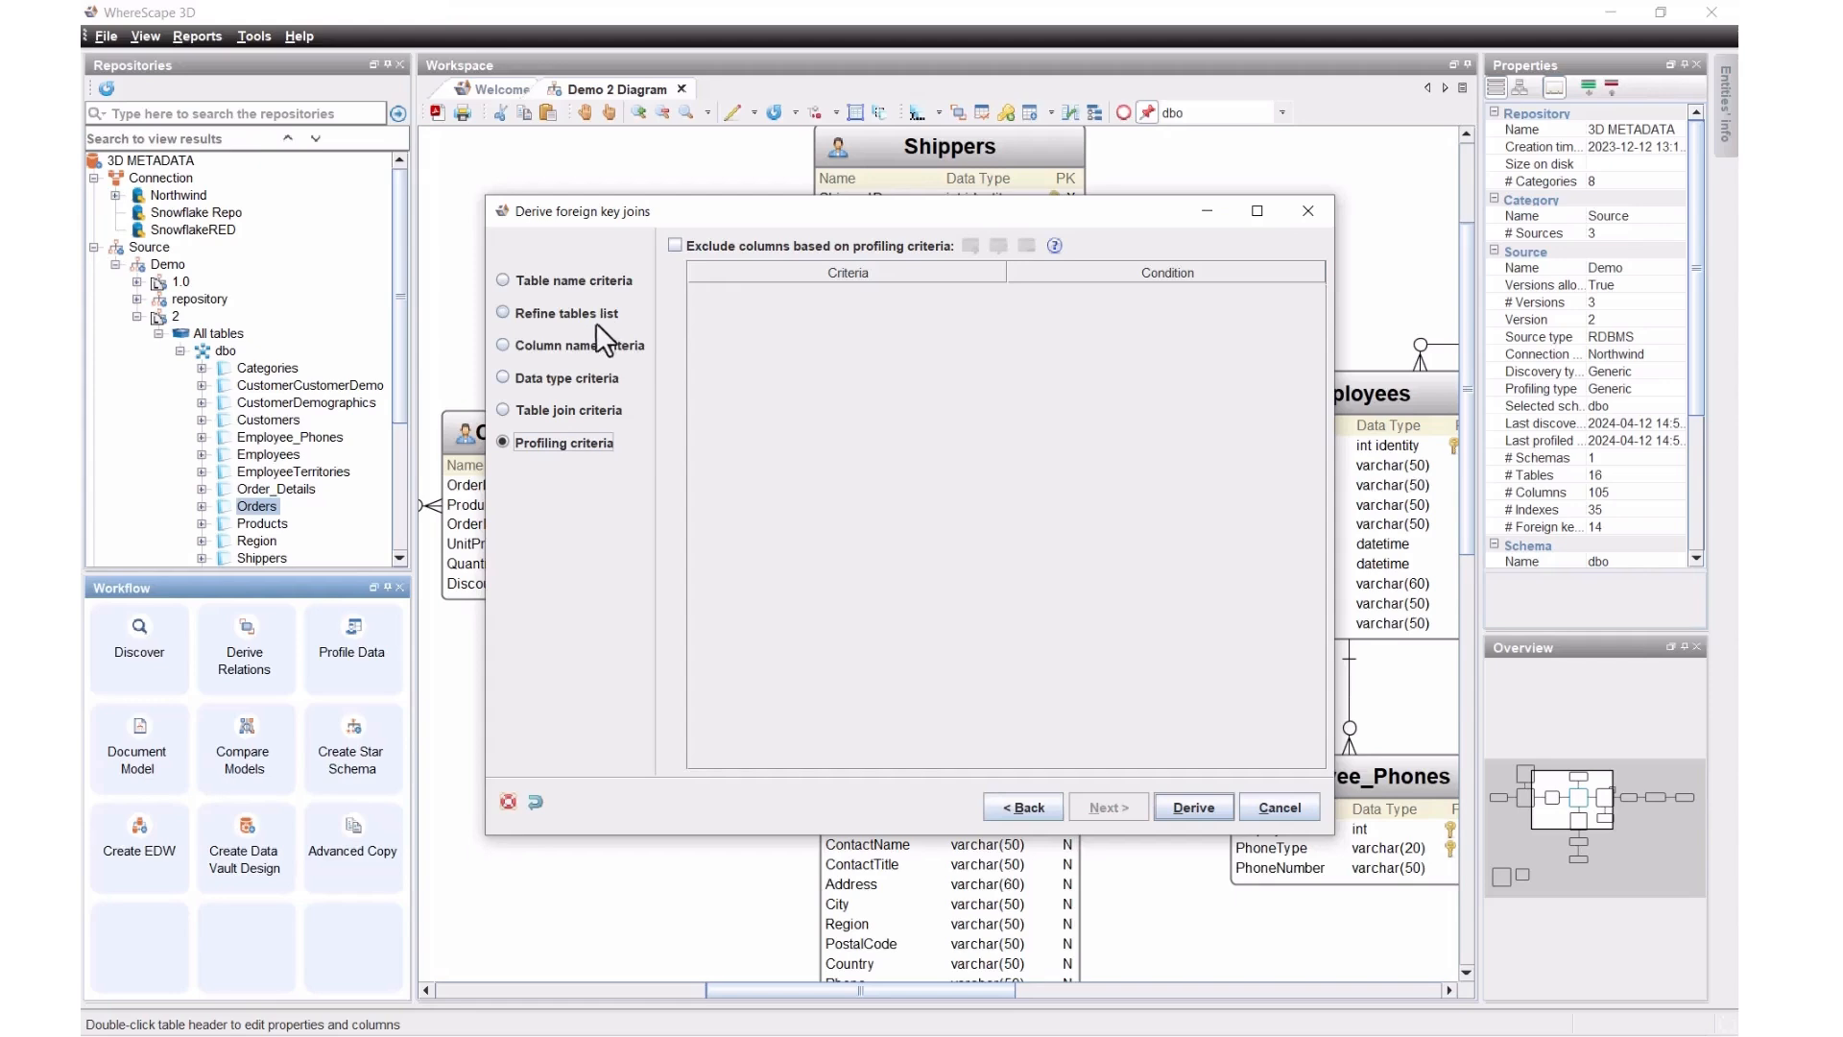
Step: Derive the foreign key joins, scroll through the results, then cancel without applying them
left_click(1182, 809)
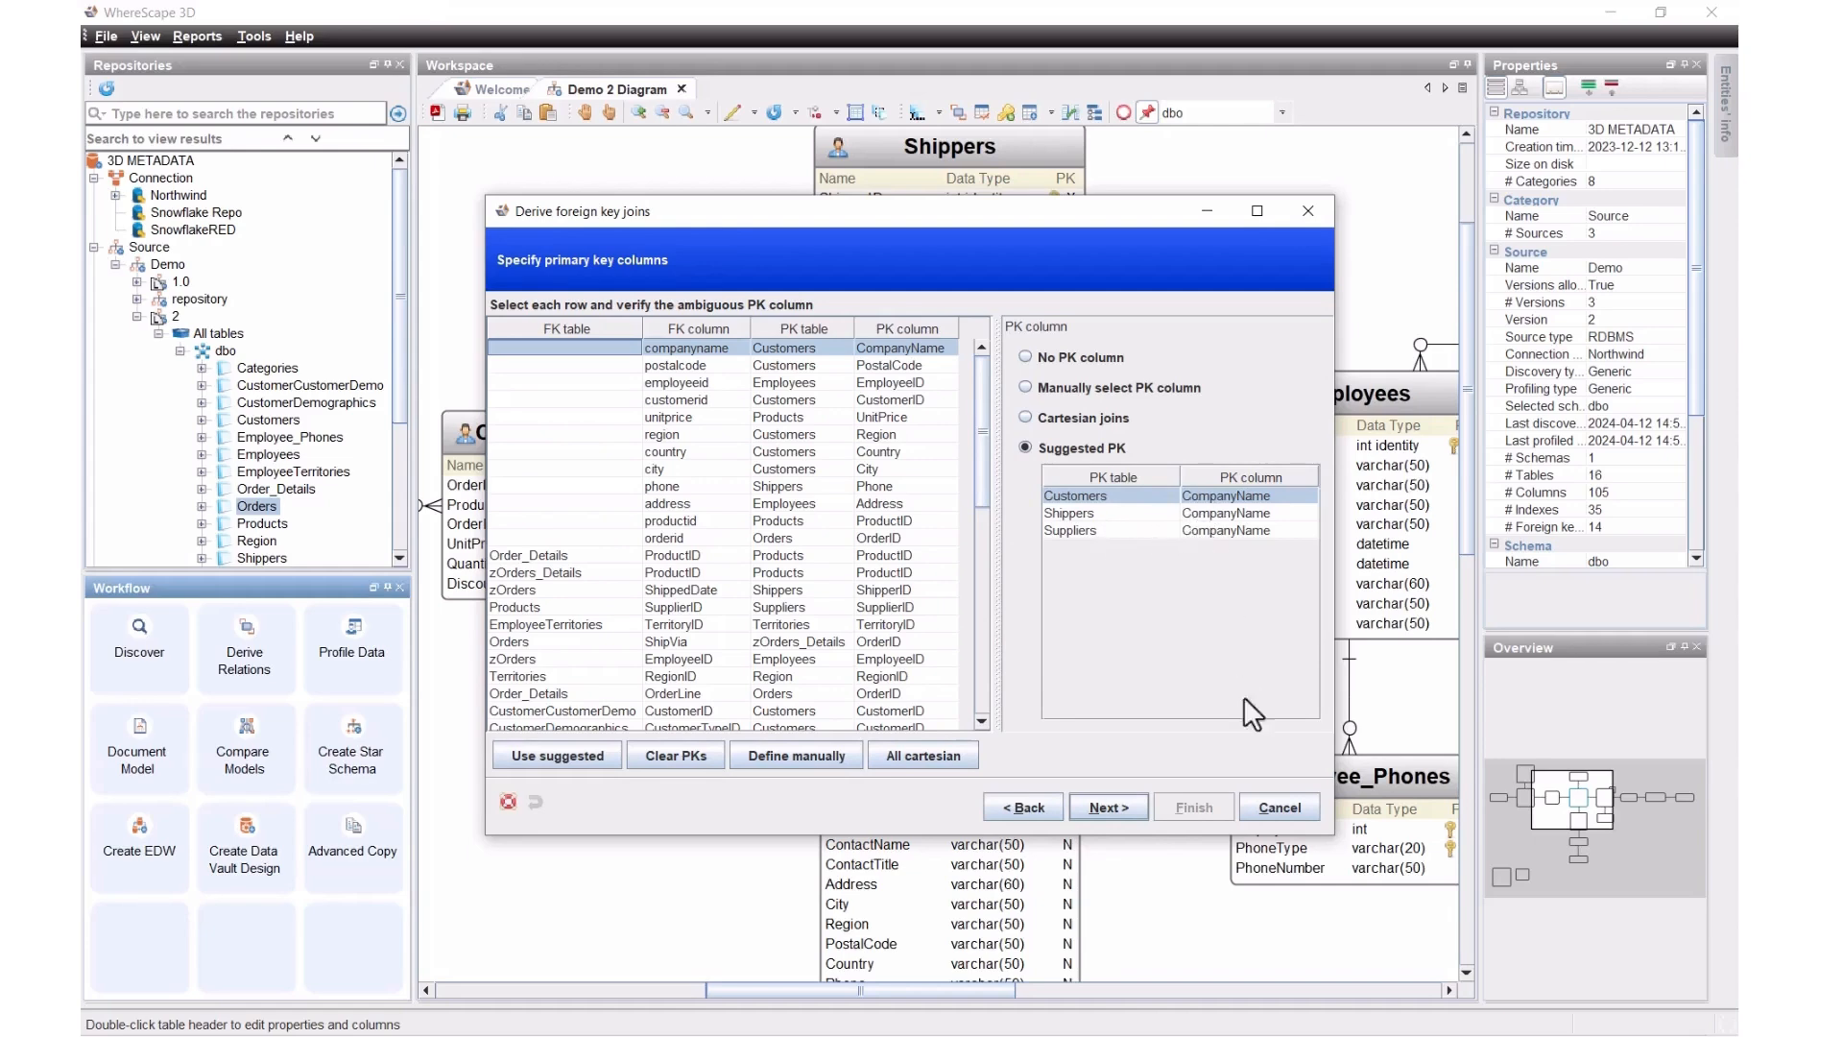
scroll(735, 536, "down", 7)
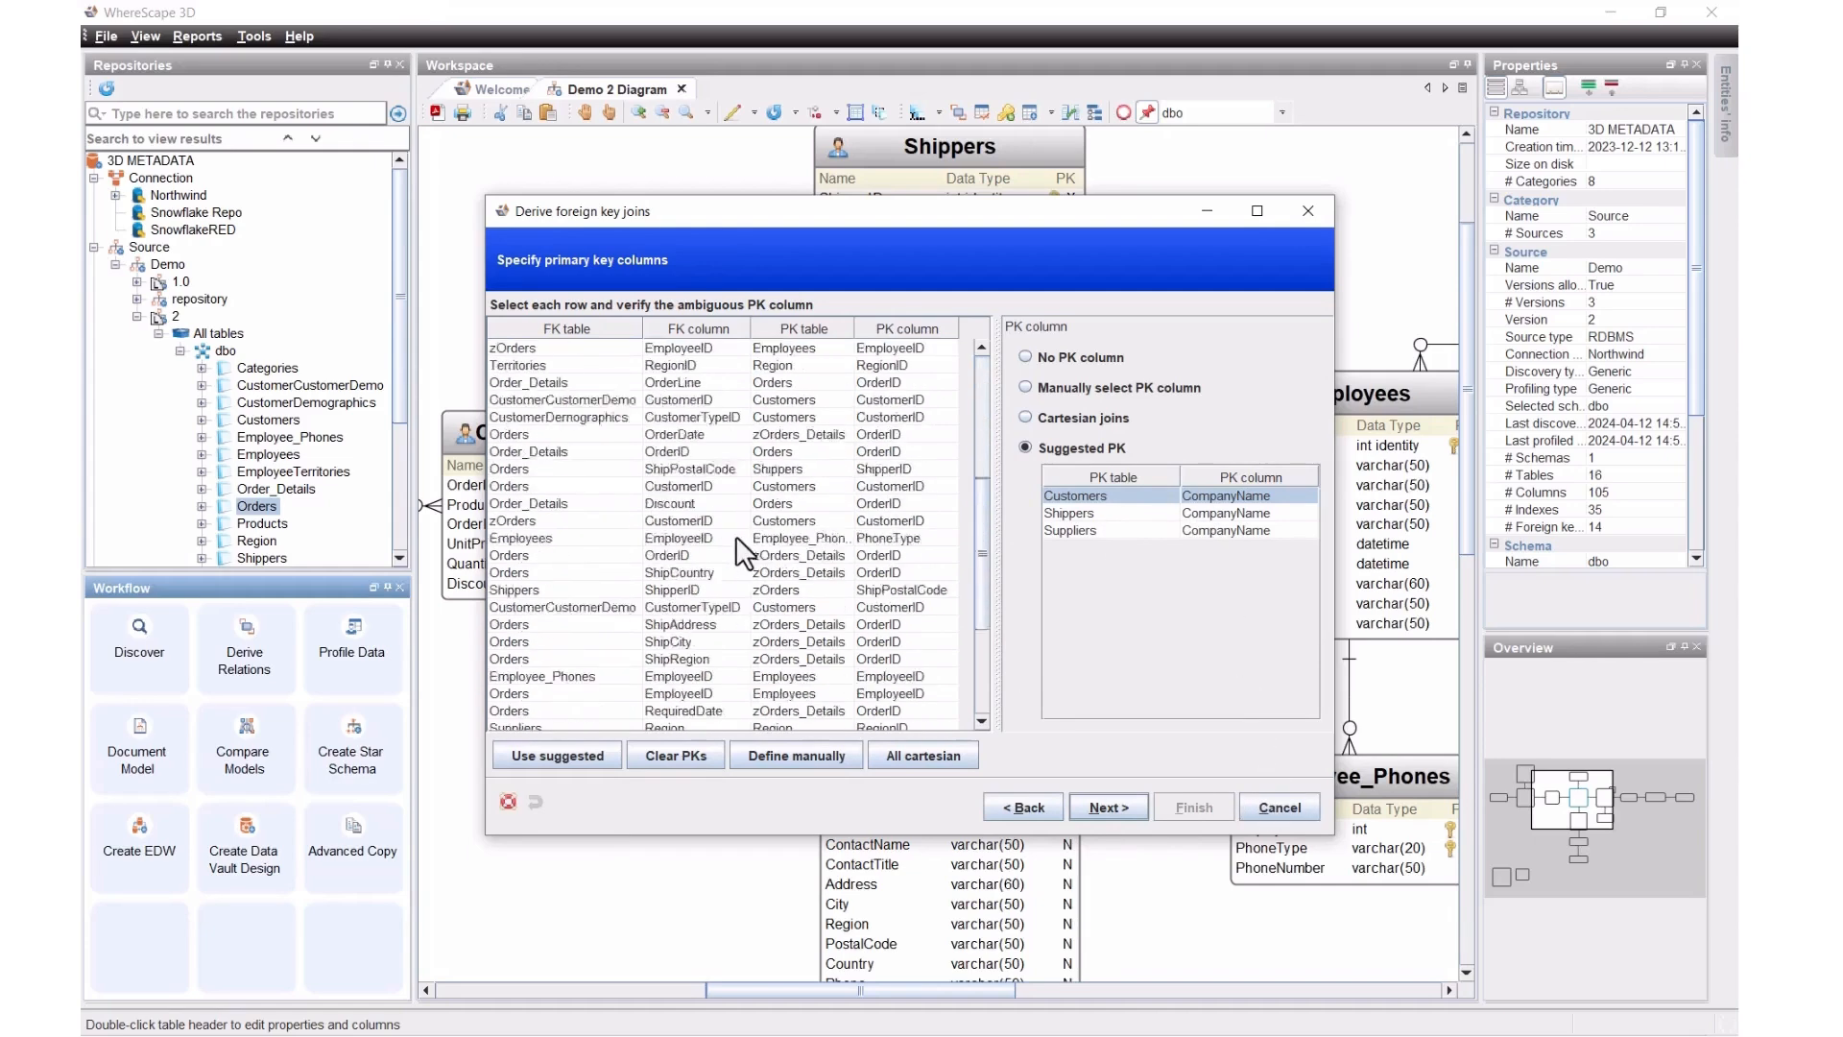
scroll(733, 556, "down", 3)
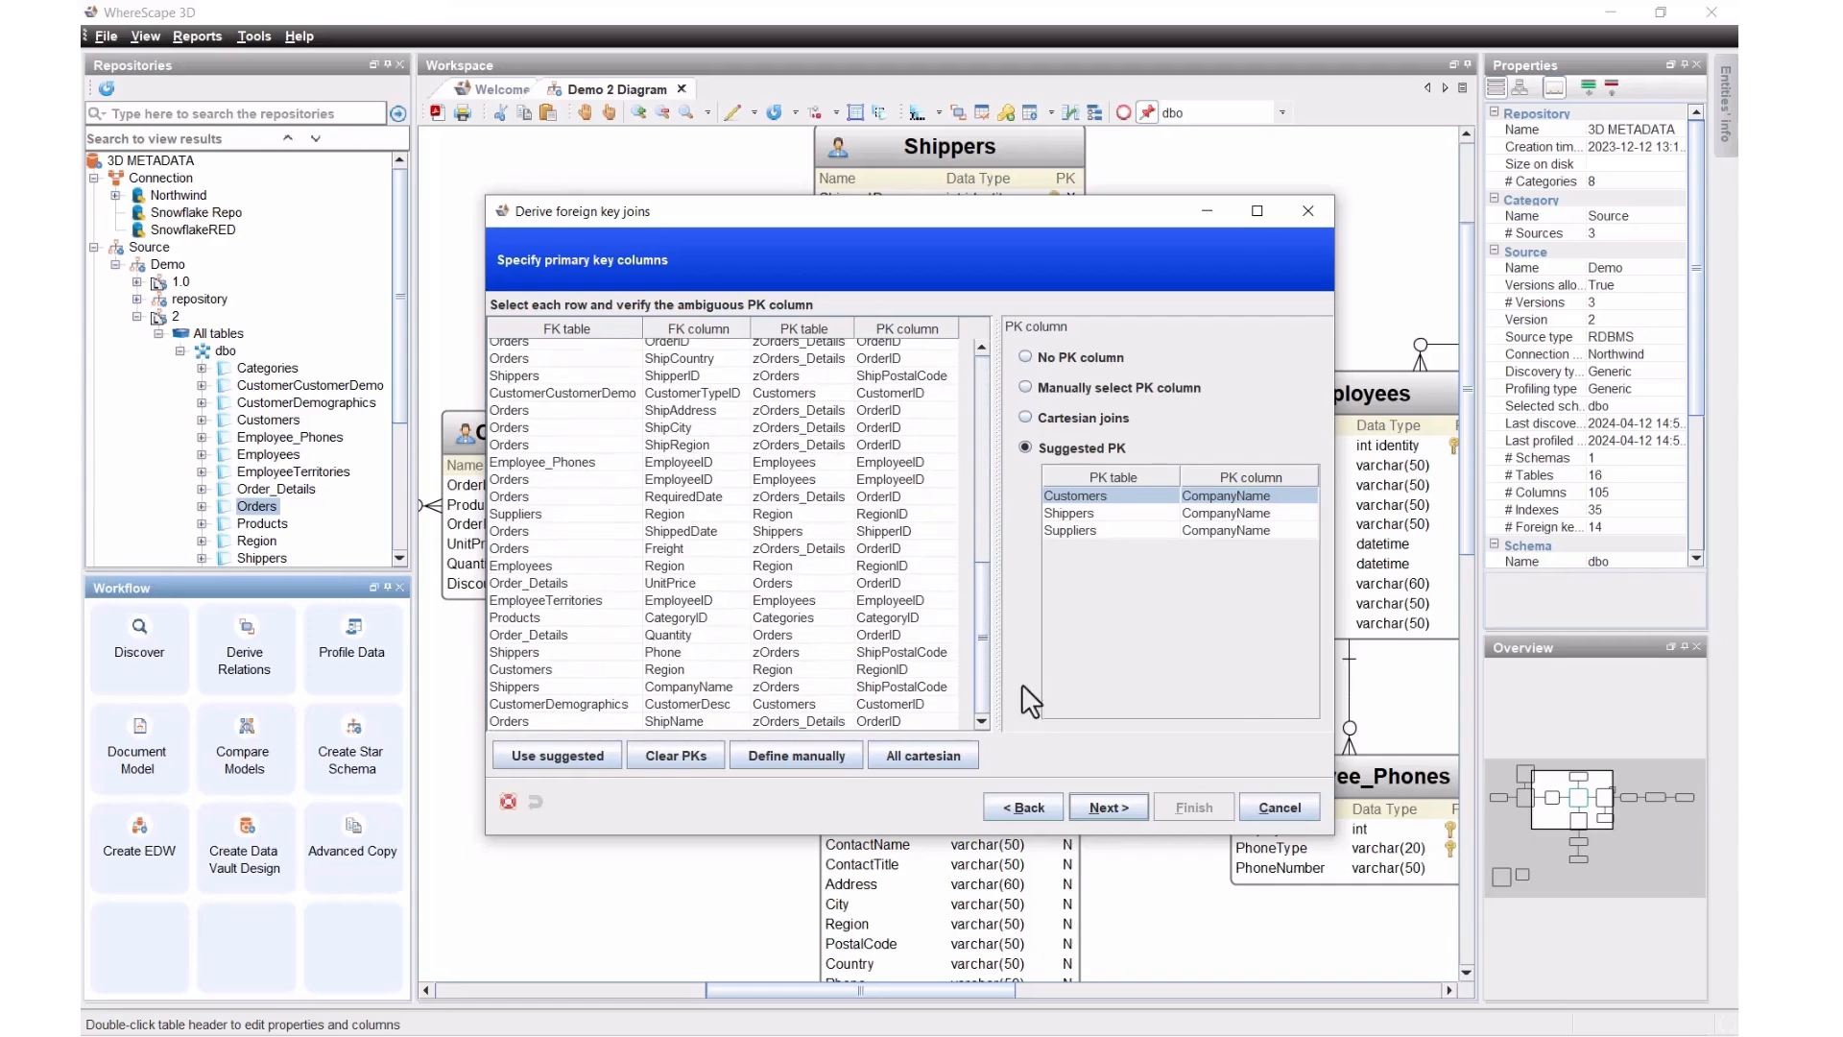
left_click(1253, 814)
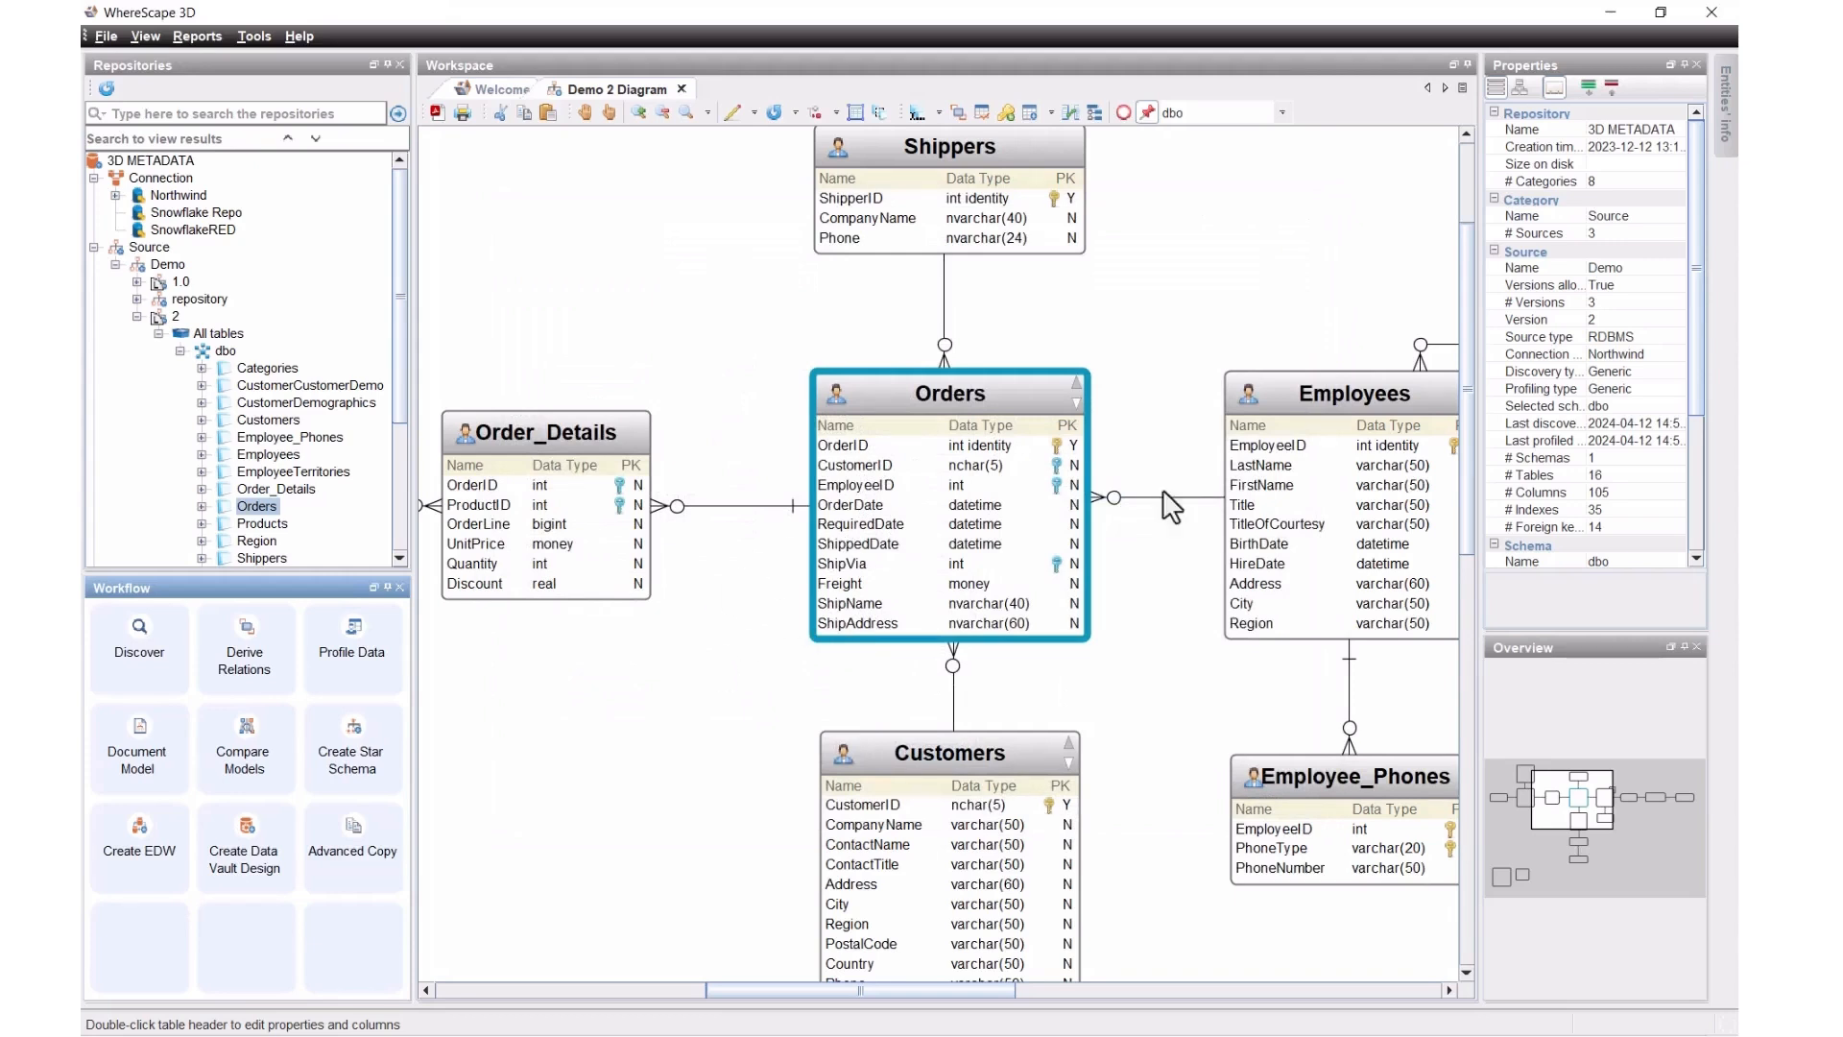
mouse_move(1592, 795)
left_mouse_down()
mouse_move(1594, 814)
mouse_move(1606, 780)
left_mouse_up()
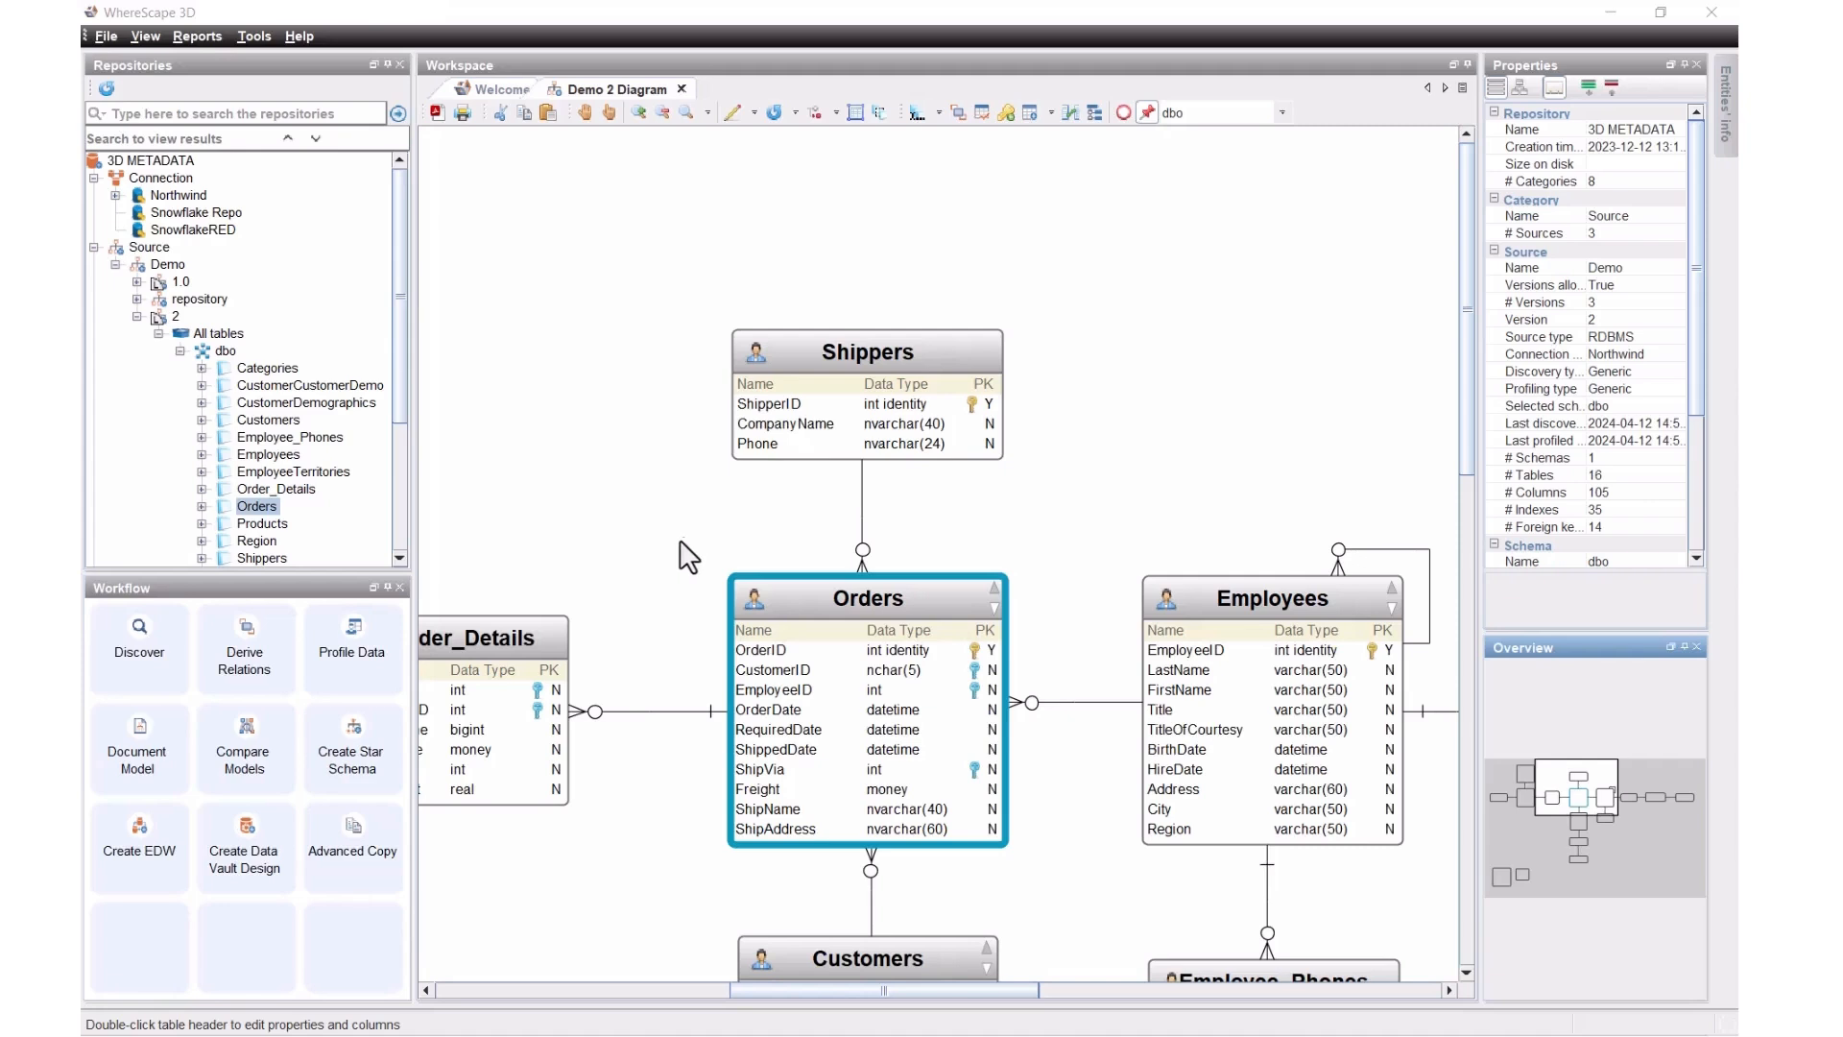
Step: Create version 2 of the Demo data vault design with the default attribute types
left_click(257, 850)
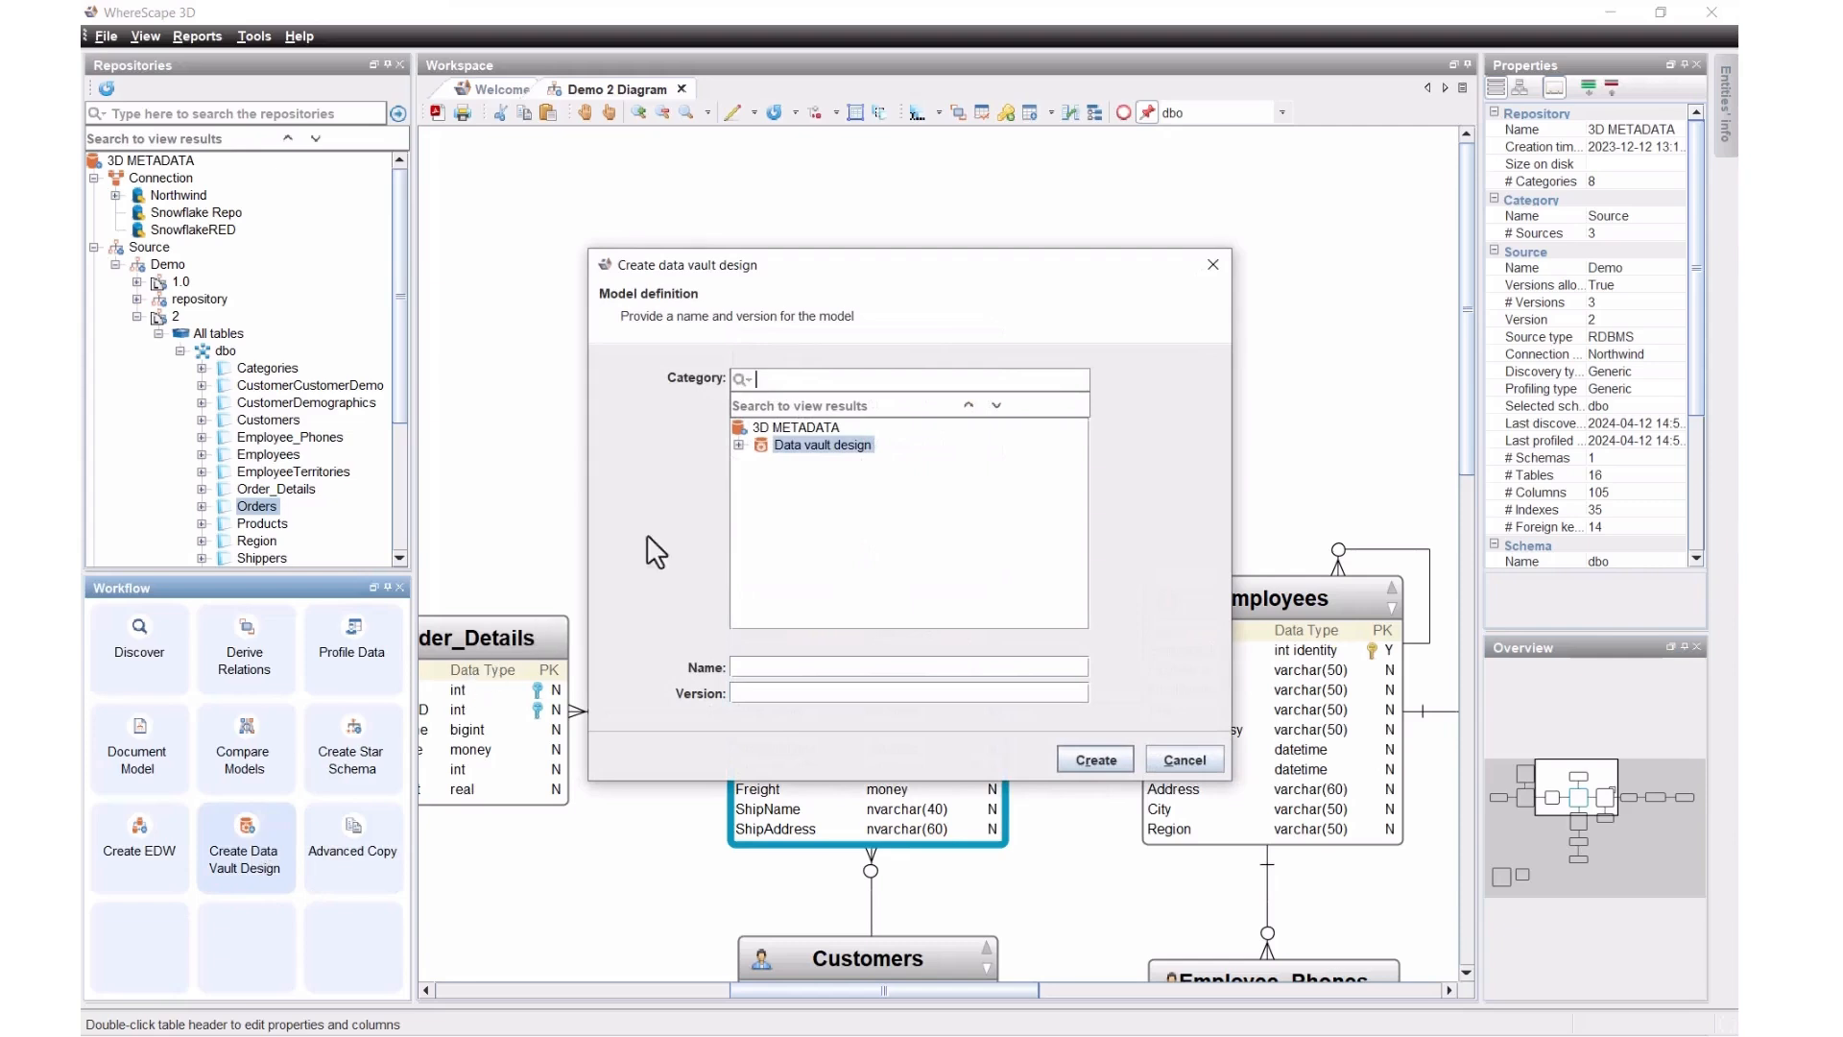
left_click(736, 445)
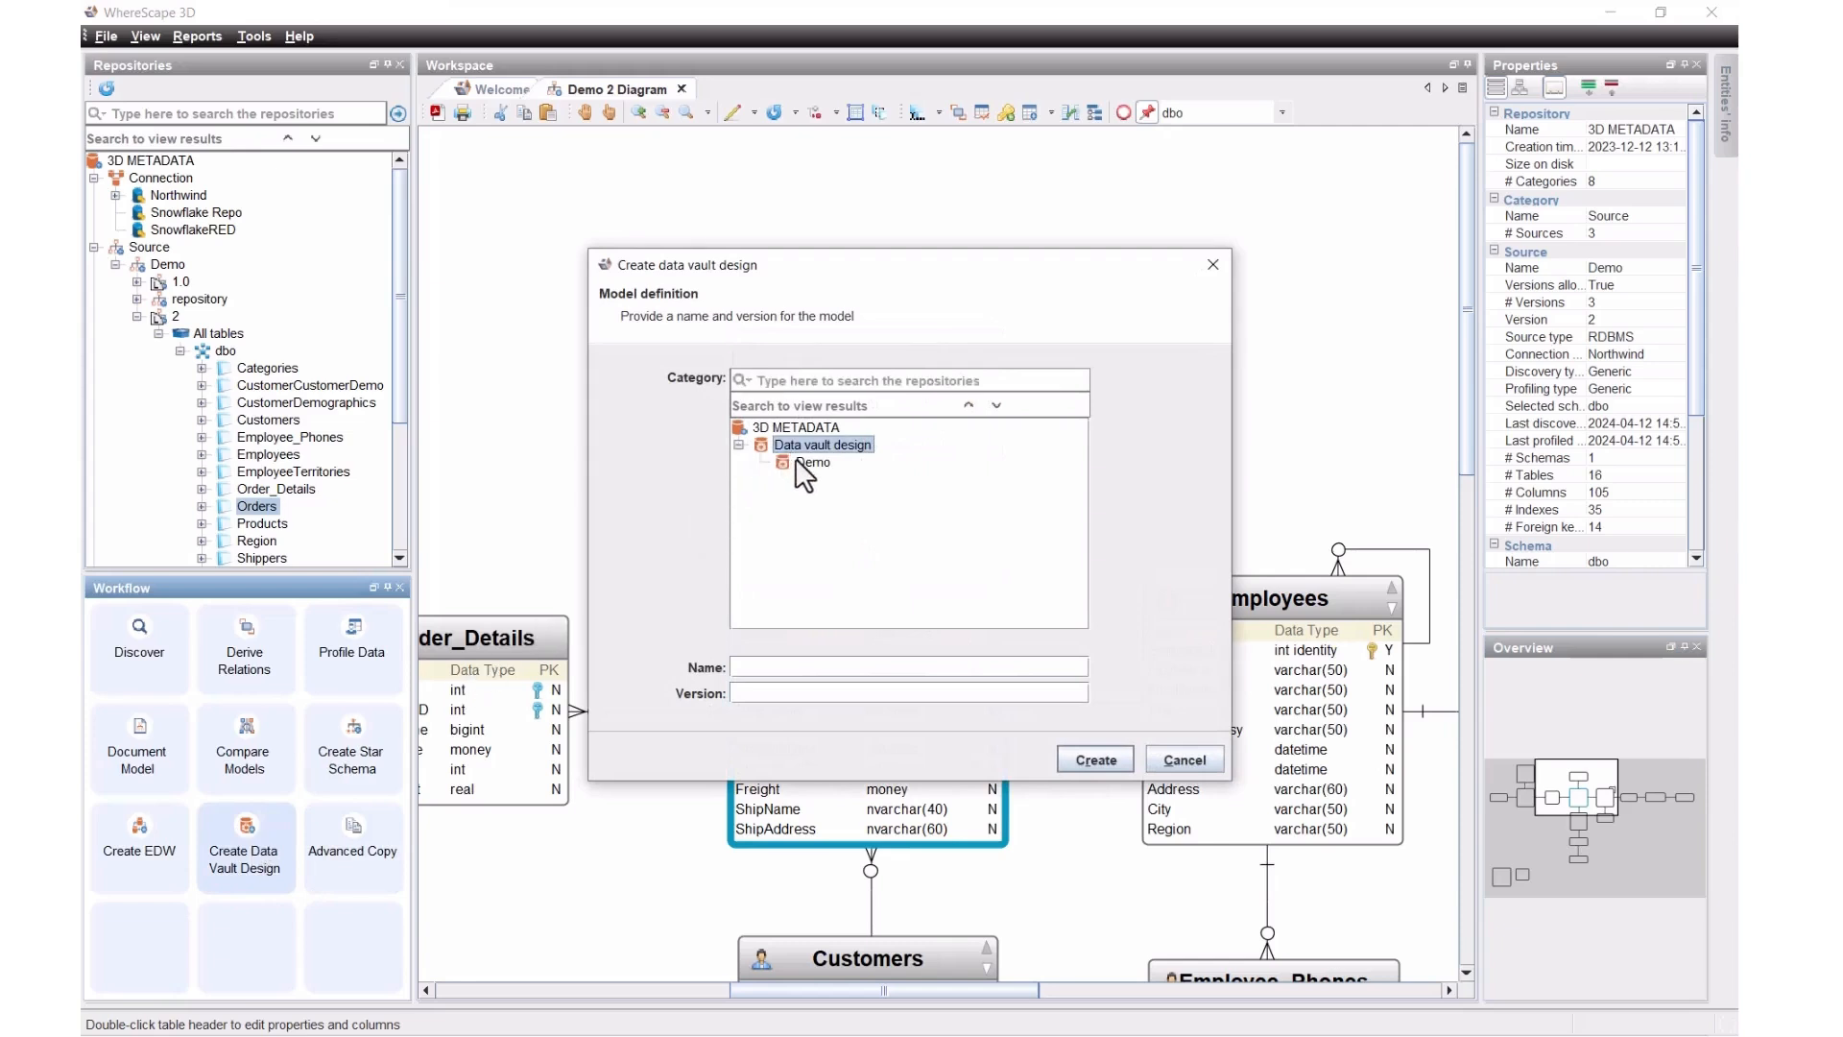
left_click(812, 463)
left_click(824, 693)
type("2")
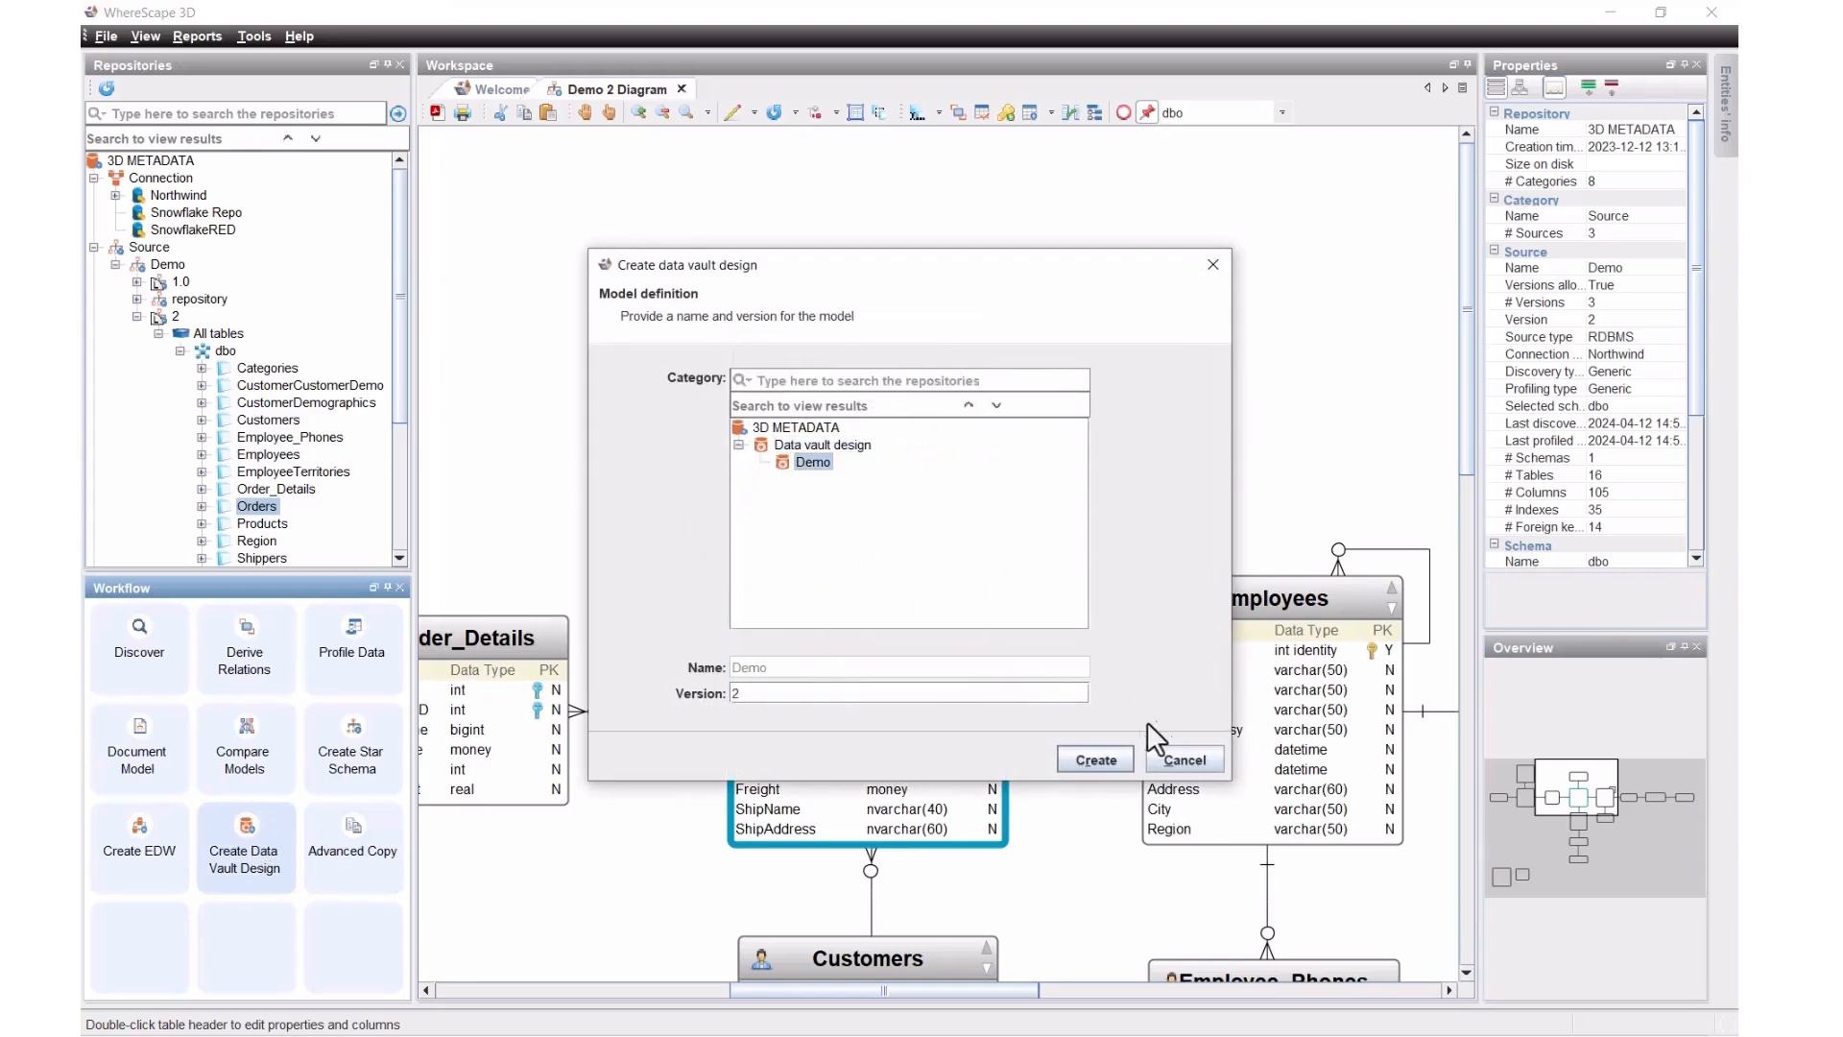
left_click(1100, 759)
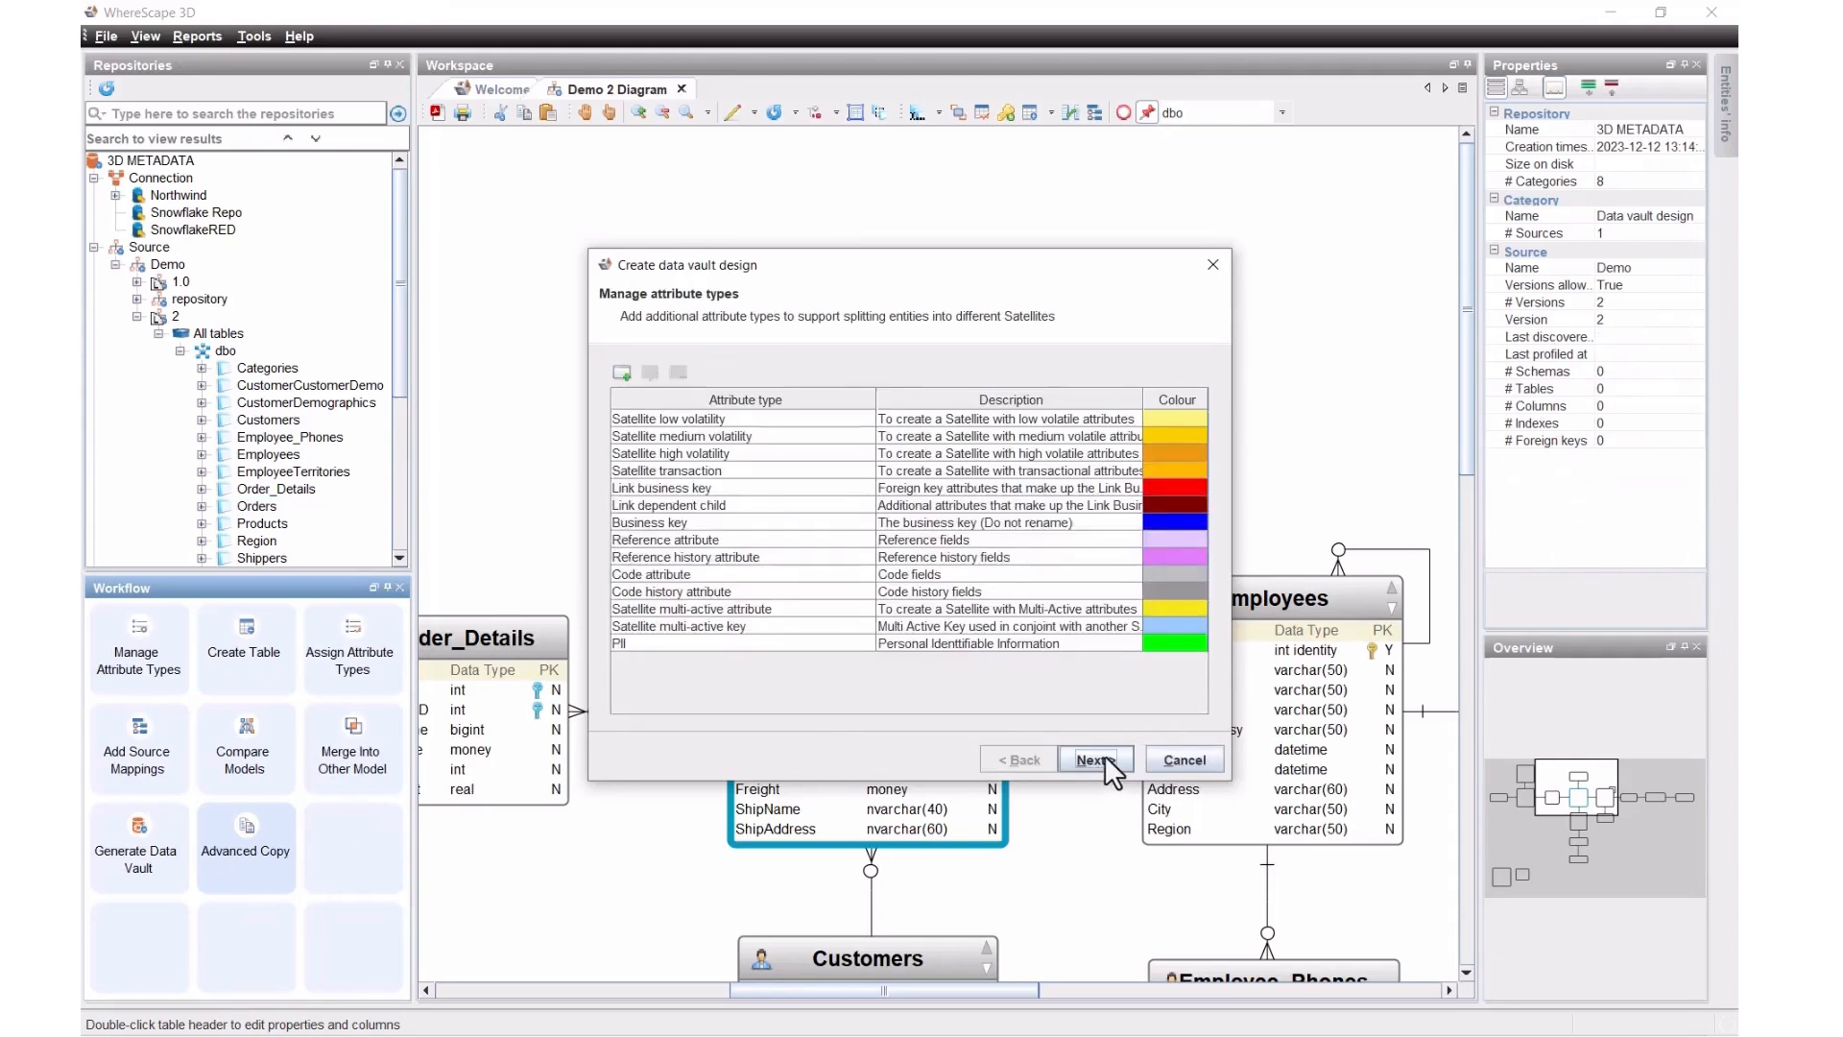
left_click(1104, 755)
left_click(1180, 762)
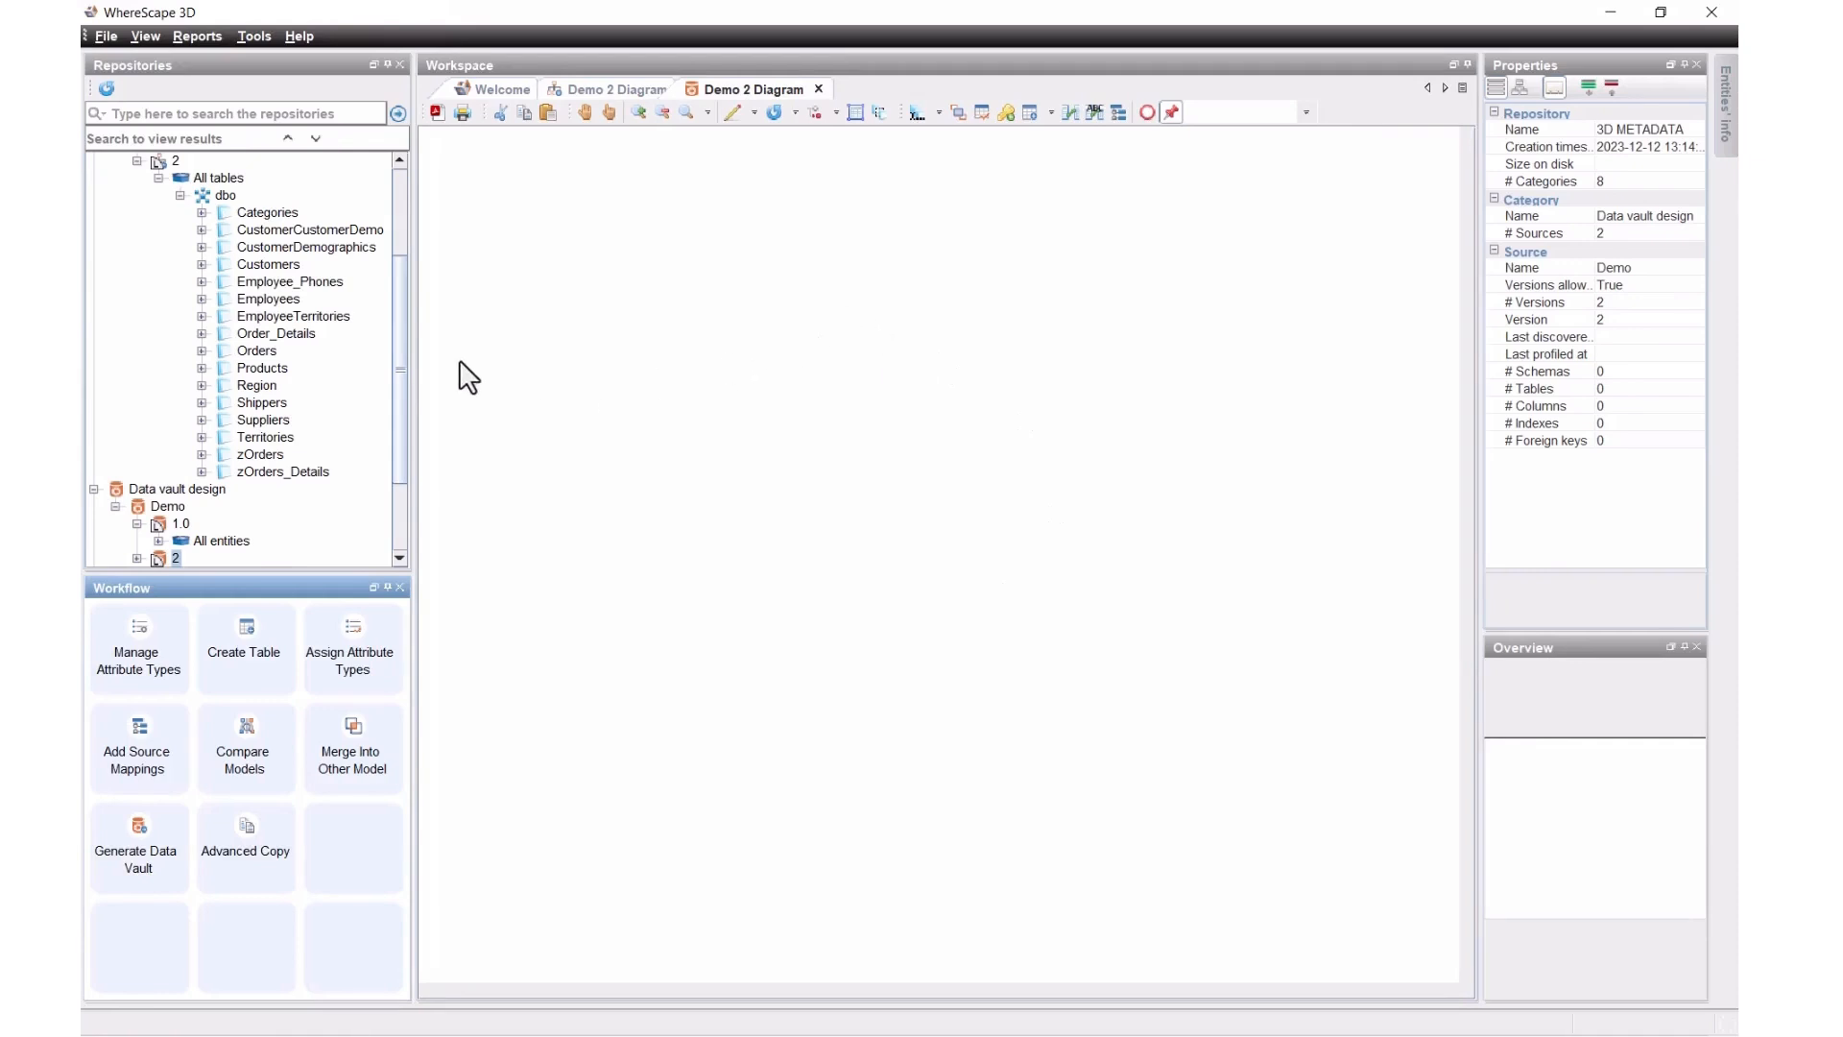
Step: Add Employees, Customers, Orders, Order_Details and Products to the new diagram
left_click(268, 213)
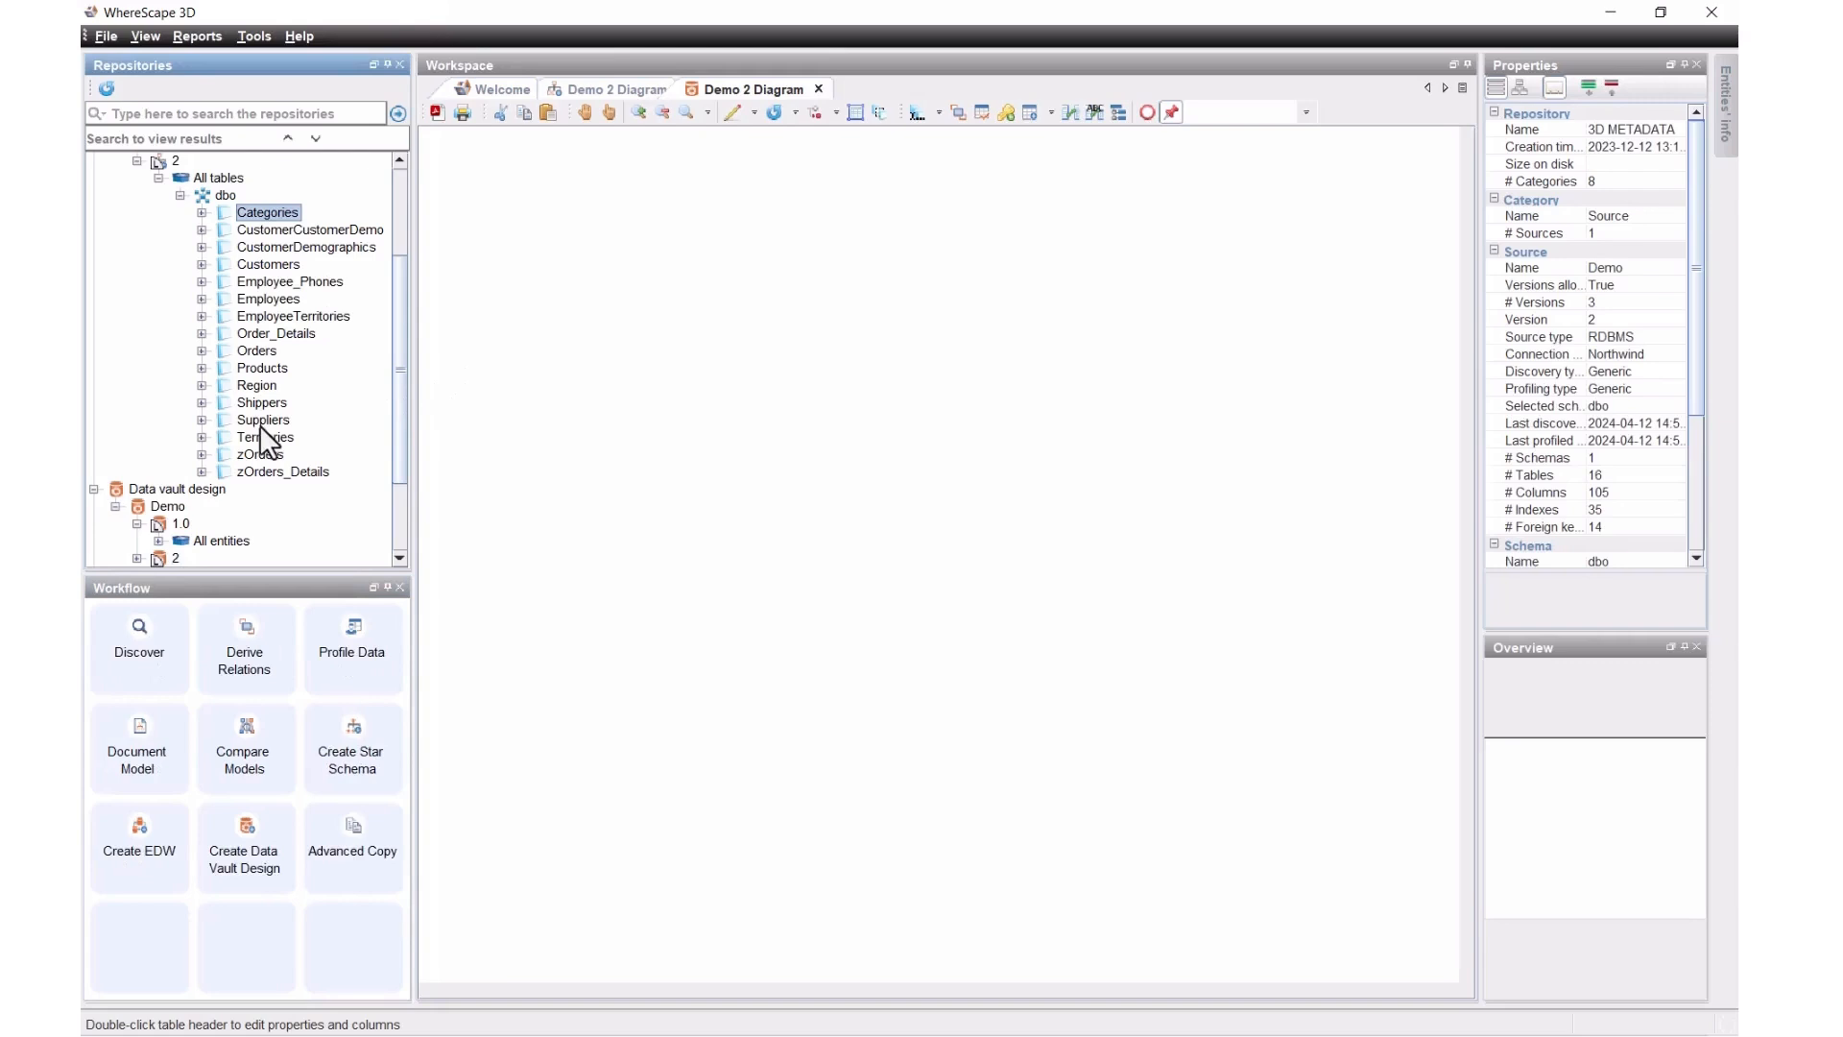
double_click(269, 300)
left_click_drag(273, 301, 618, 268)
left_click_drag(269, 264, 1217, 336)
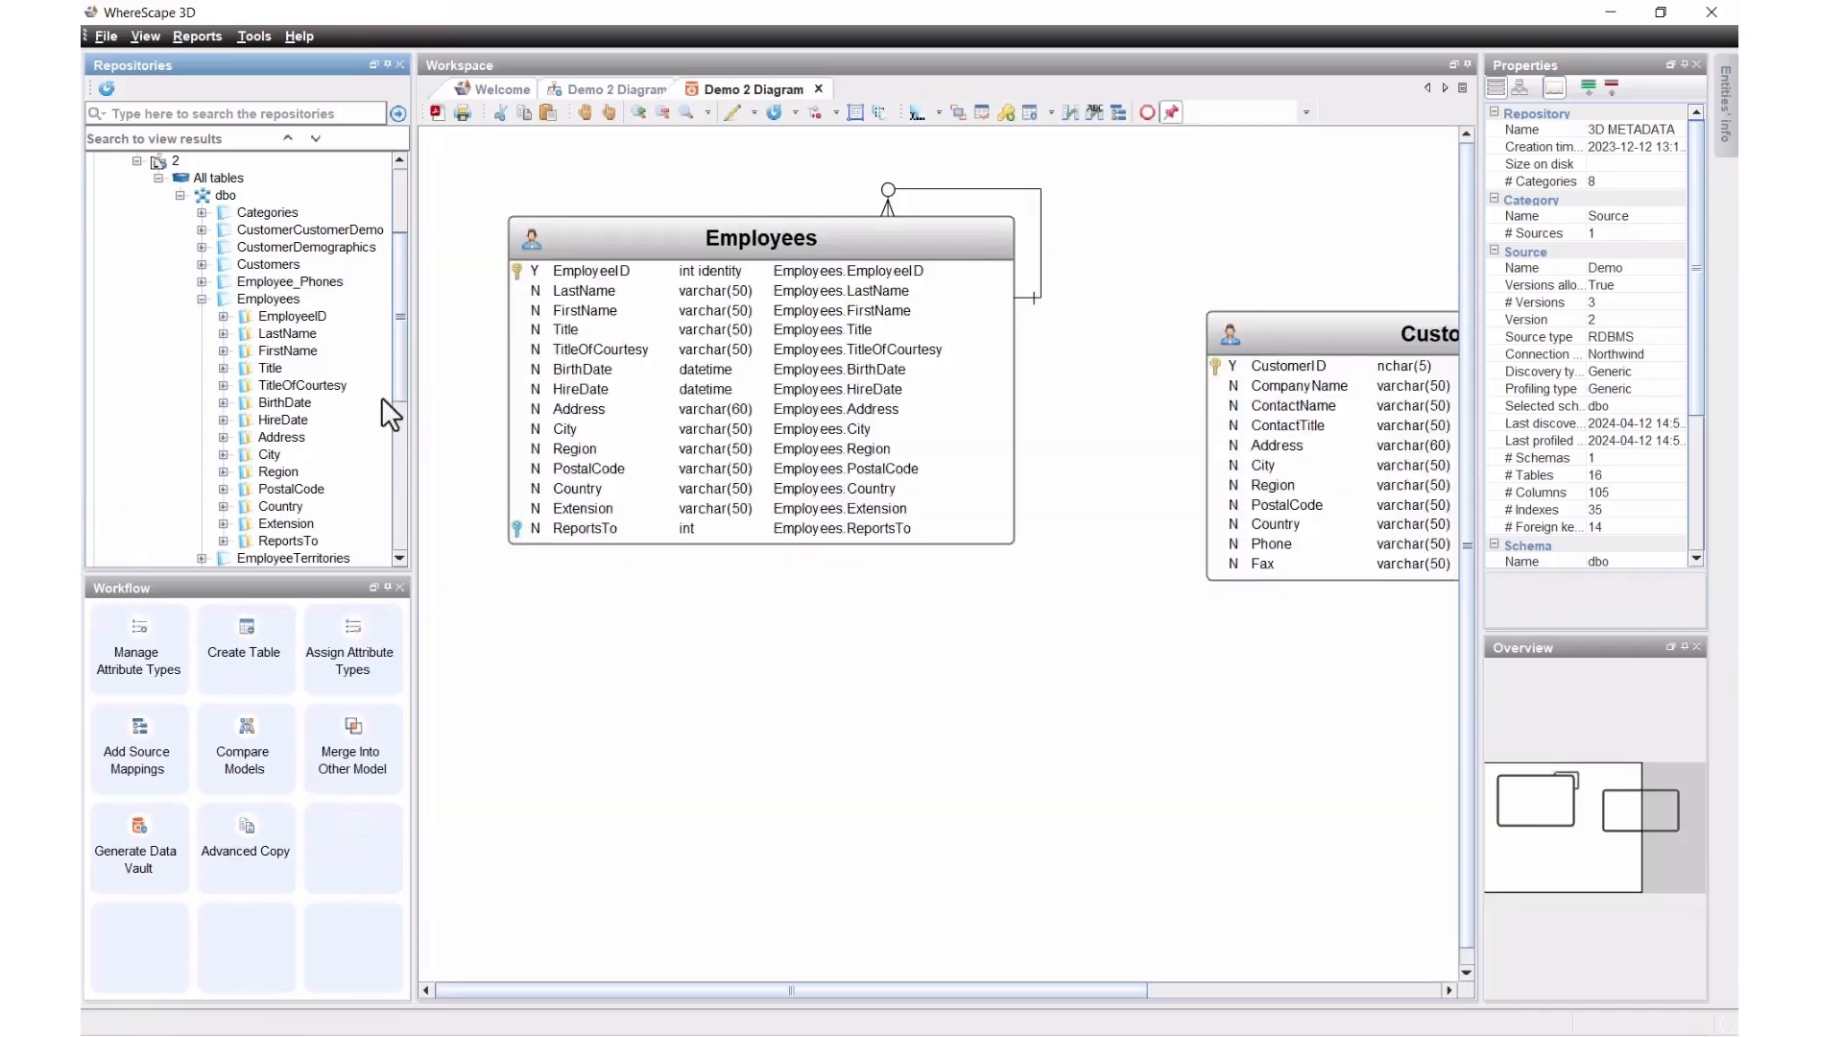
scroll(250, 470, "down", 4)
left_click_drag(259, 384, 705, 787)
left_click_drag(303, 367, 1336, 732)
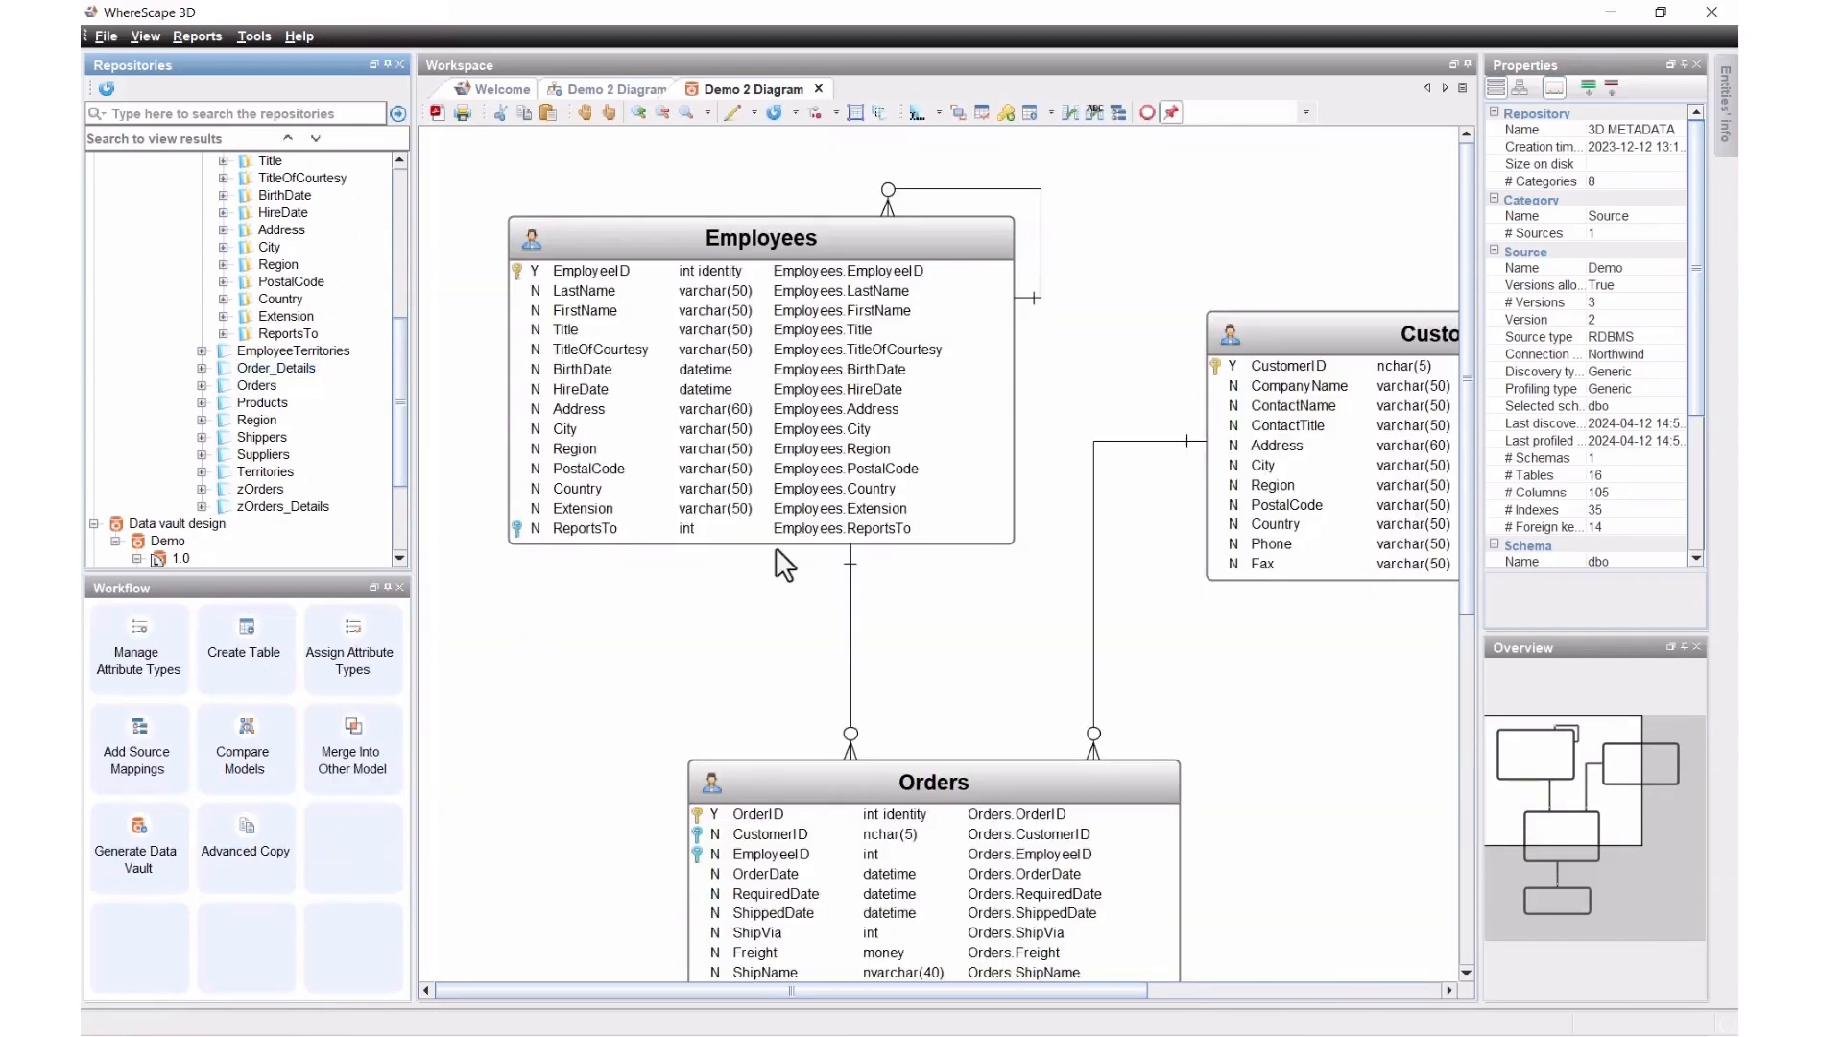
left_click_drag(266, 403, 503, 804)
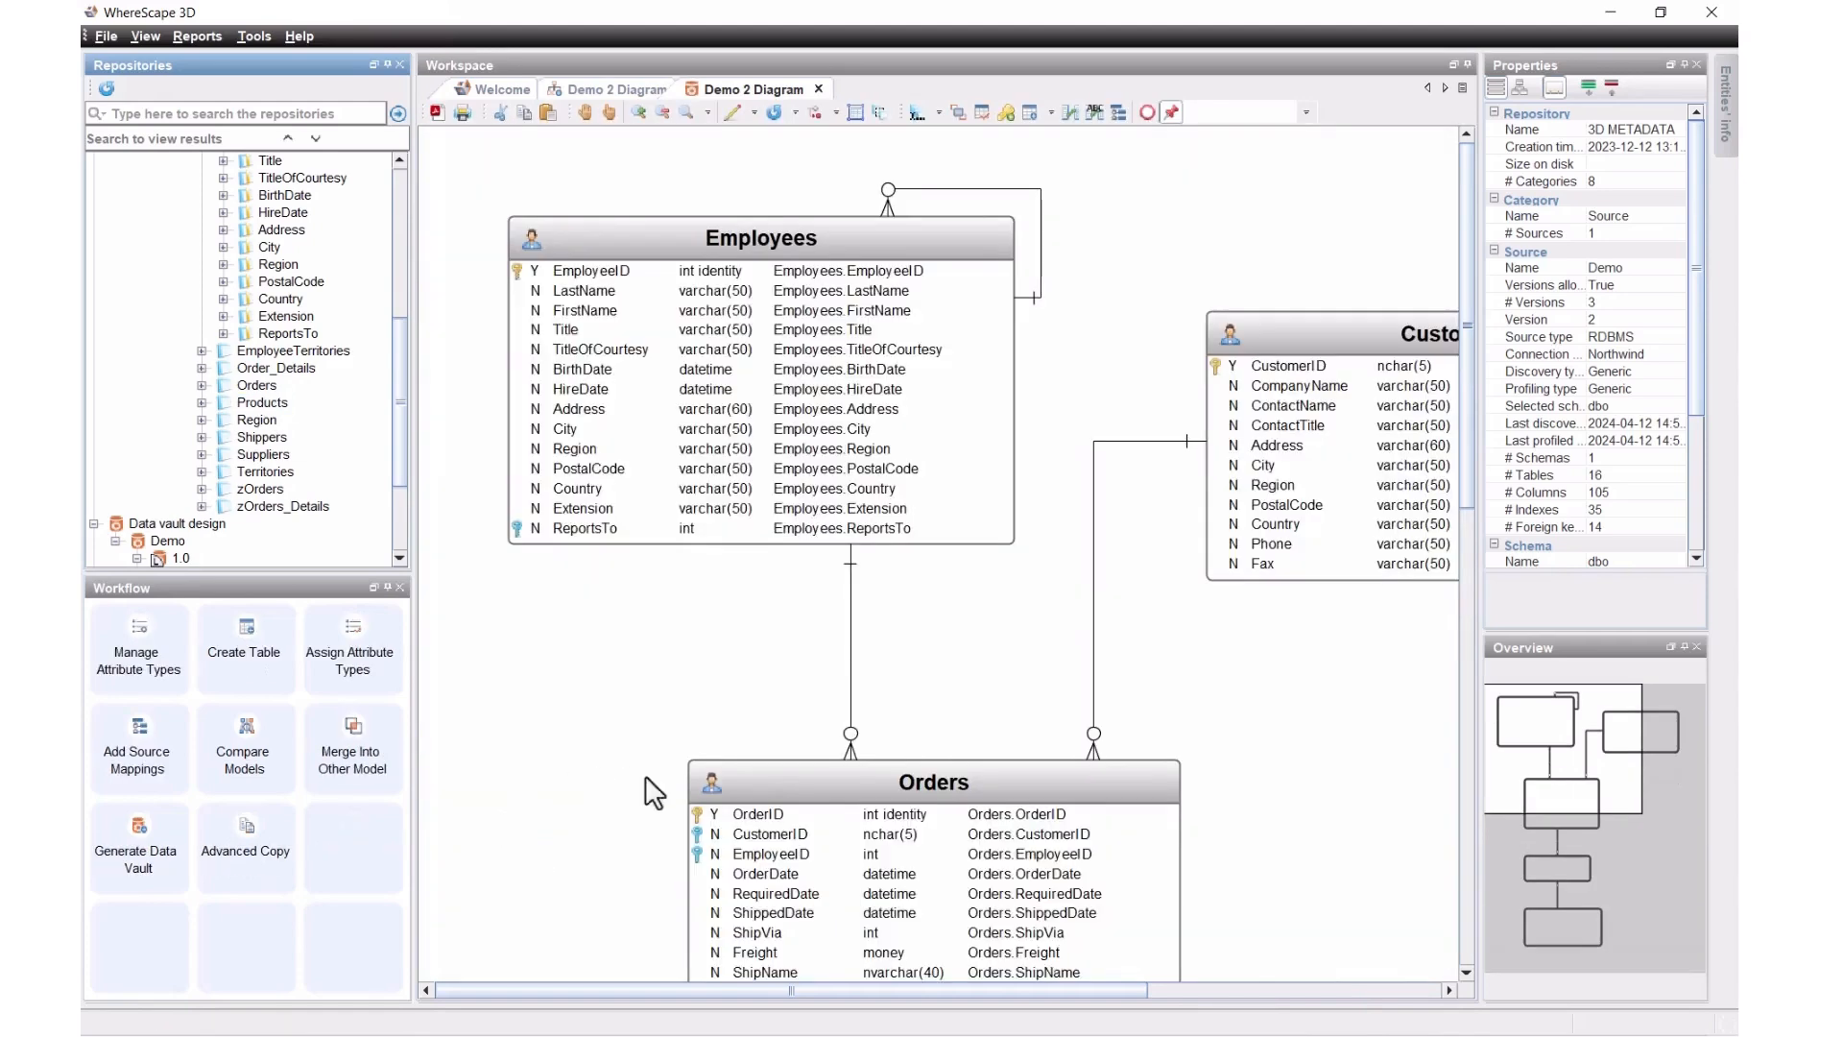
scroll(913, 645, "down", 1)
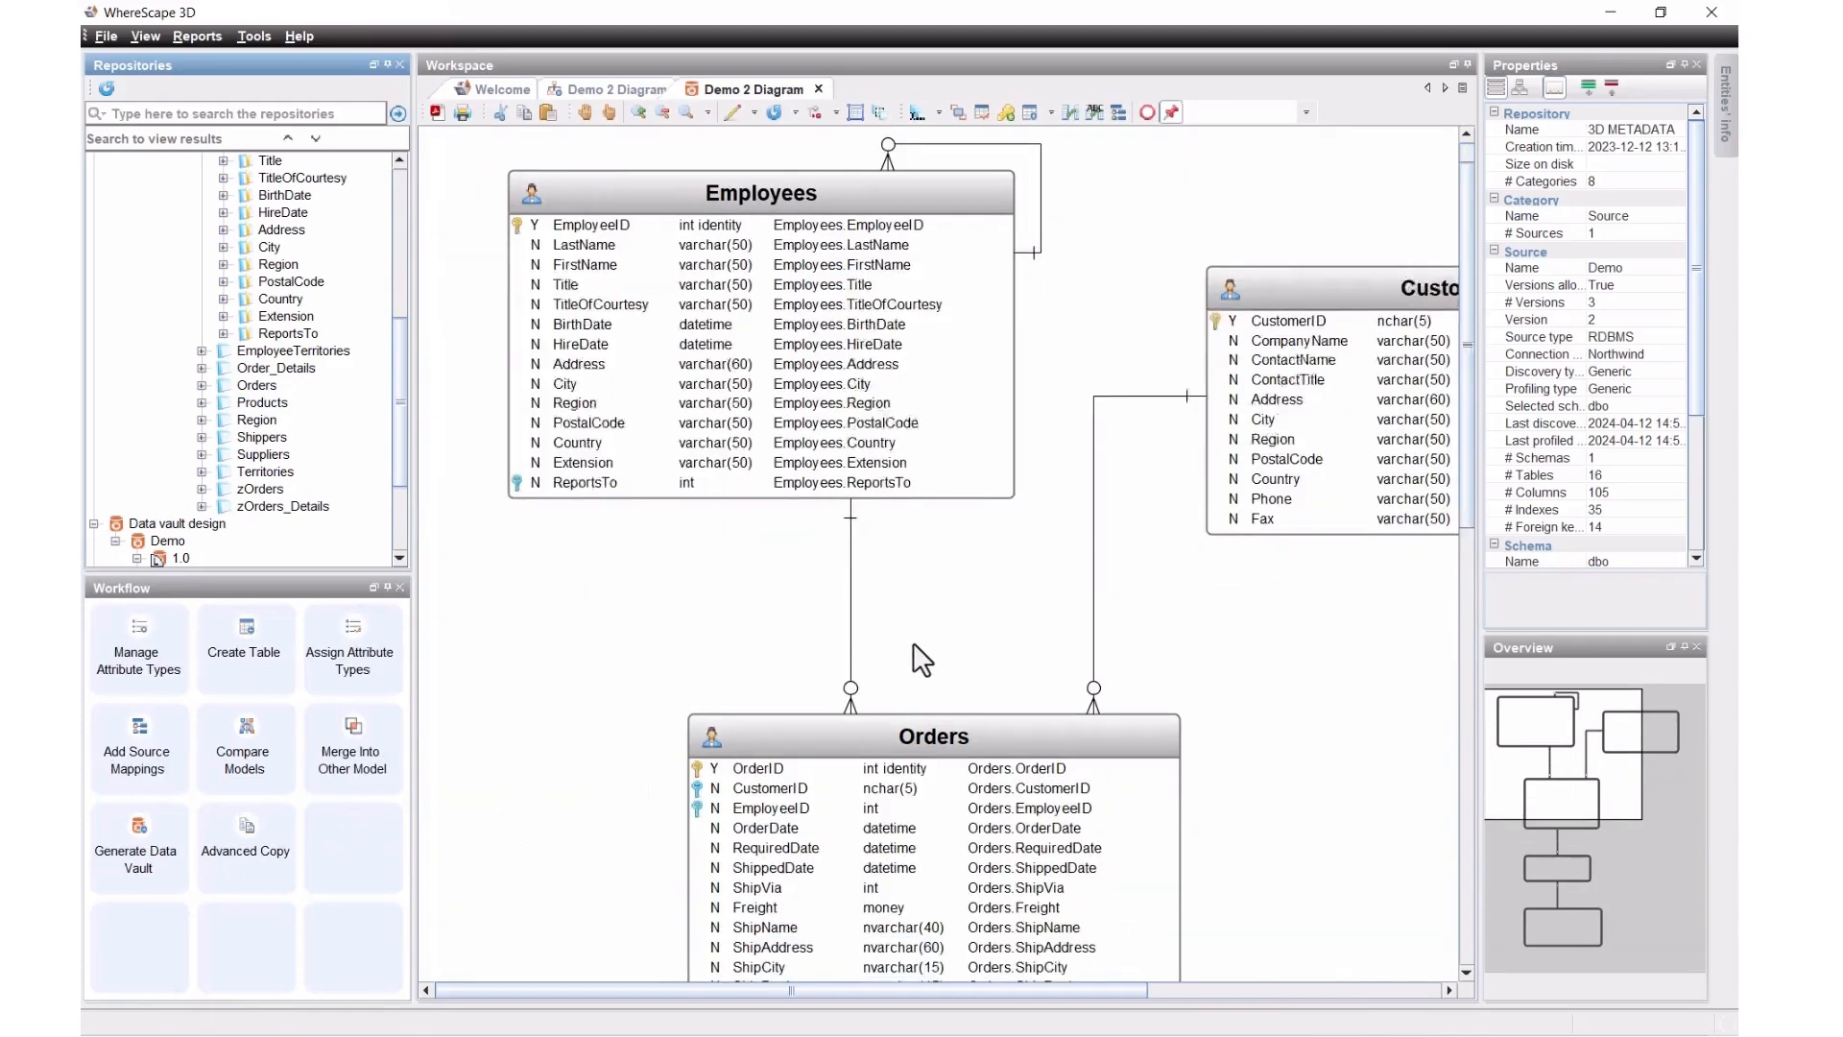
scroll(913, 645, "down", 2)
left_click_drag(1592, 788, 1666, 790)
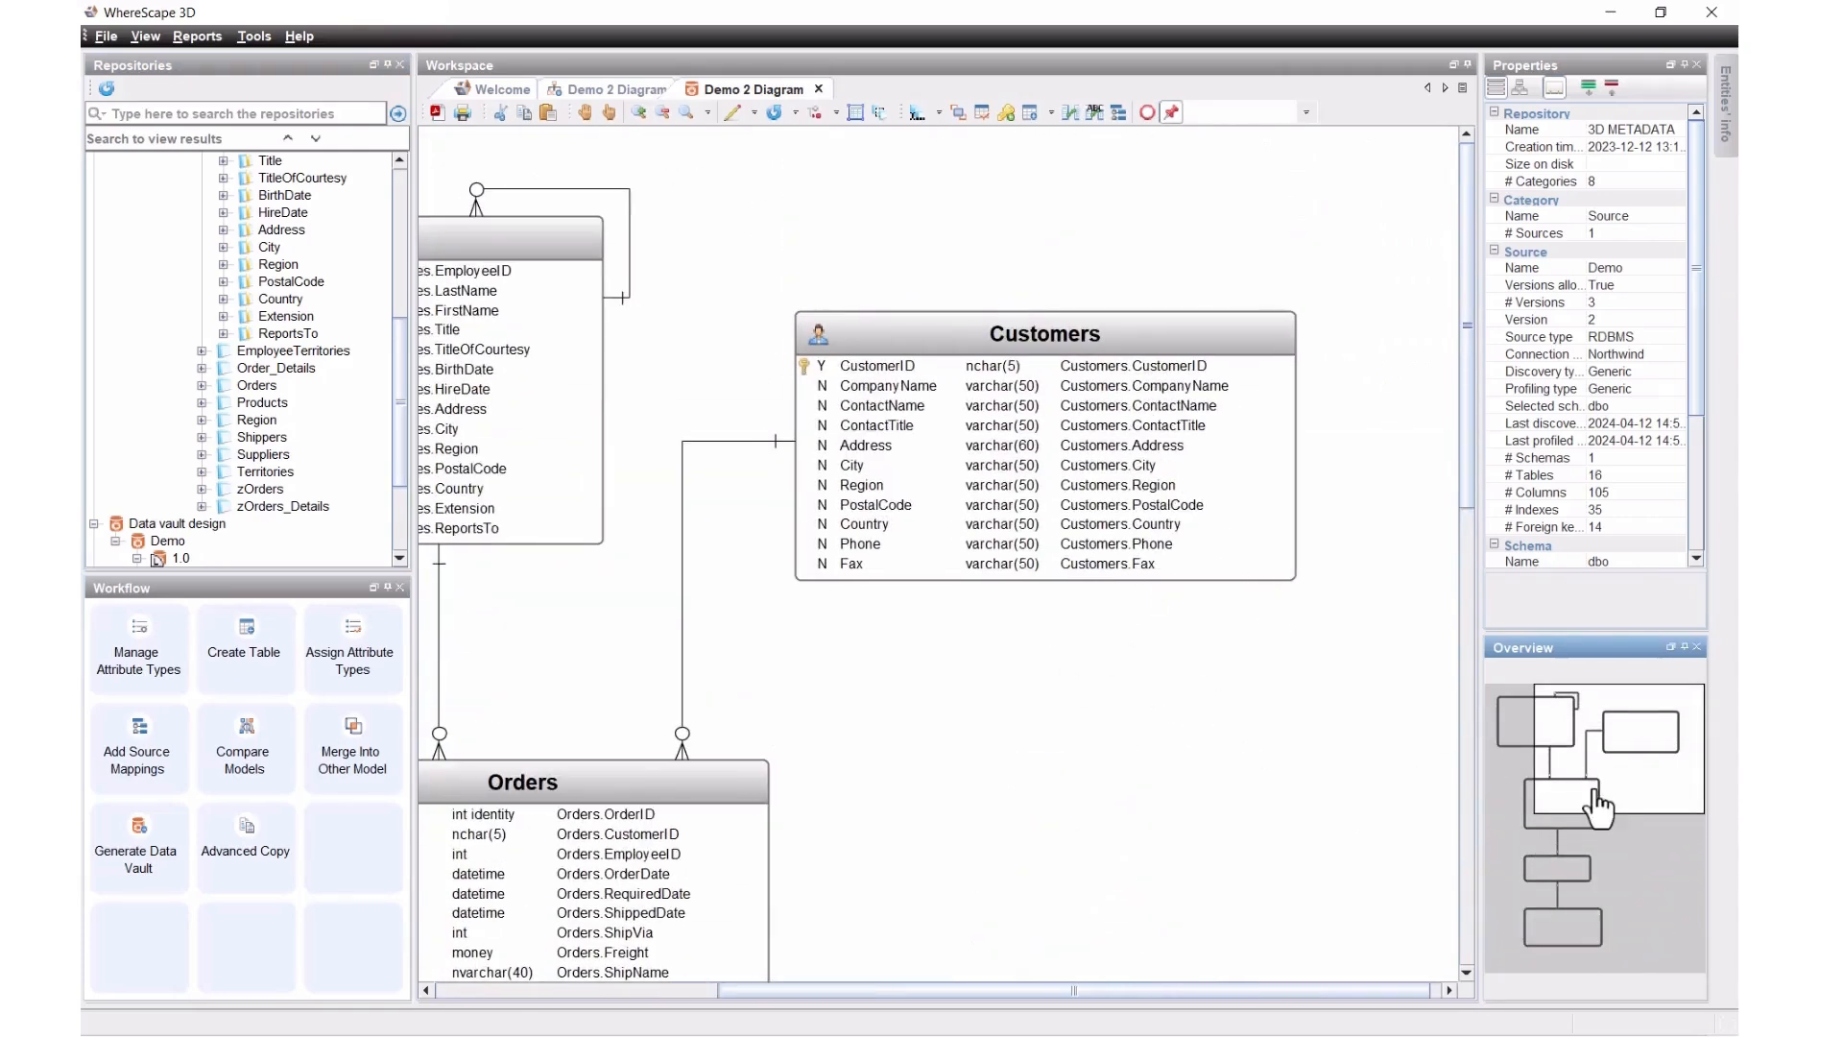
left_click_drag(1601, 786, 1563, 791)
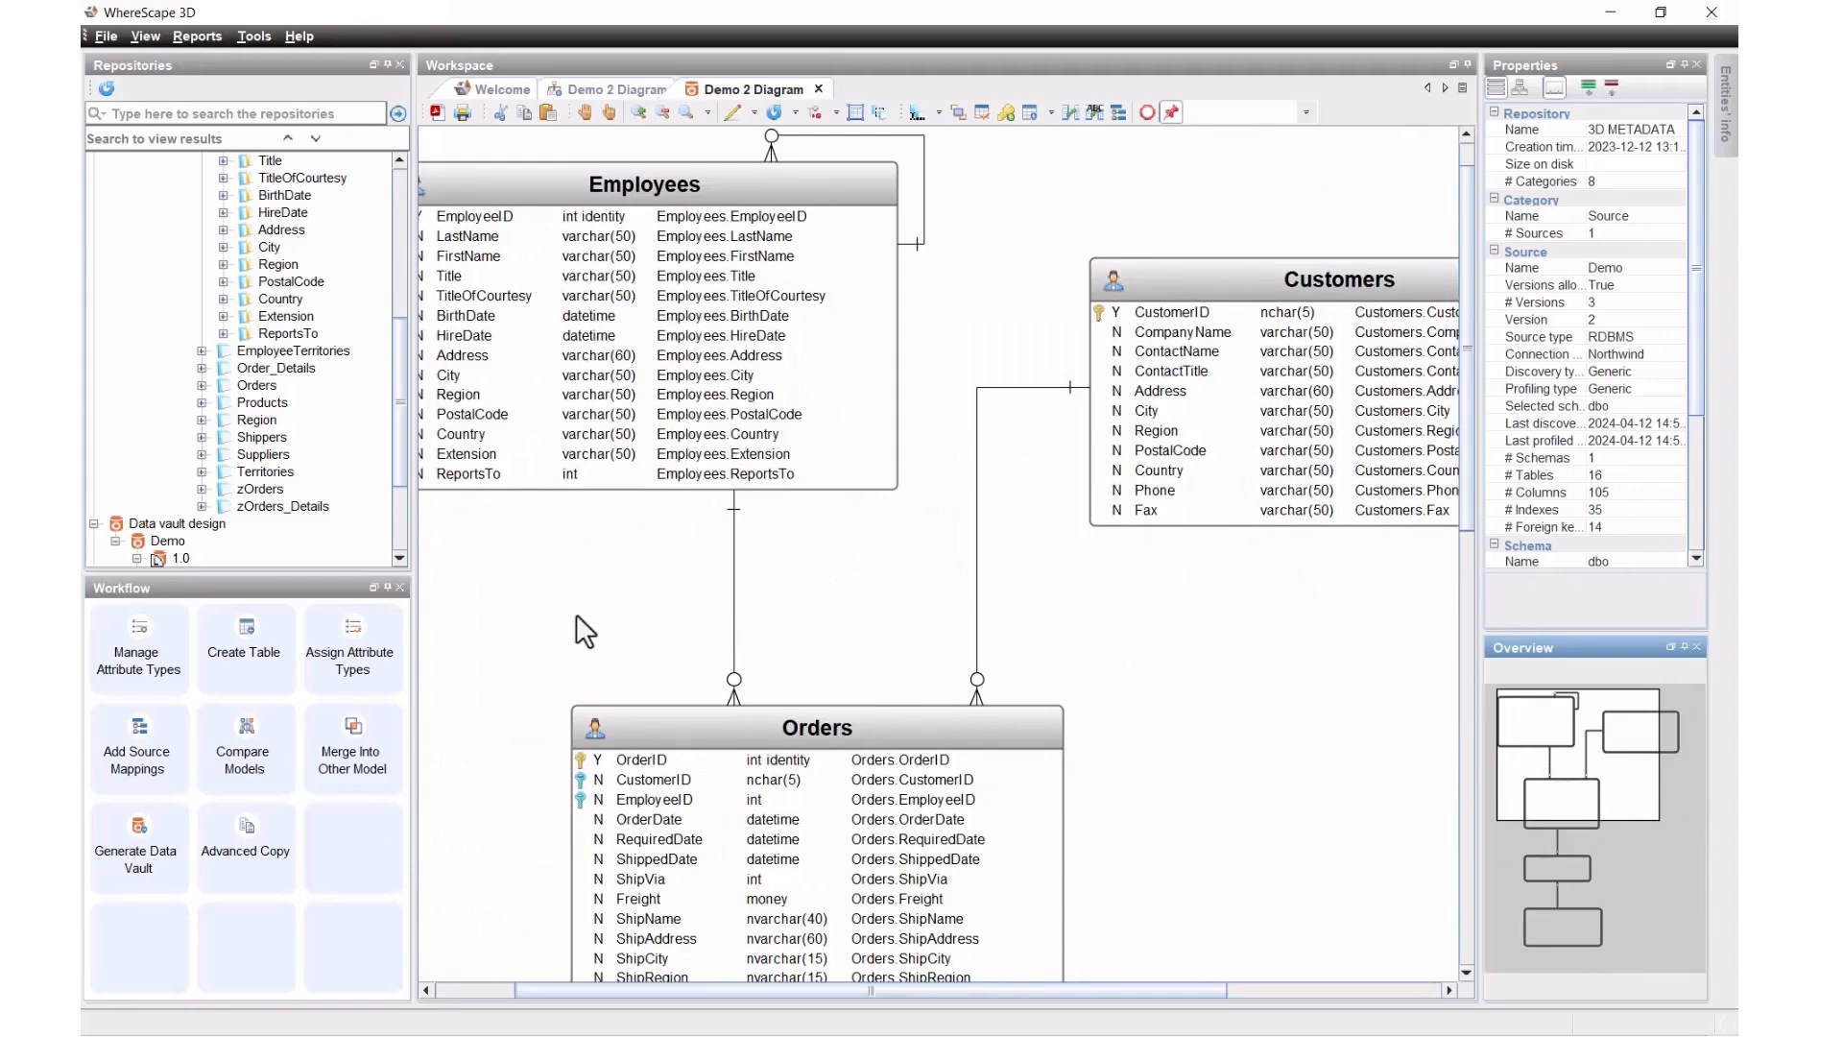
Step: Assign WhereScape - Raw Vault attribute types to all five entities, checking Order_Details' types first
left_click(354, 659)
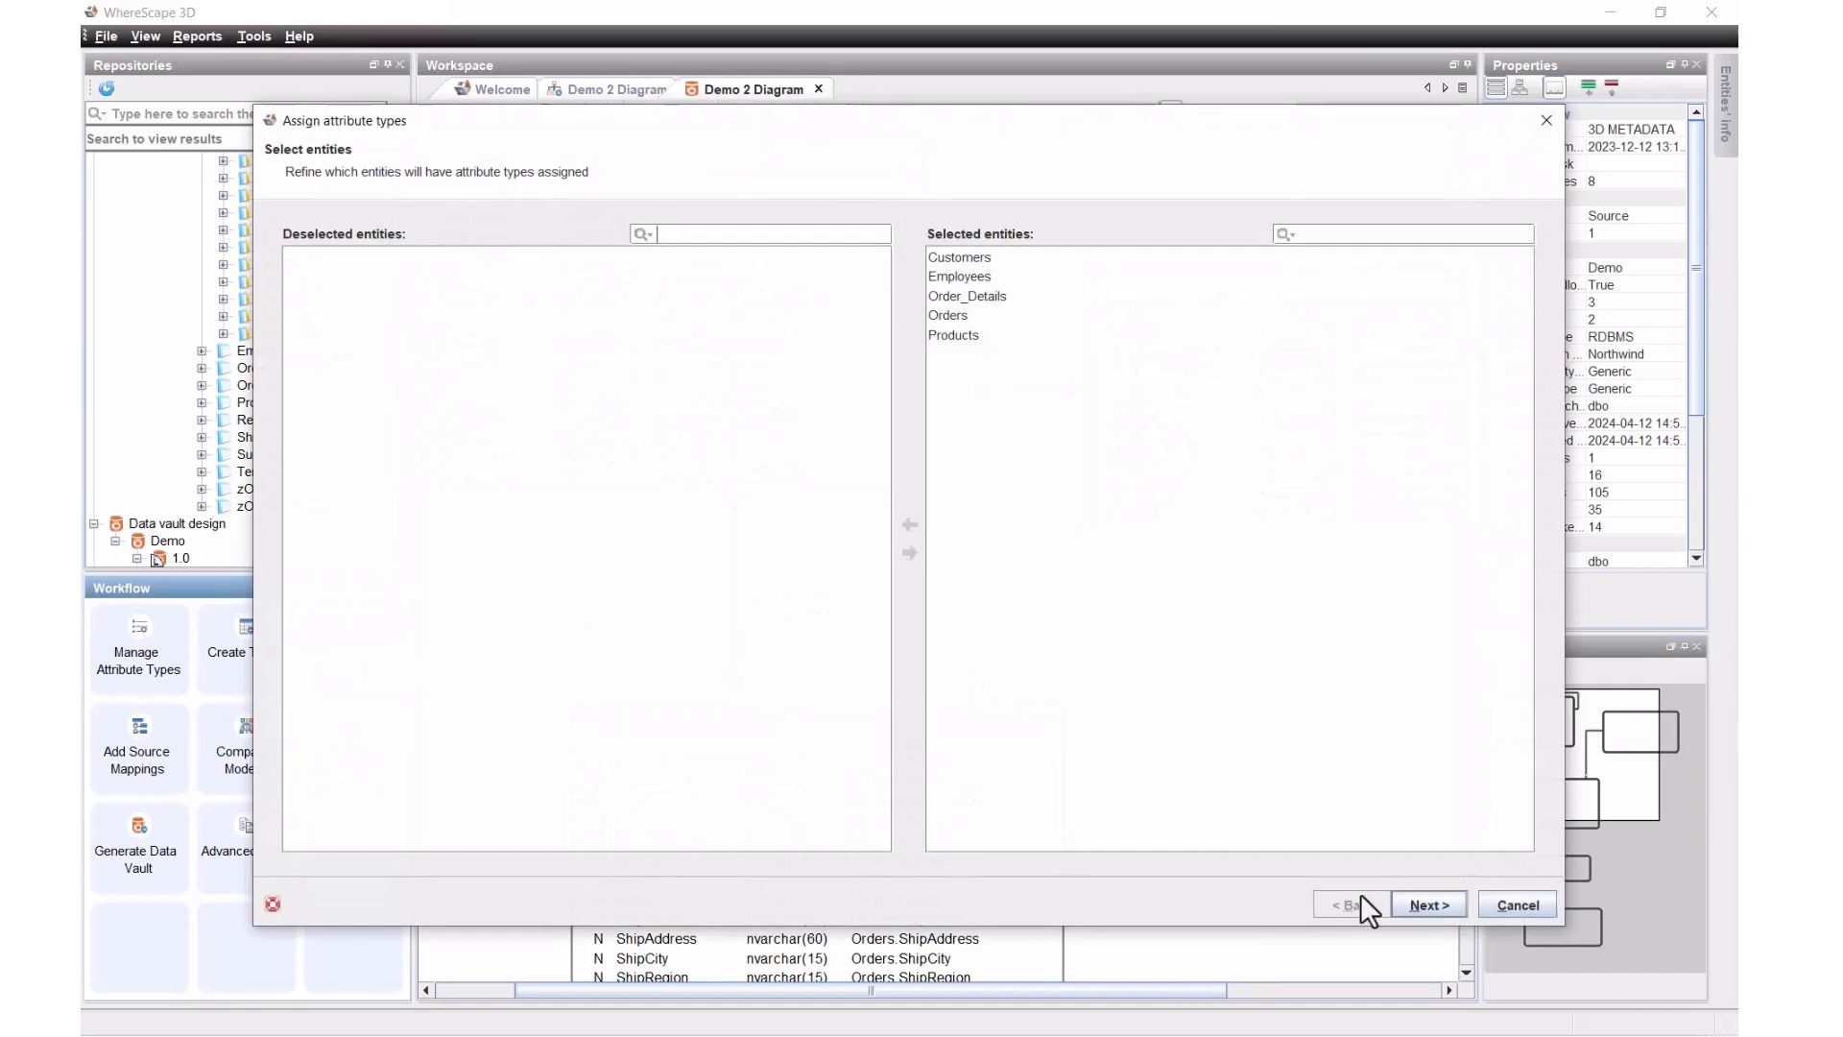
left_click(1408, 899)
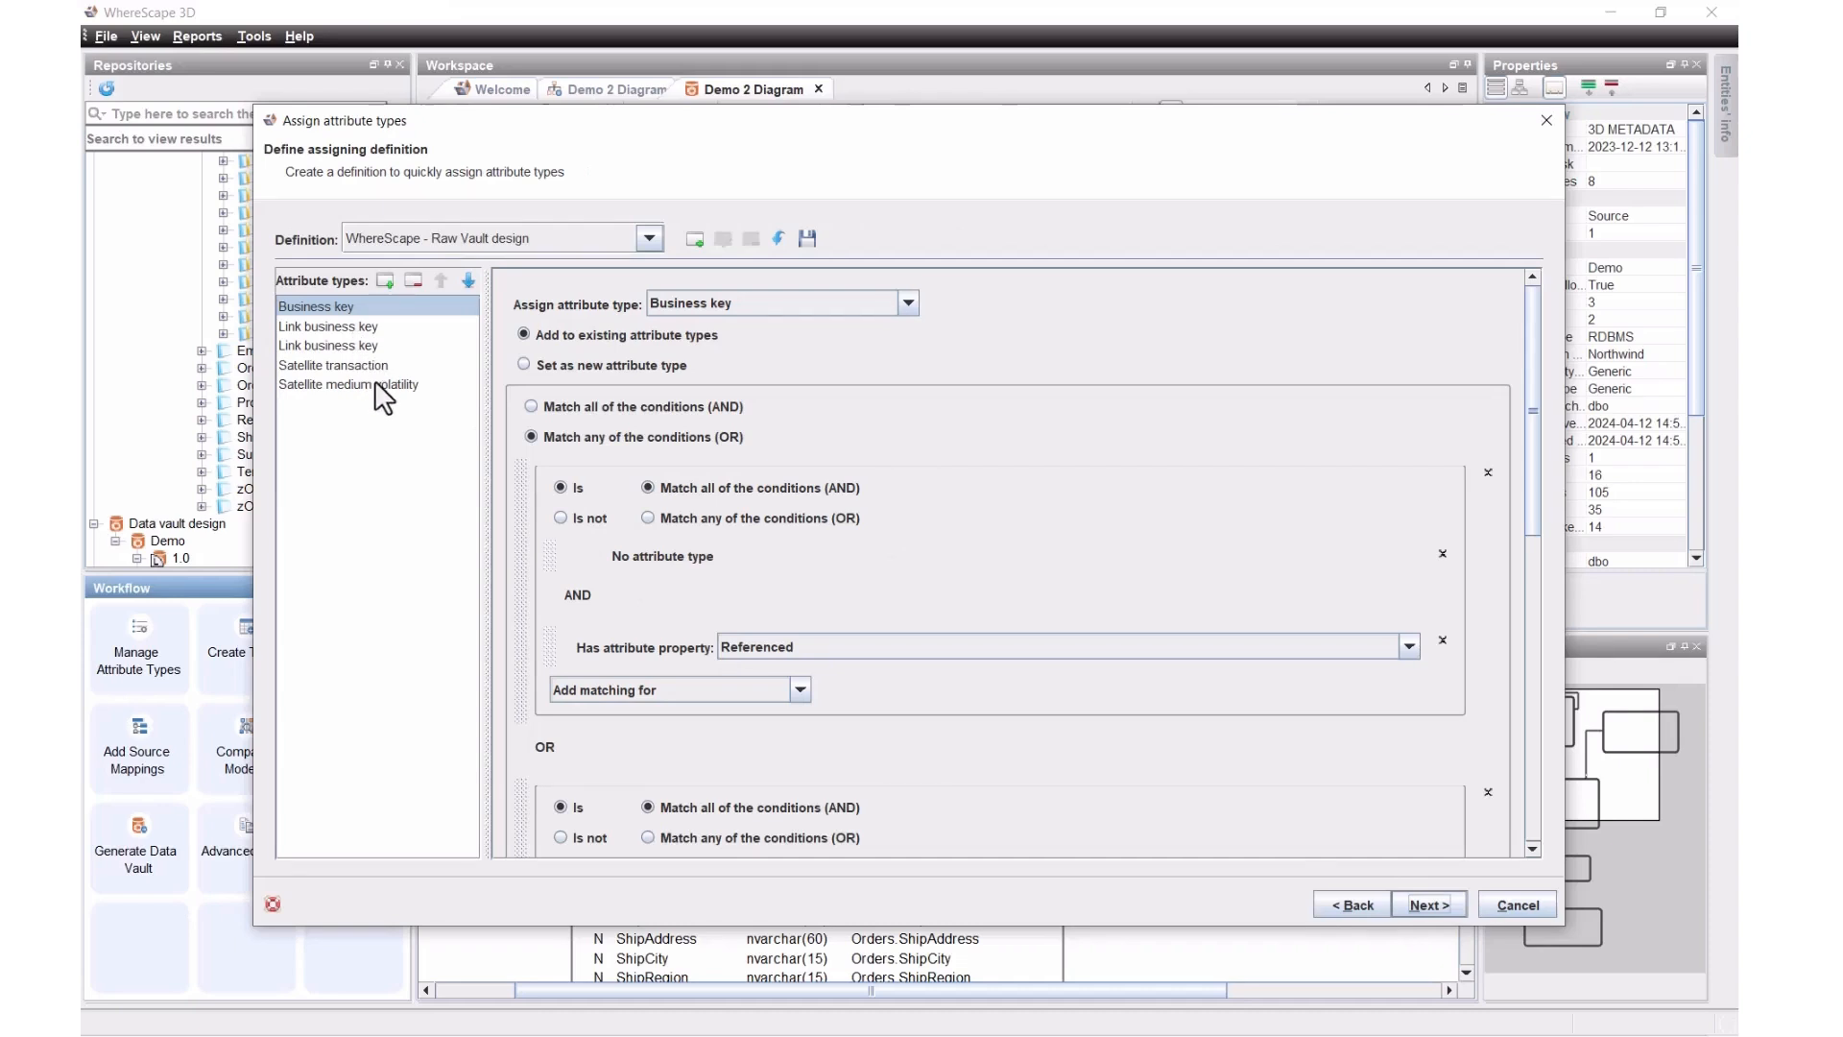
left_click(1424, 910)
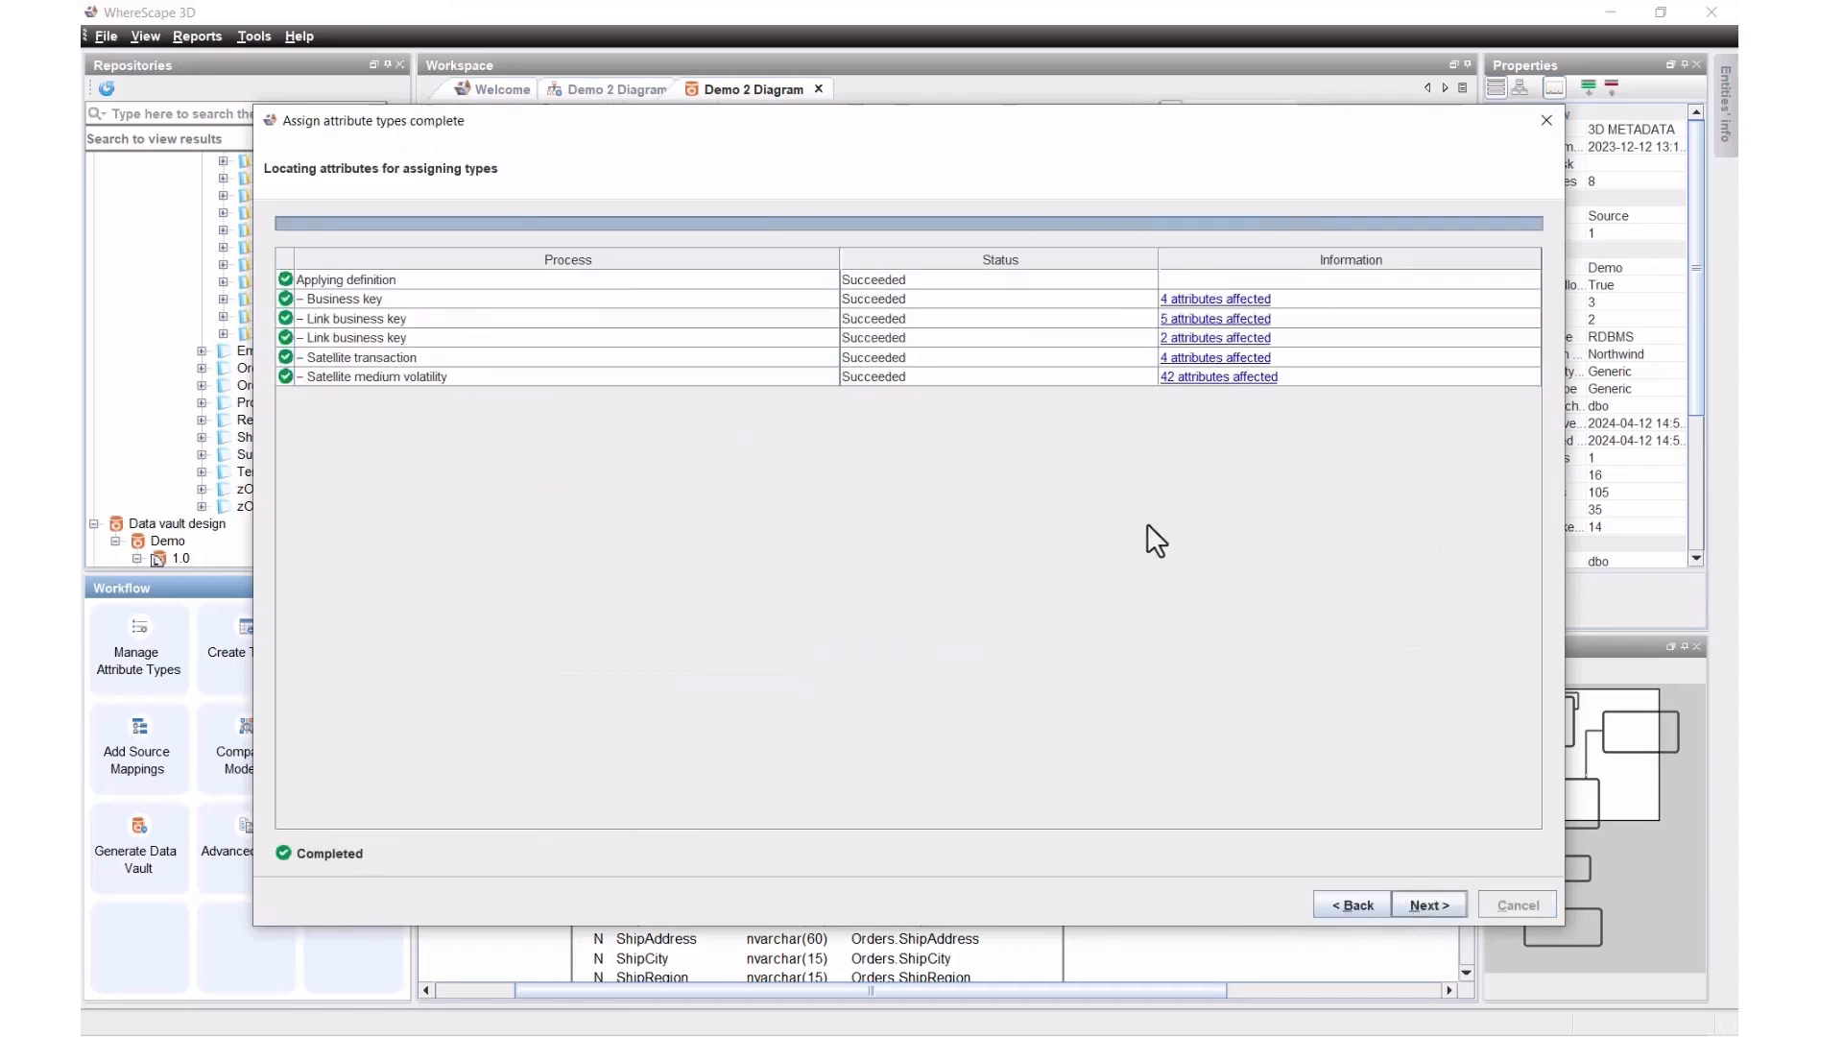
left_click(1423, 908)
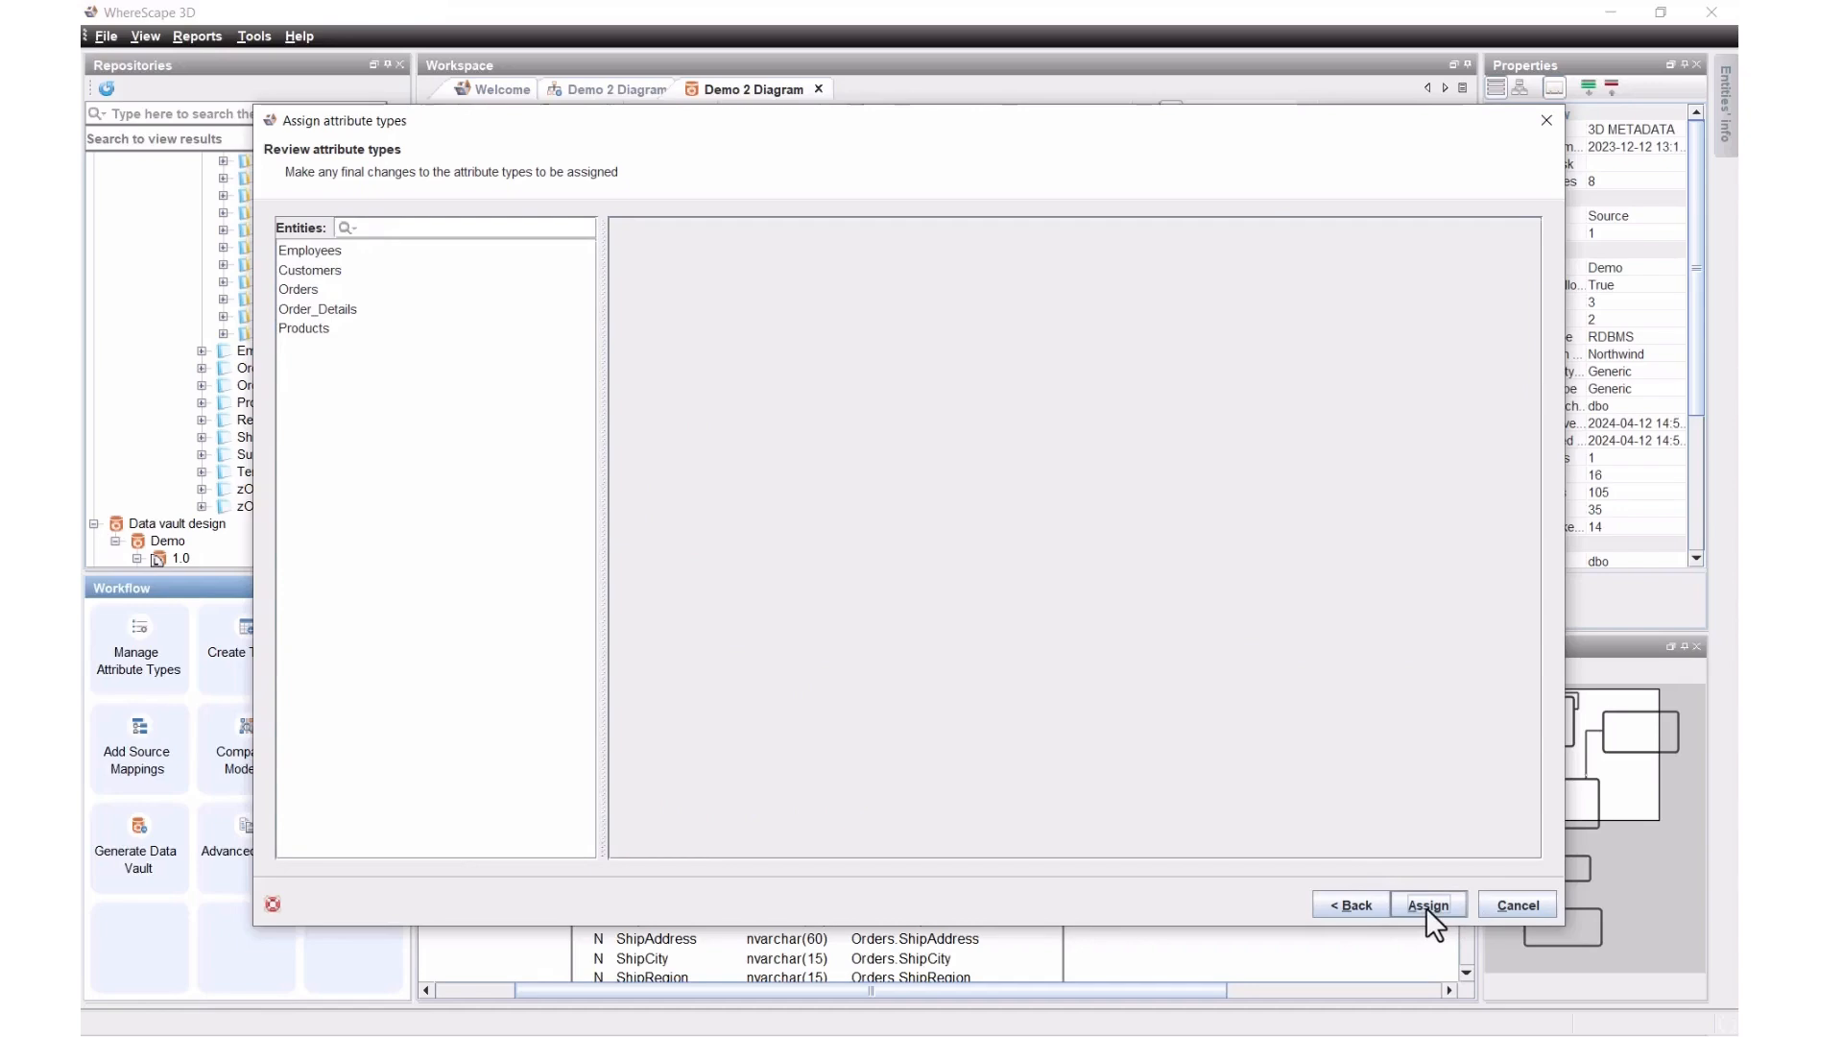
left_click(302, 307)
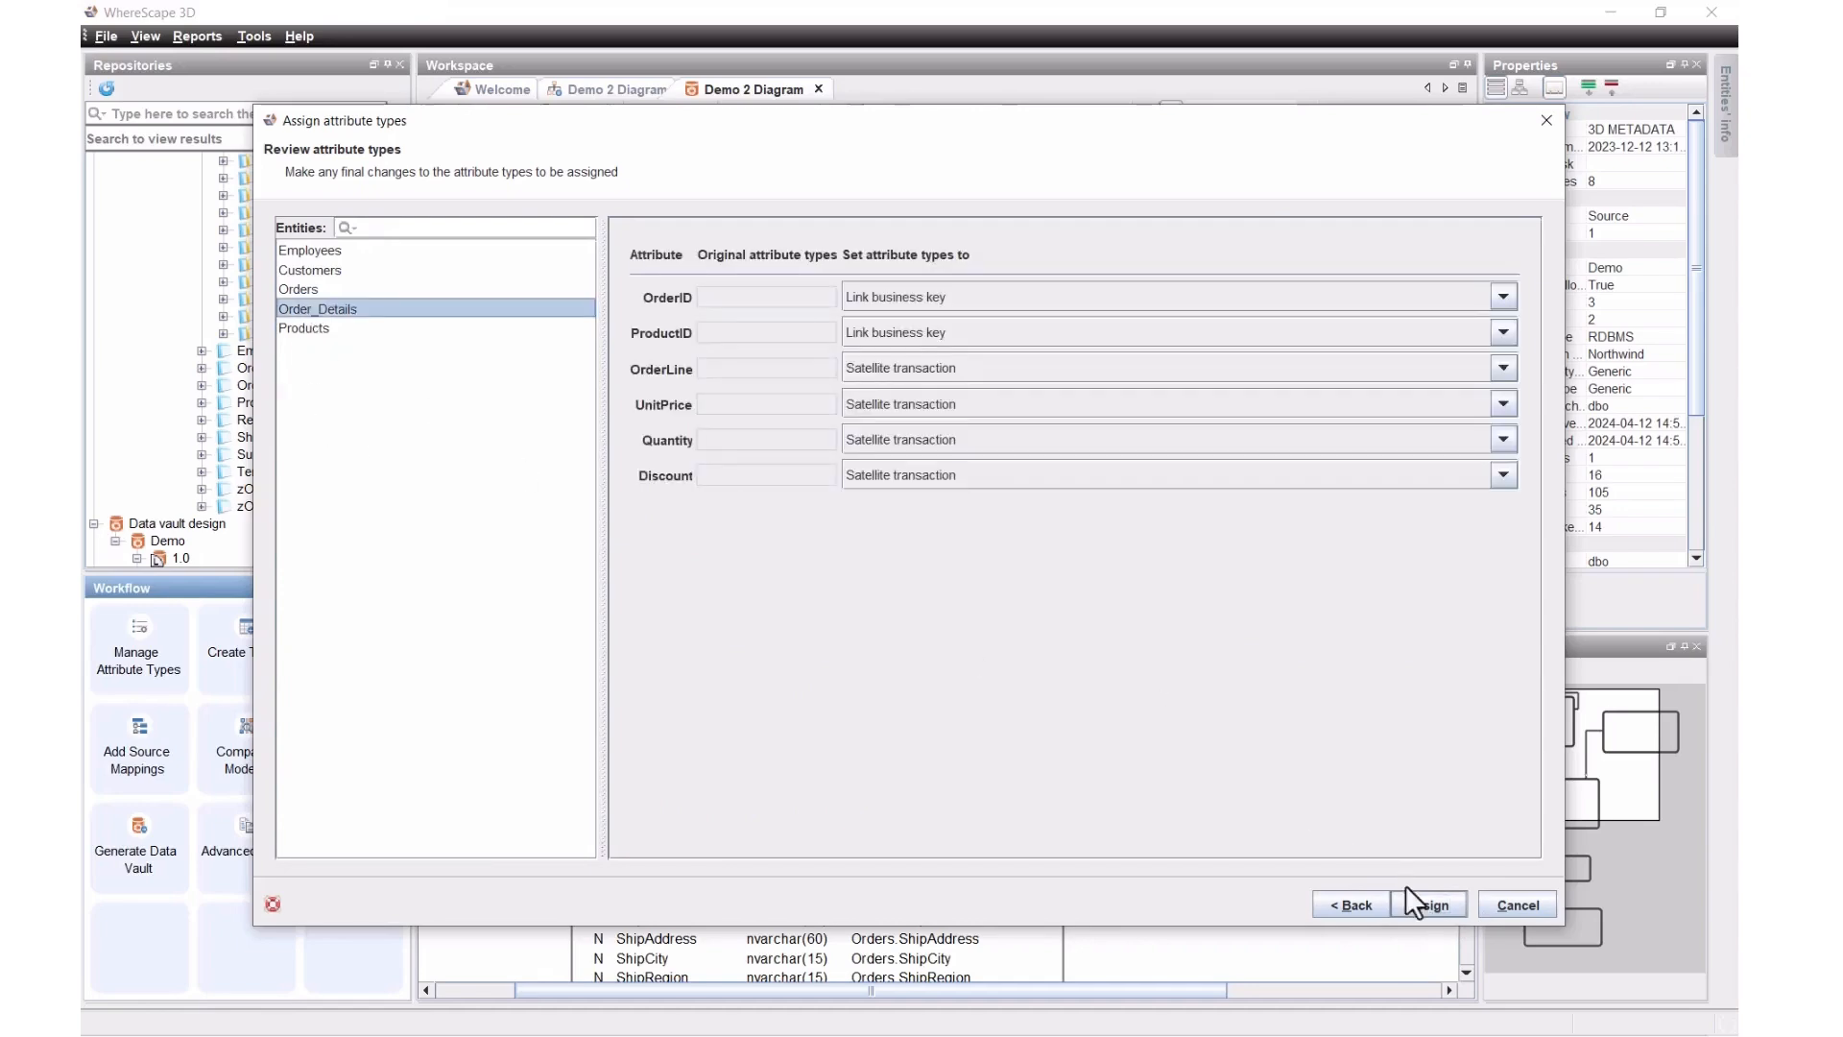
left_click(1429, 902)
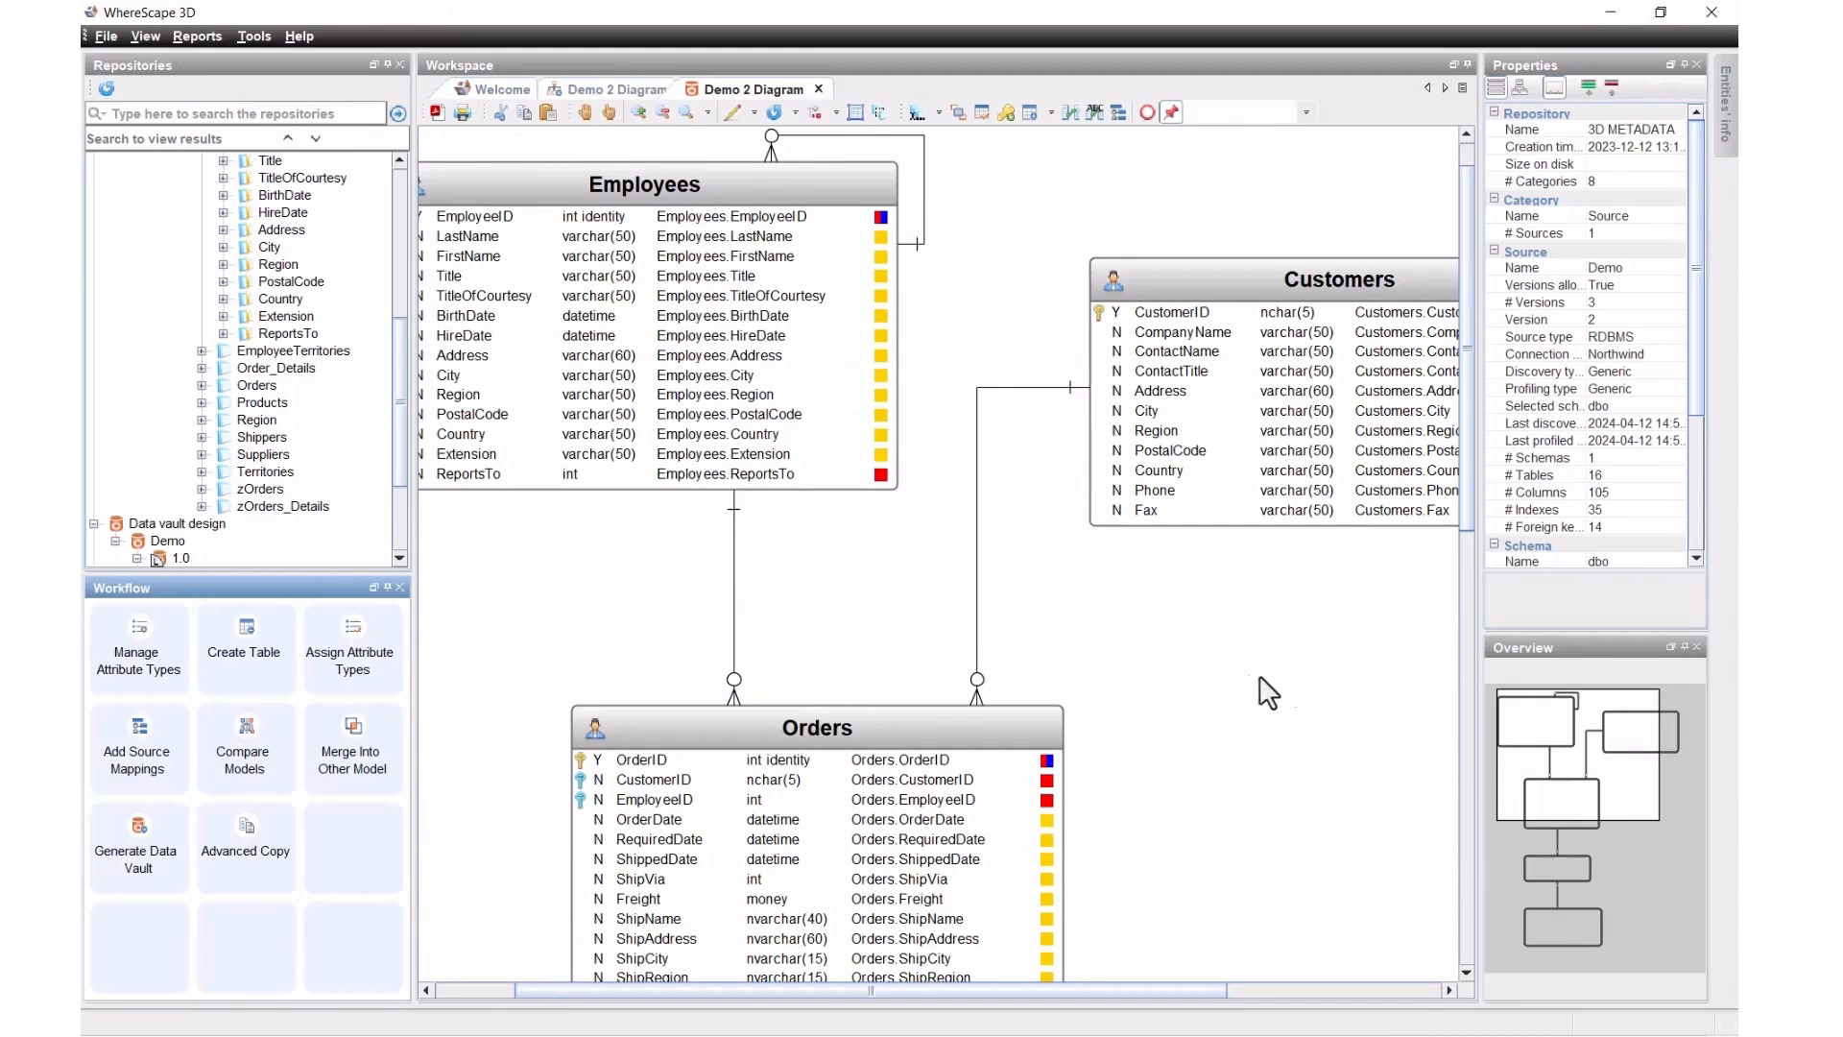
double_click(714, 221)
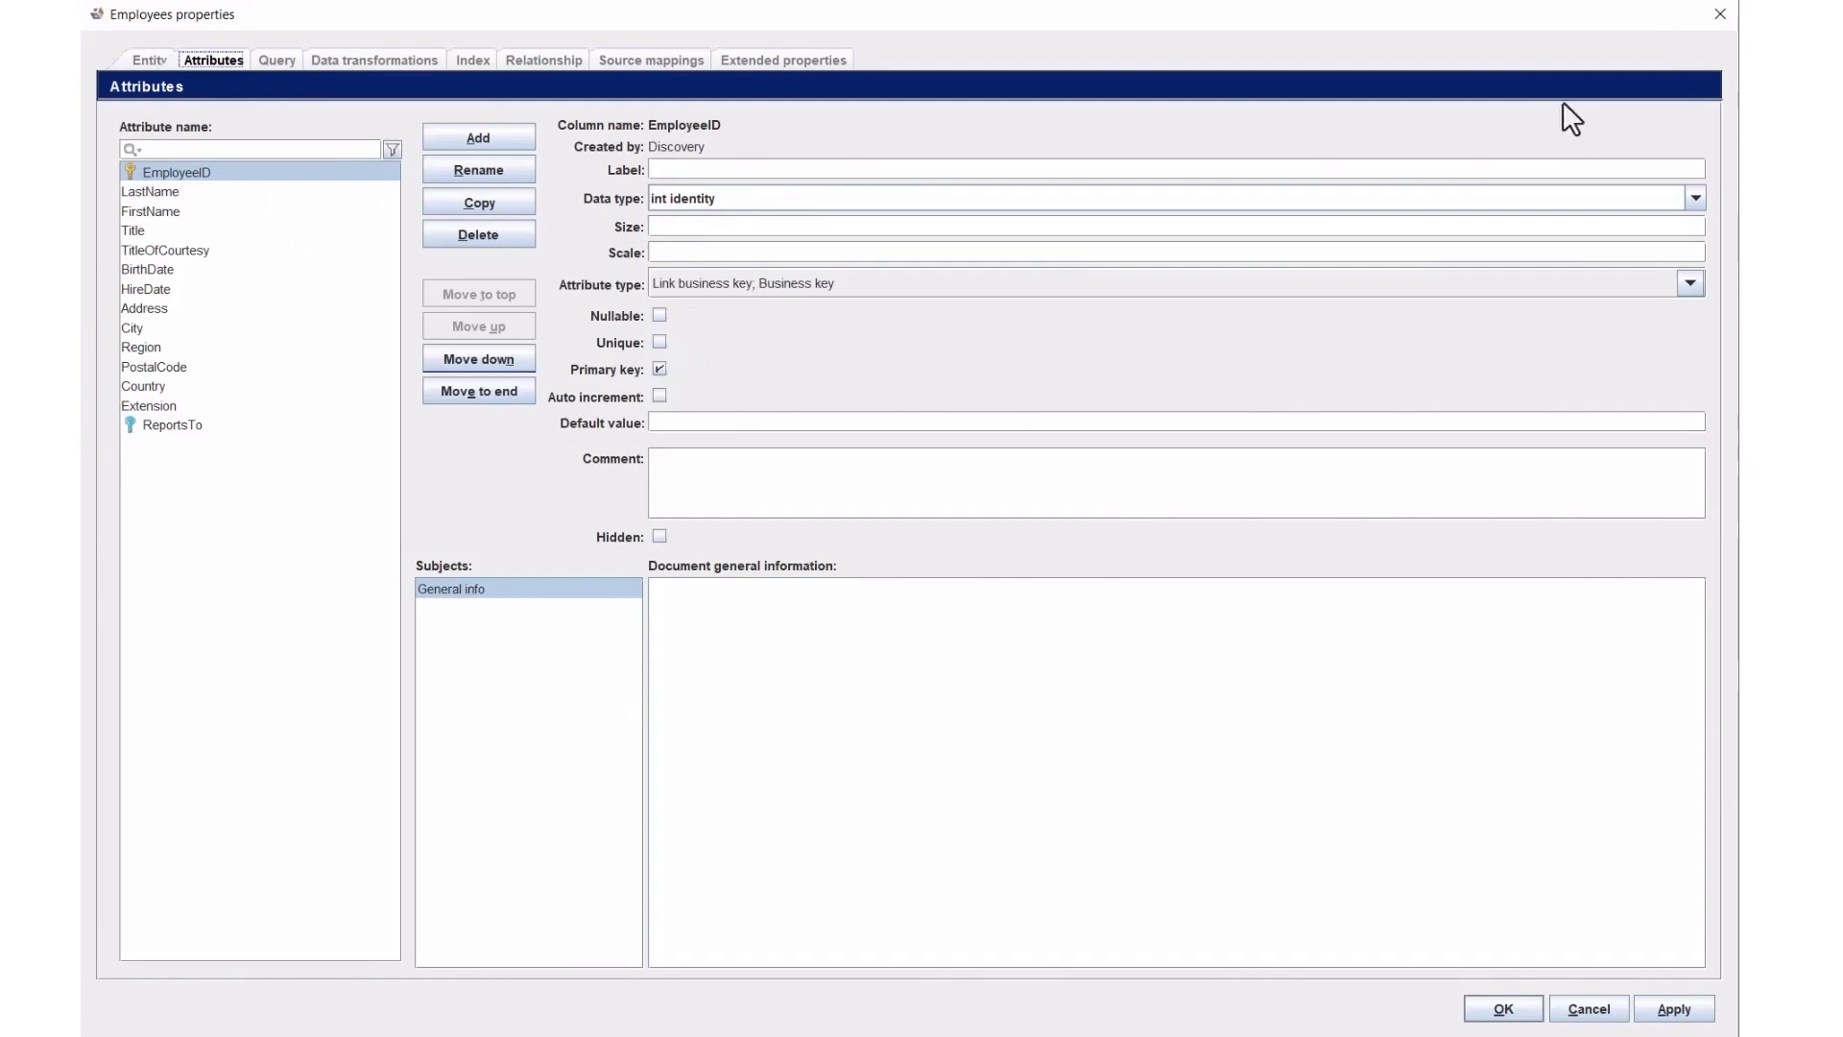
left_click(1719, 15)
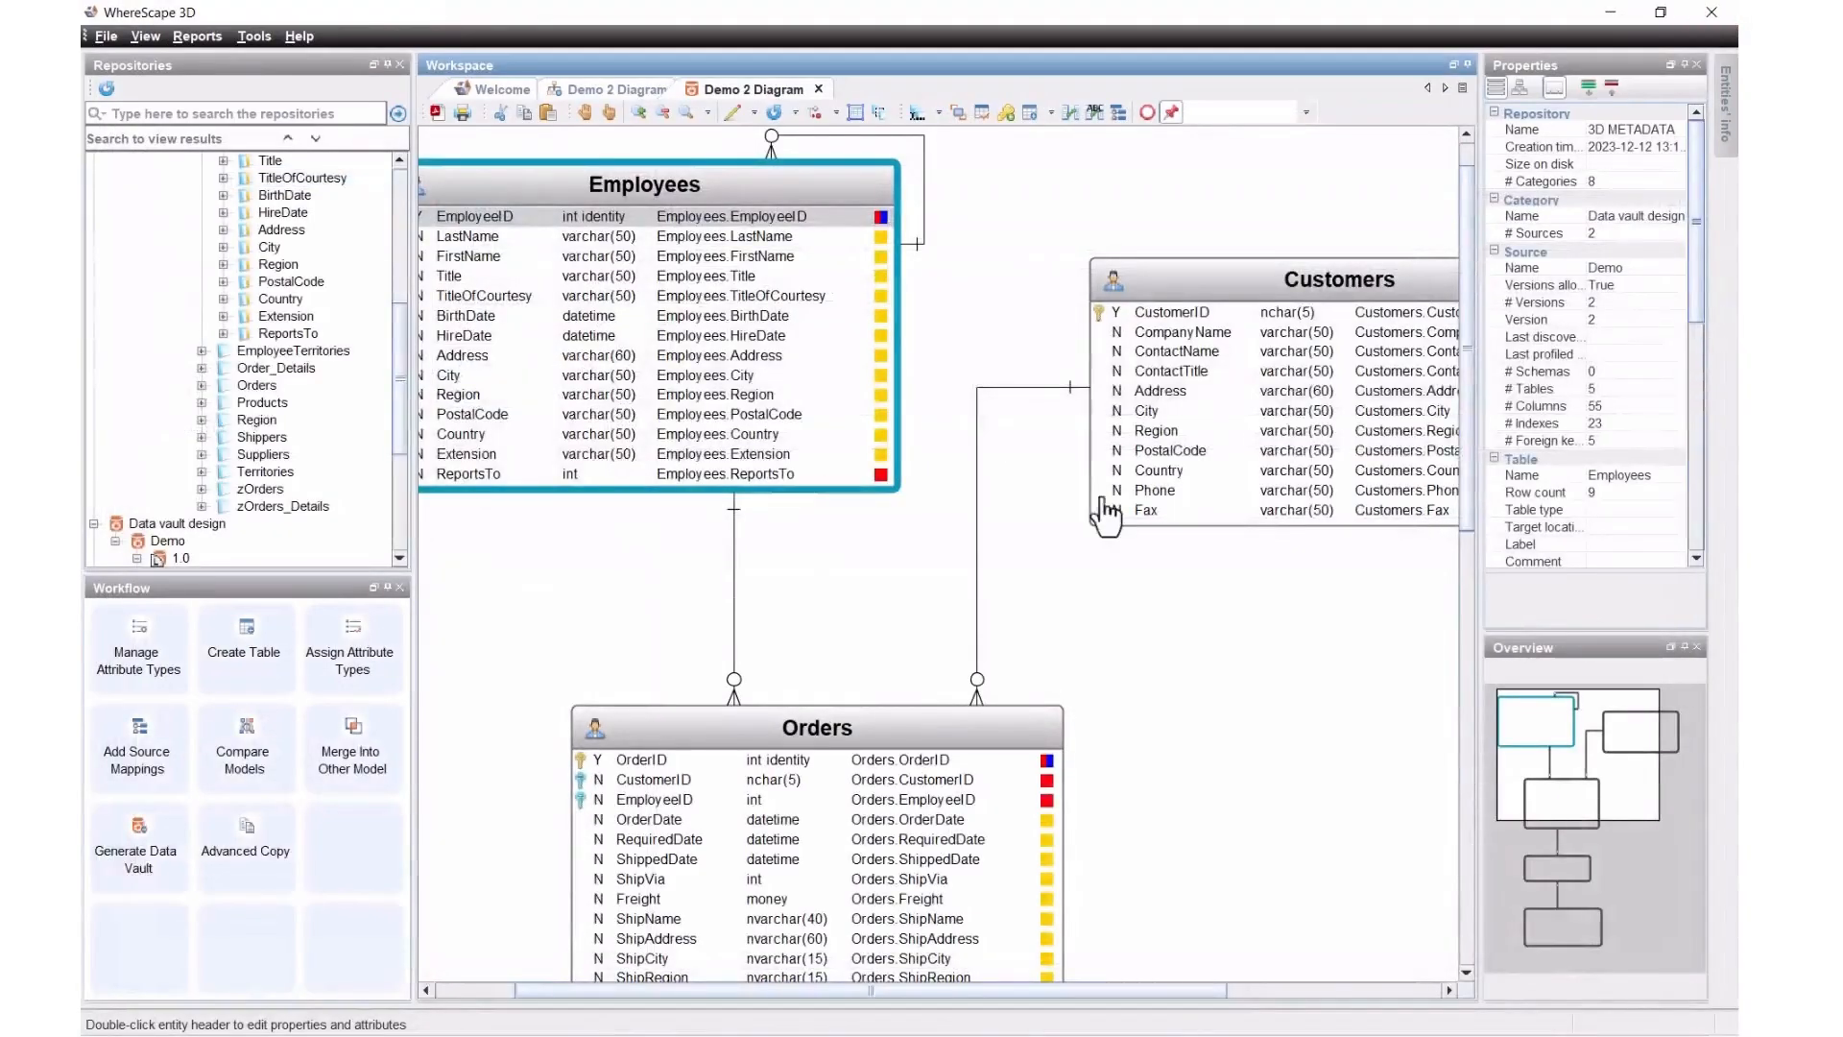
double_click(1253, 288)
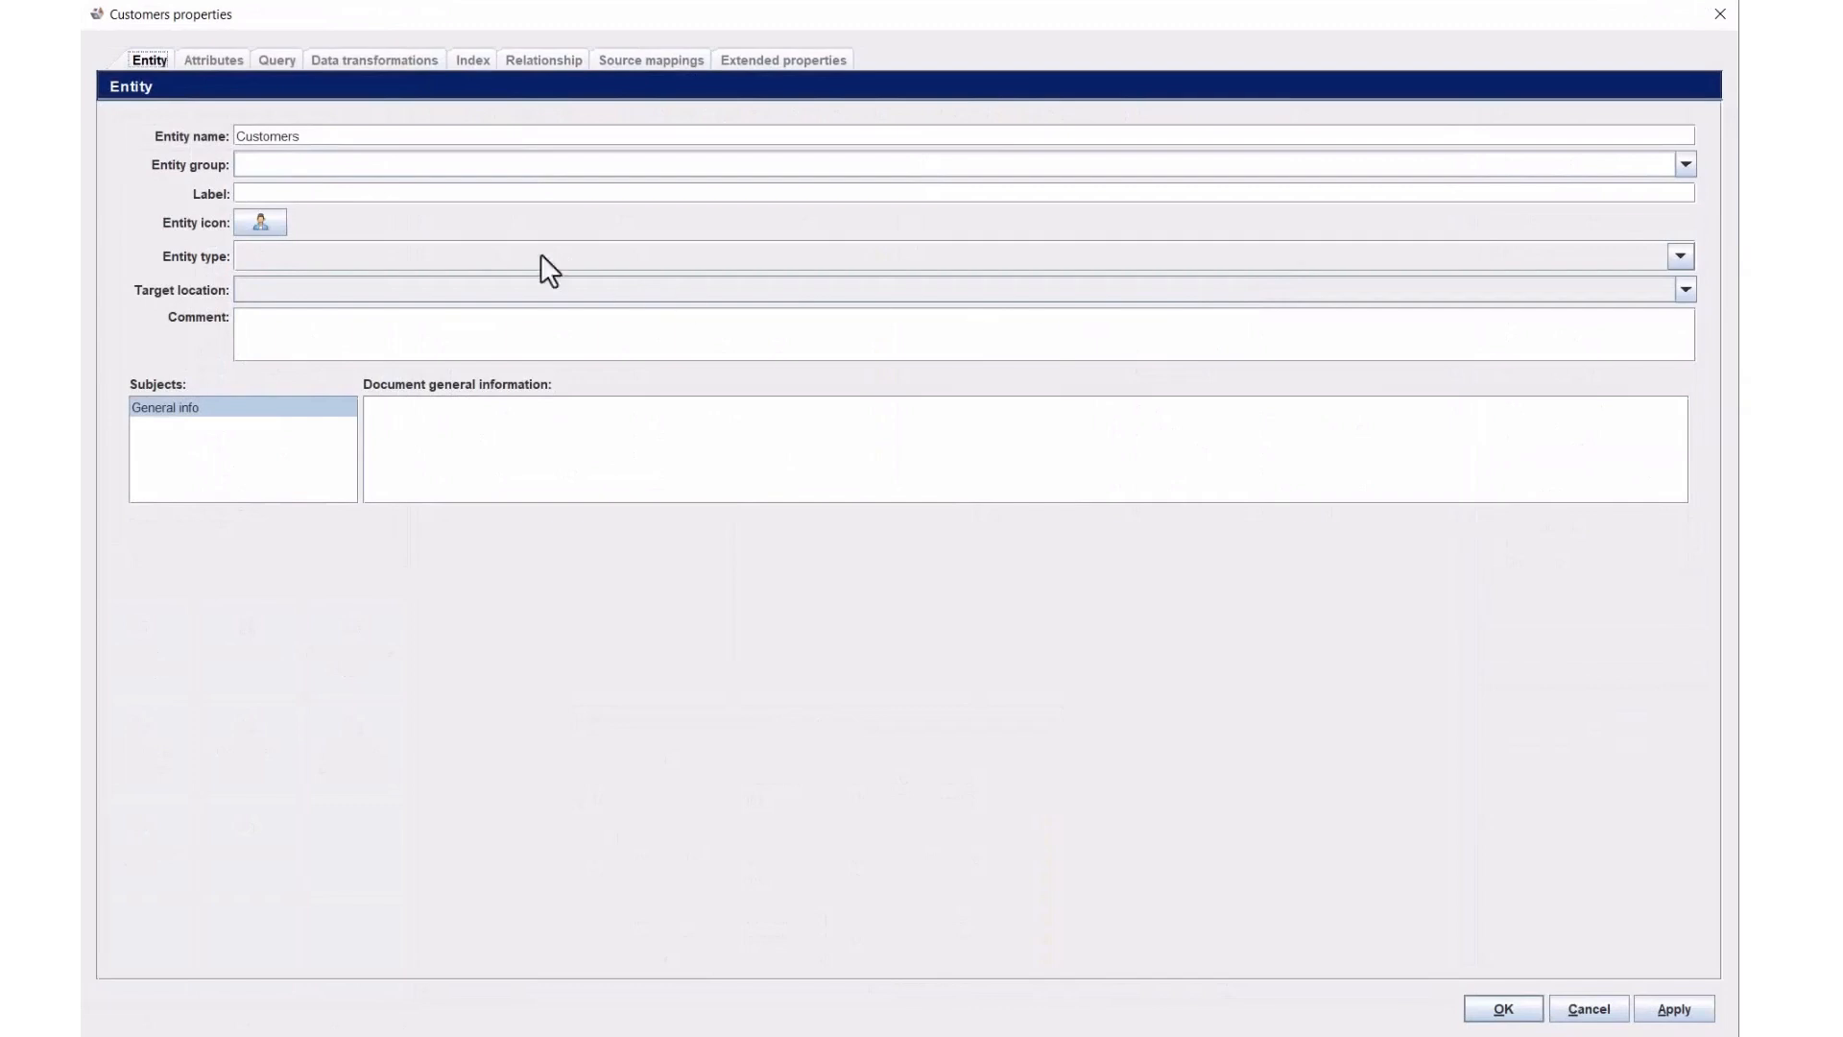
left_click(220, 60)
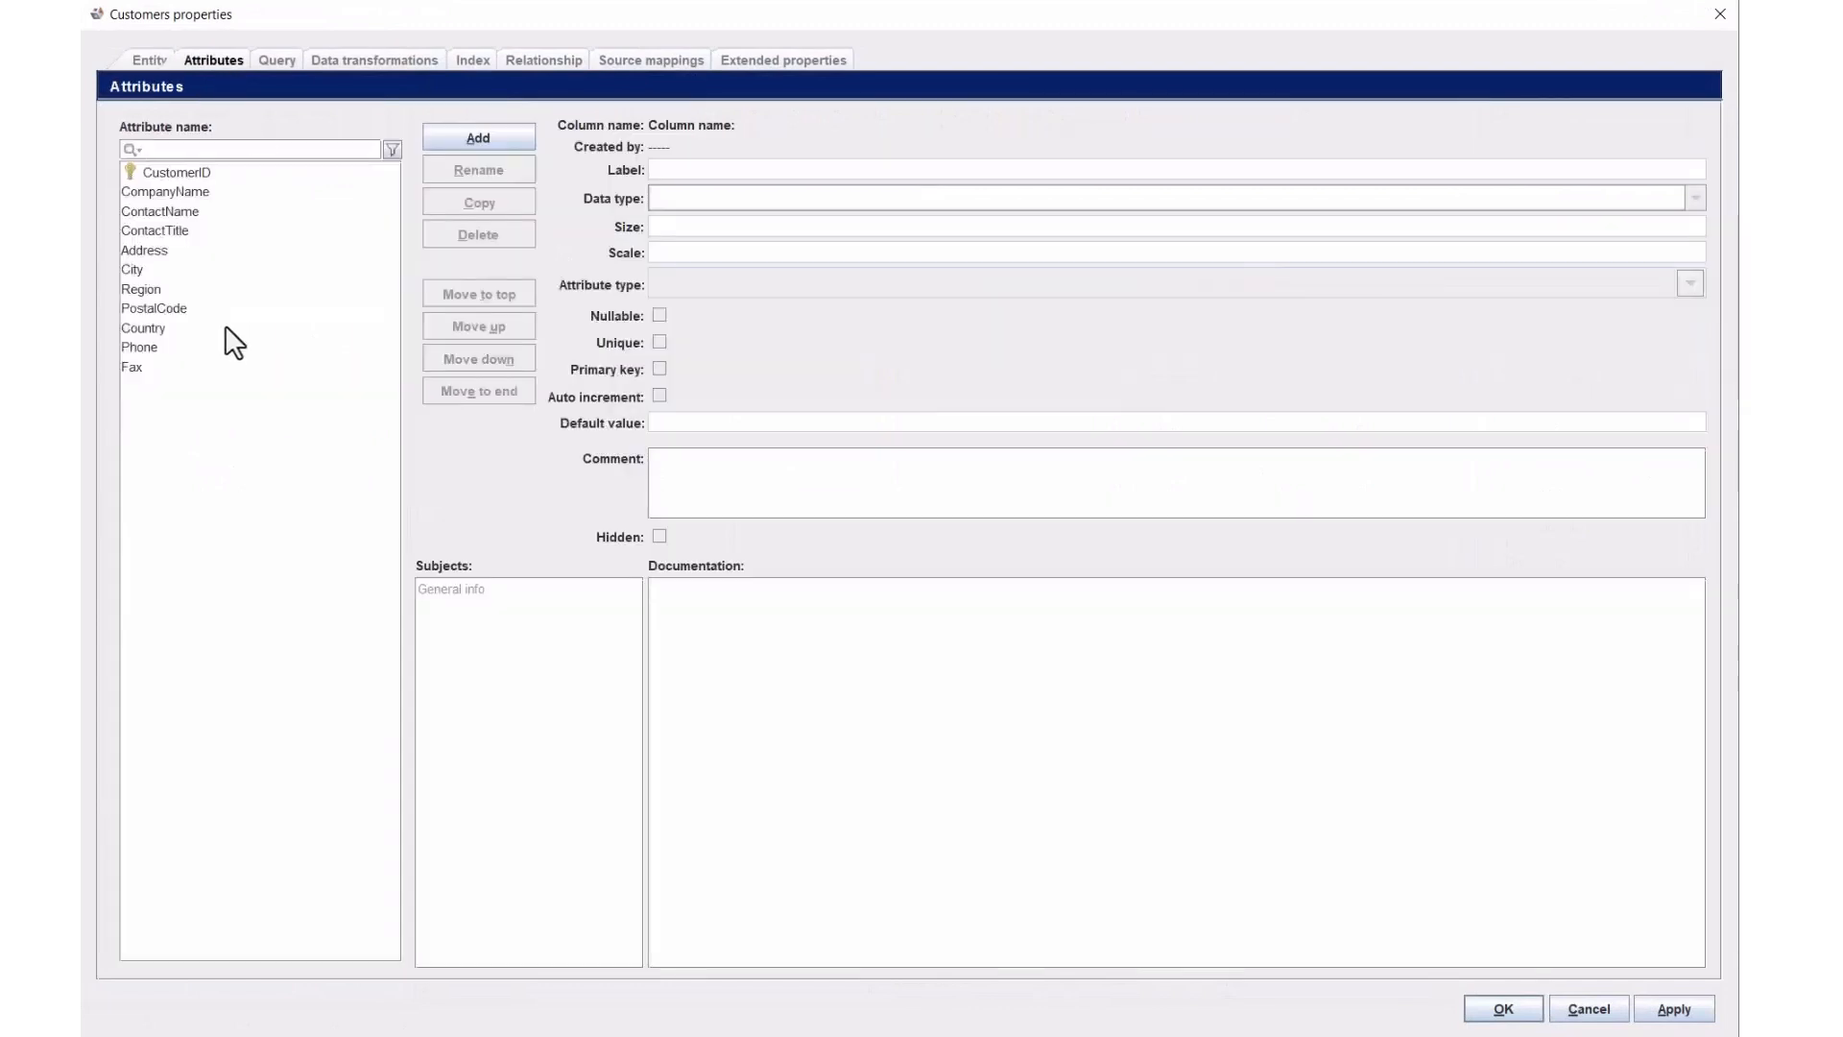
left_click(154, 251)
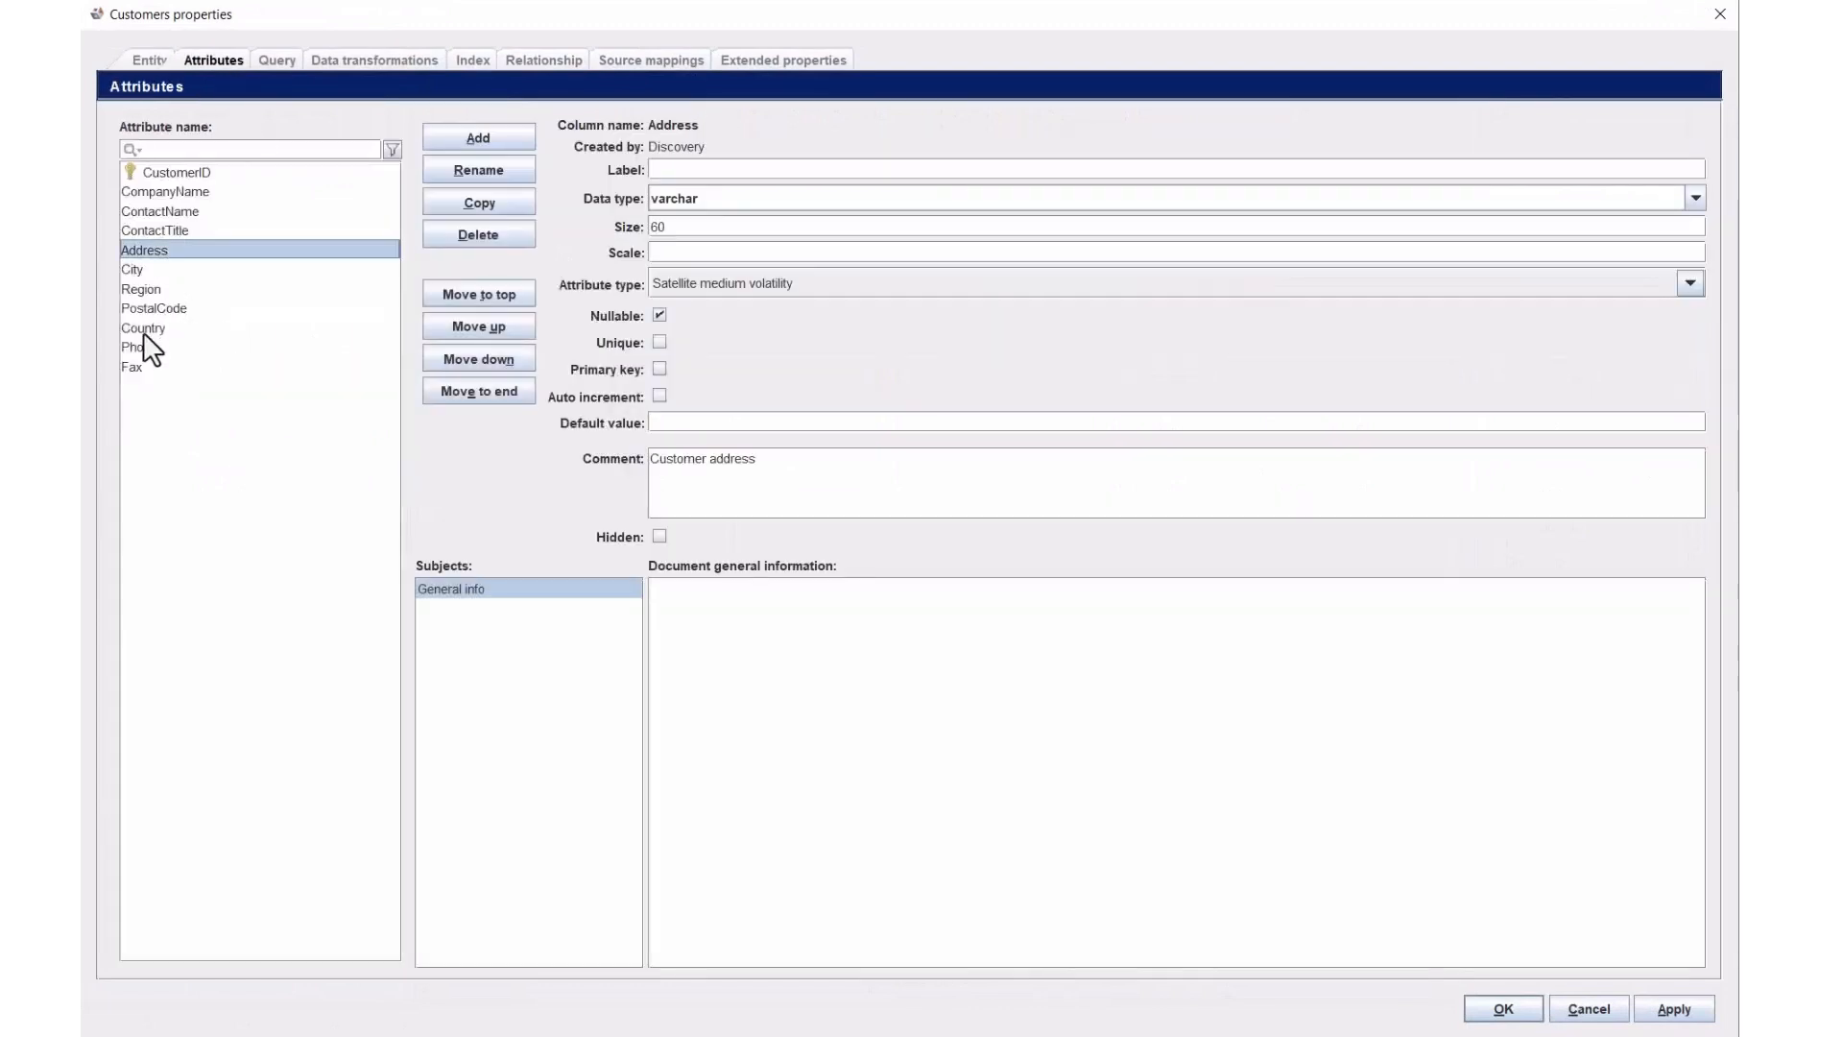
left_click(146, 326, "shift")
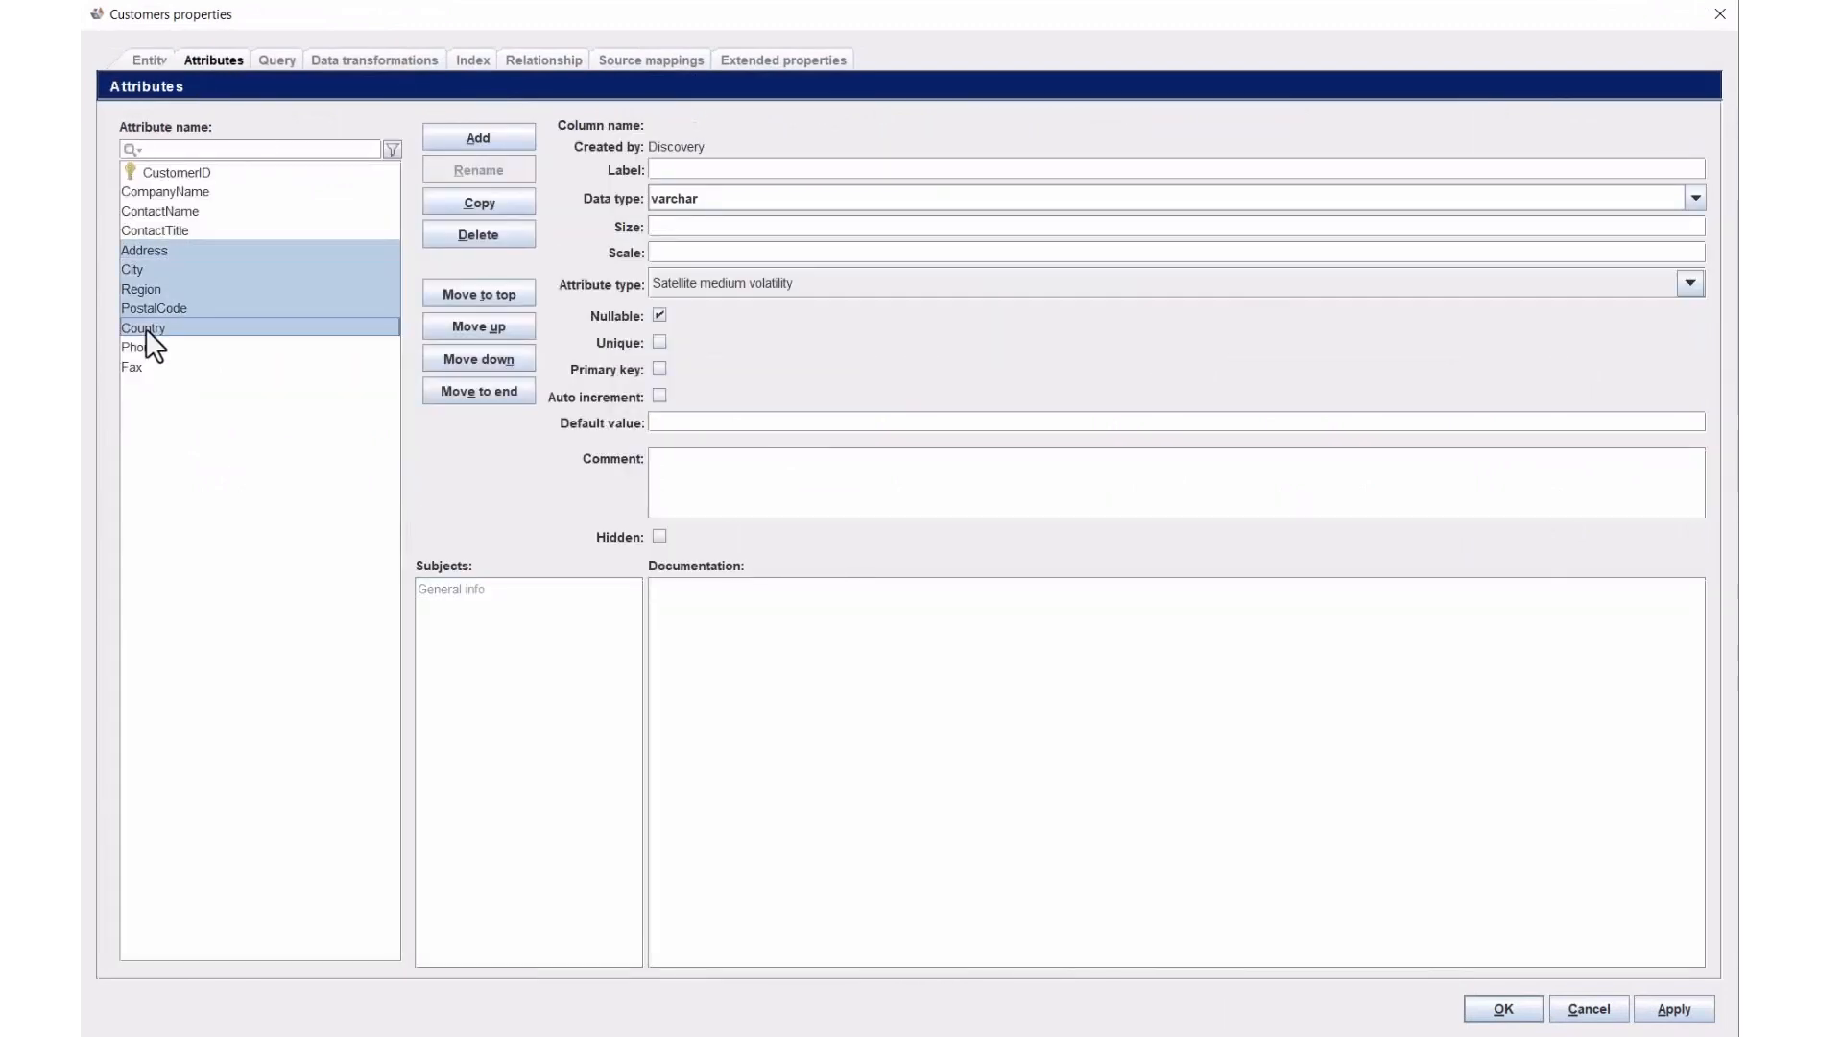
left_click(700, 286)
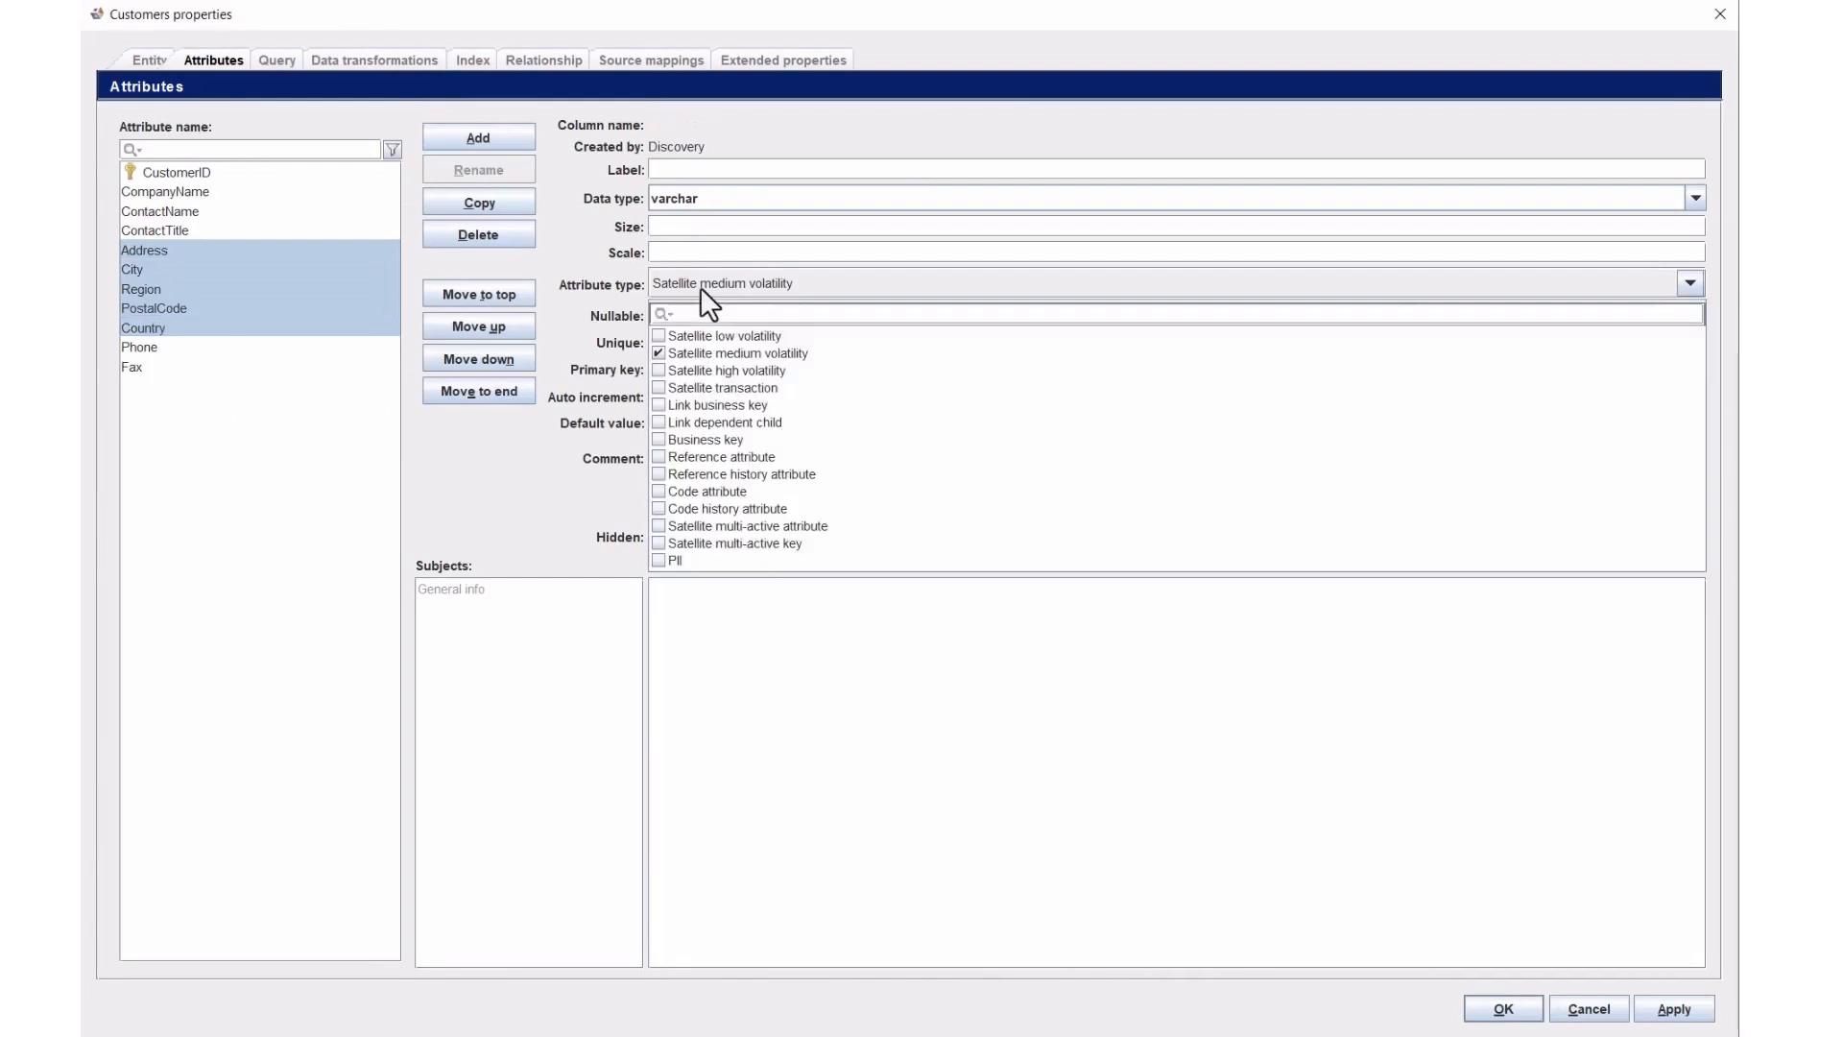
left_click(663, 338)
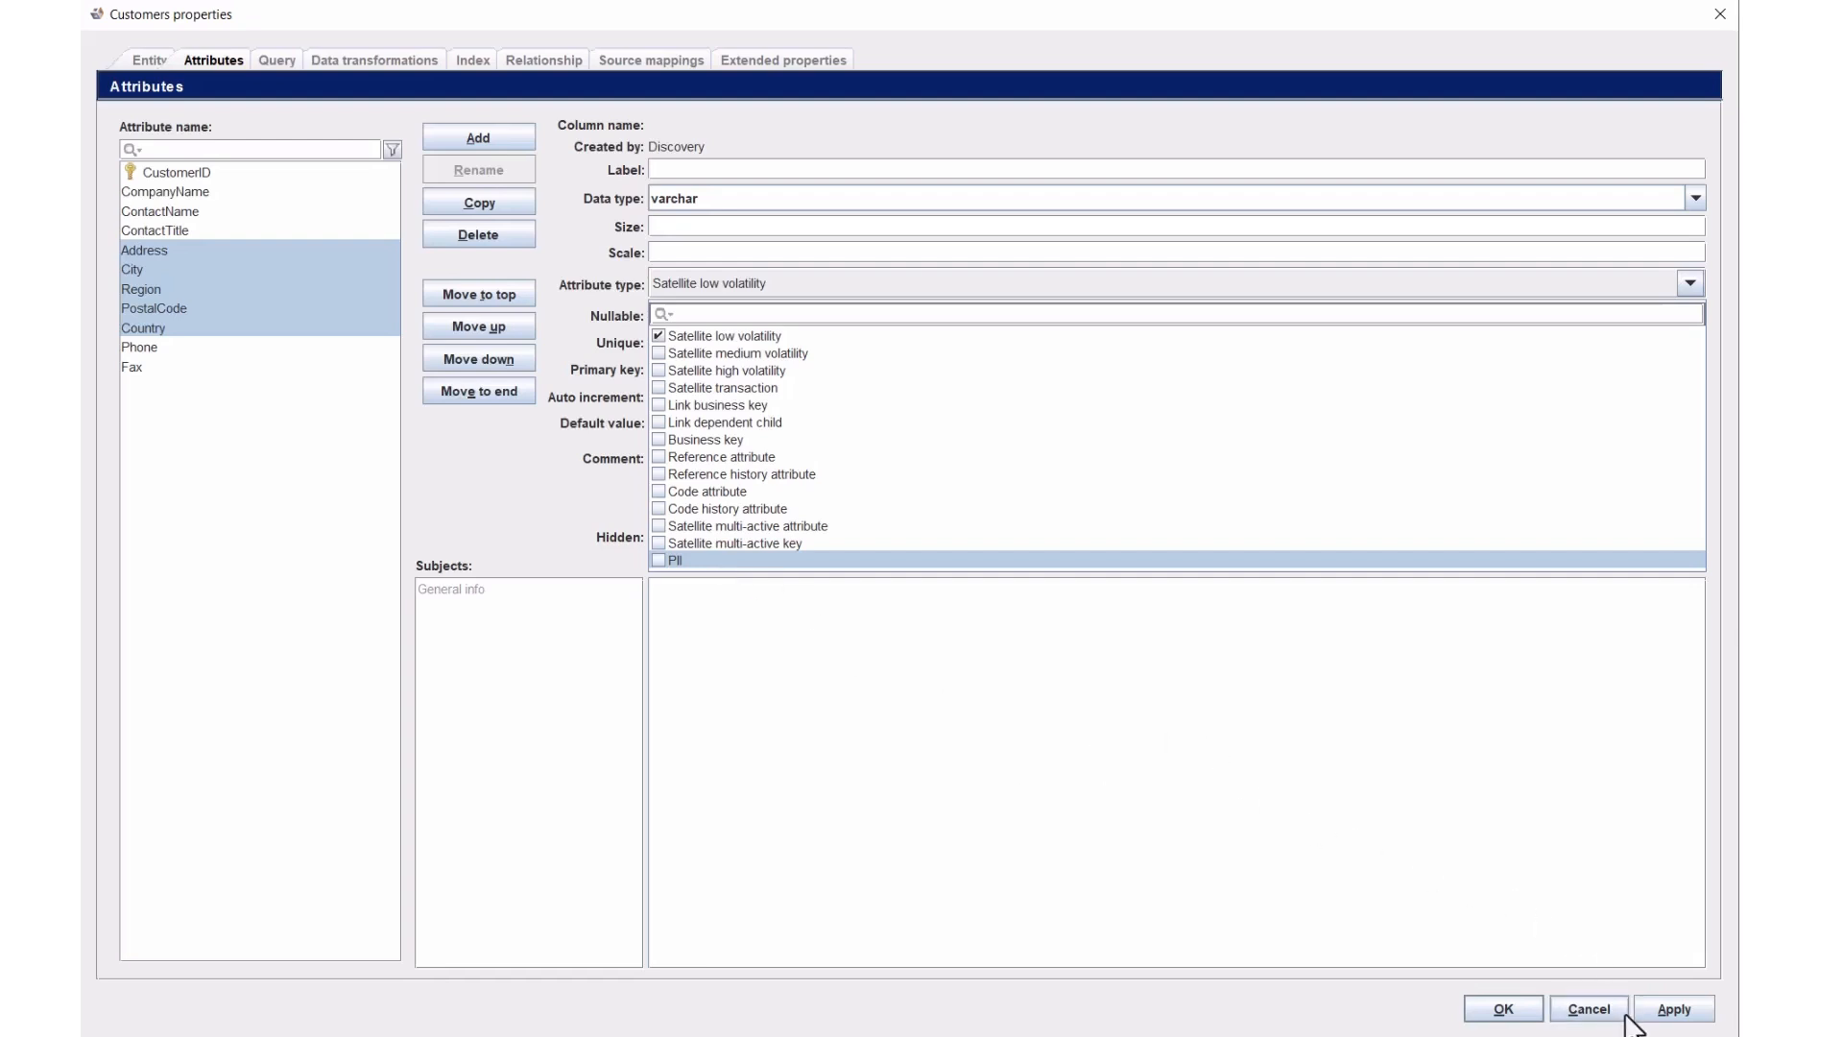
left_click(1675, 1011)
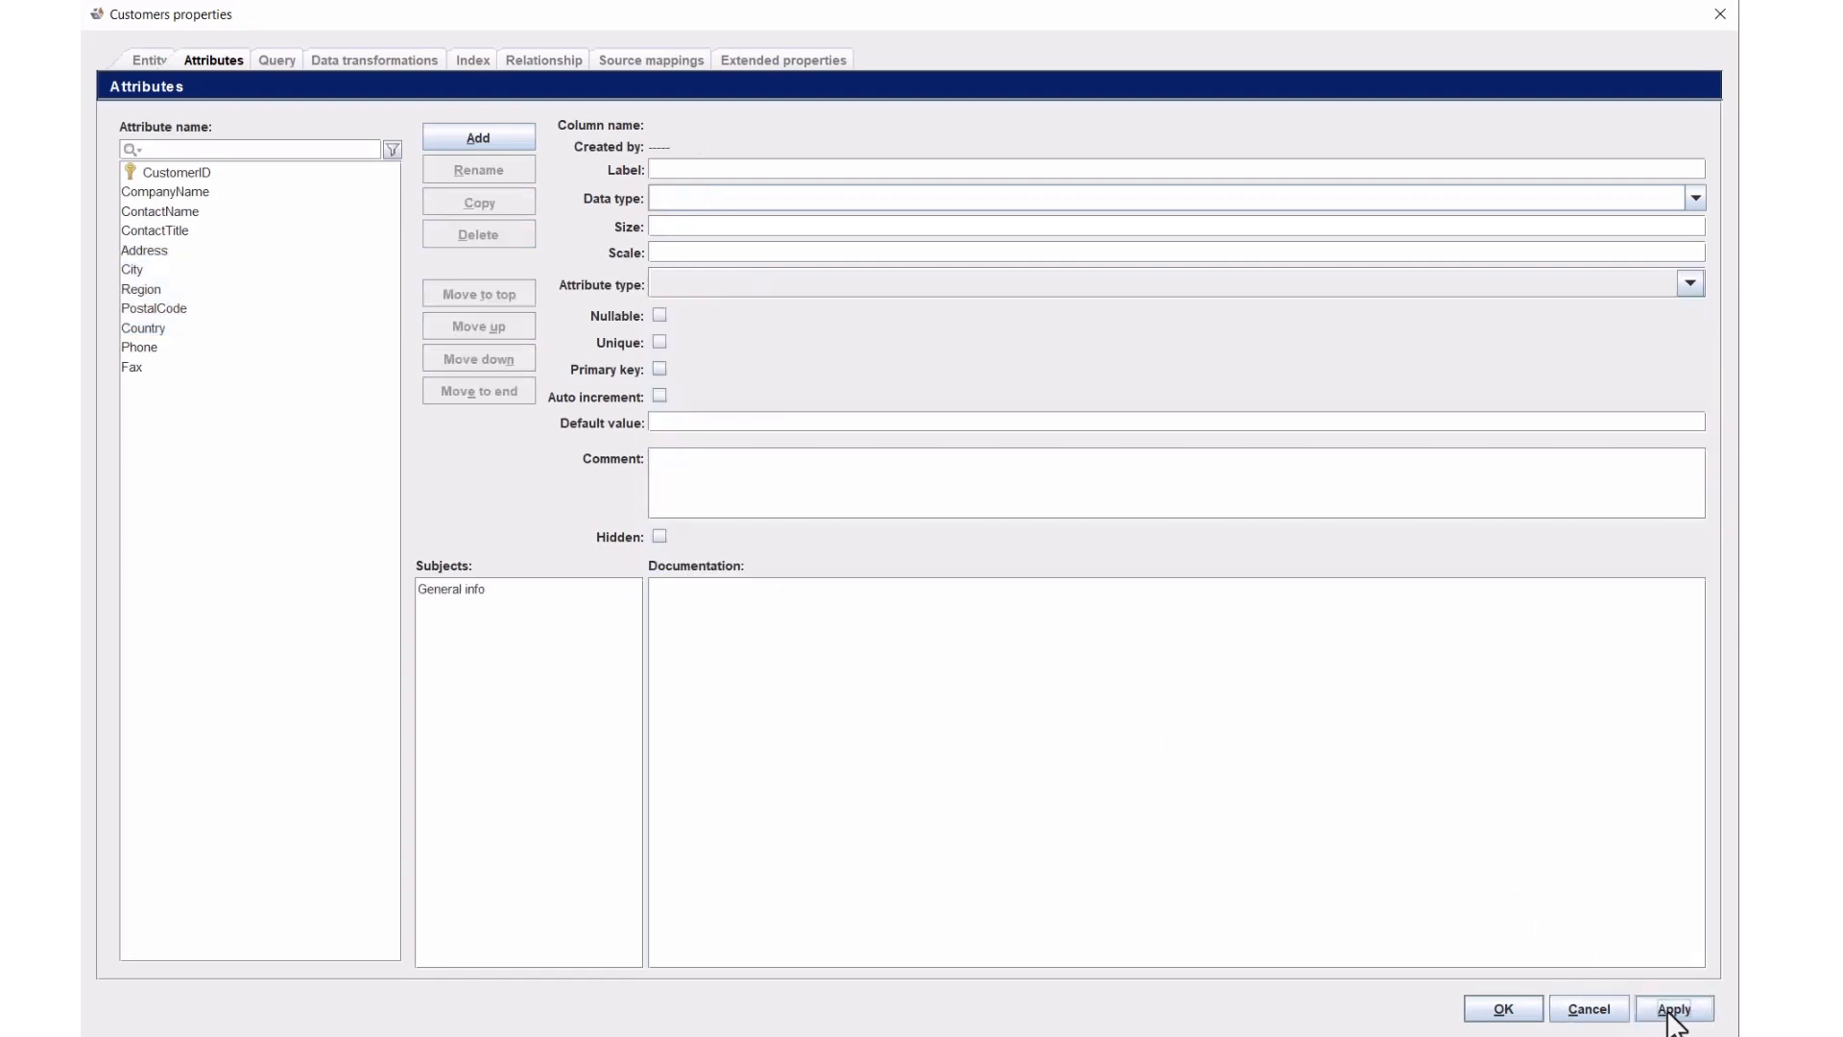
left_click(1579, 1010)
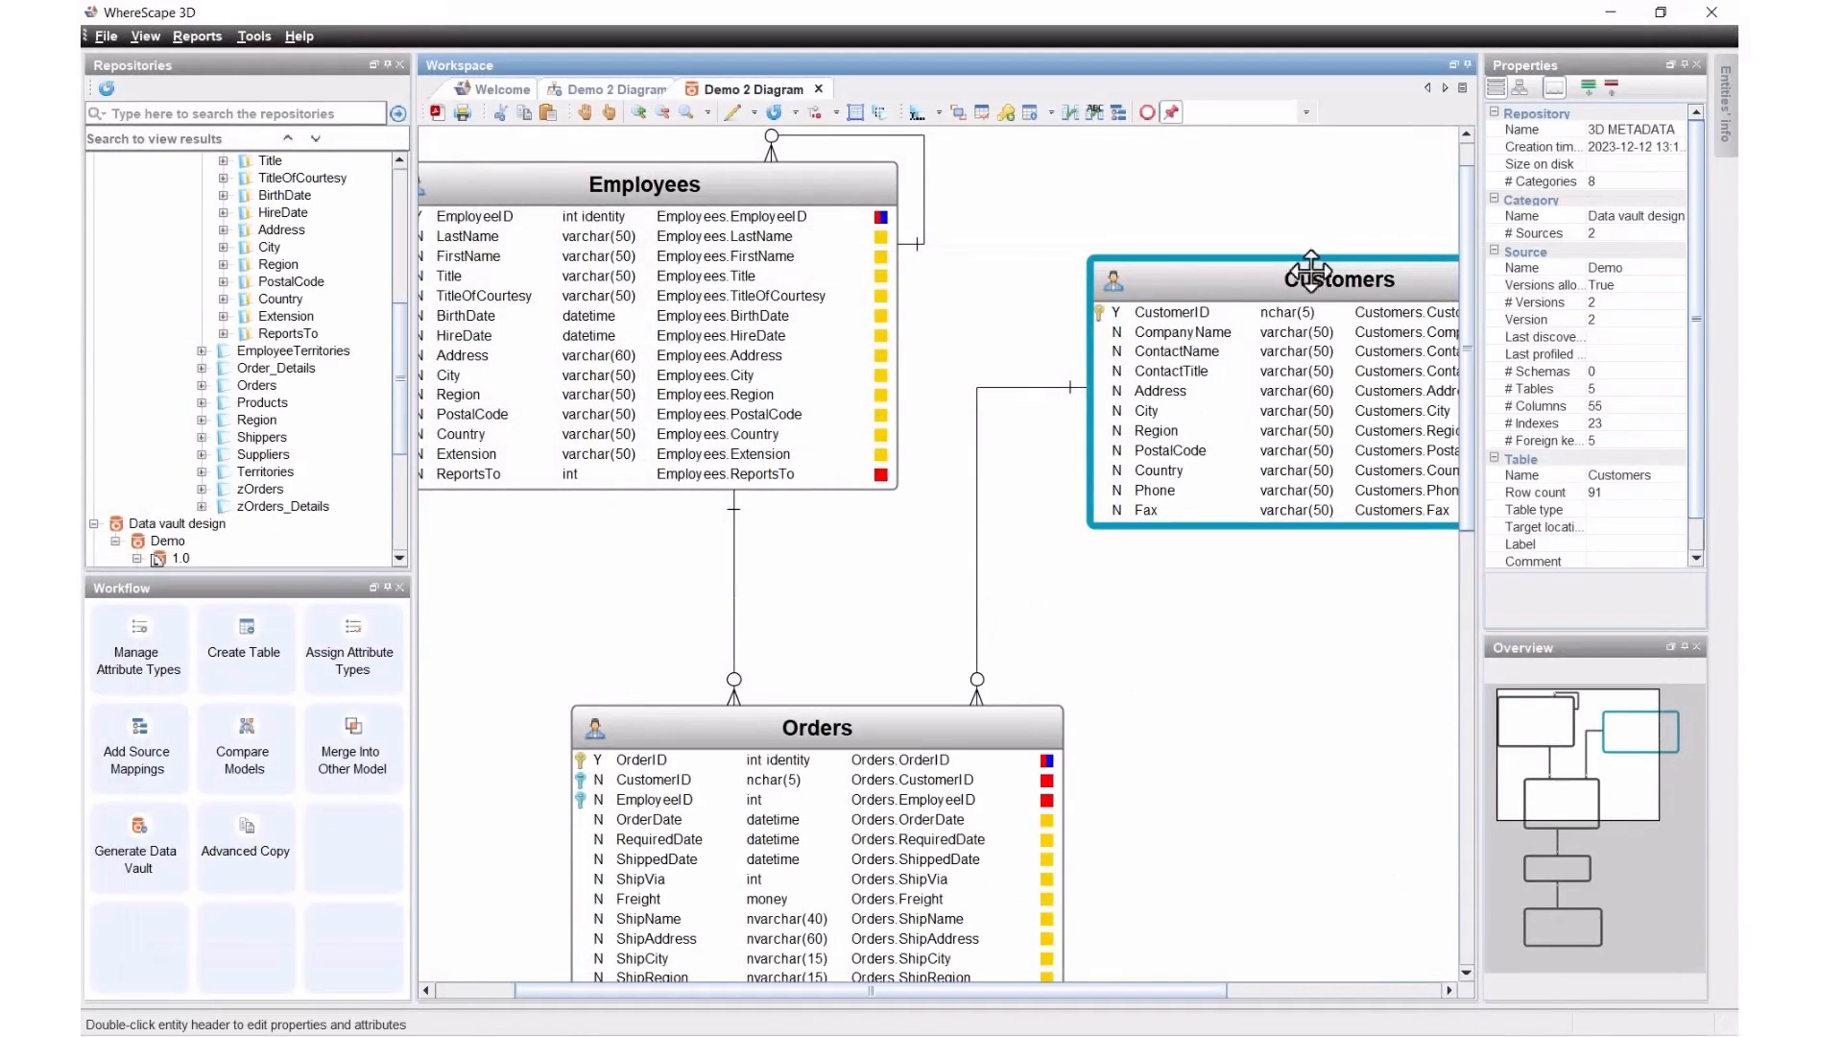
left_click_drag(1584, 763, 1616, 764)
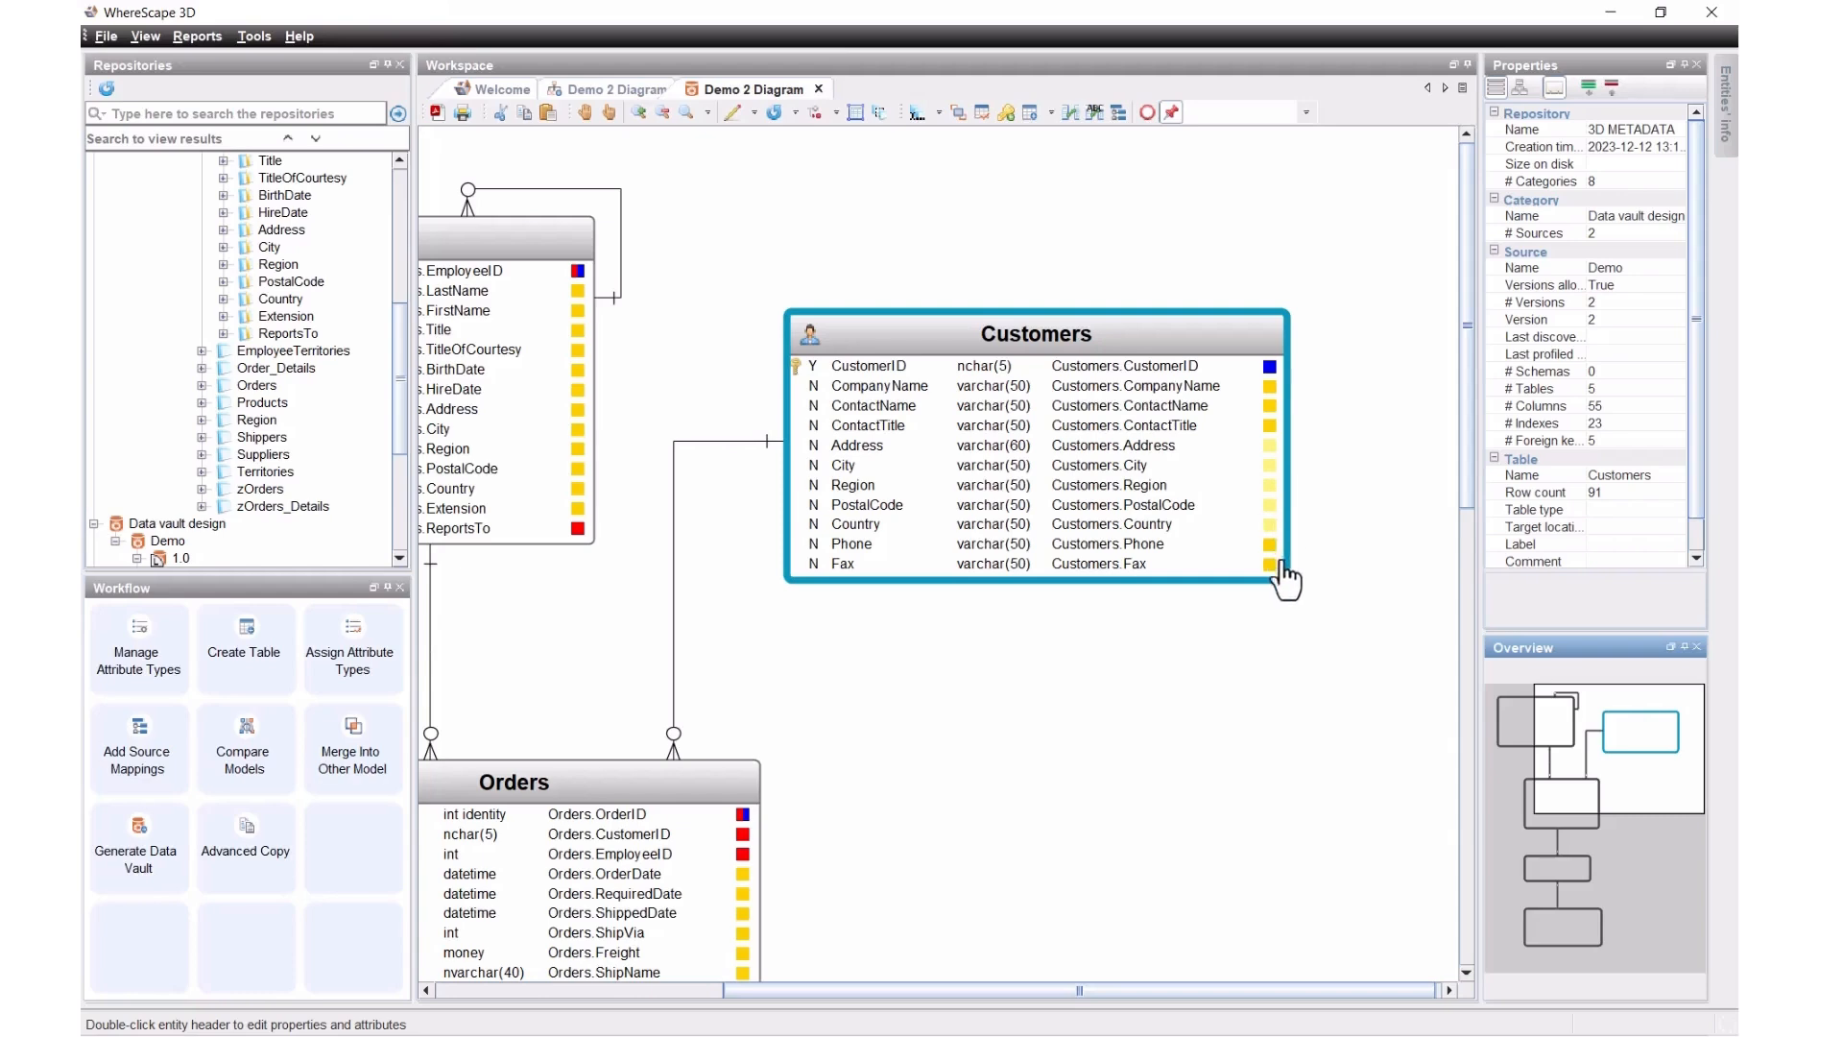
left_click_drag(1600, 794, 1560, 800)
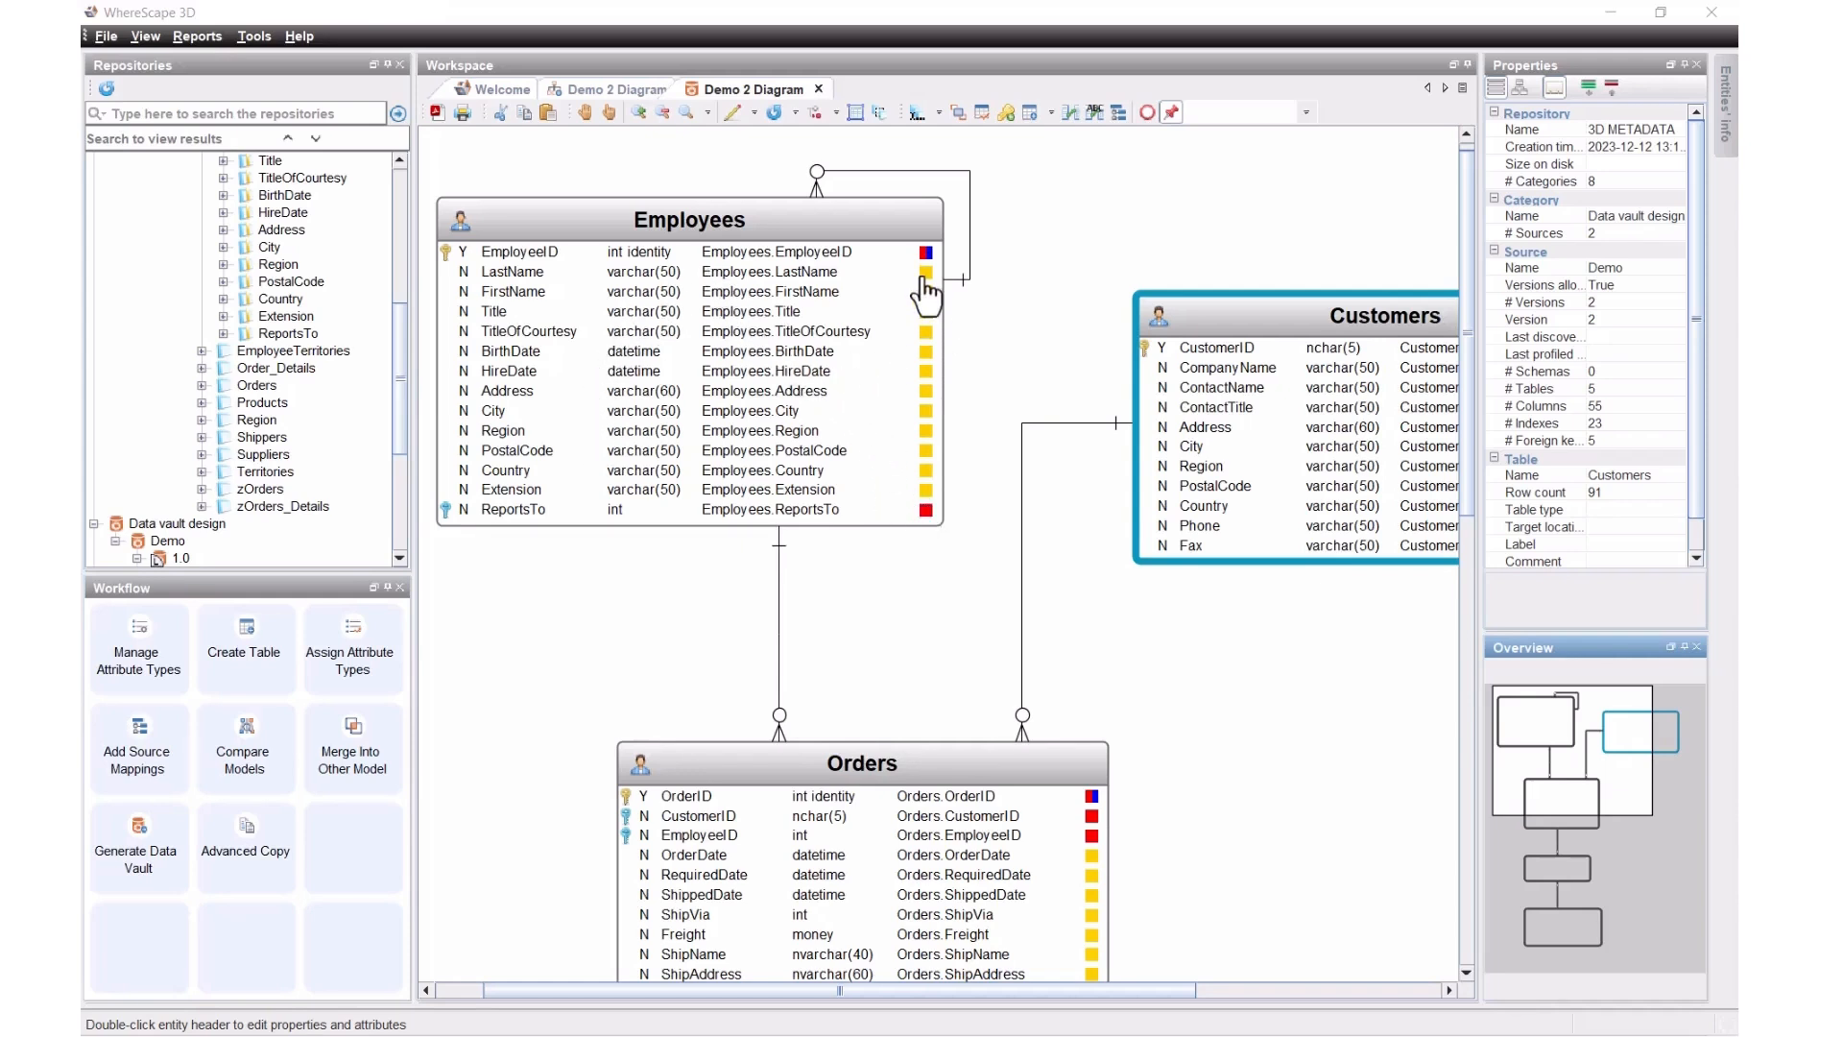
Step: Define Data vault Demo version 2 as the generation target model
left_click(147, 827)
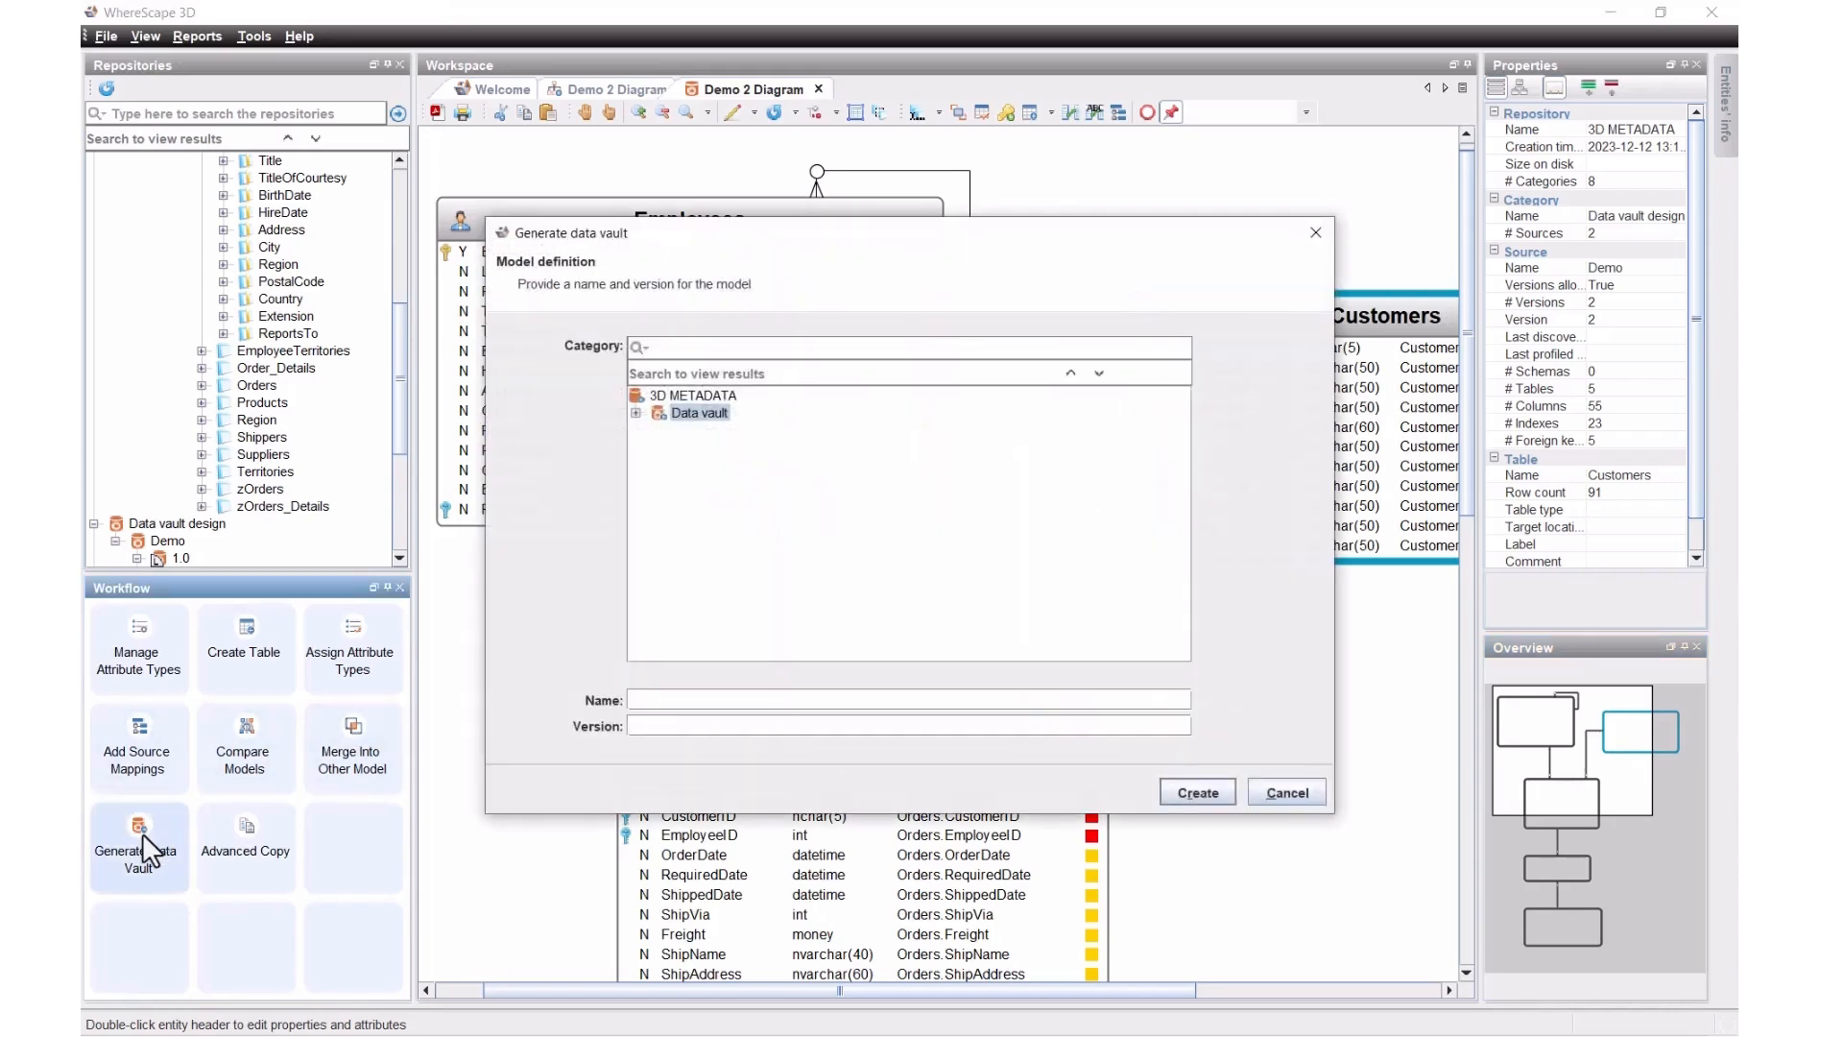
left_click(637, 414)
left_click(711, 431)
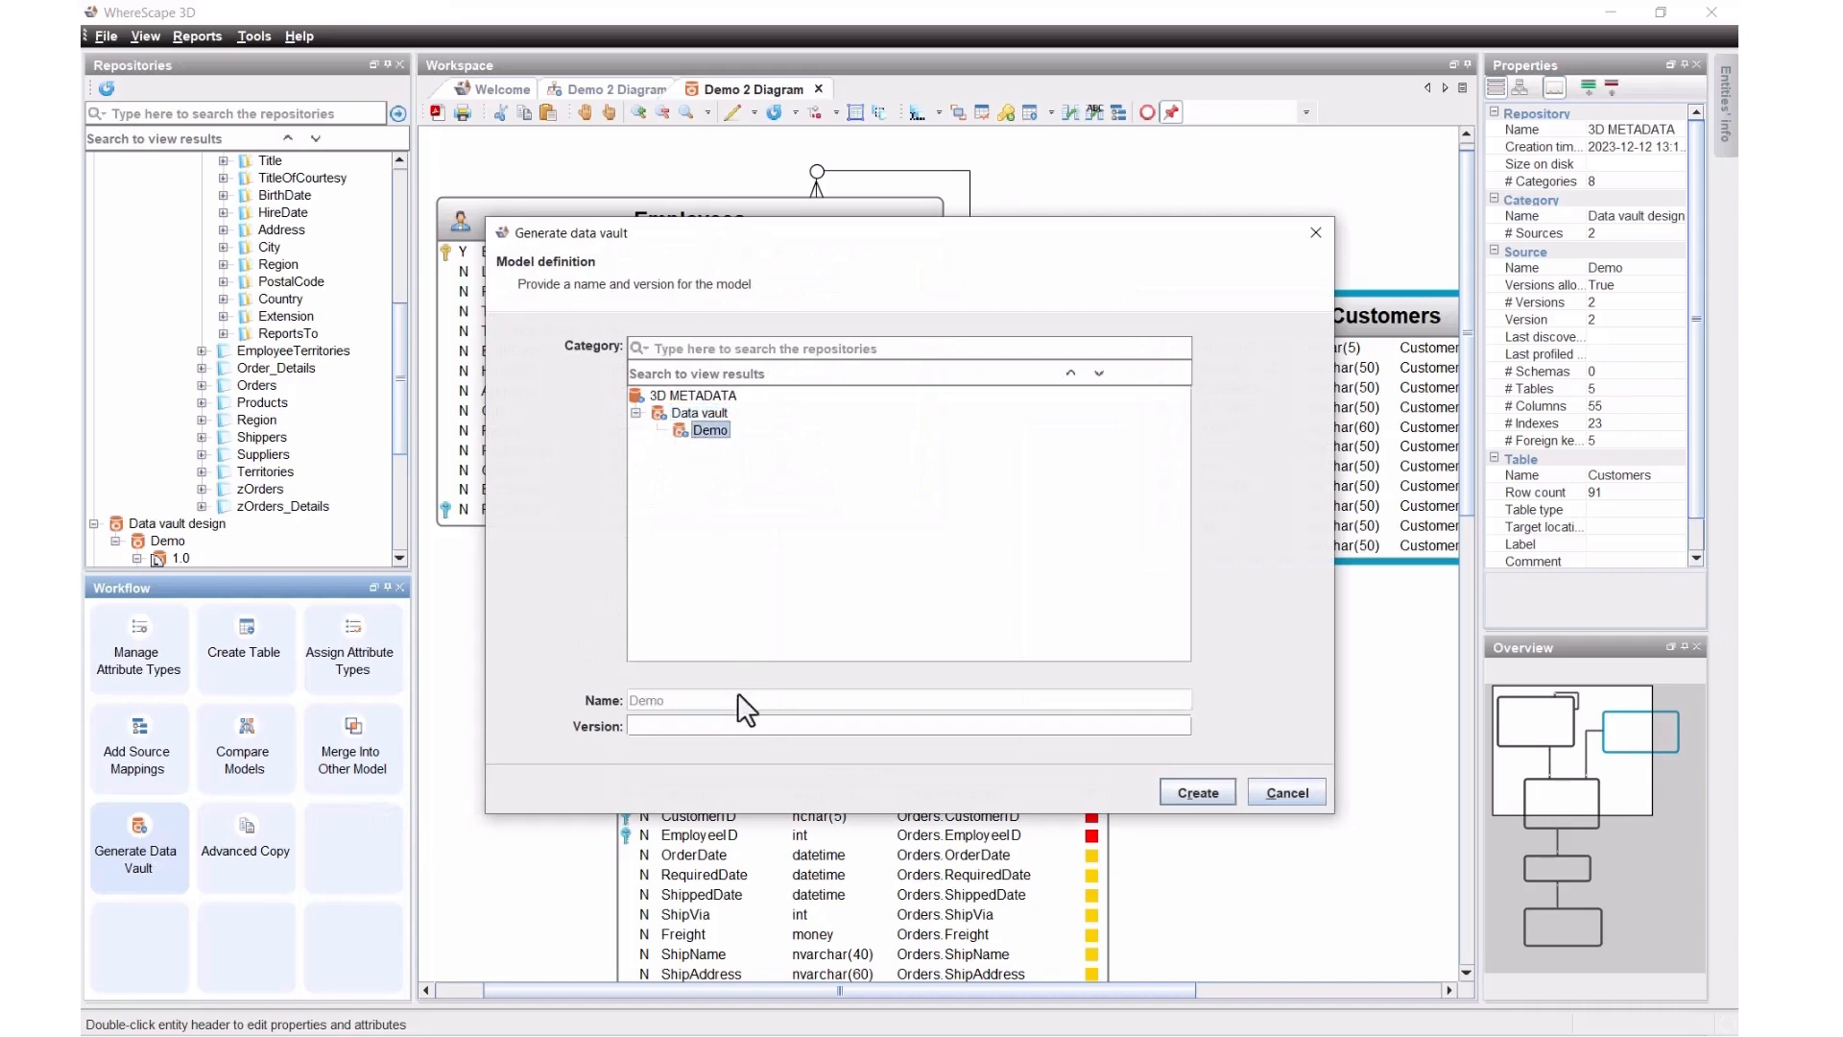
left_click(742, 726)
type("2")
left_click(1205, 795)
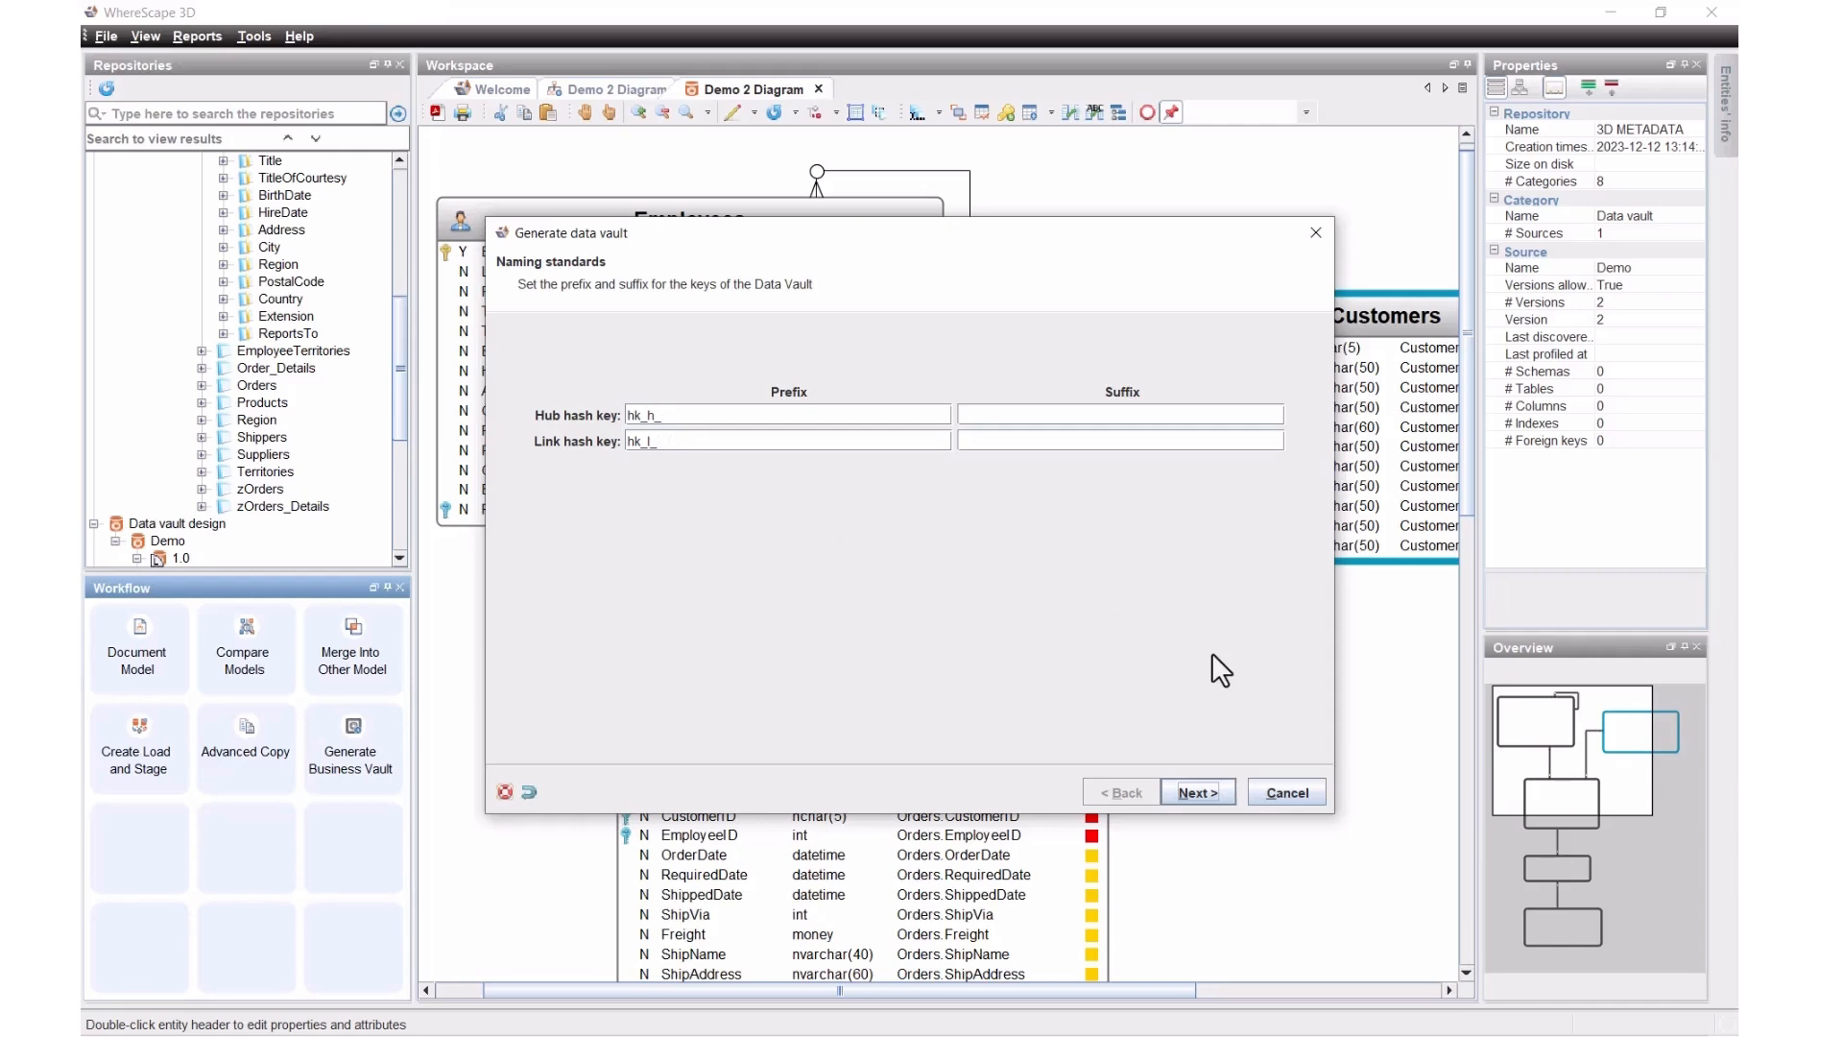
Step: Accept the hash key naming, satellite definitions and model conversions, then generate the data vault
left_click(1190, 793)
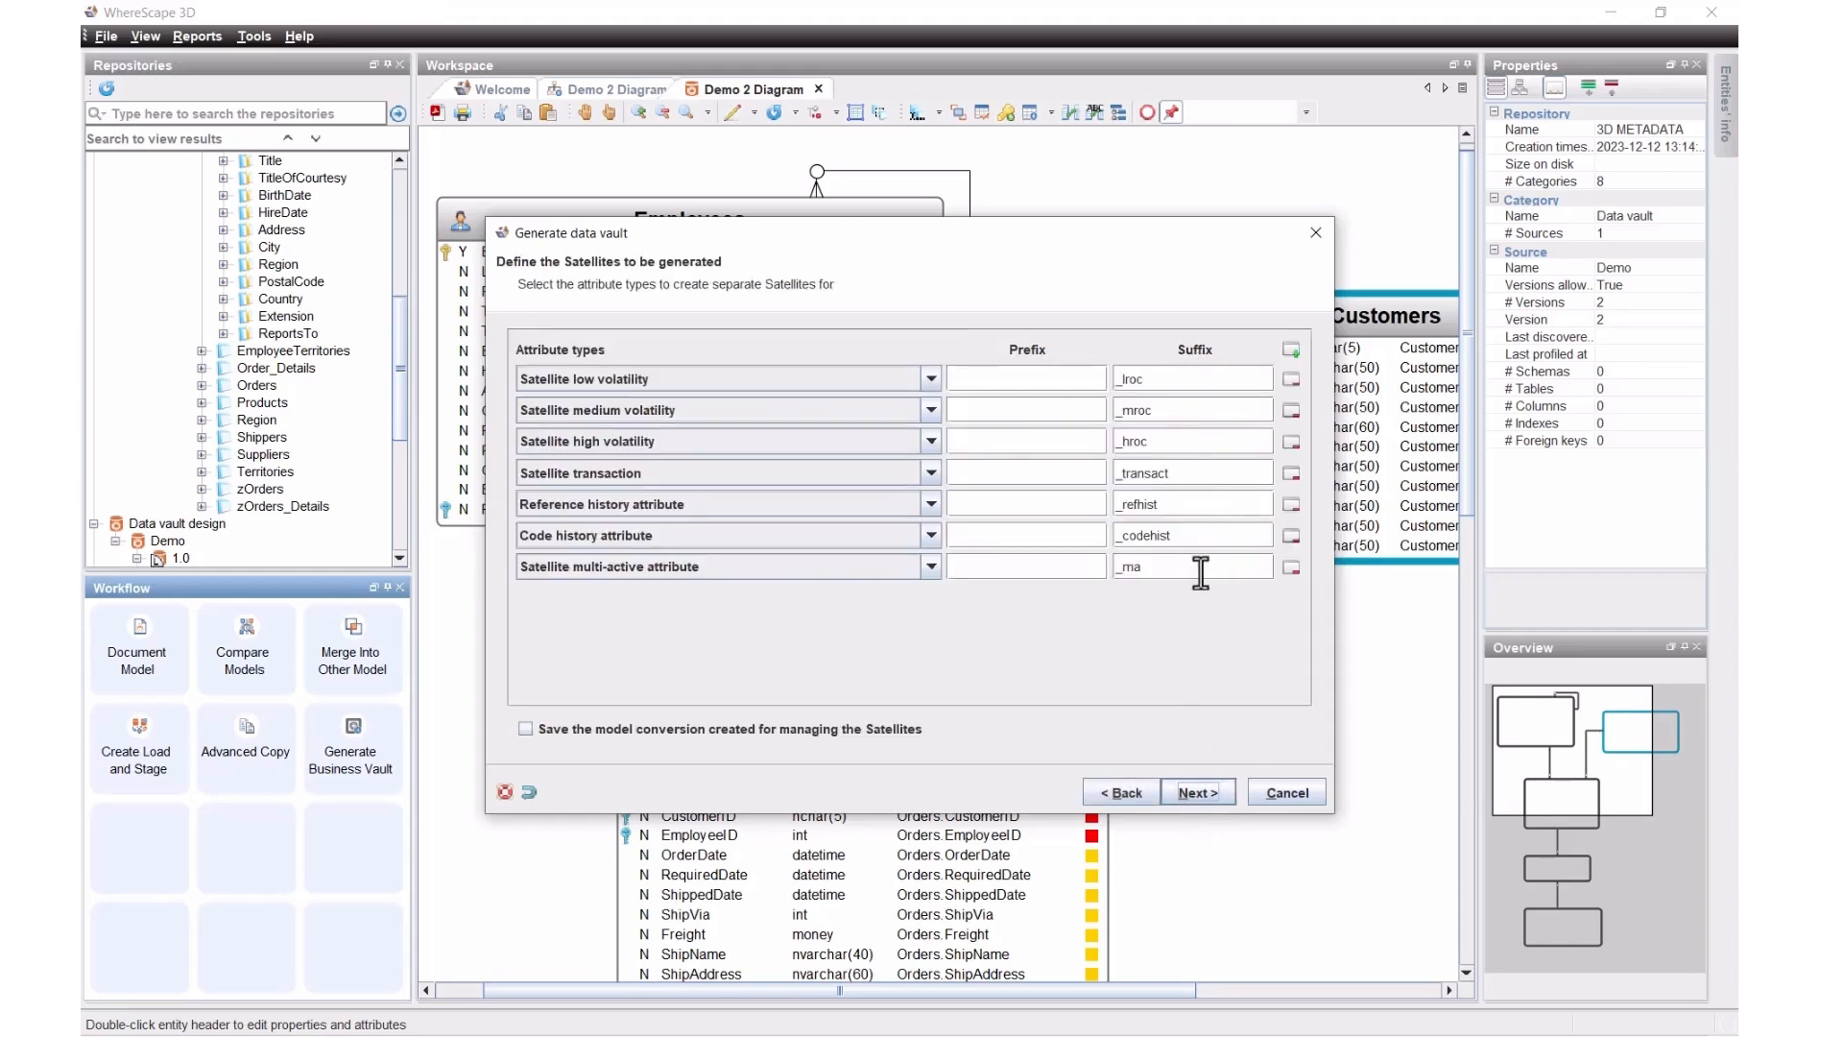
left_click(1196, 793)
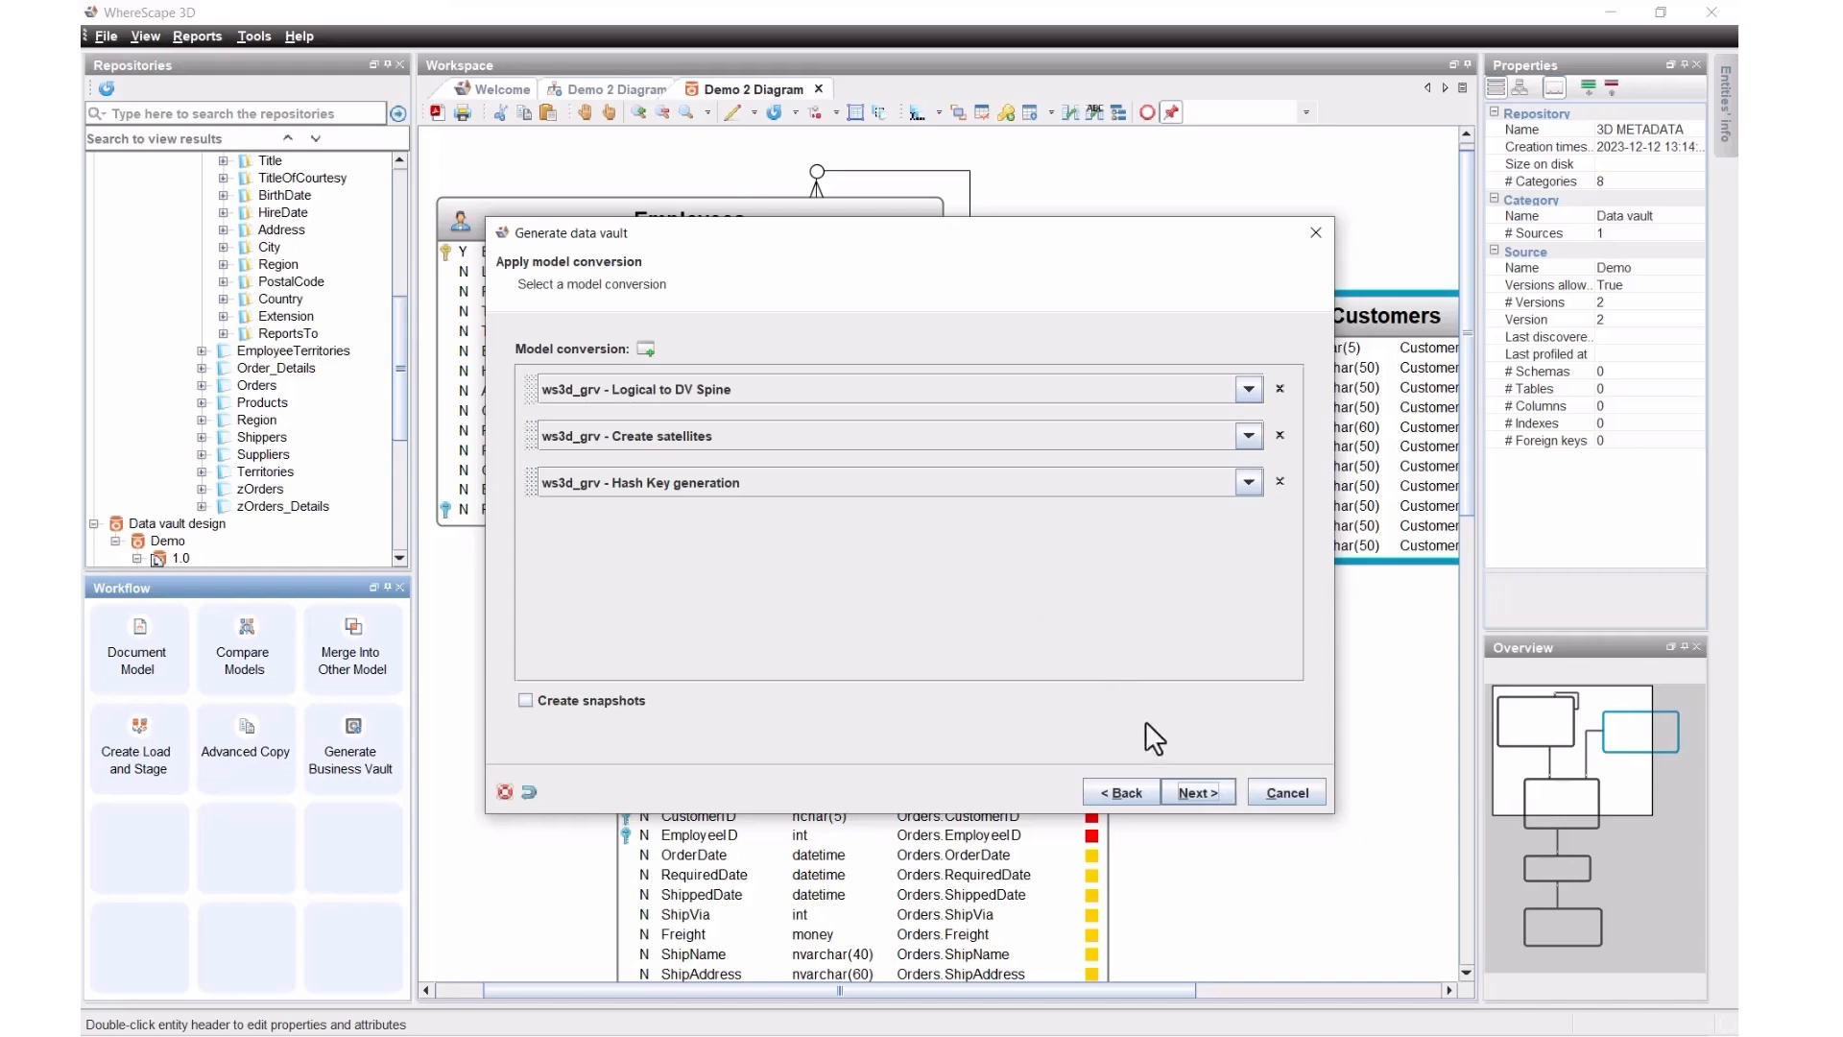
left_click(1200, 799)
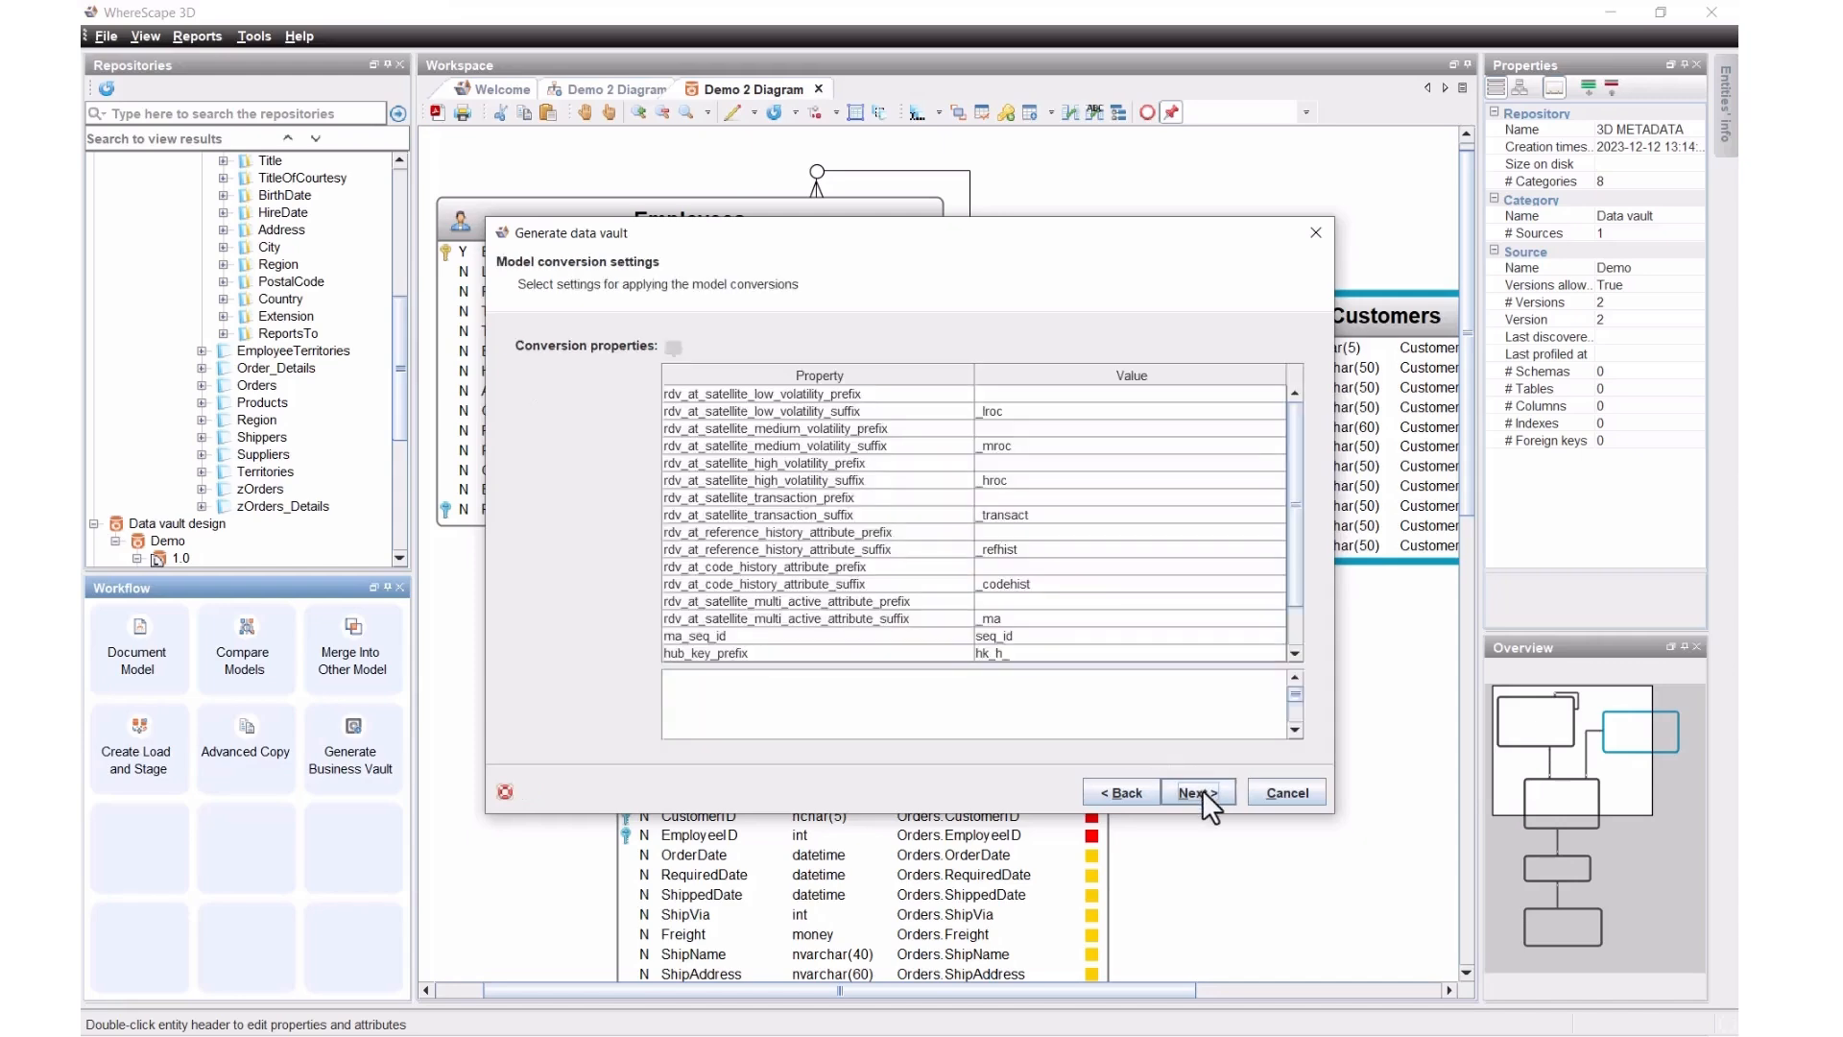
left_click(1202, 789)
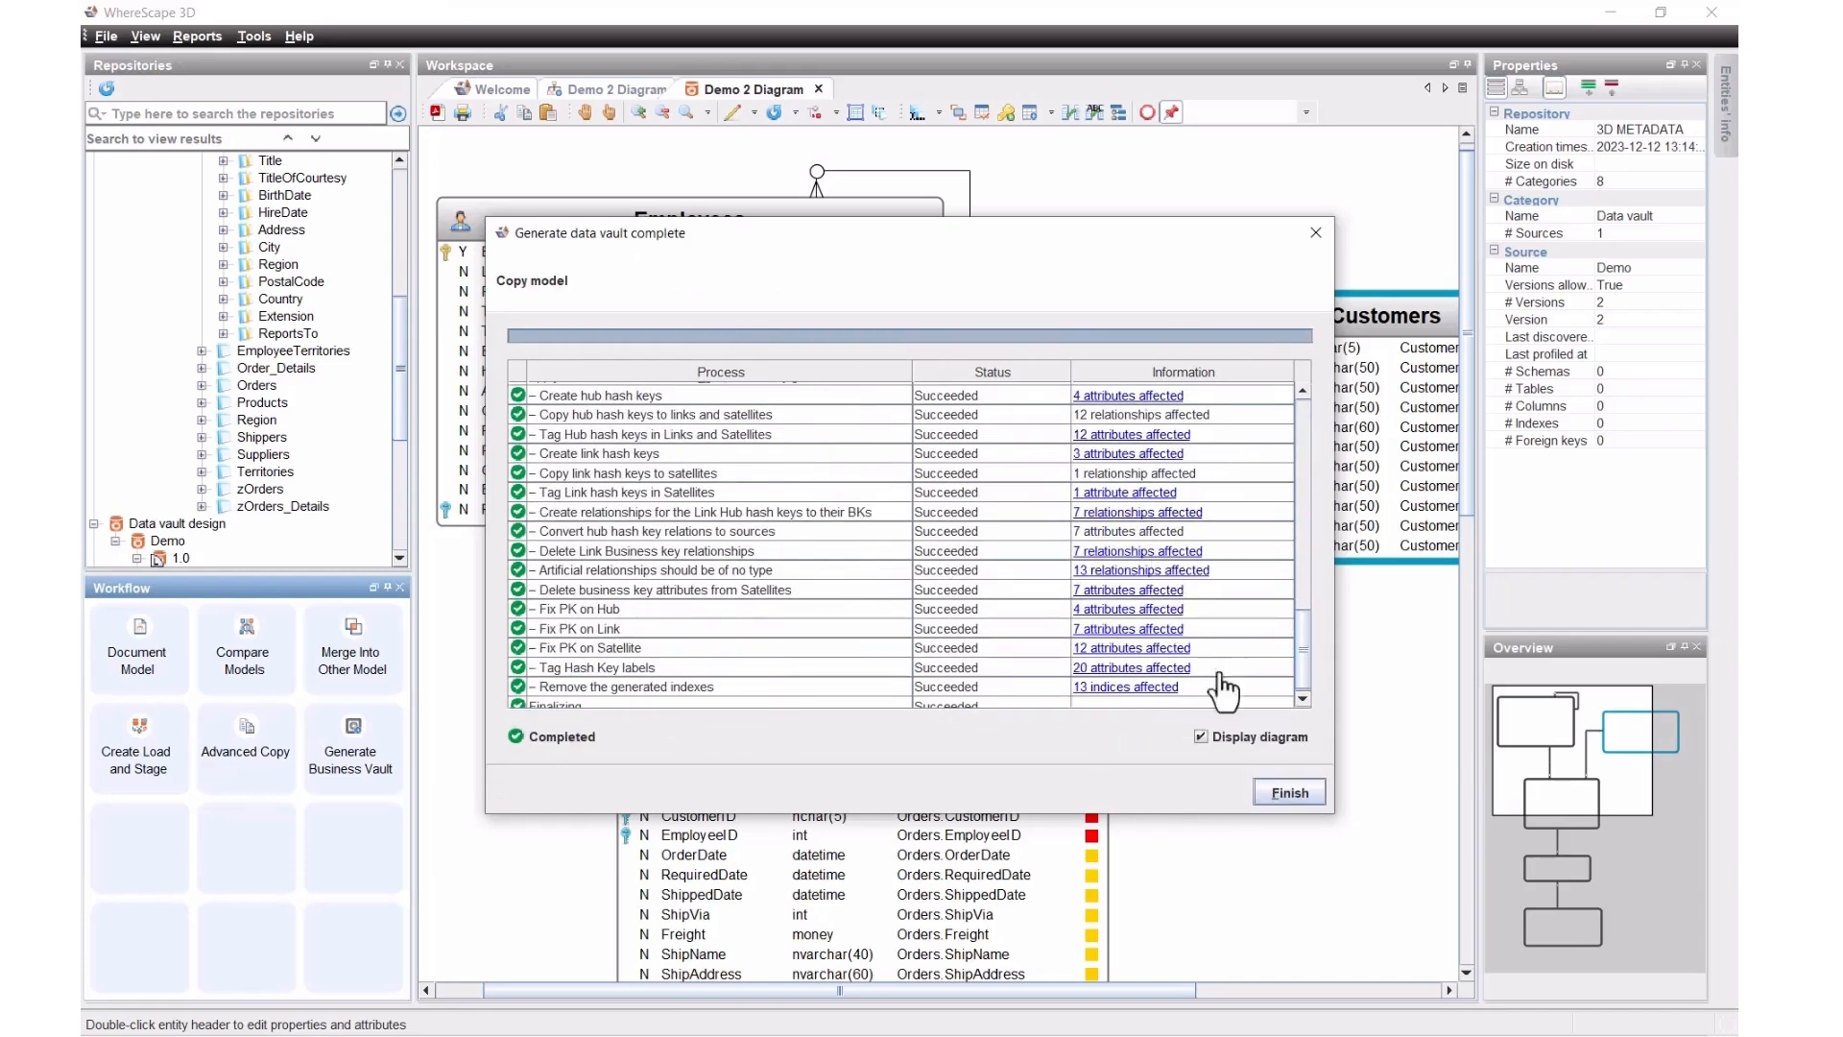
left_click(1271, 787)
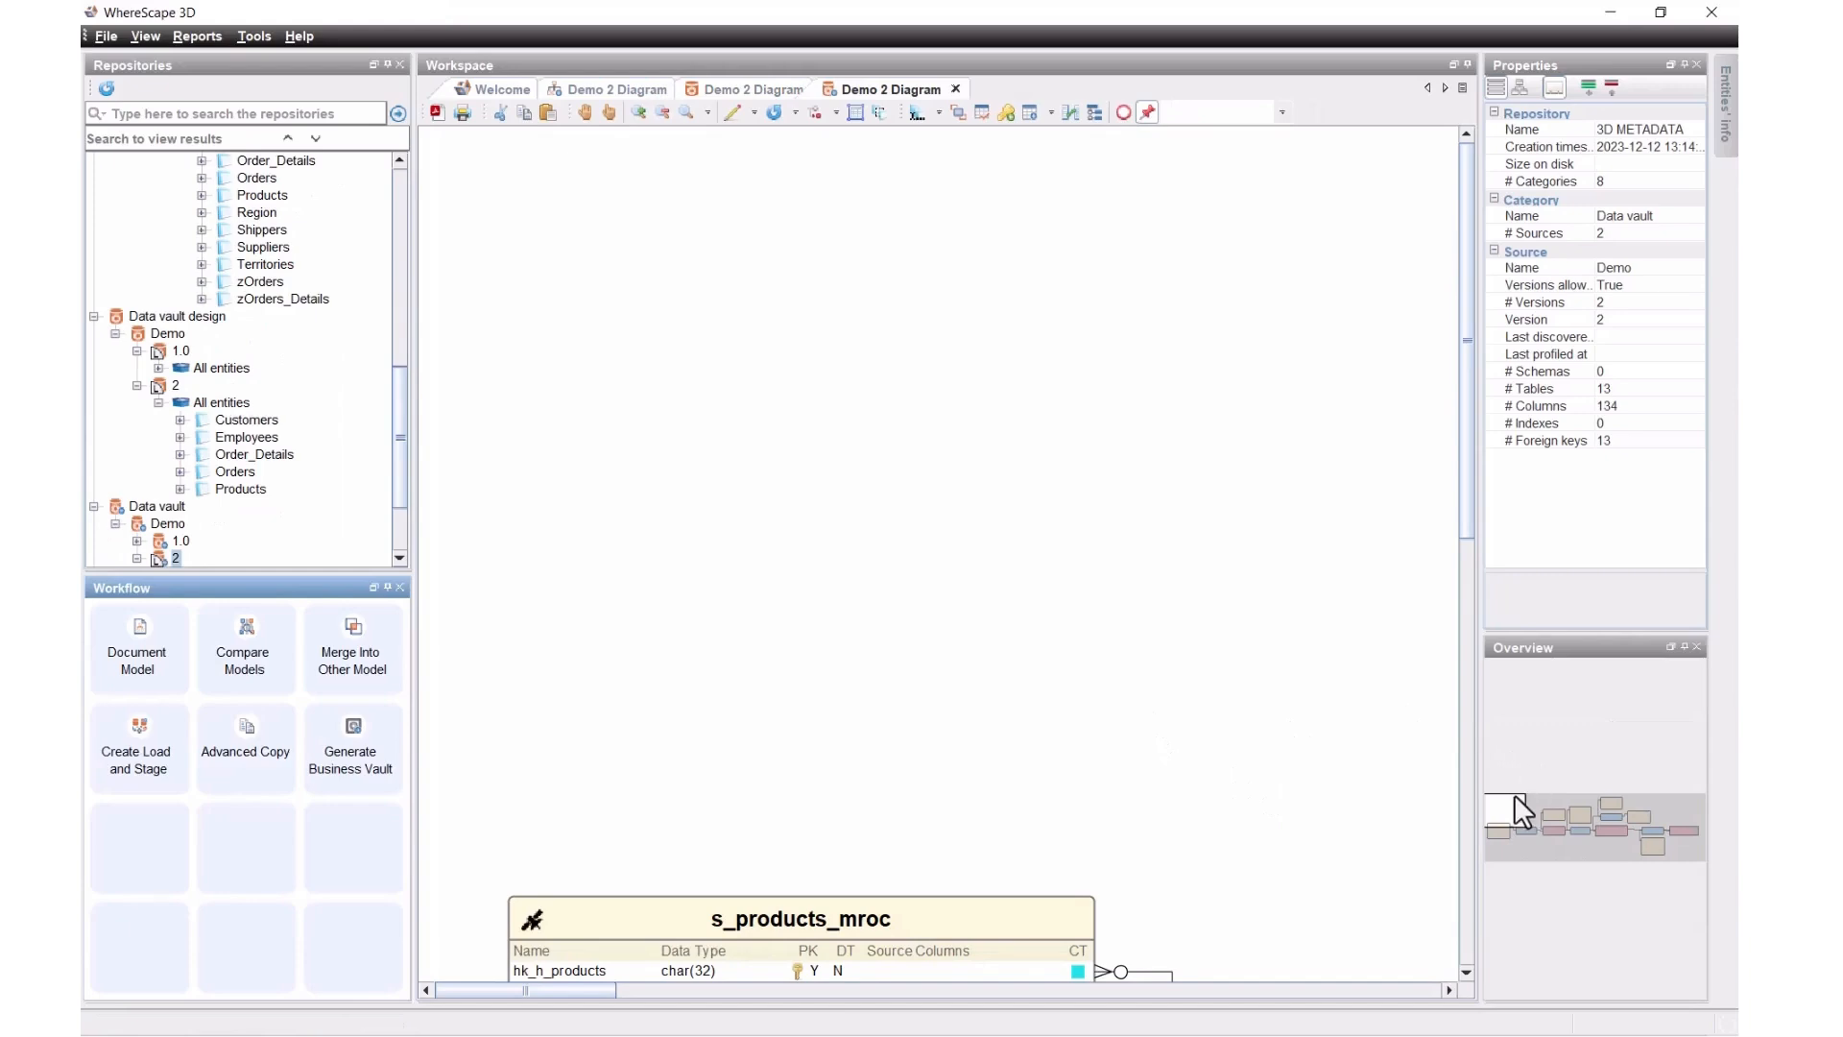
Step: Pan across the generated hubs, links and satellites, and expand All tables under Data vault Demo 2
left_click_drag(1505, 806, 1605, 811)
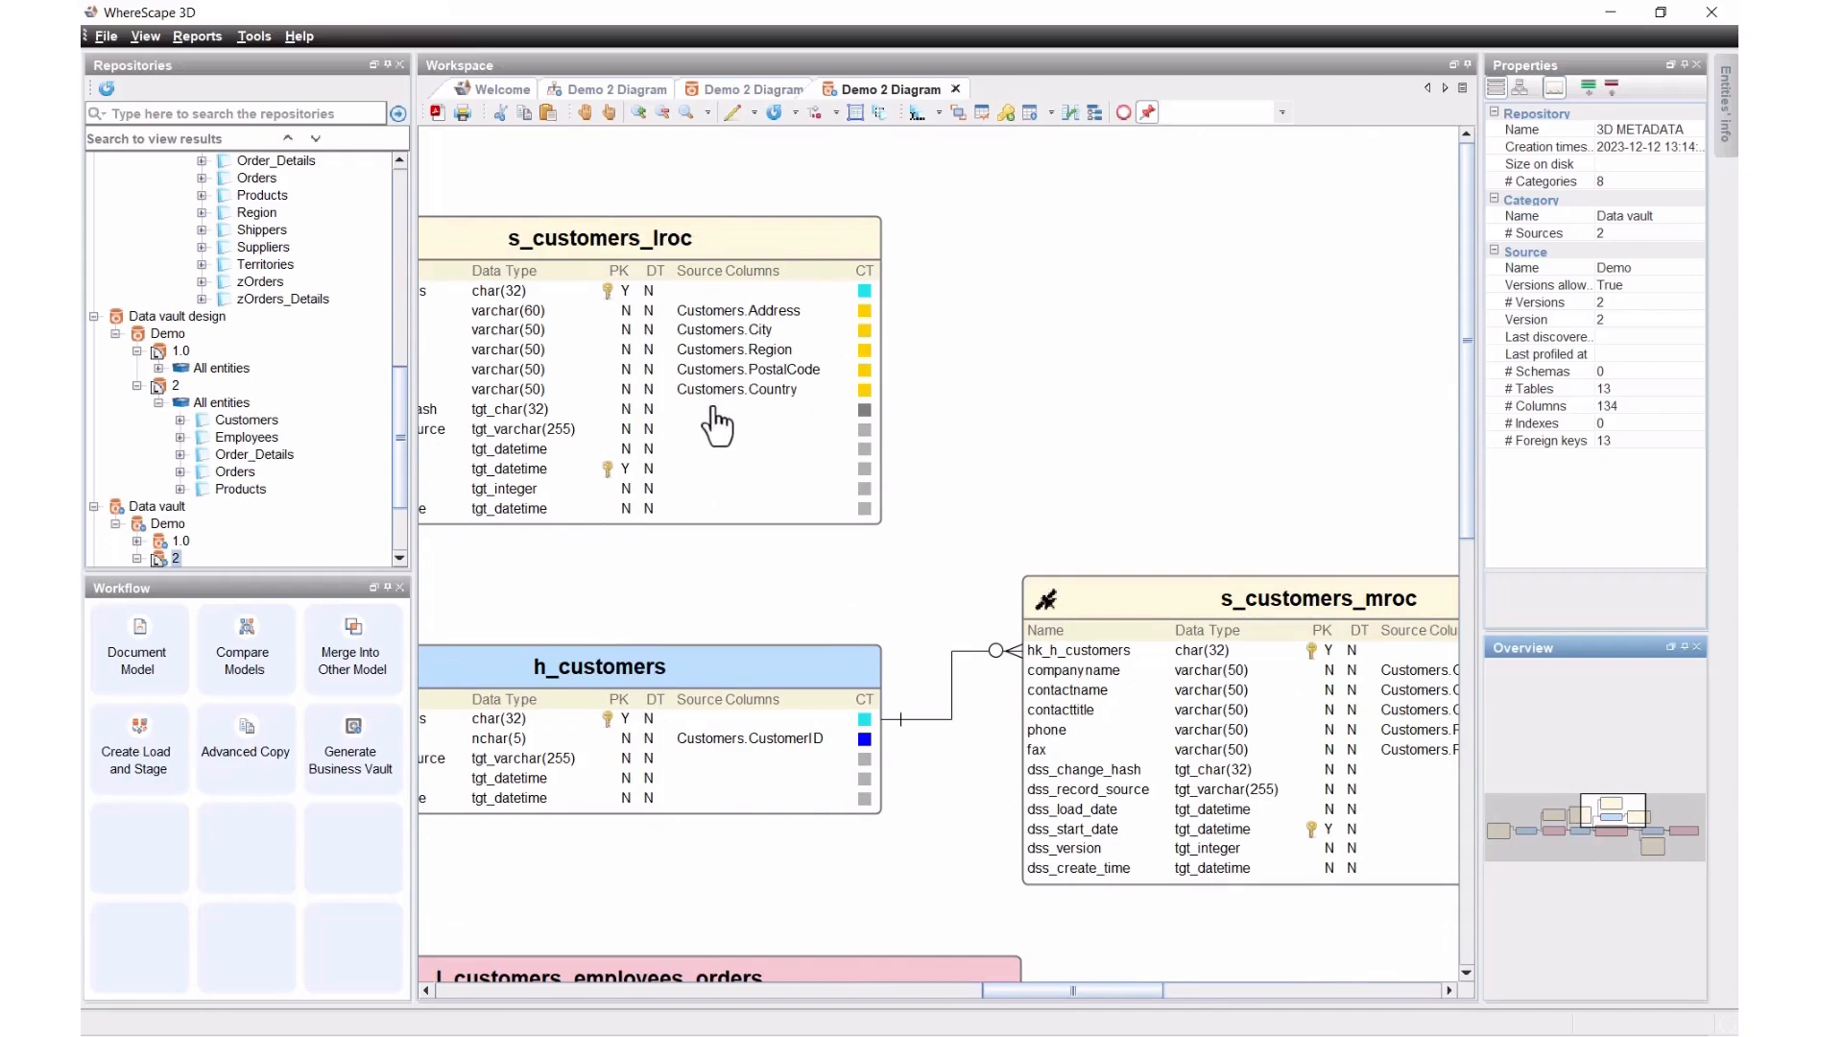
left_click_drag(1610, 798, 1615, 812)
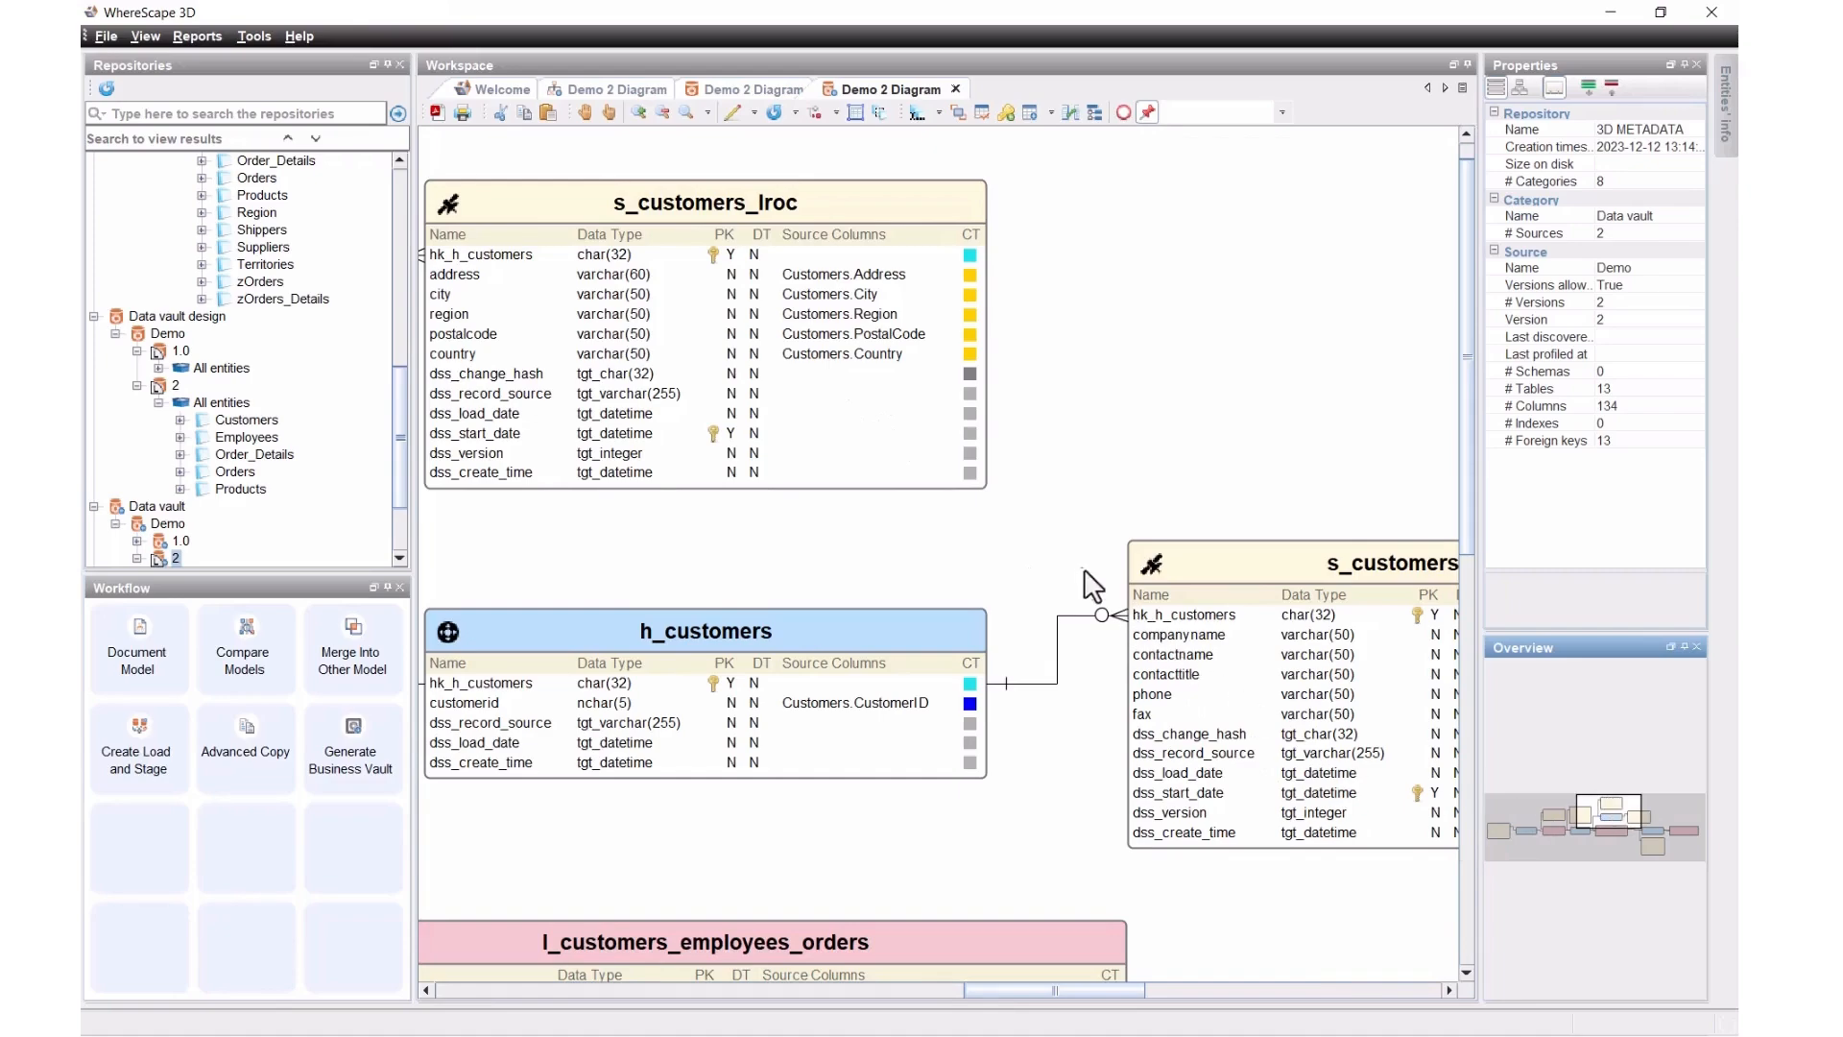
scroll(1080, 566, "down", 3)
scroll(1080, 566, "down", 1)
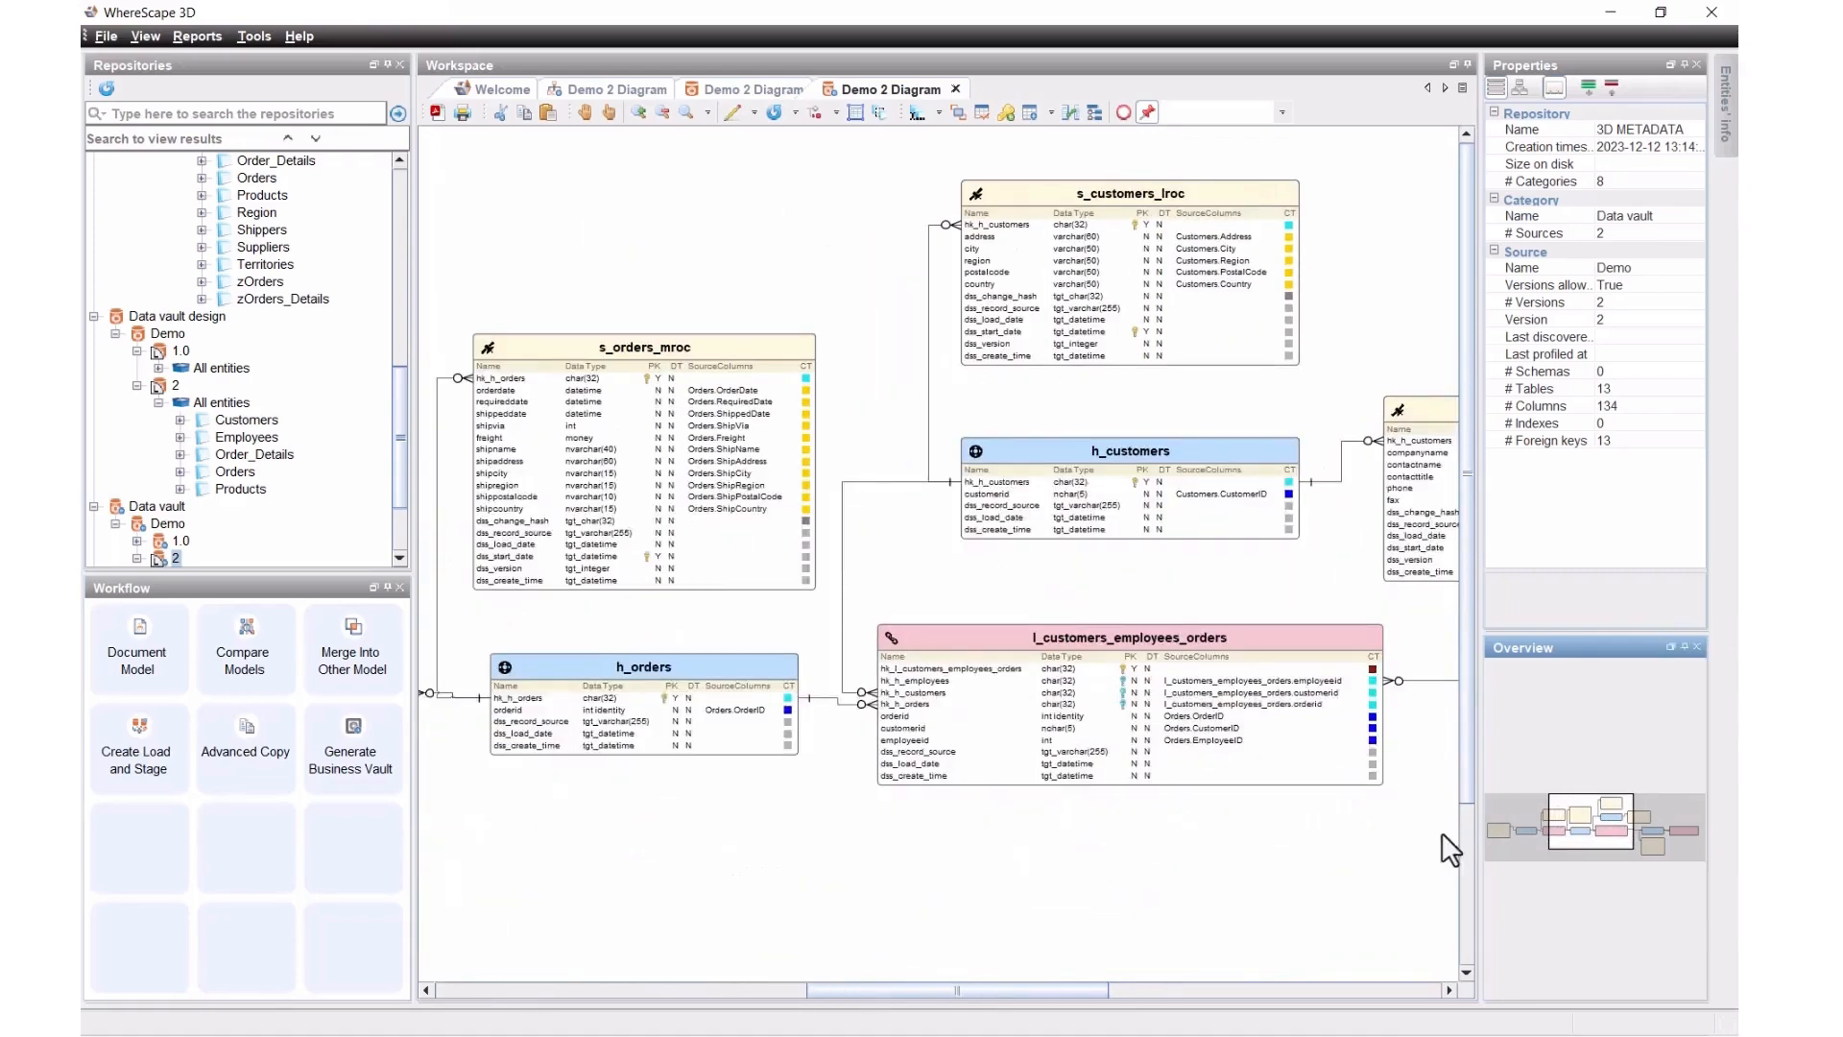
left_click_drag(1570, 832, 1640, 857)
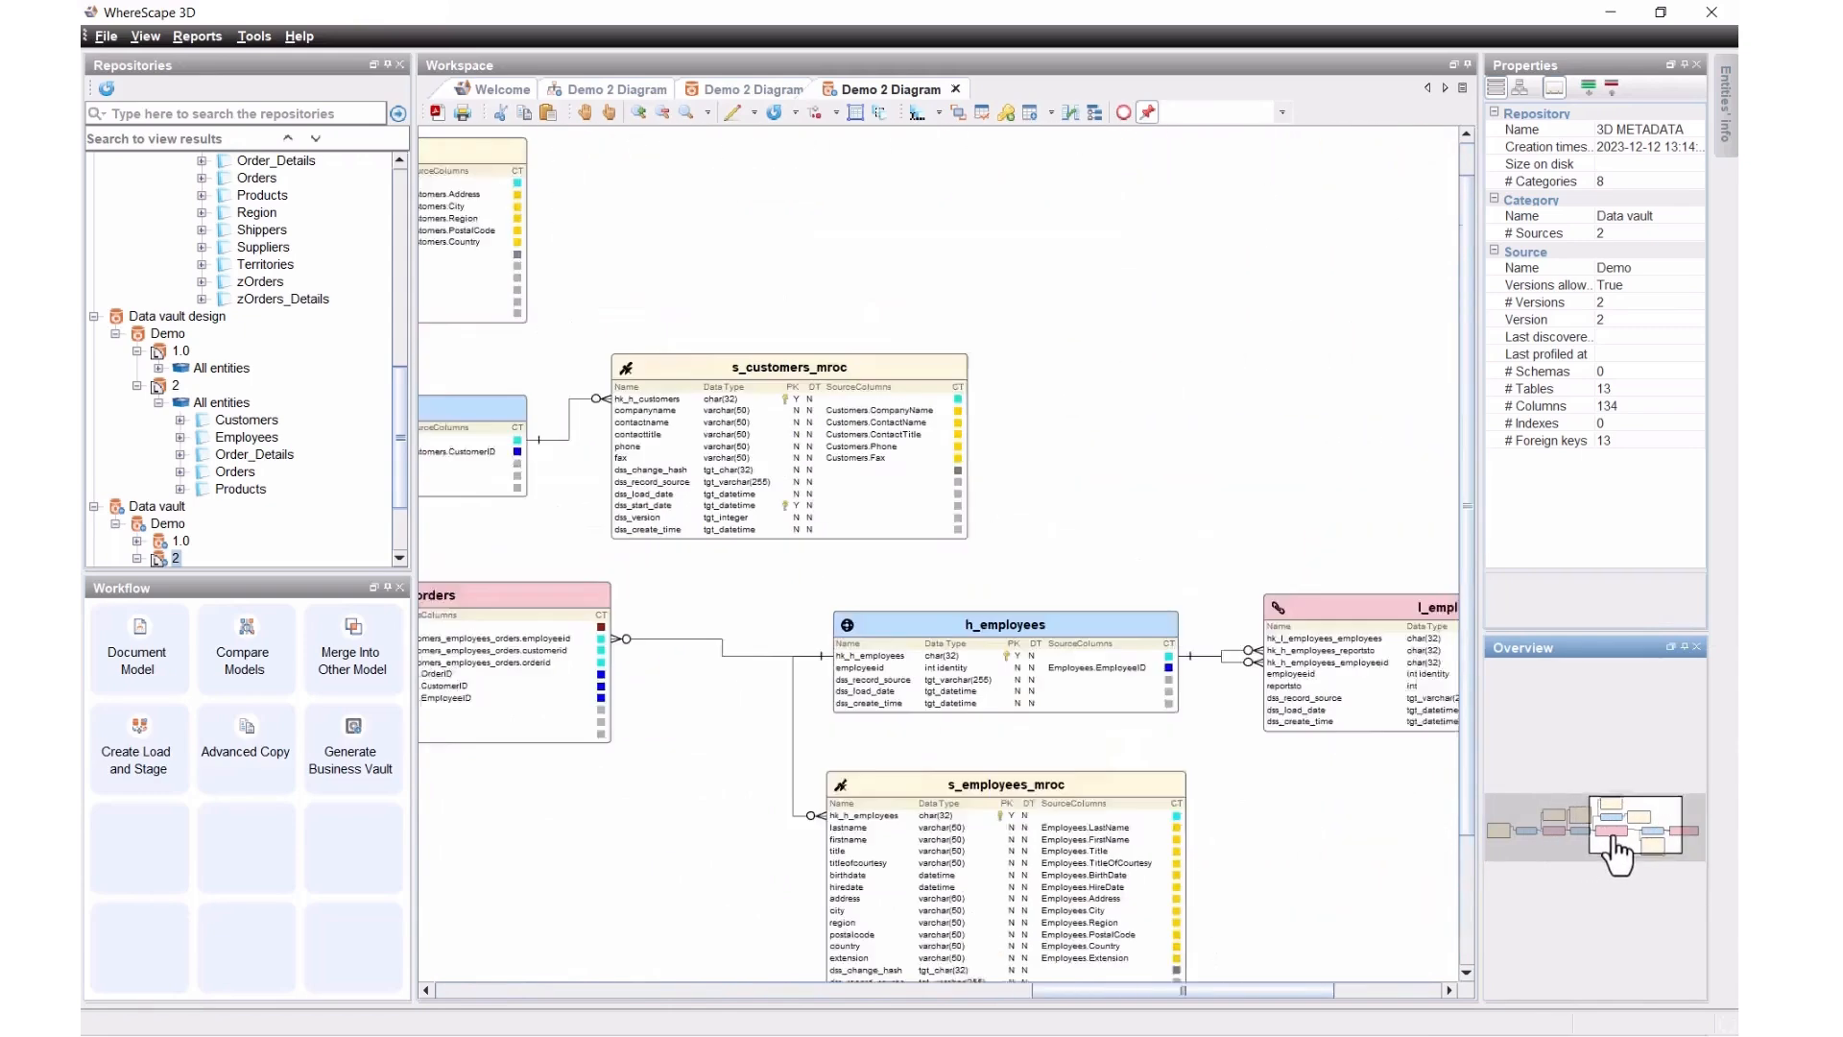
left_click_drag(1640, 857, 1598, 854)
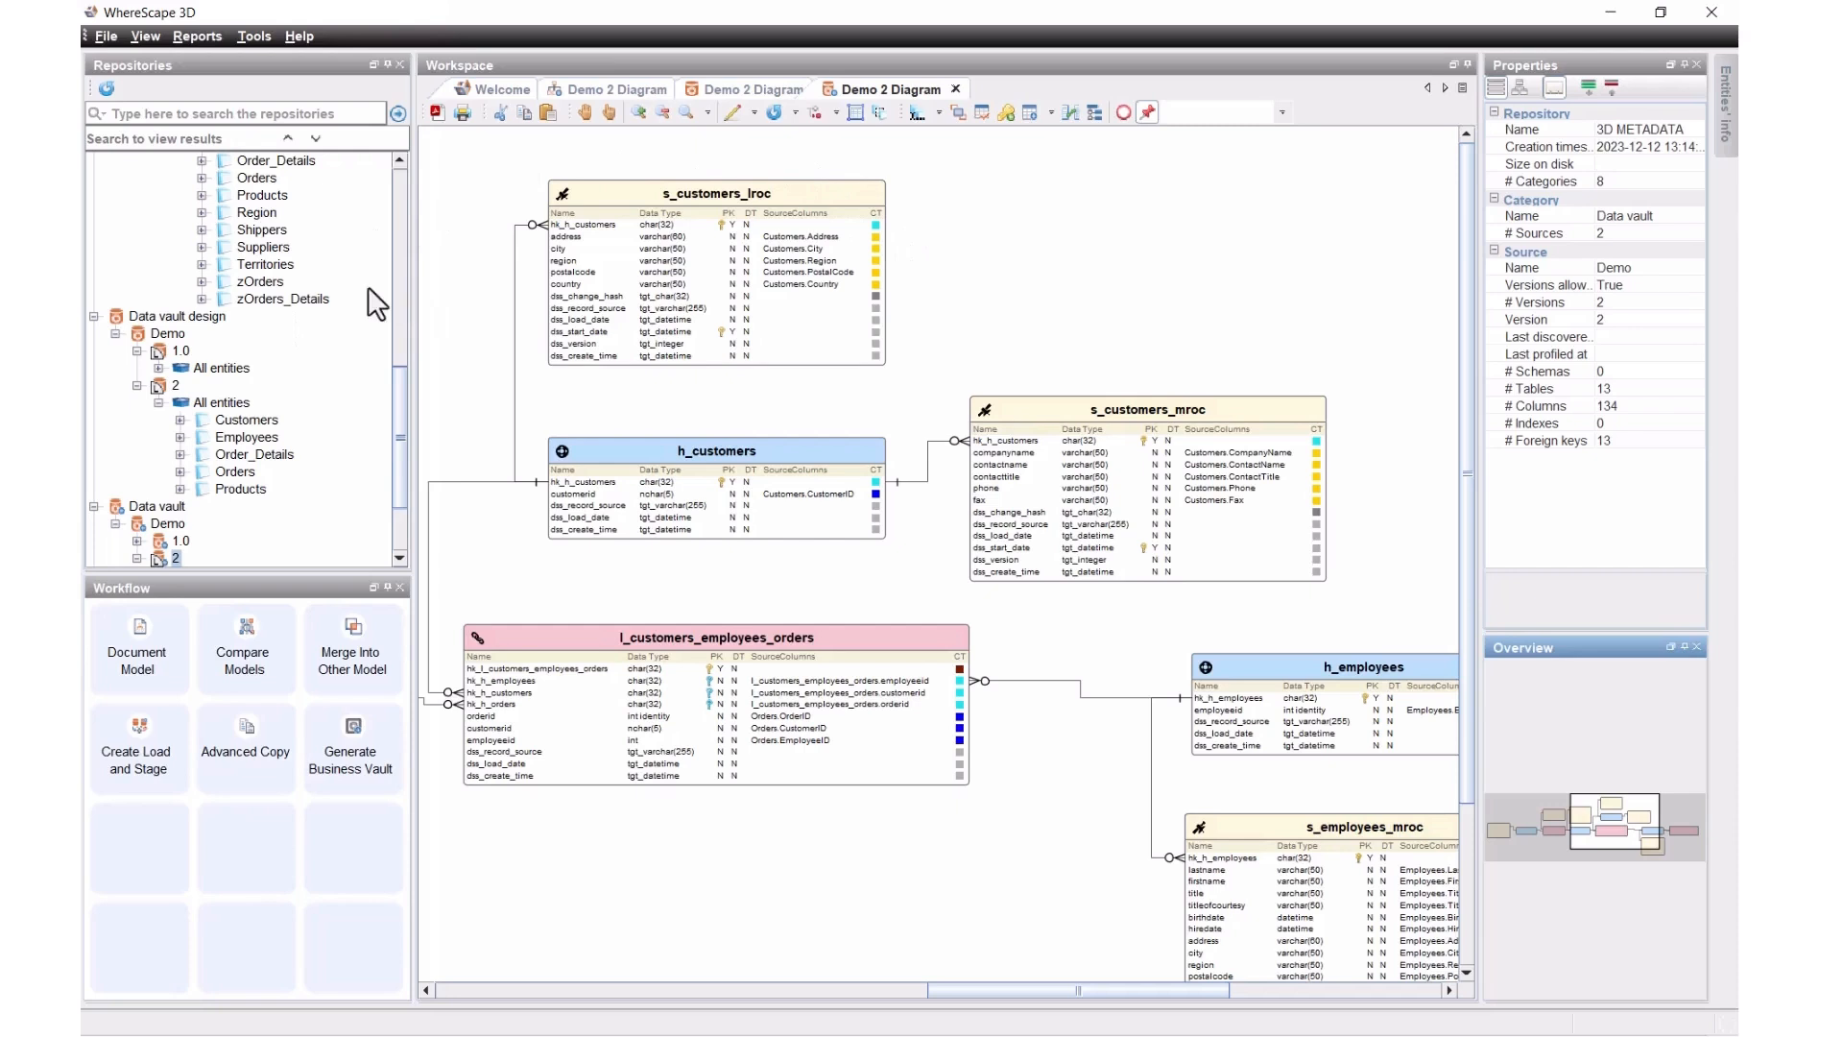
left_click_drag(405, 441, 395, 230)
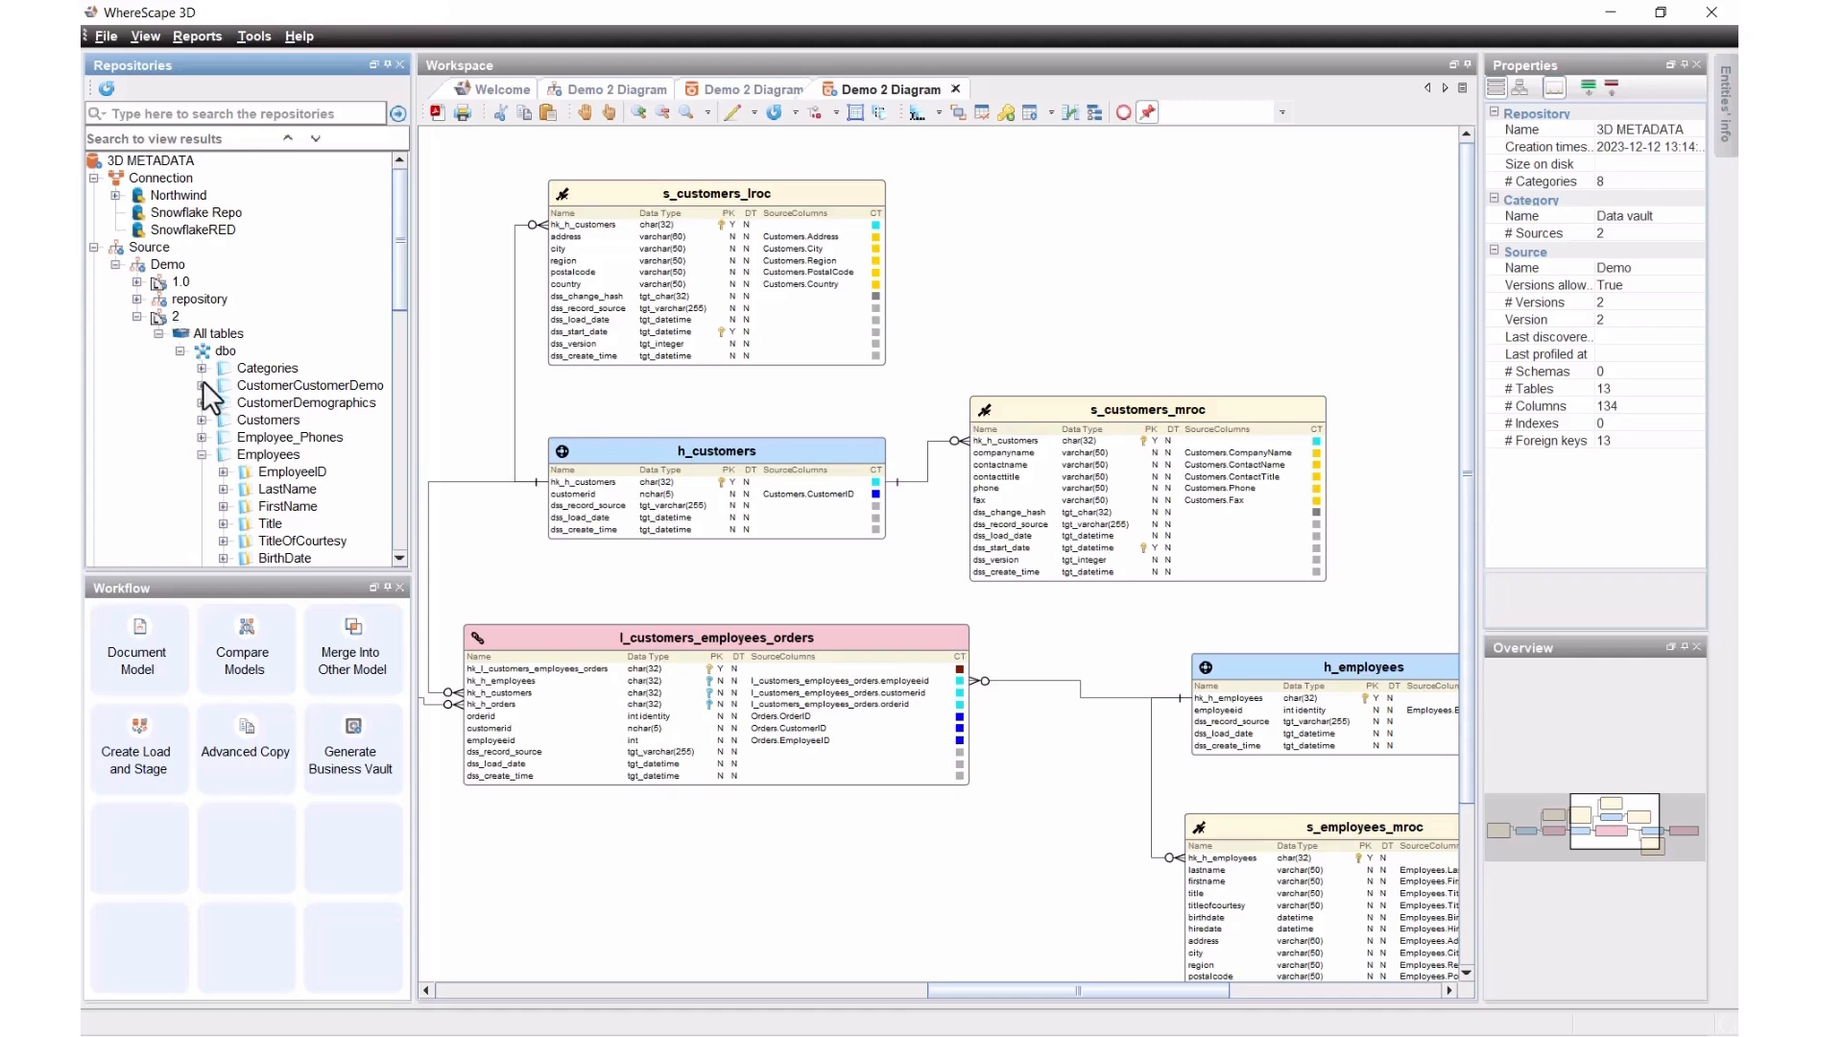
scroll(203, 380, "down", 15)
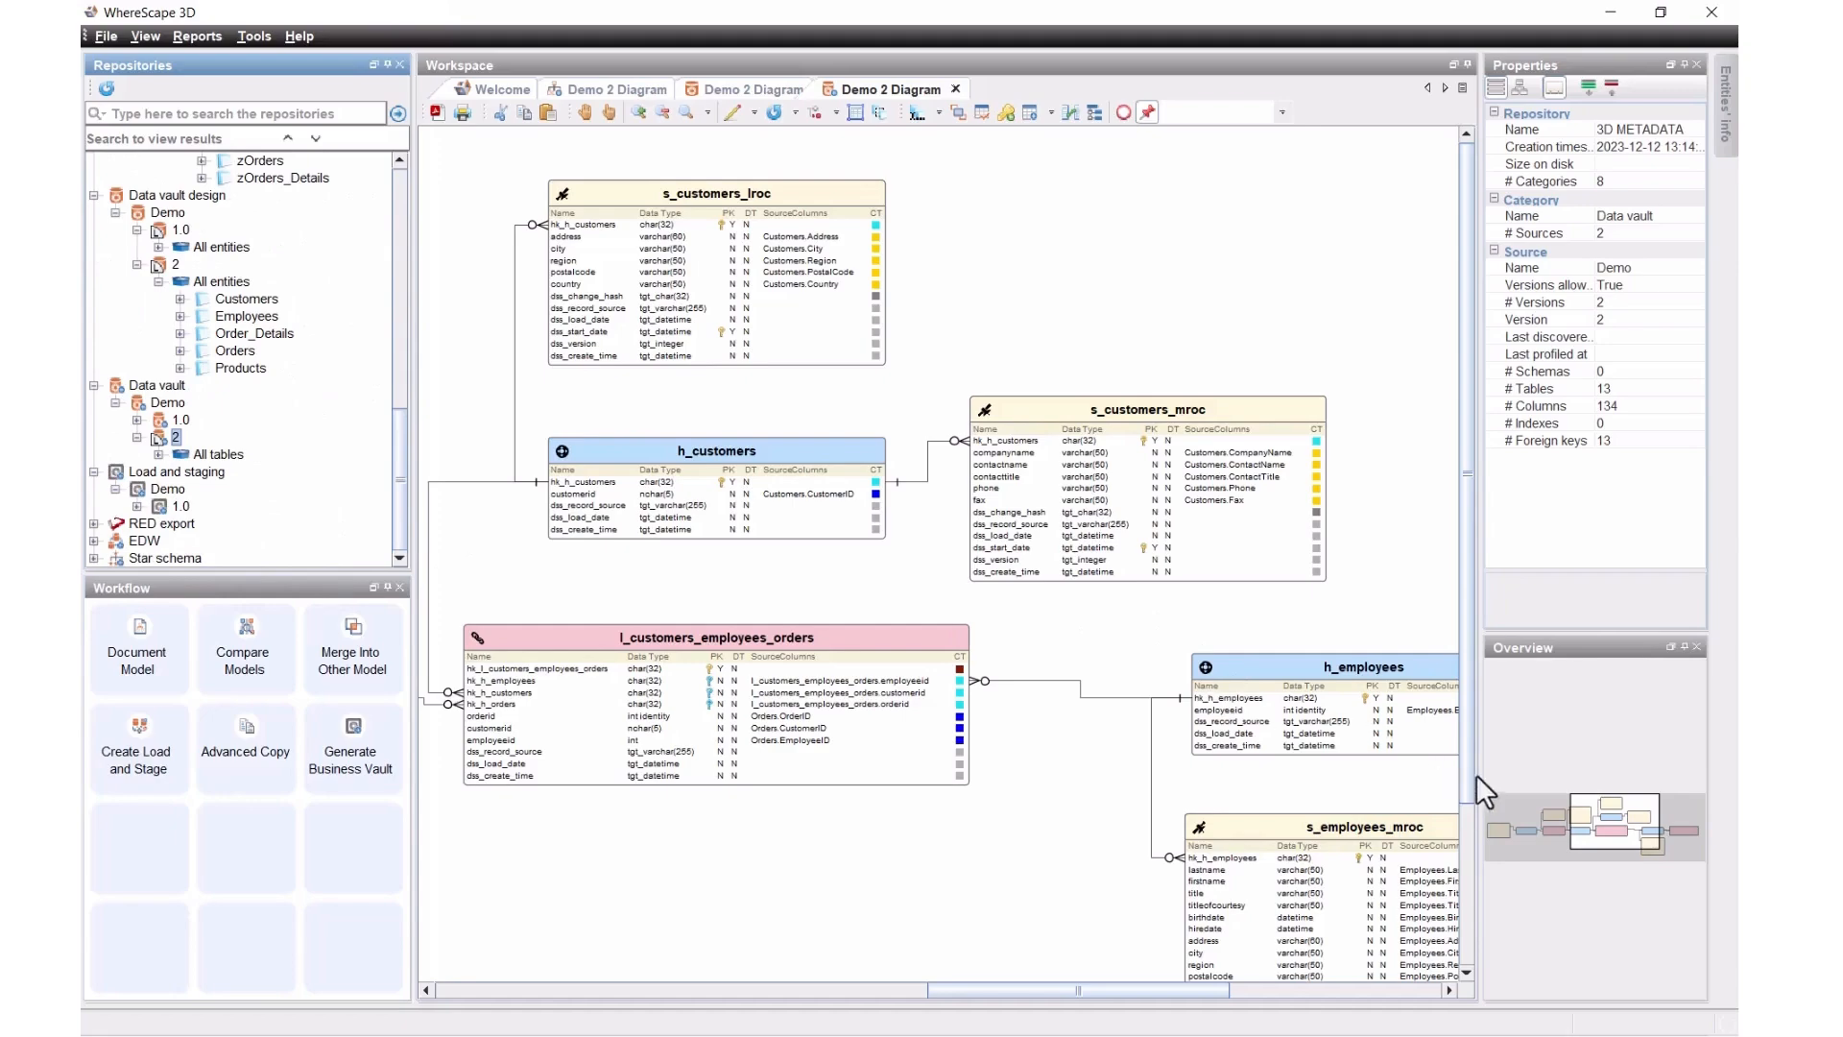
mouse_move(1594, 841)
left_mouse_down()
mouse_move(1534, 846)
mouse_move(1642, 845)
mouse_move(1576, 845)
left_mouse_up()
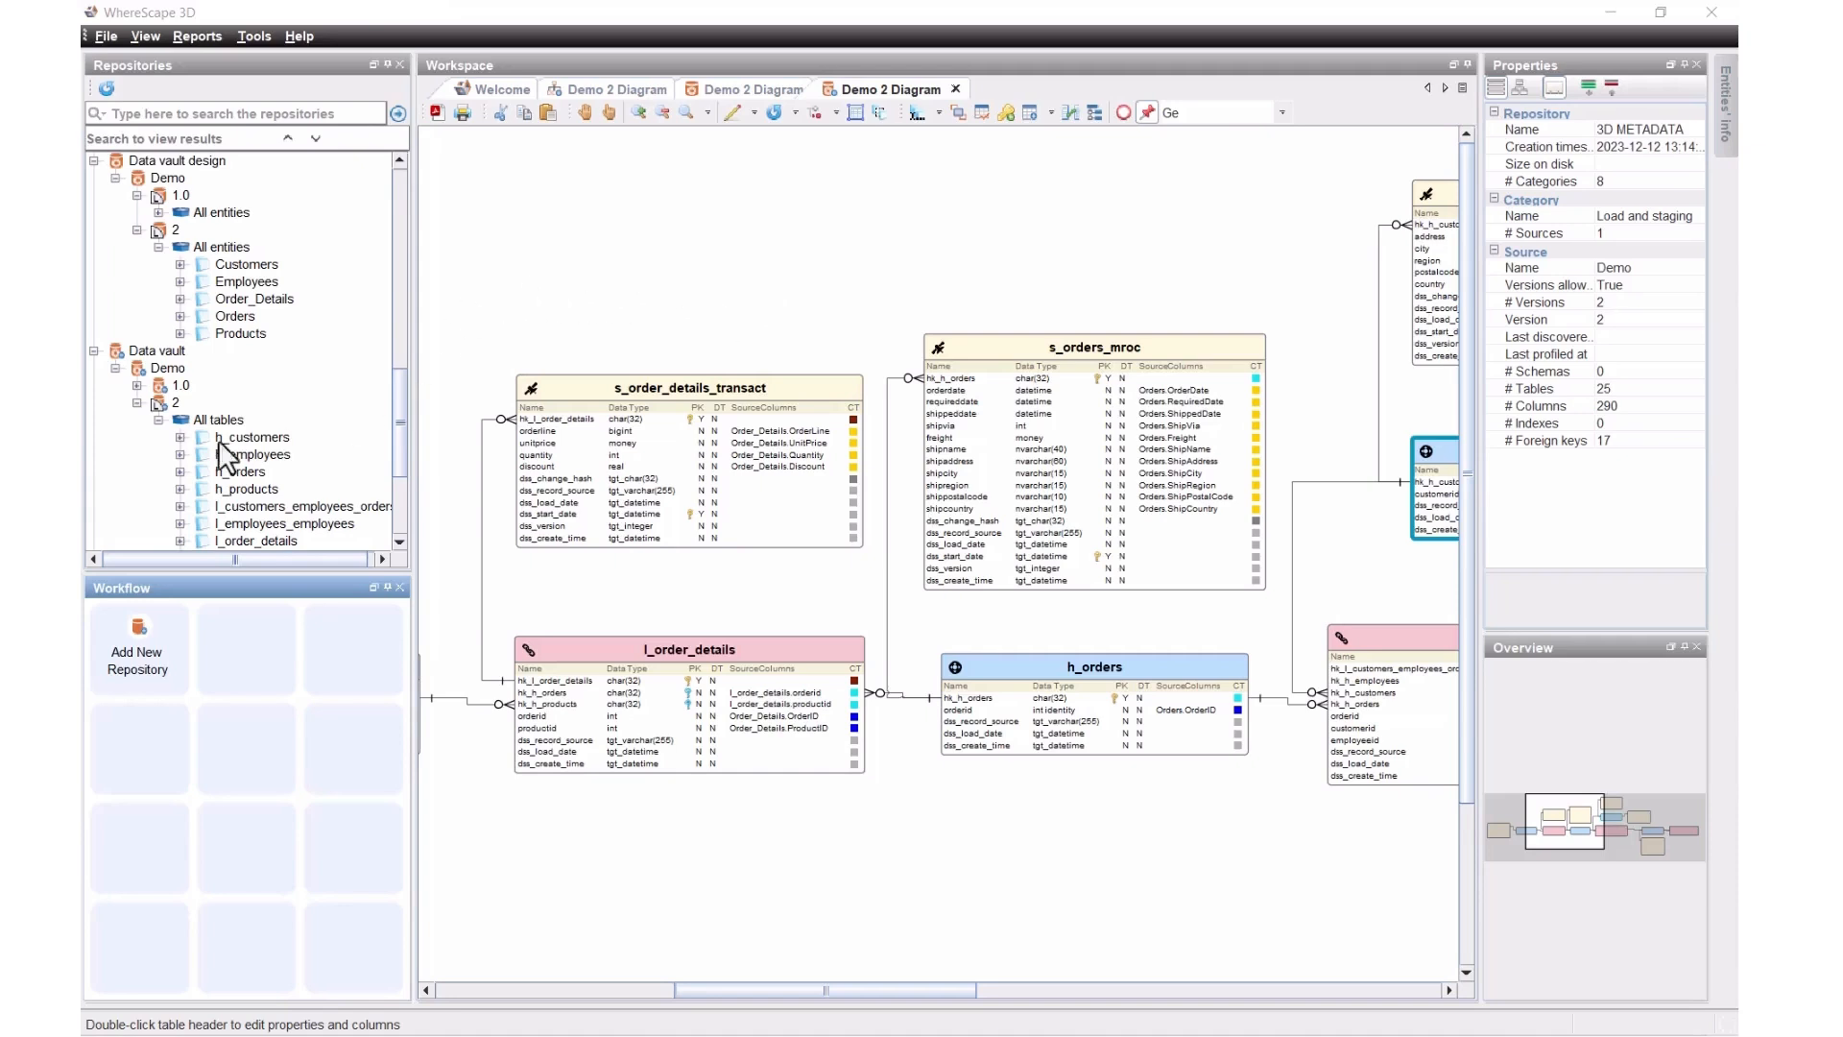
Step: Generate Load and staging Demo version 2 from Data vault Demo 2, accepting the default conversions
left_click(173, 402)
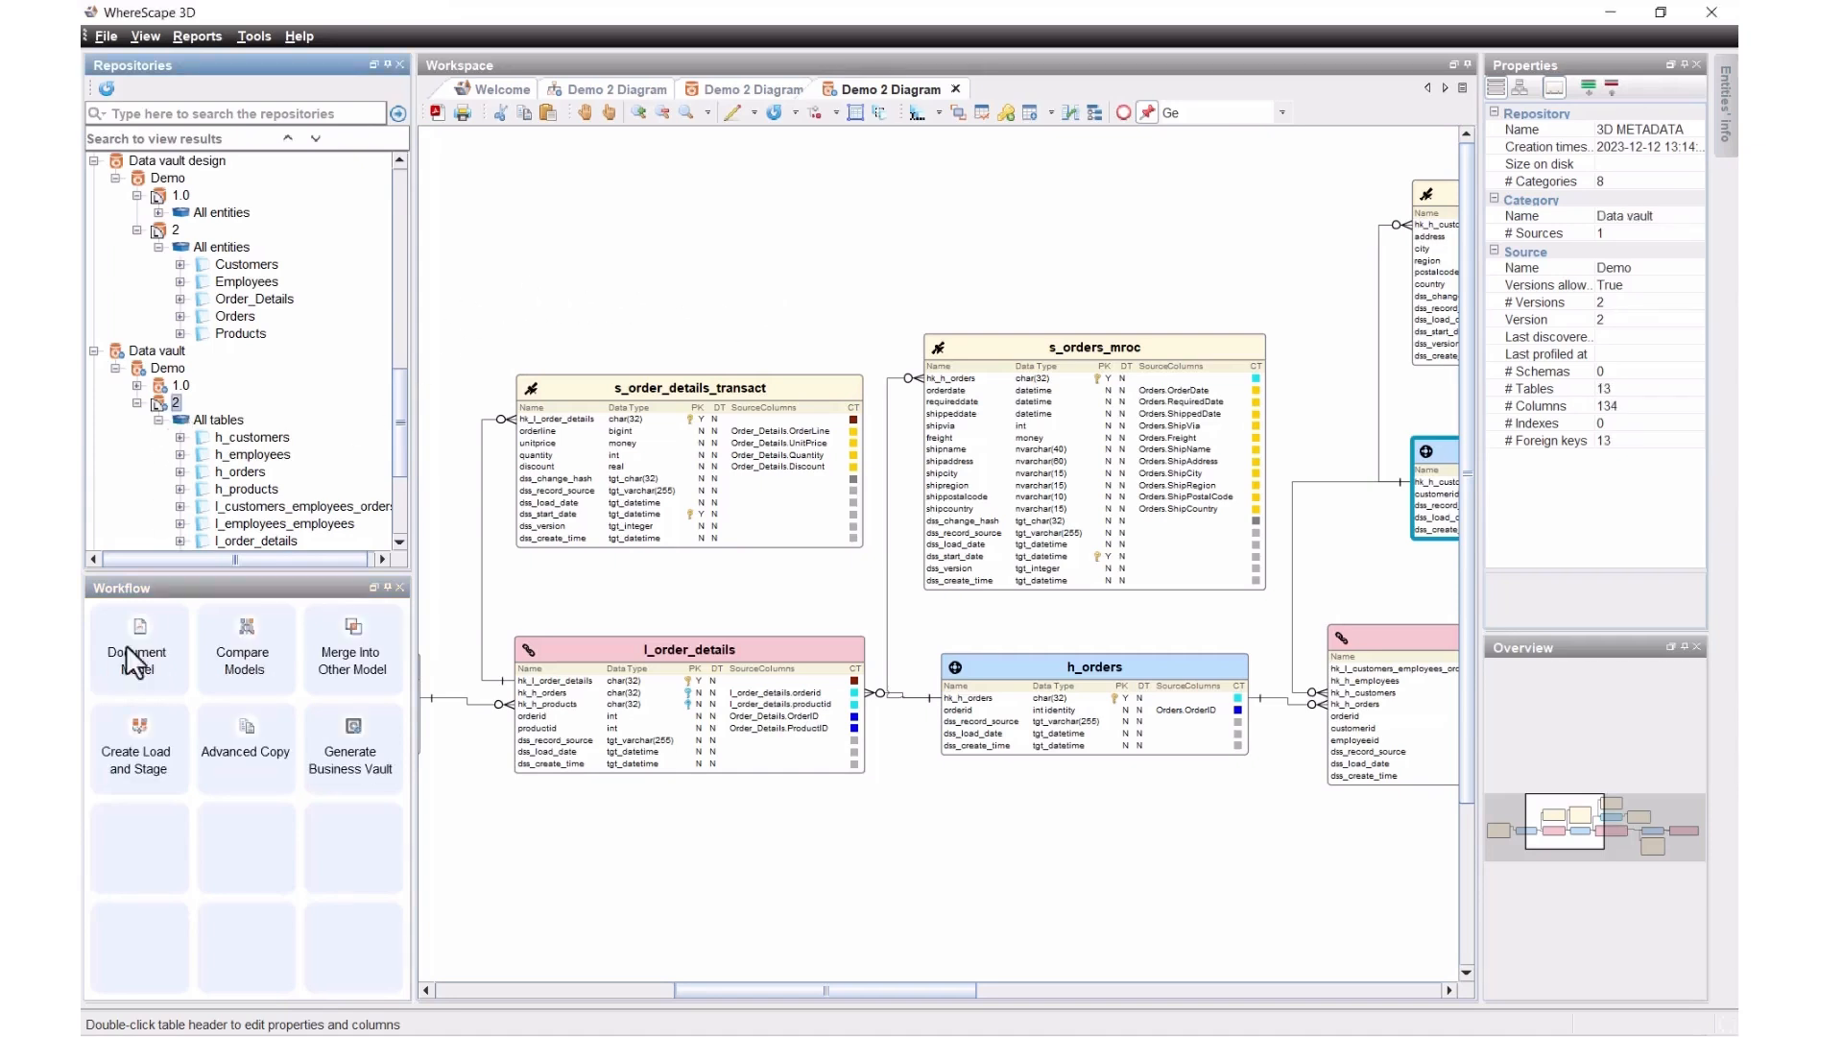
left_click(129, 756)
left_click(745, 413)
left_click(789, 430)
left_click(786, 726)
type("2")
left_click(1067, 790)
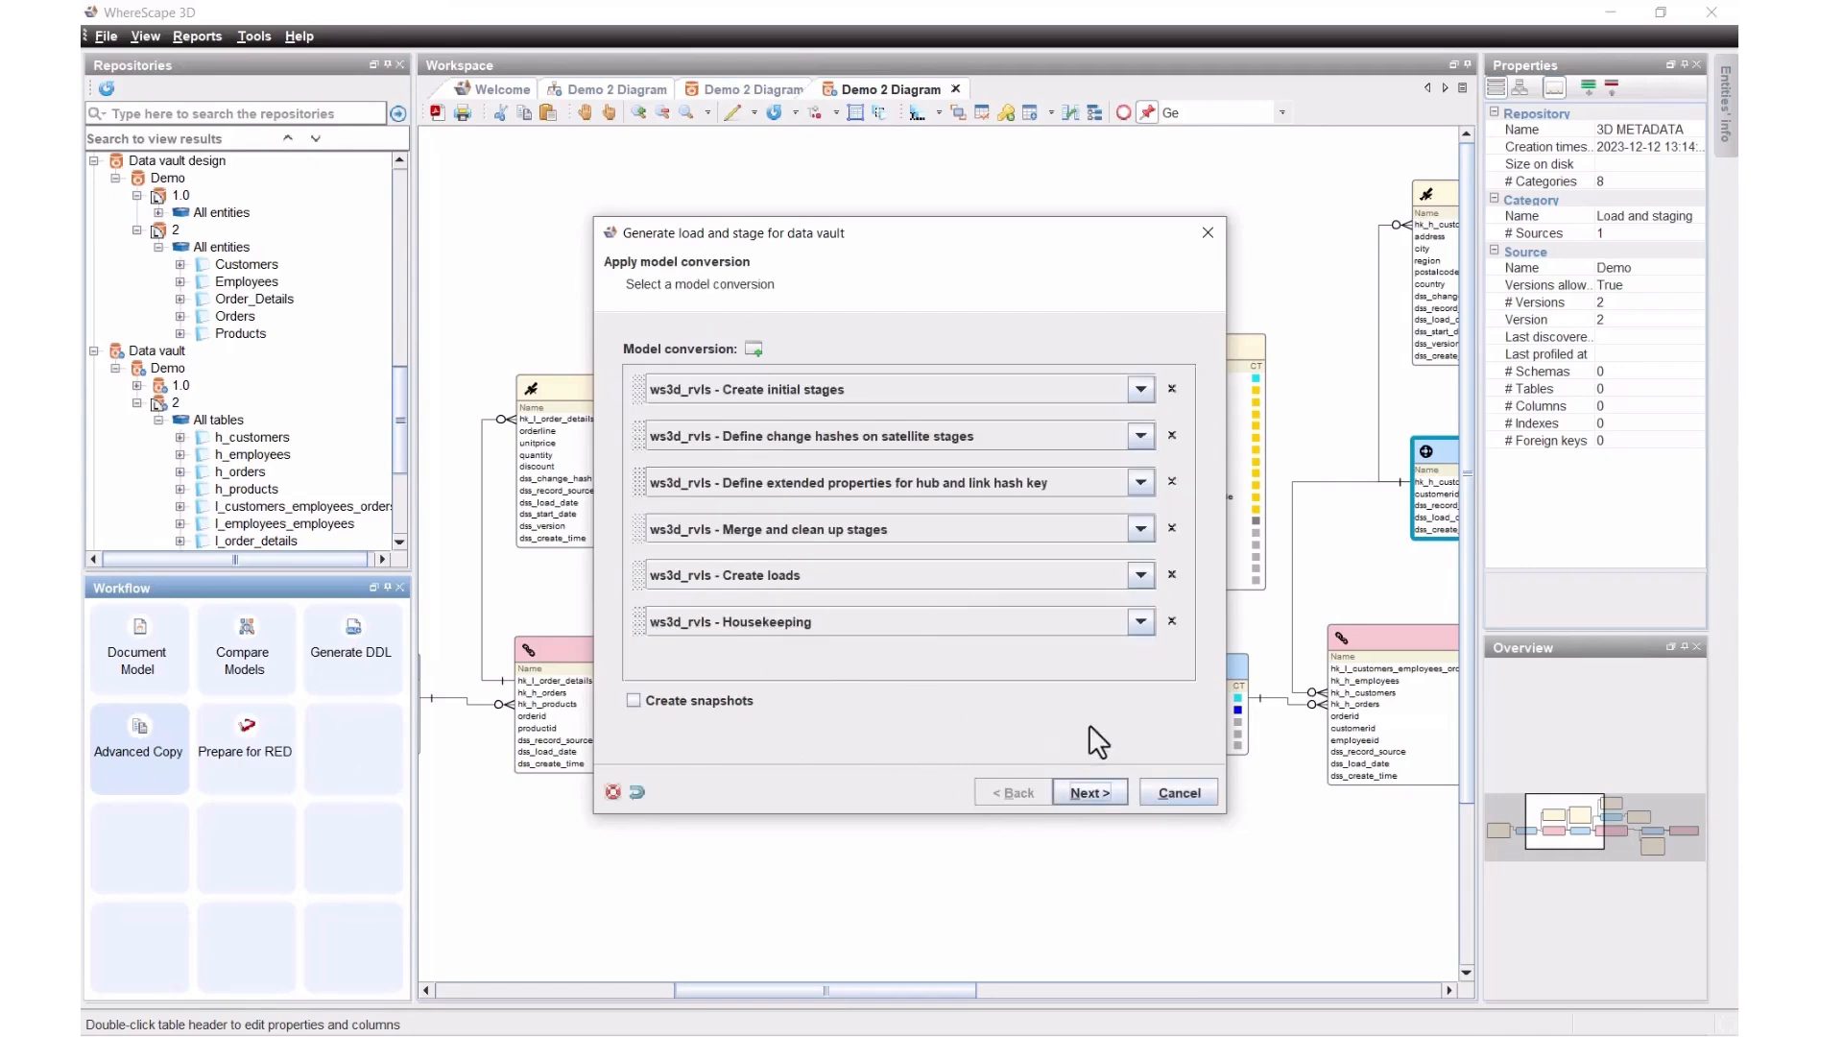
left_click(1075, 792)
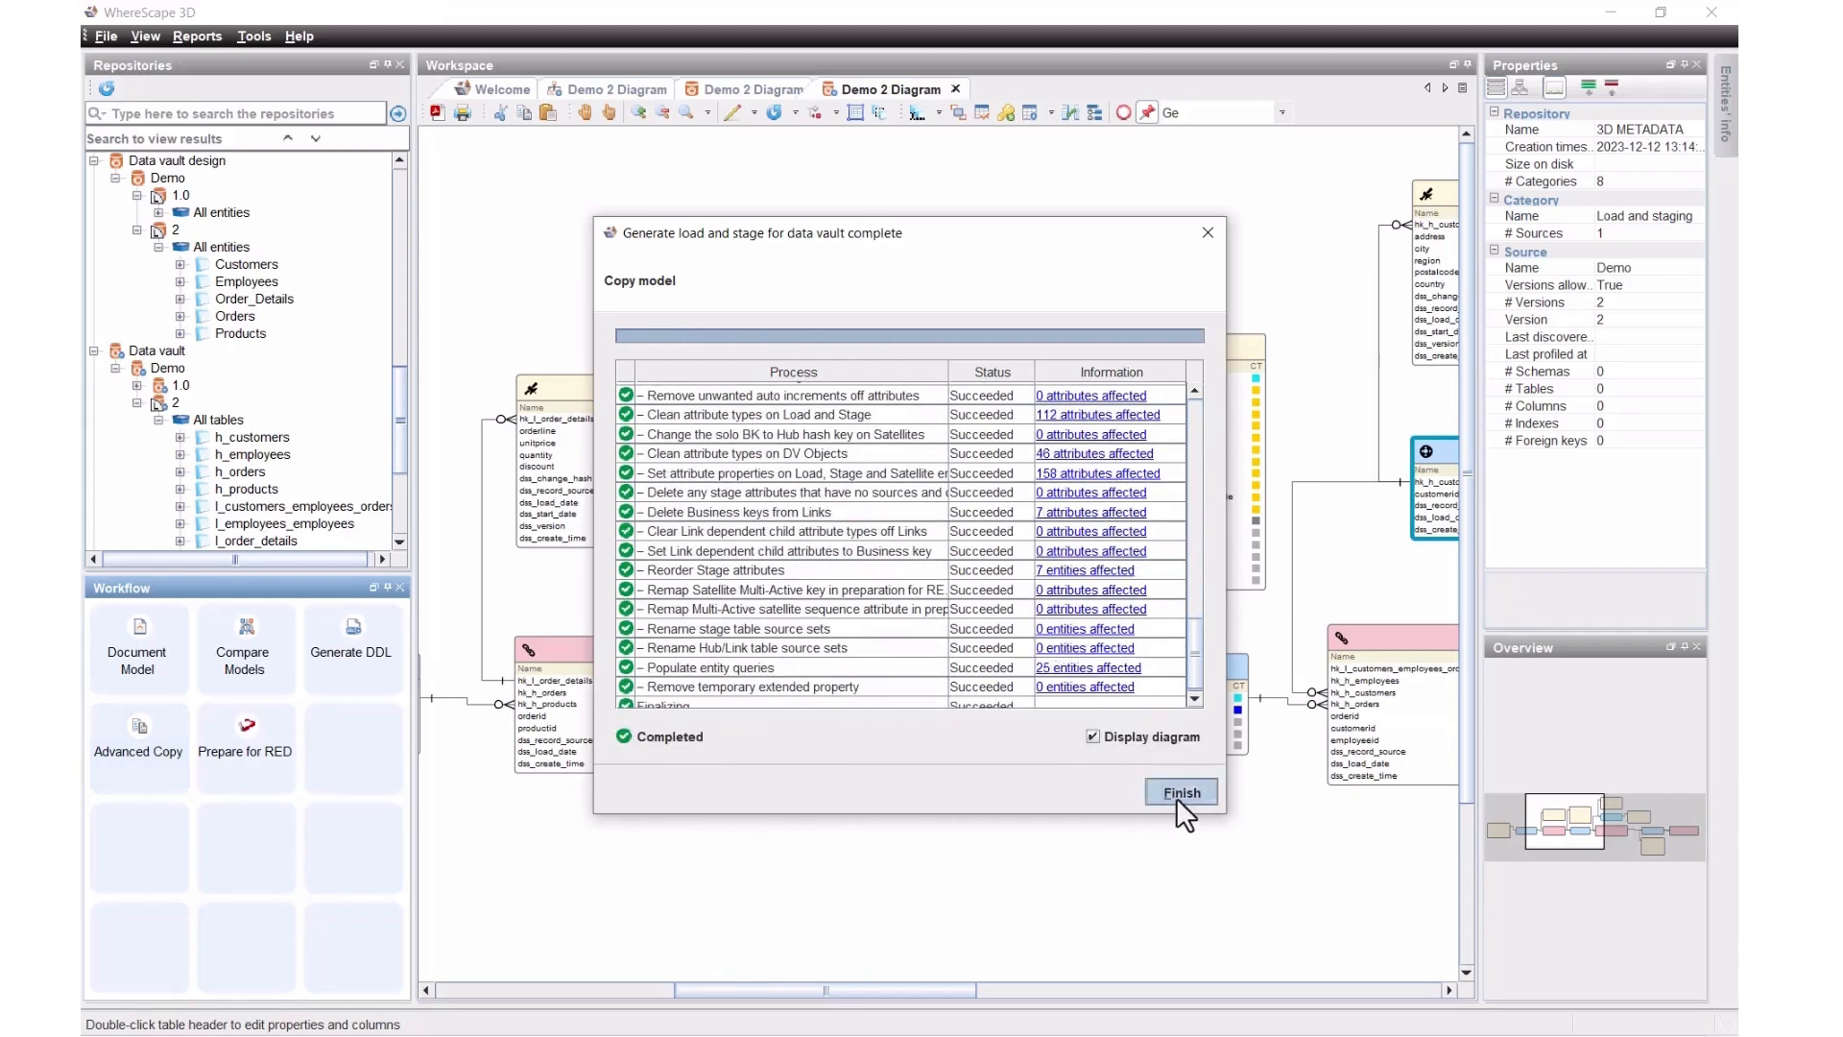
left_click(1177, 797)
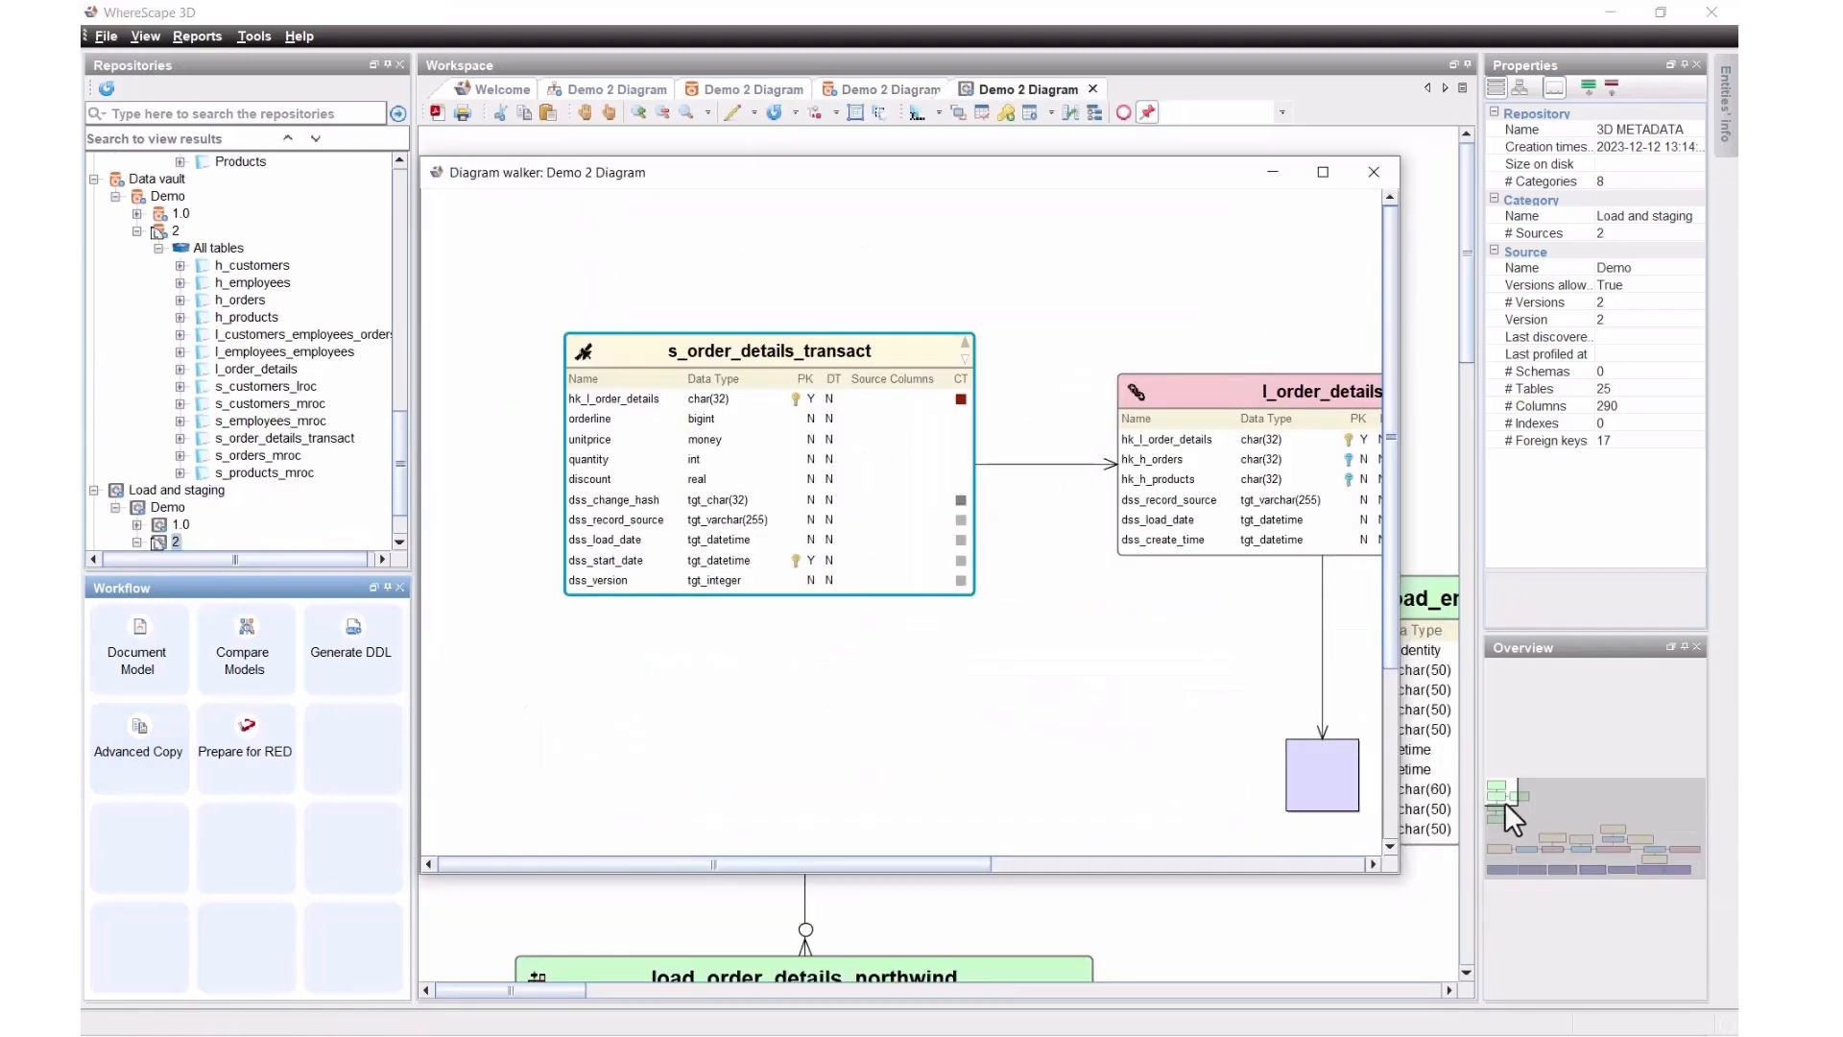
Step: Trace the h_customers table source and scroll through its mappings back to Northwind dbo.Customers
left_click_drag(1505, 803, 1598, 843)
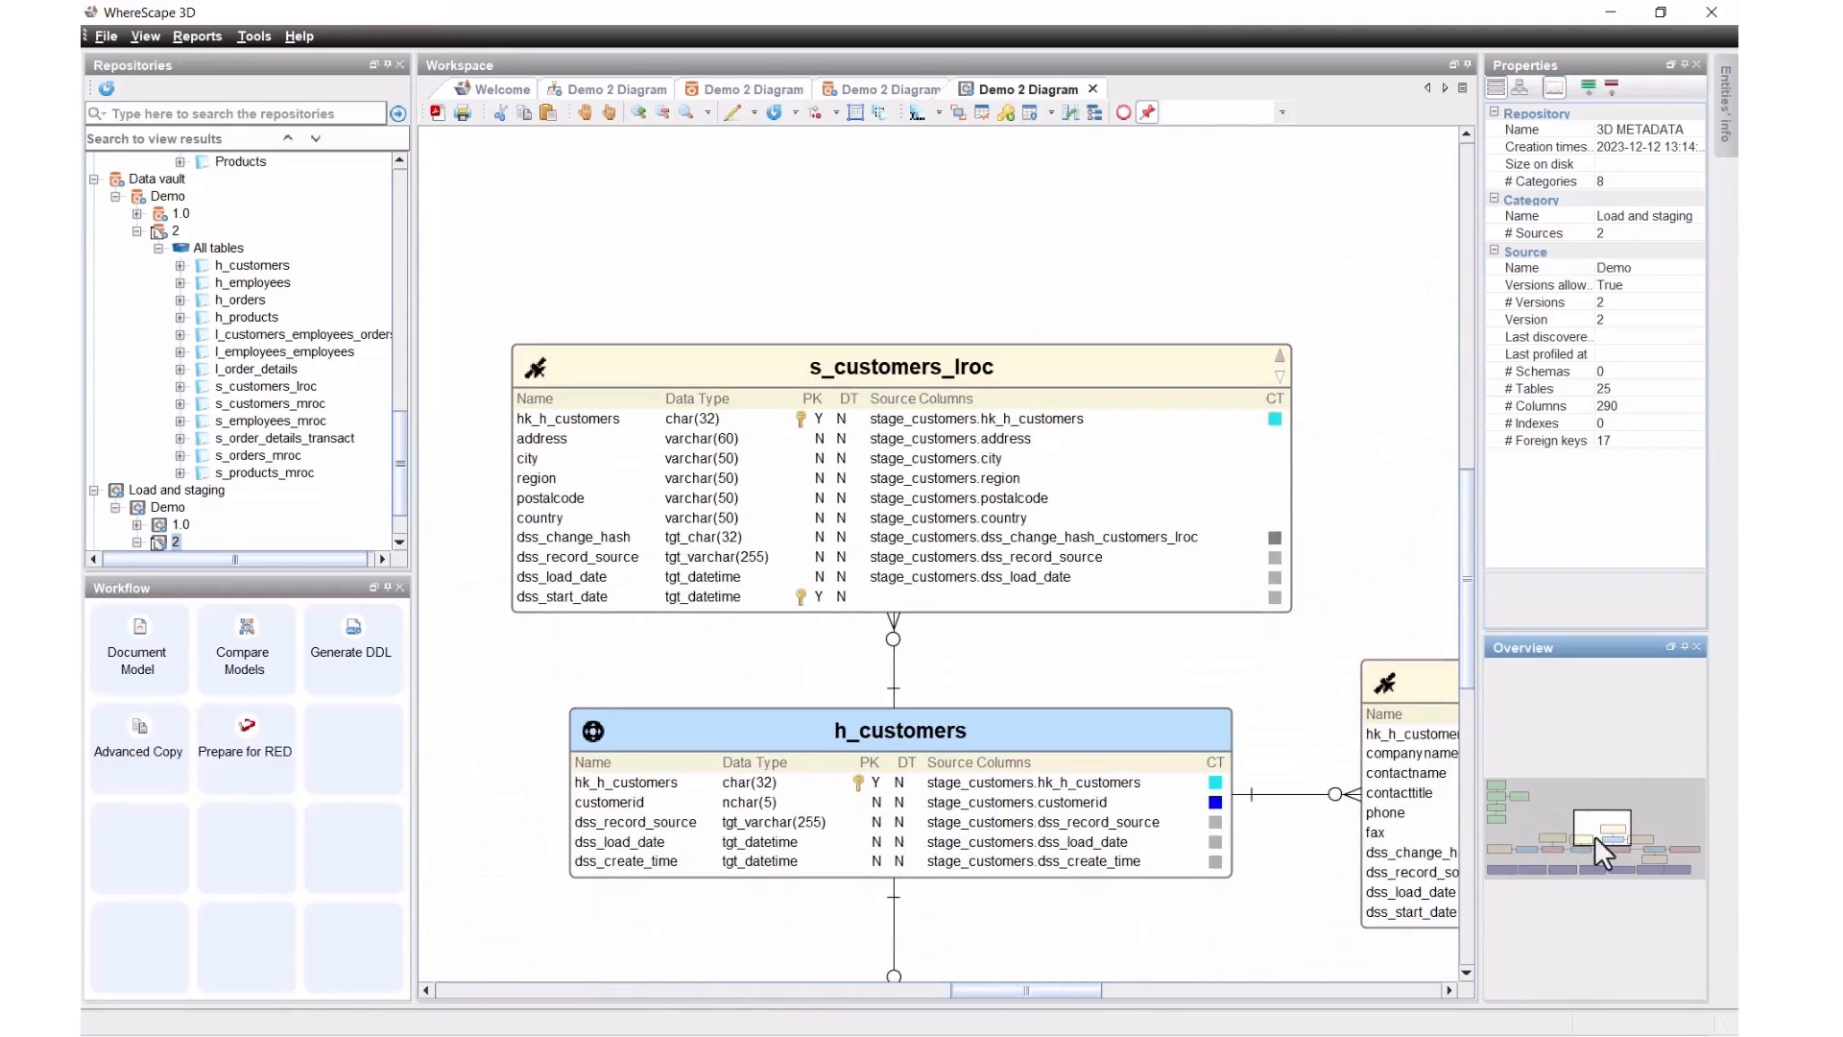
right_click(1058, 750)
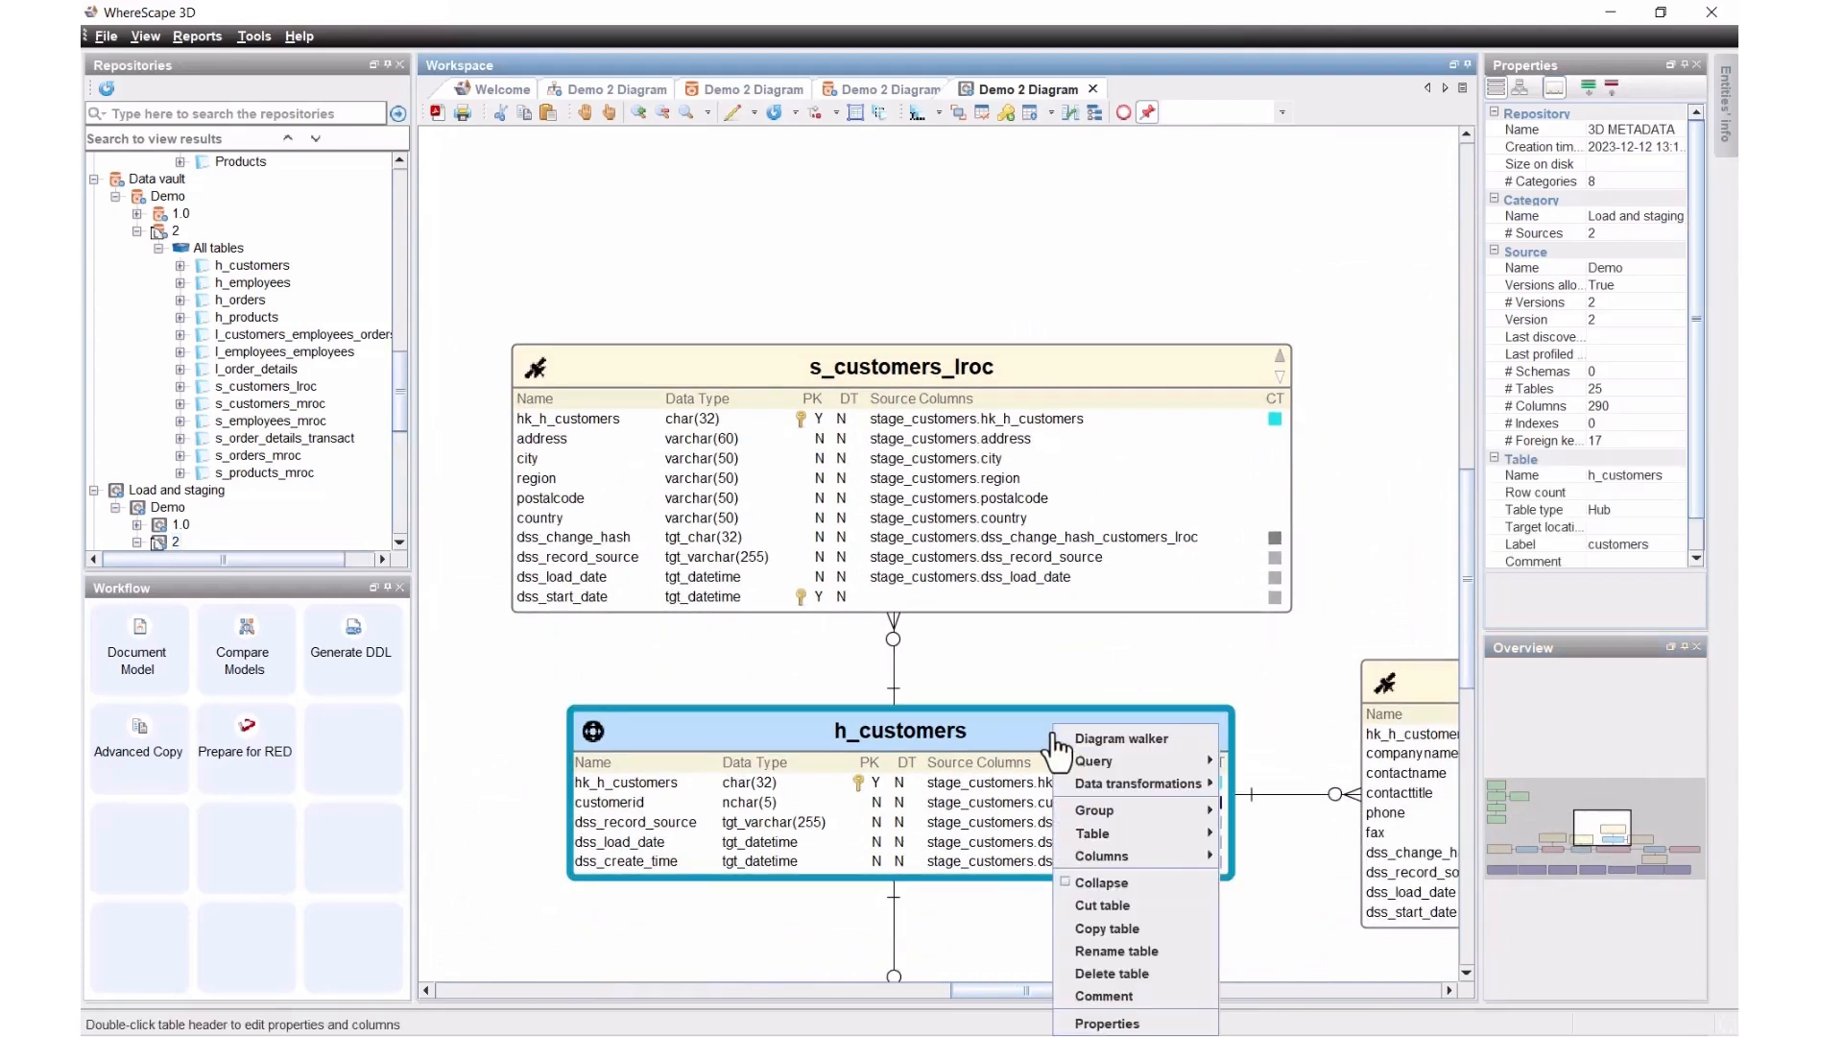
mouse_move(1202, 831)
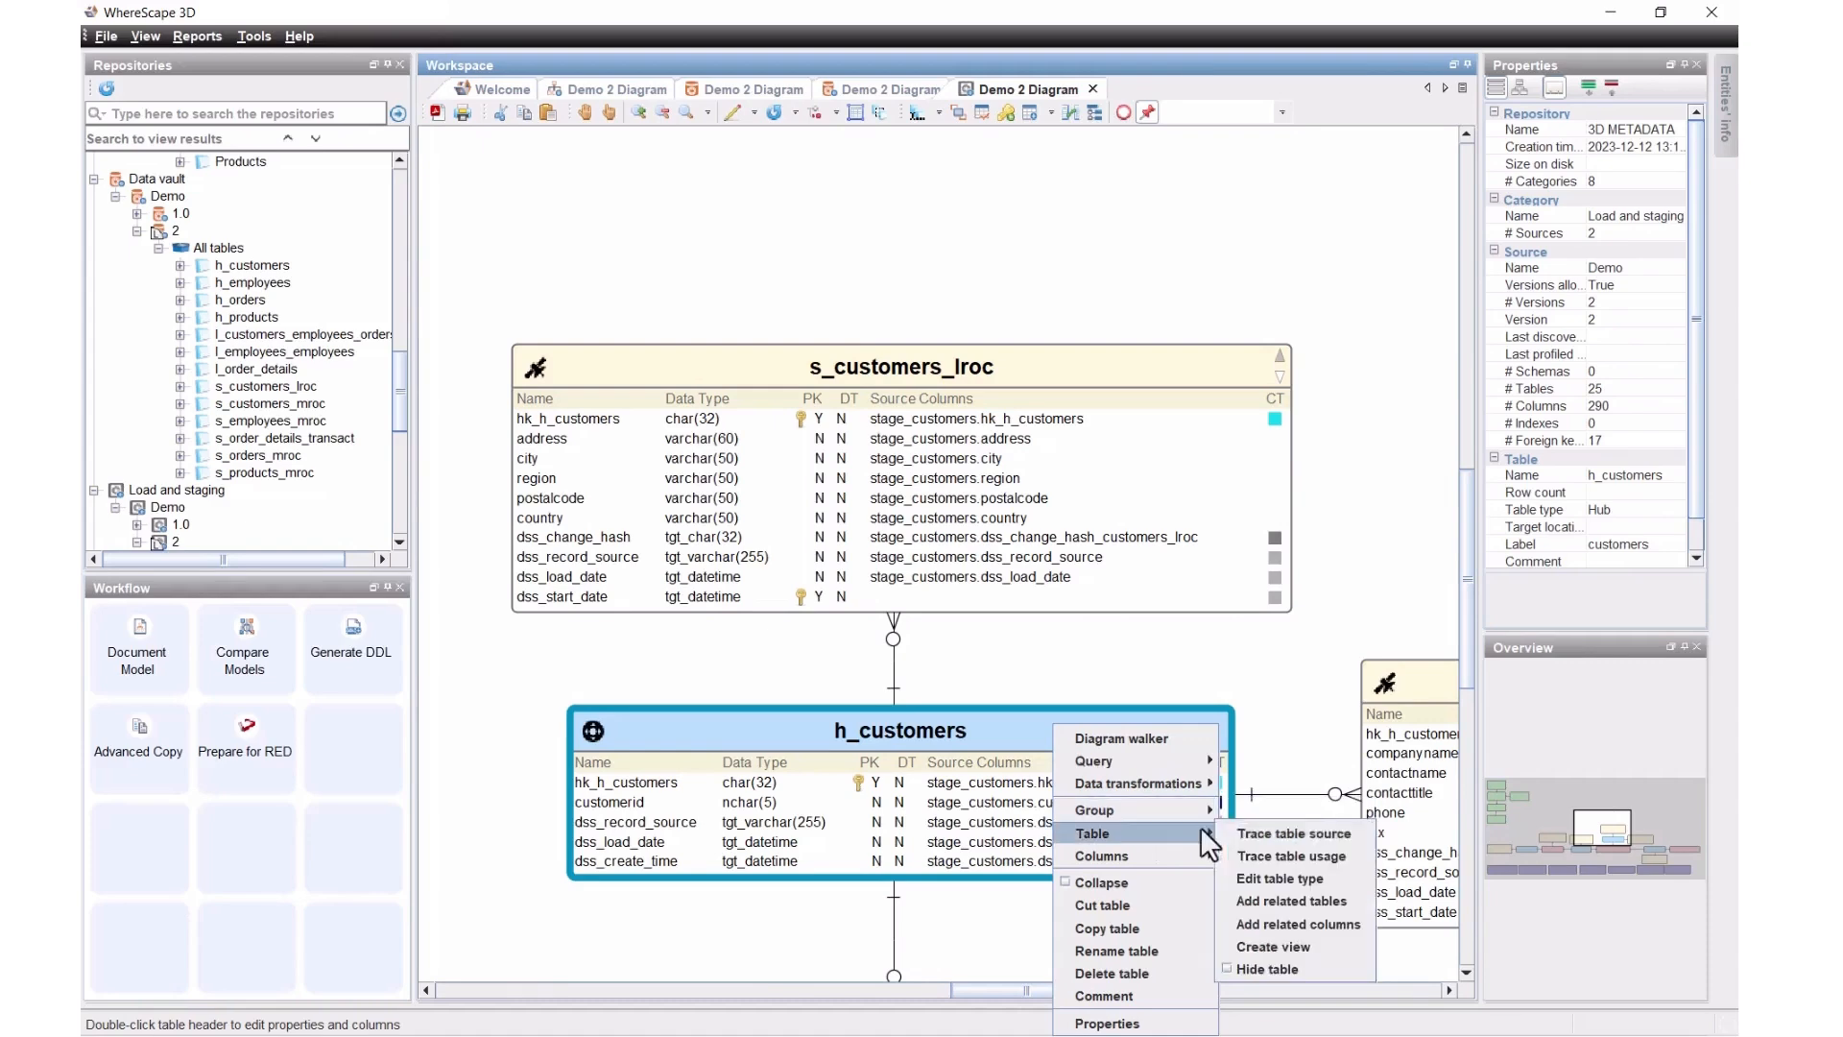
left_click(1246, 832)
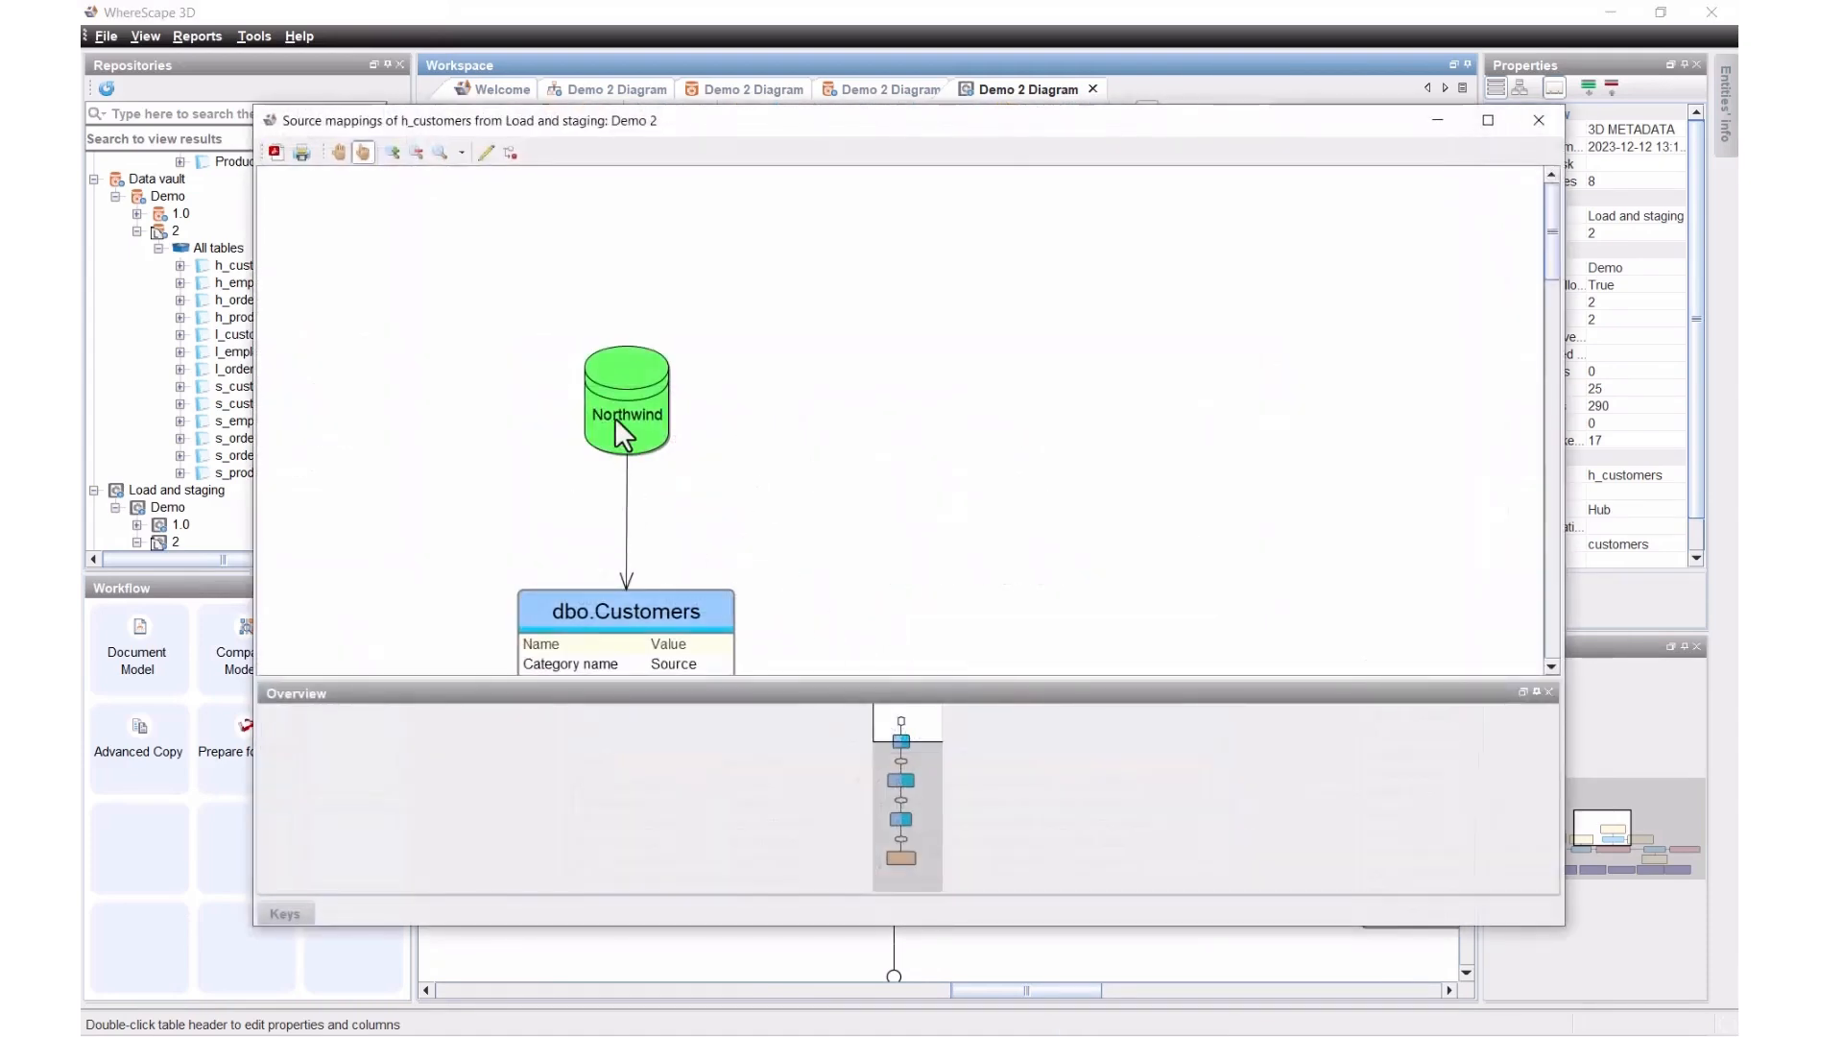
scroll(615, 419, "down", 5)
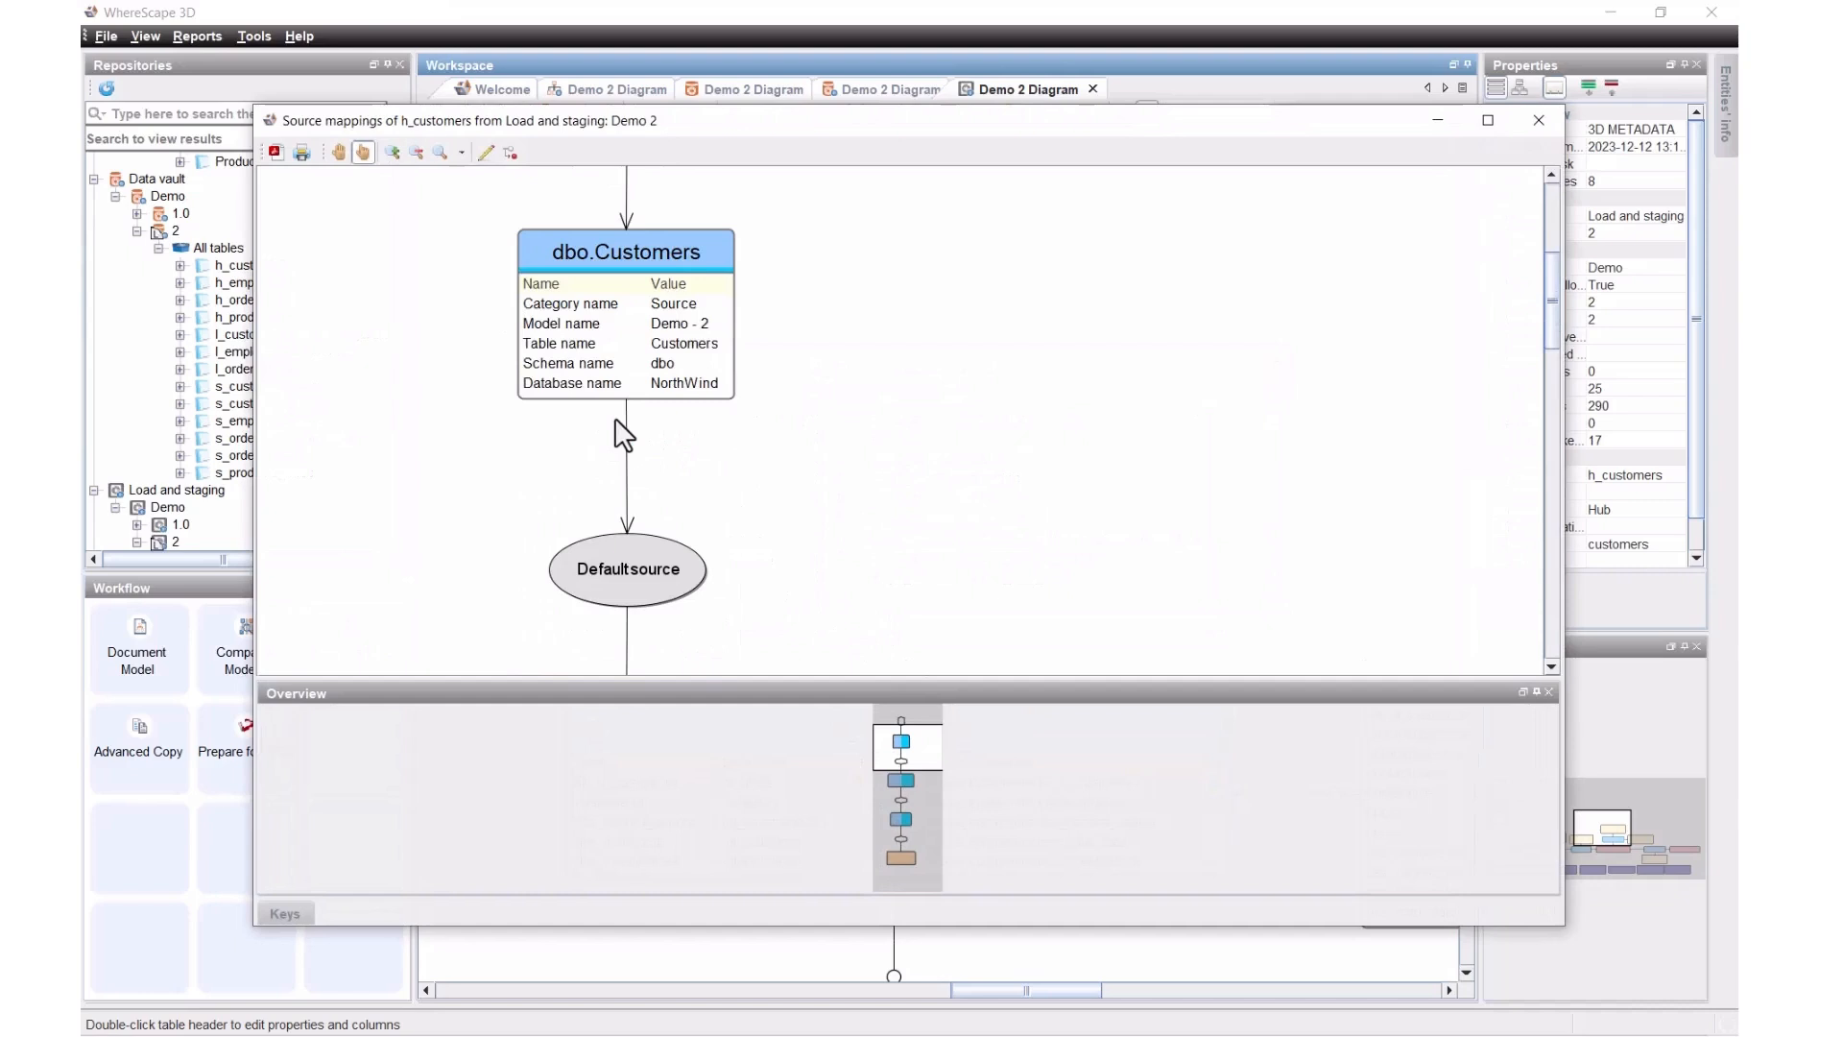
scroll(622, 437, "down", 10)
scroll(615, 419, "down", 10)
scroll(615, 419, "down", 6)
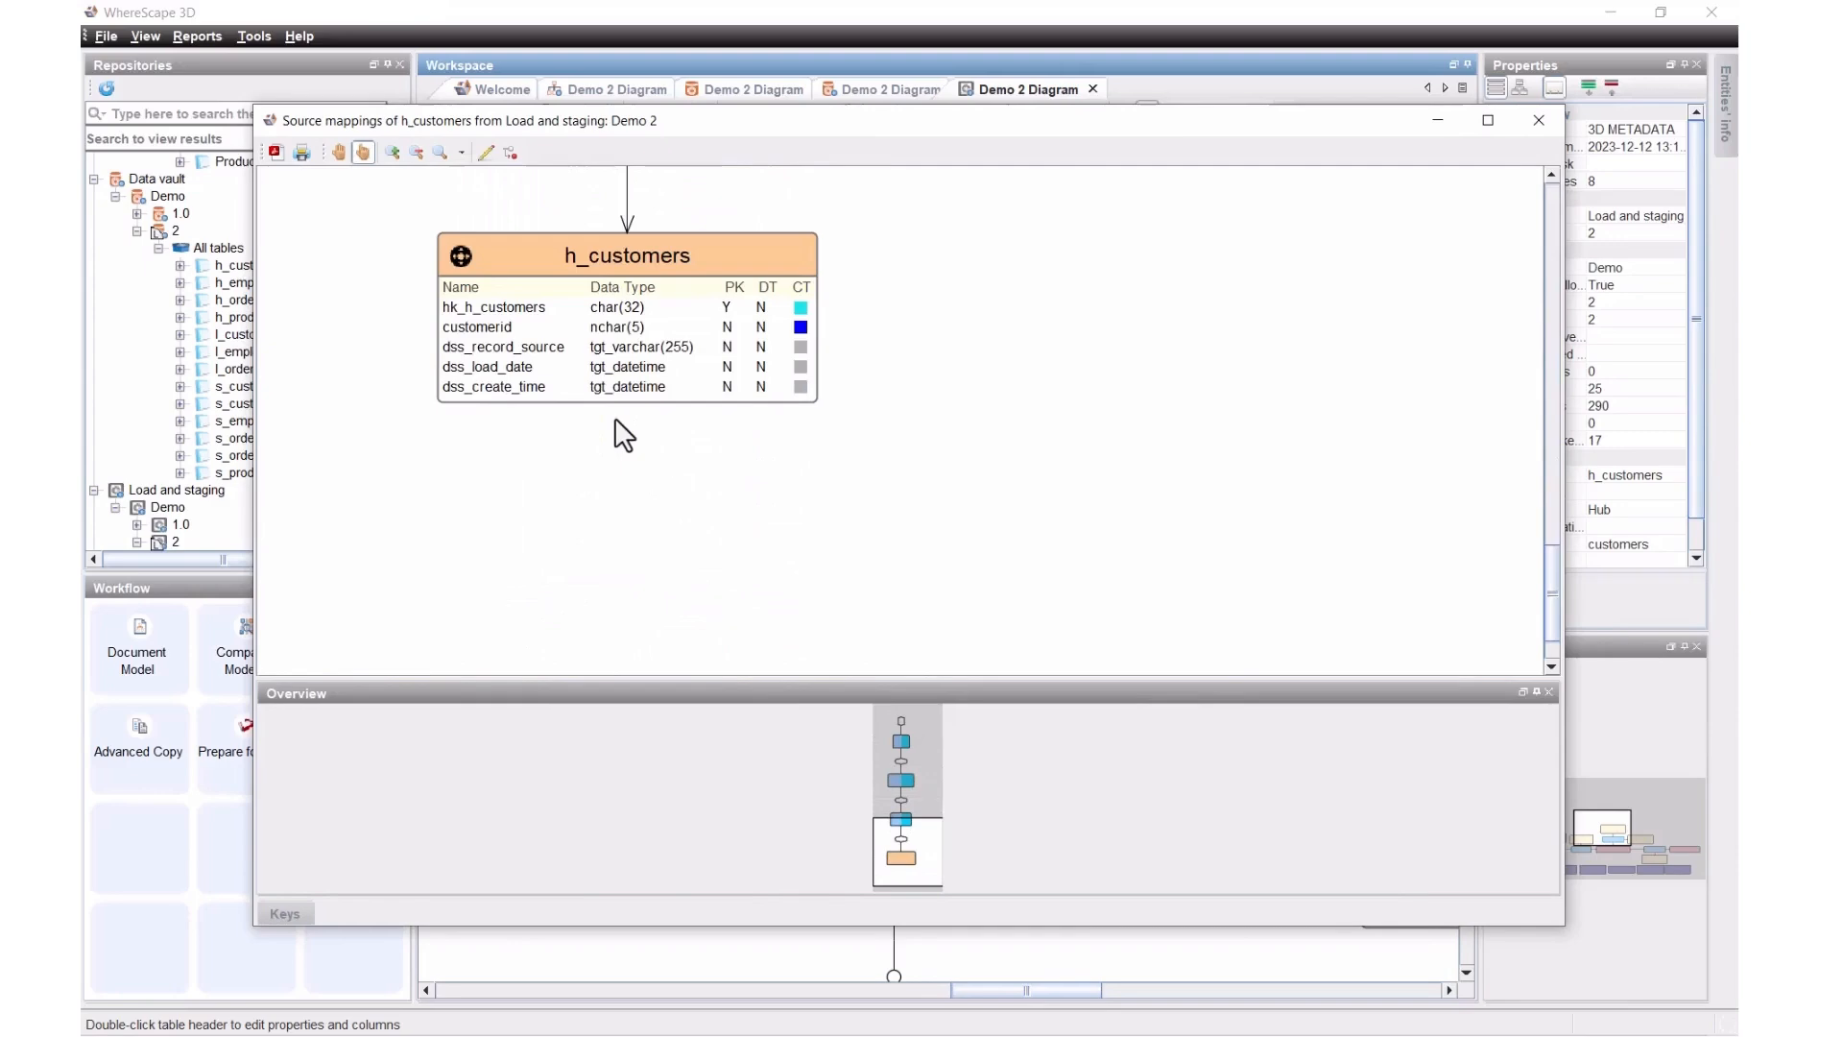
scroll(615, 419, "up", 8)
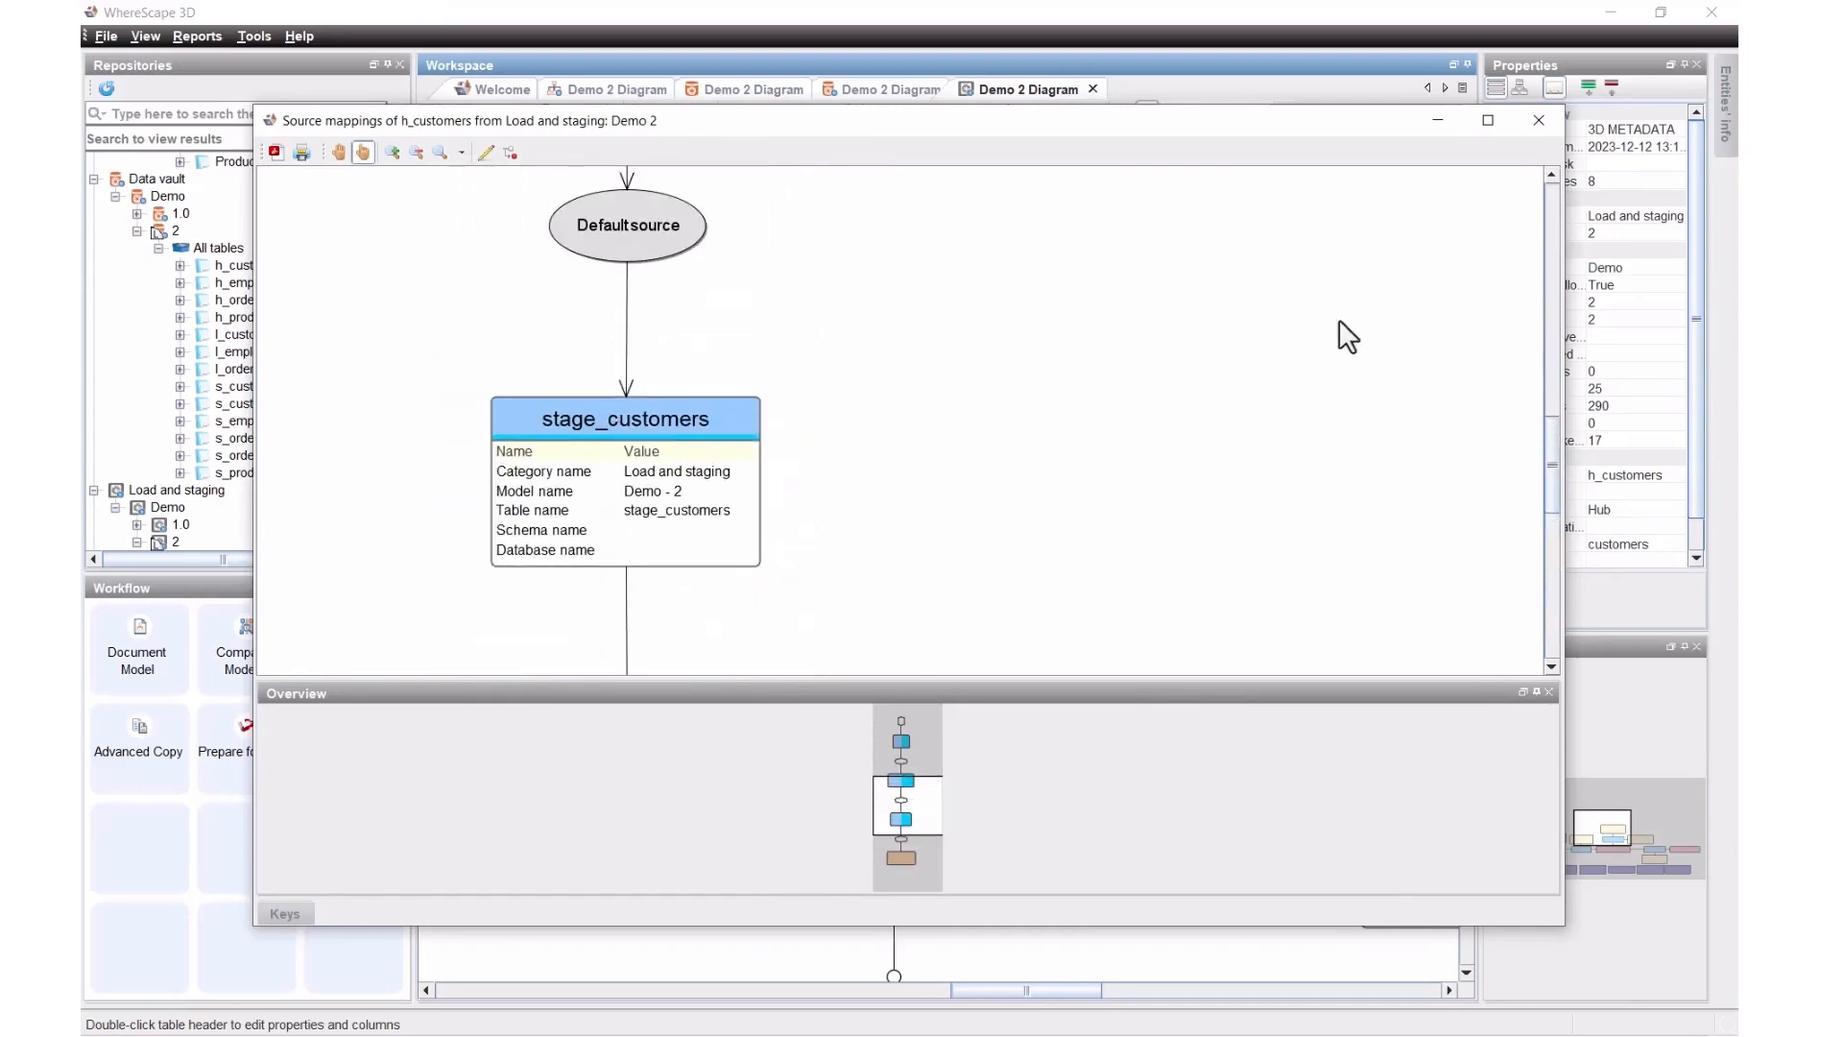
left_click(1539, 120)
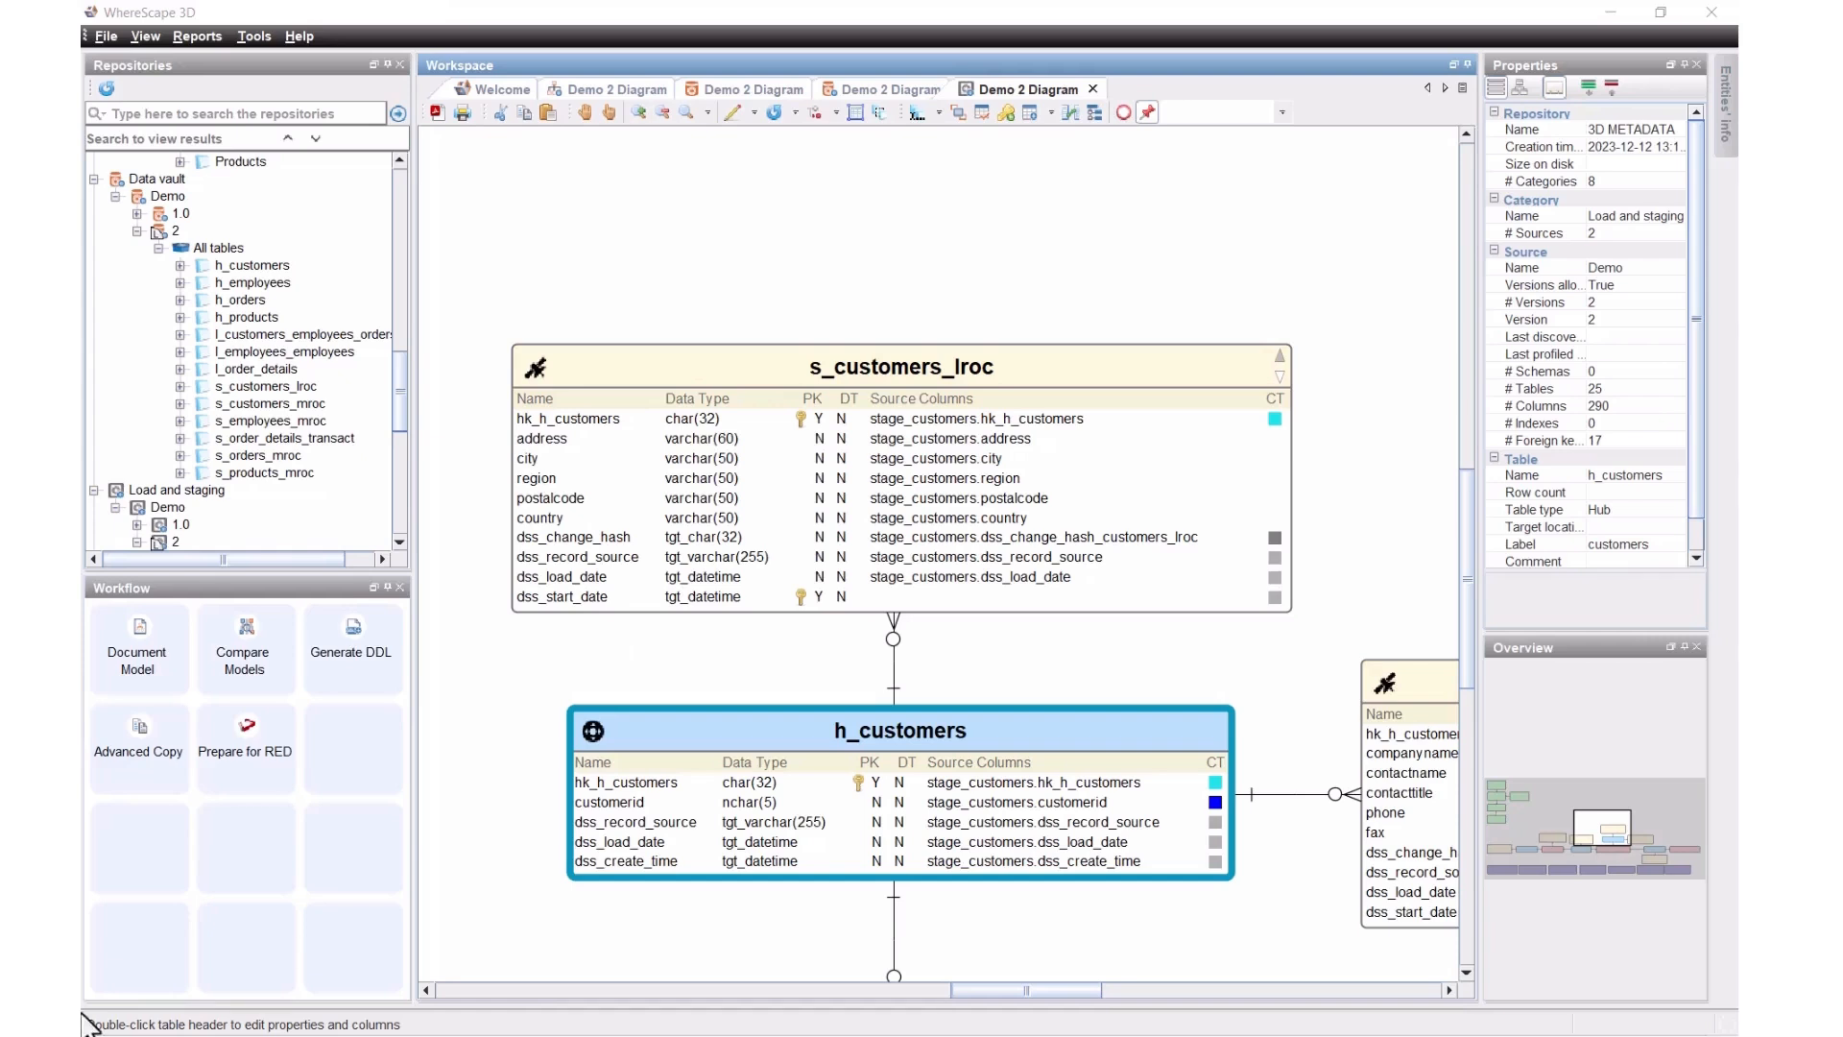
Step: Start Prepare for RED and create a copy of the model as RED export Demo, version 2
left_click(246, 745)
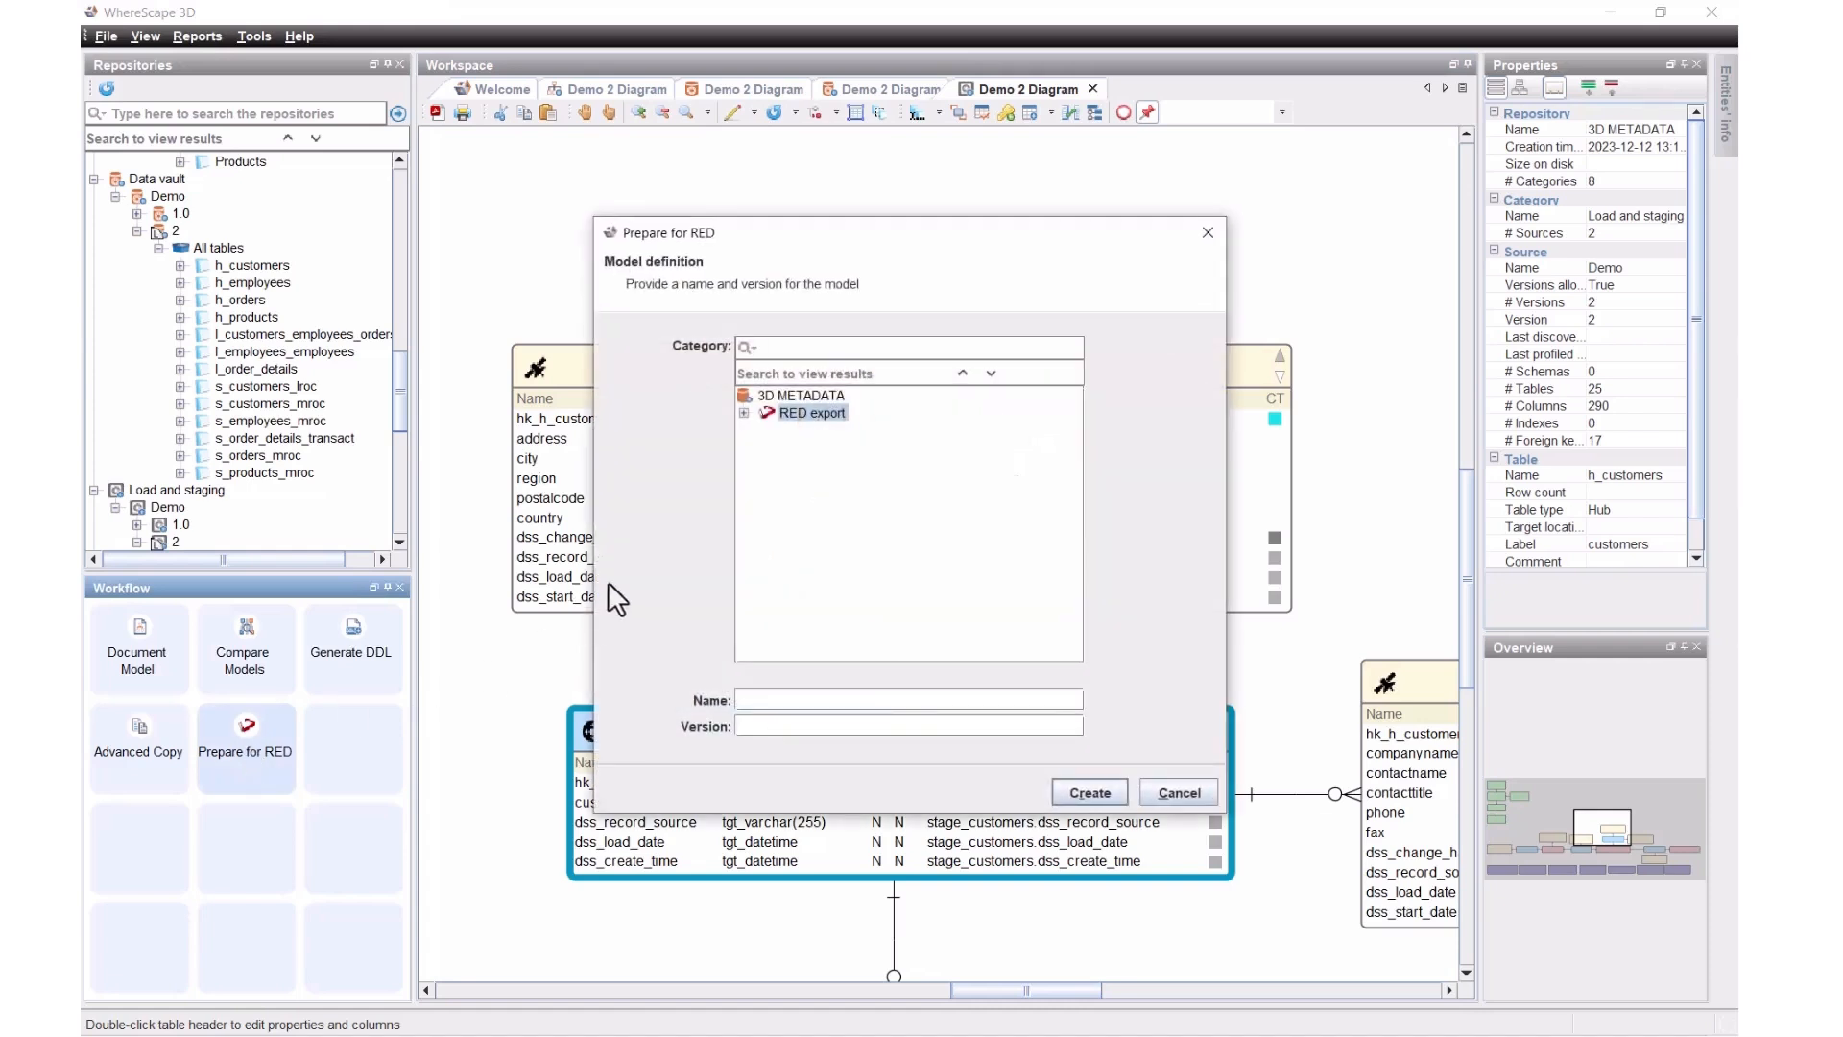
left_click(745, 412)
left_click(812, 437)
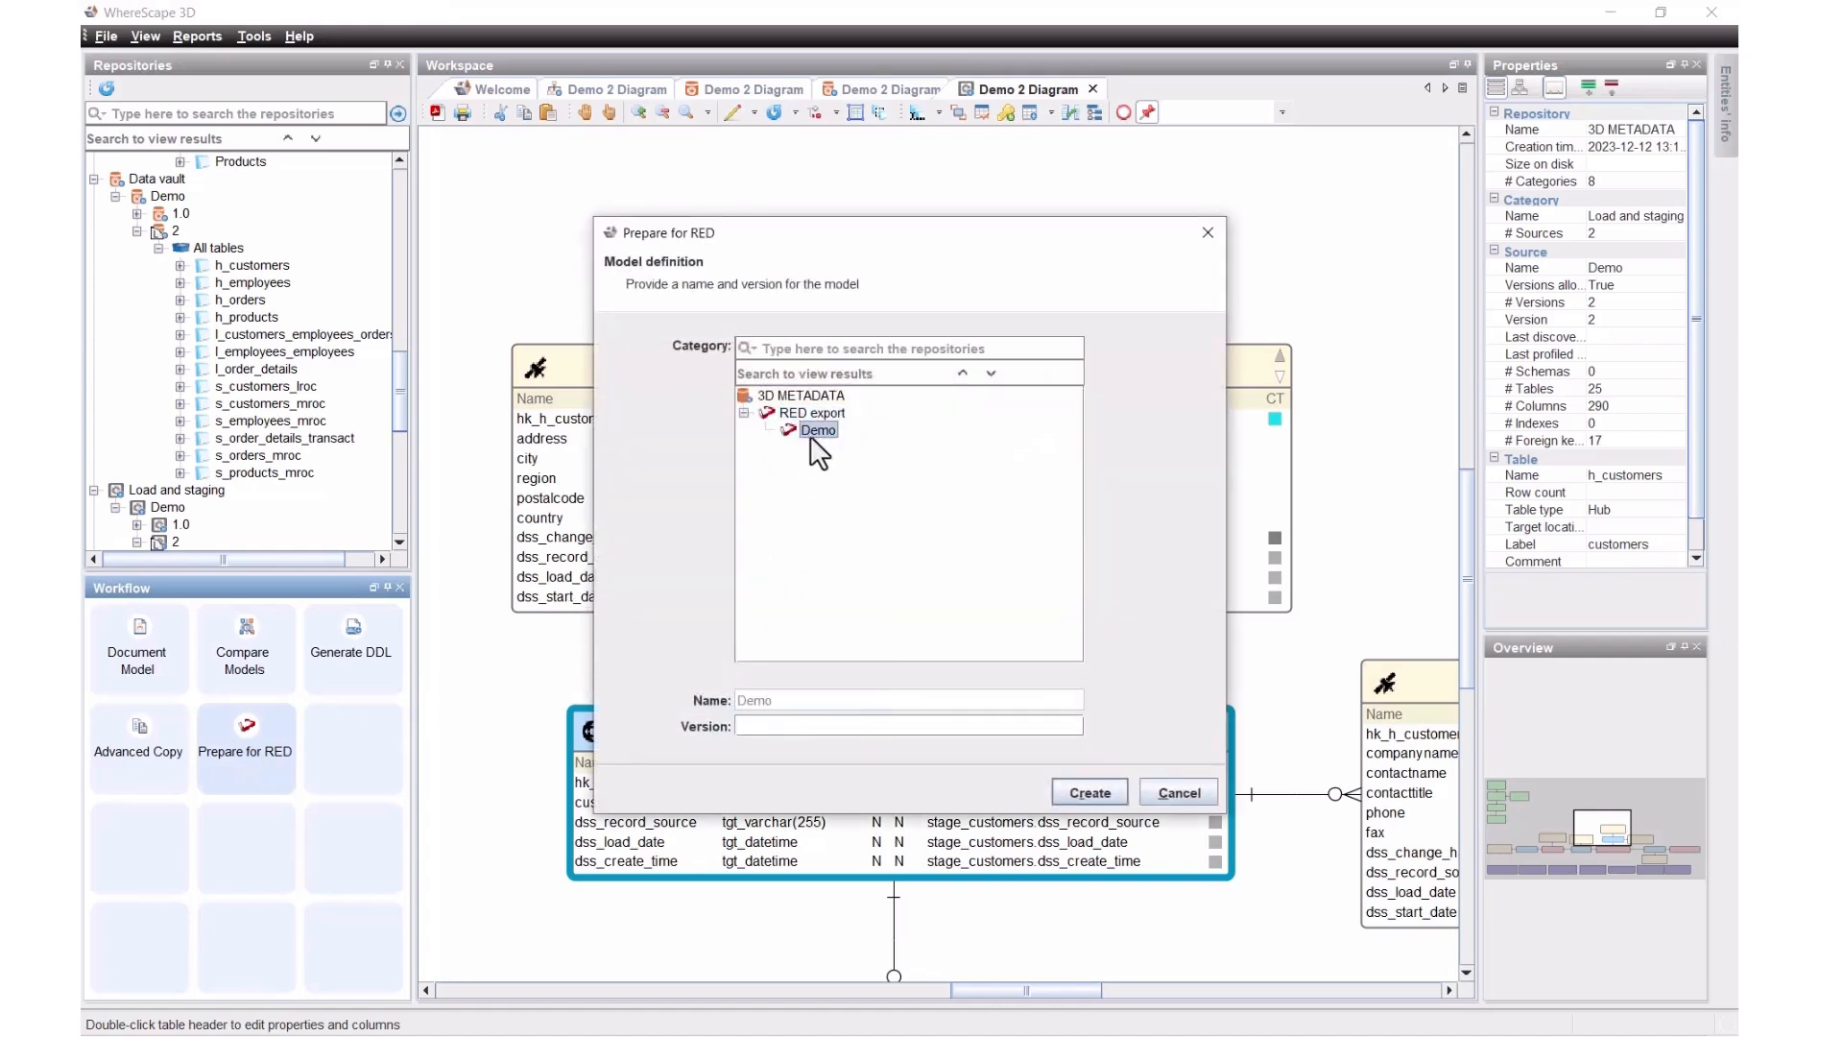
left_click(844, 726)
type("2")
left_click(1091, 791)
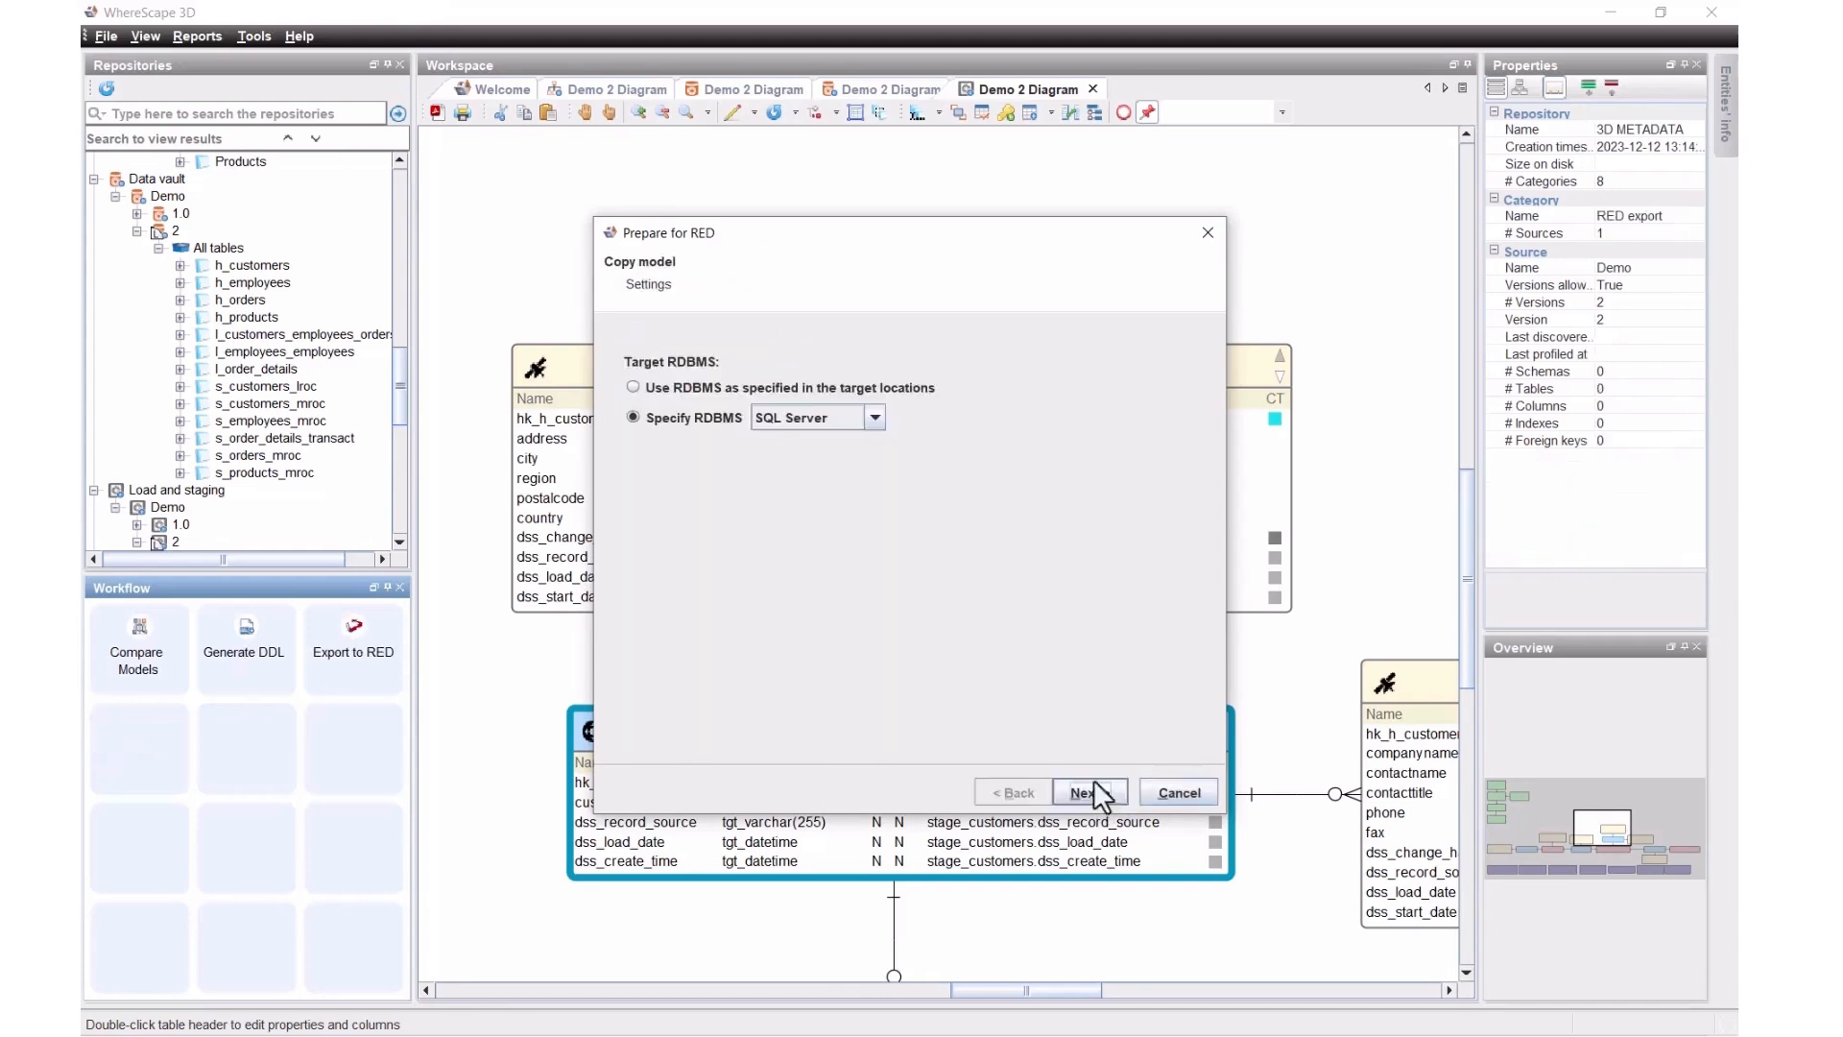
Step: Choose Snowflake as the target RDBMS and run the model copy
left_click(874, 424)
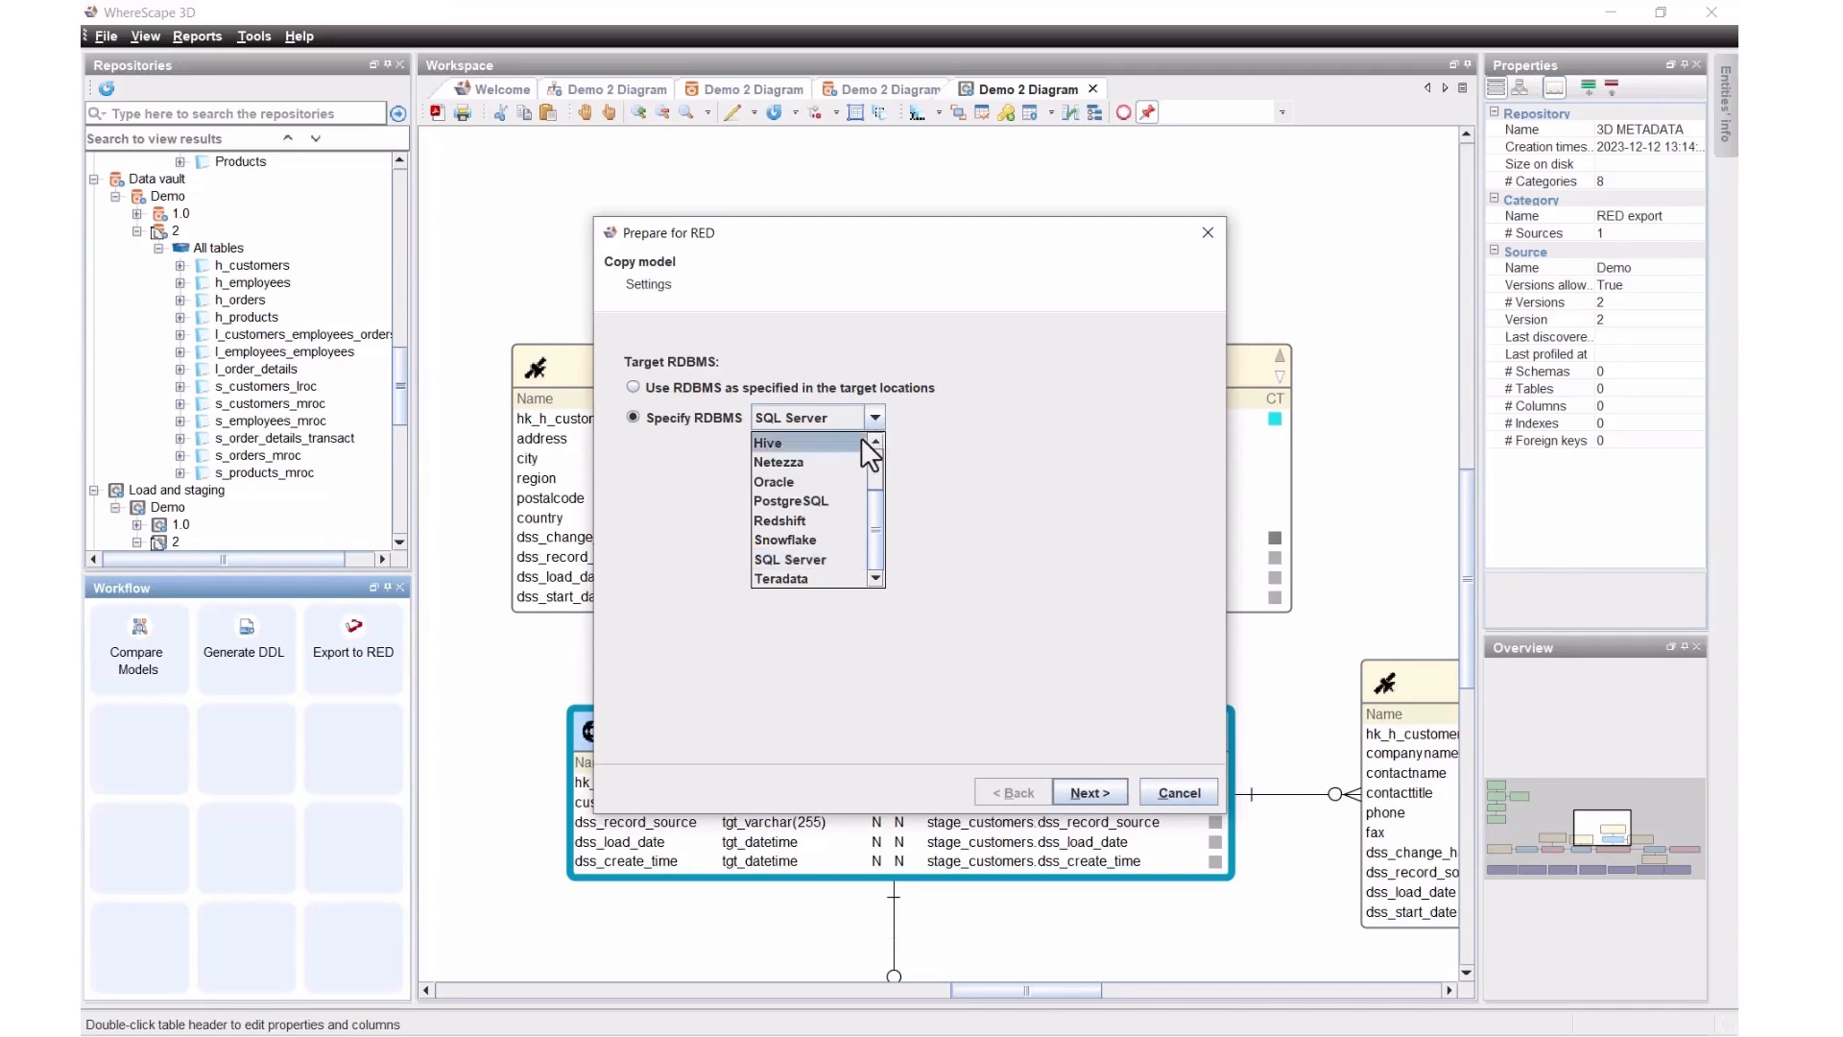
left_click(816, 540)
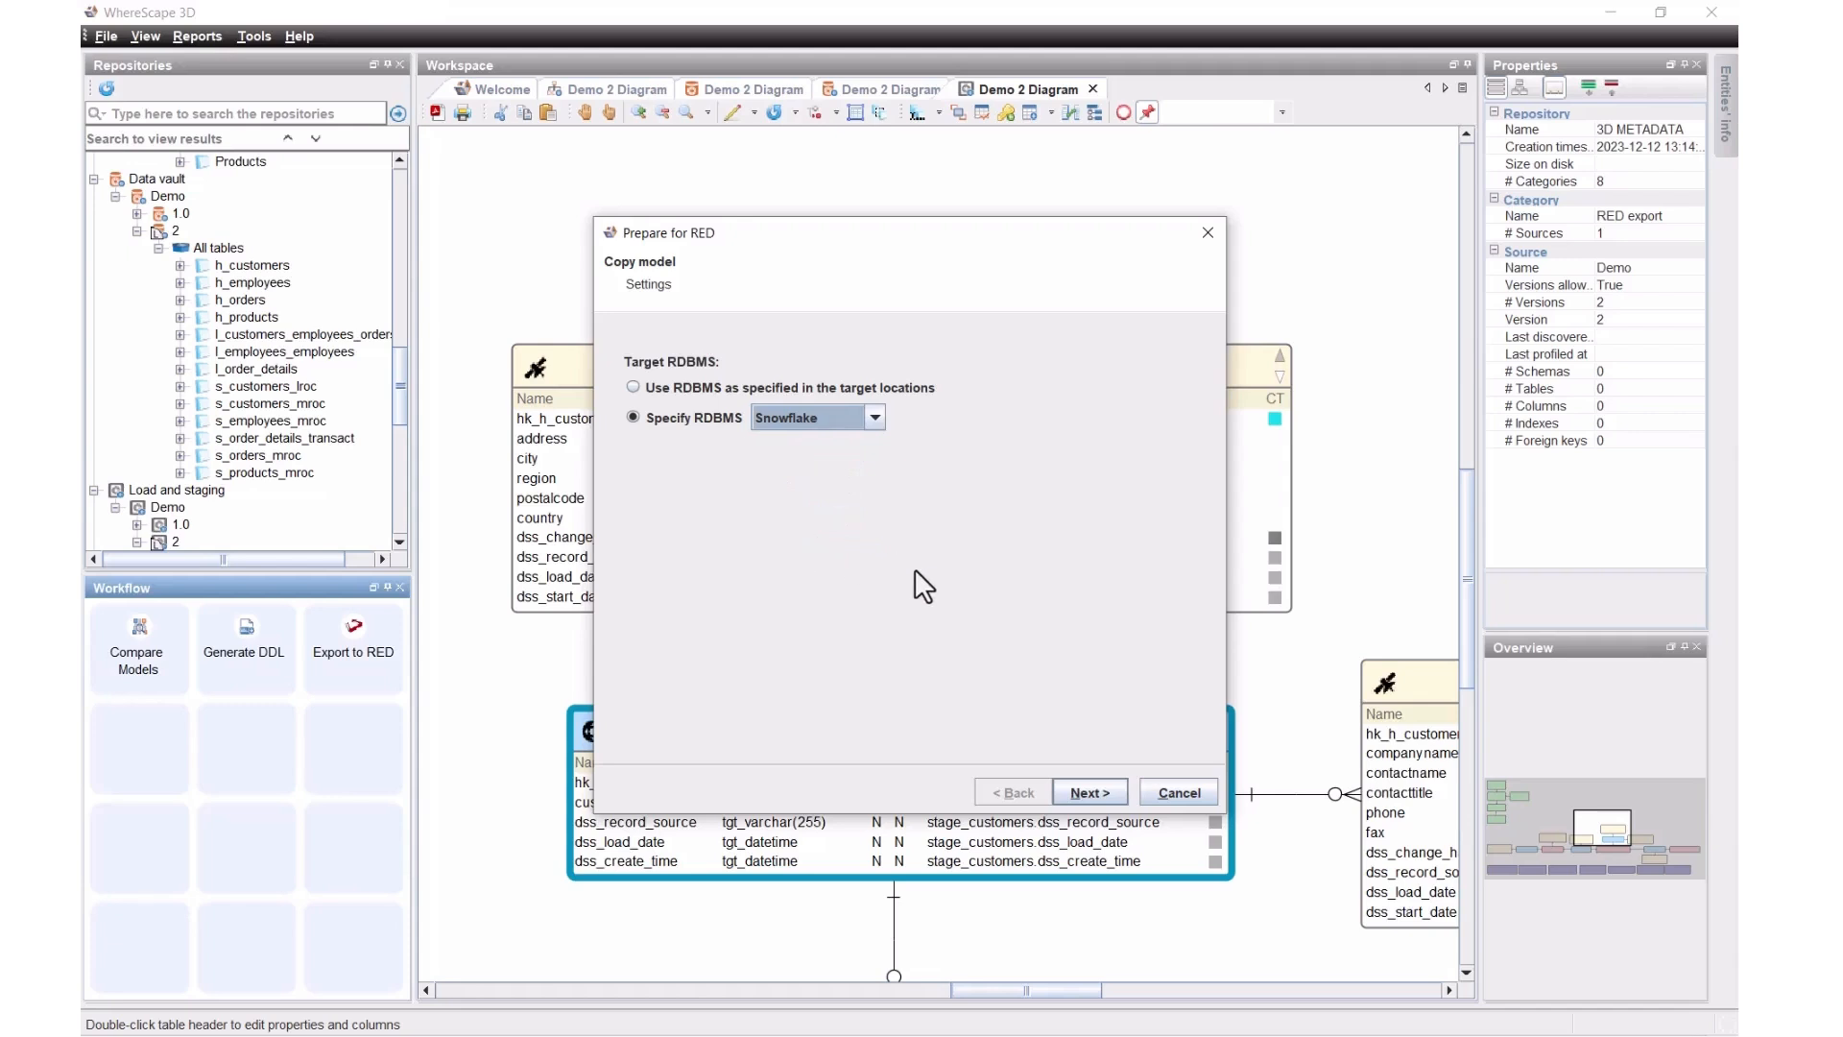
left_click(1080, 789)
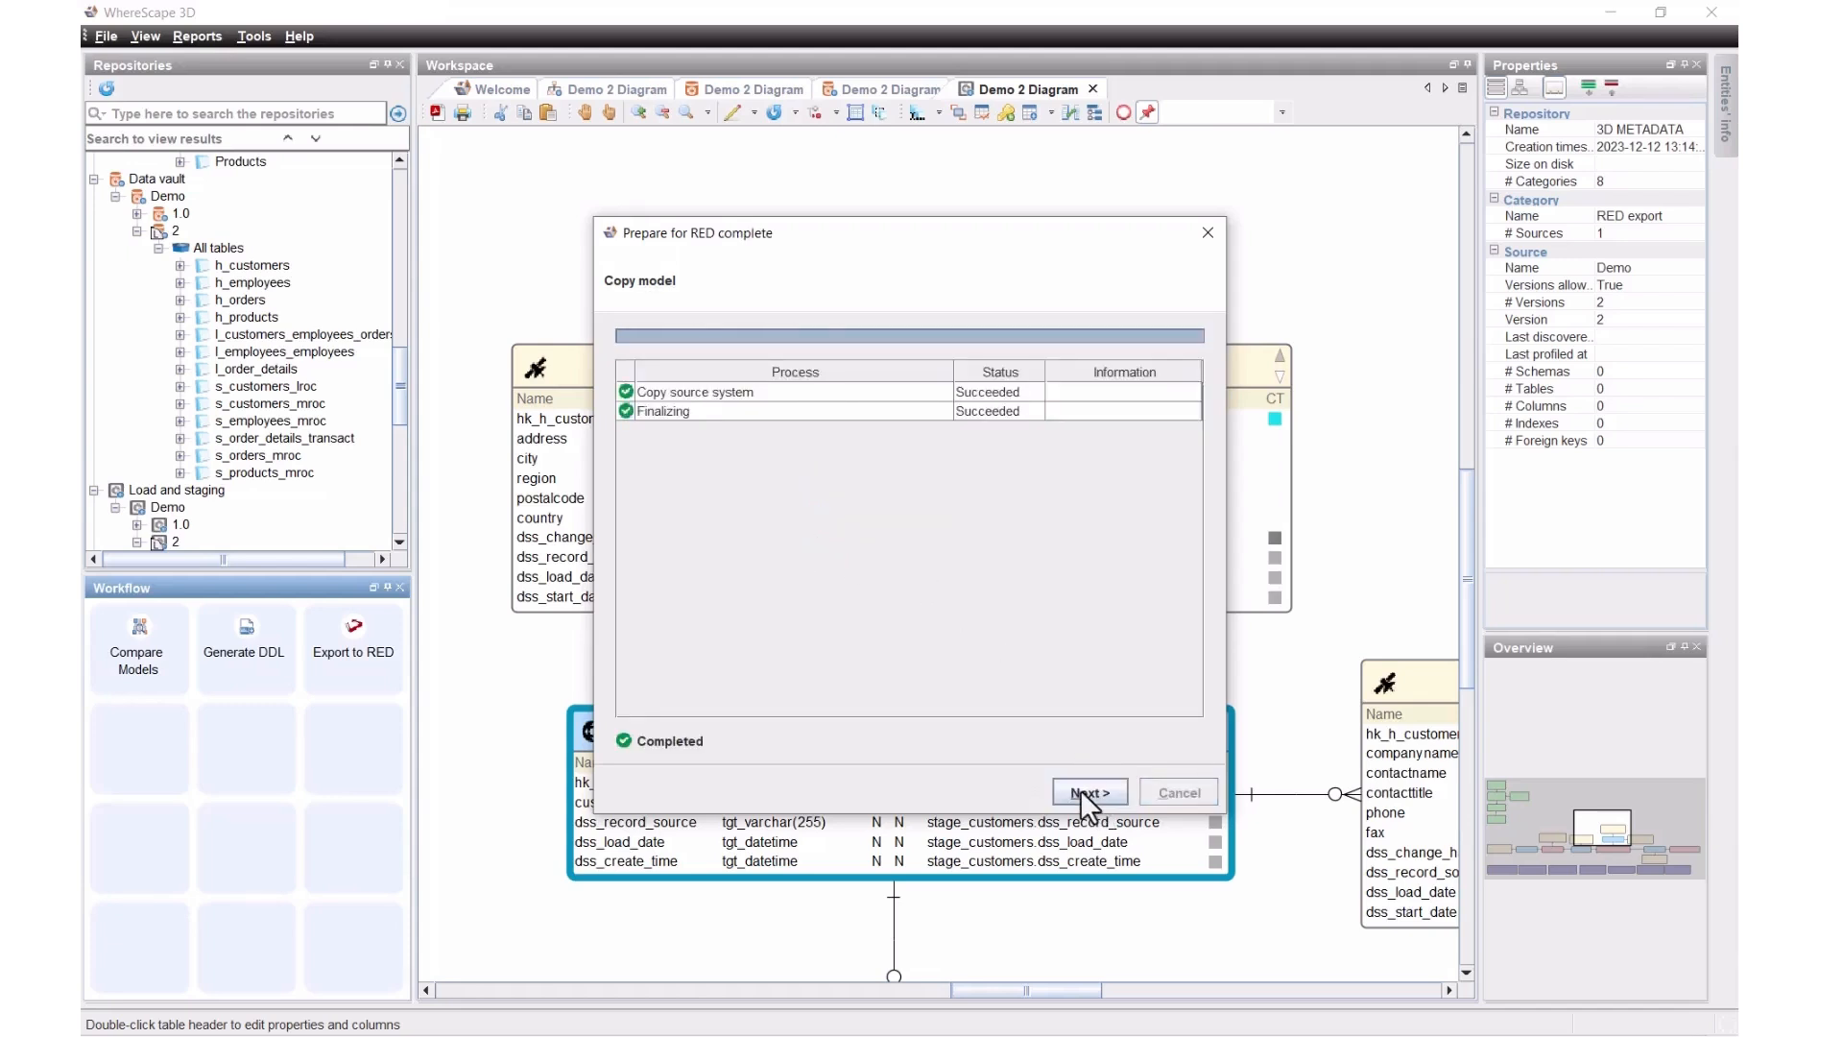
left_click(1080, 789)
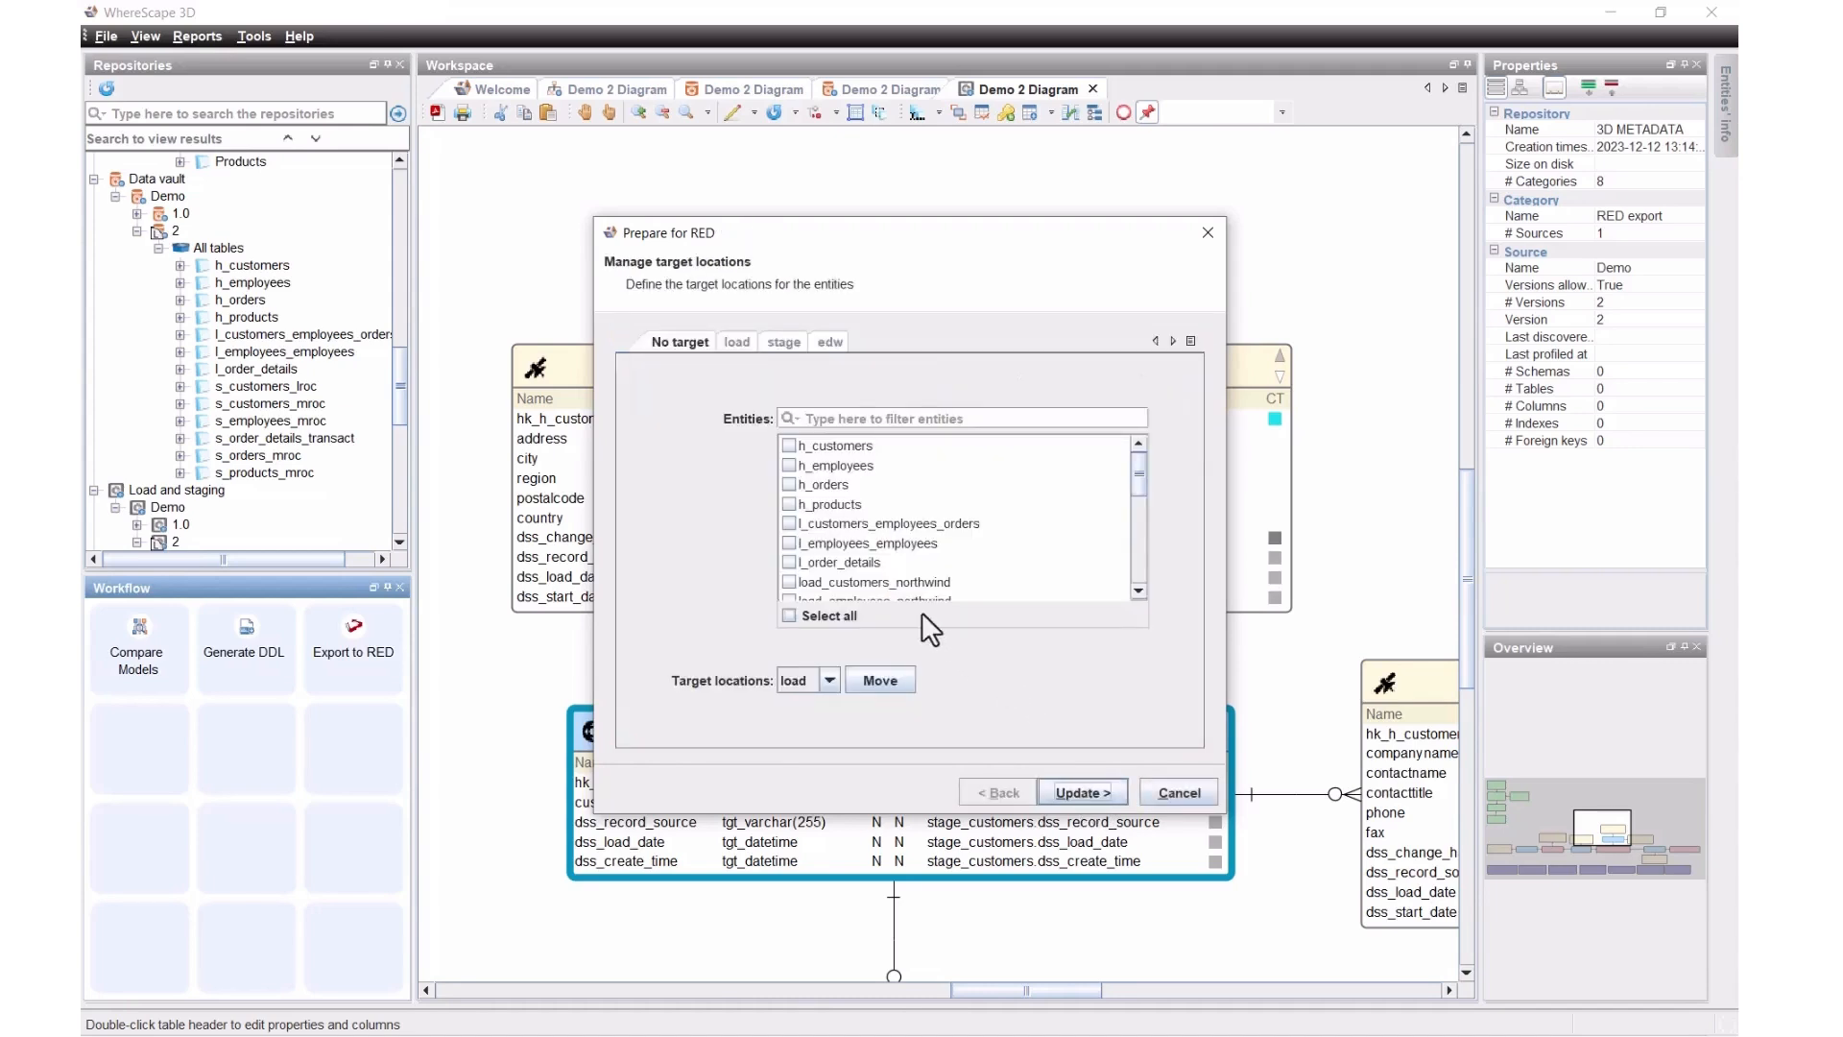
Step: Filter the entities by 'load' and move them to the load target location
left_click(830, 681)
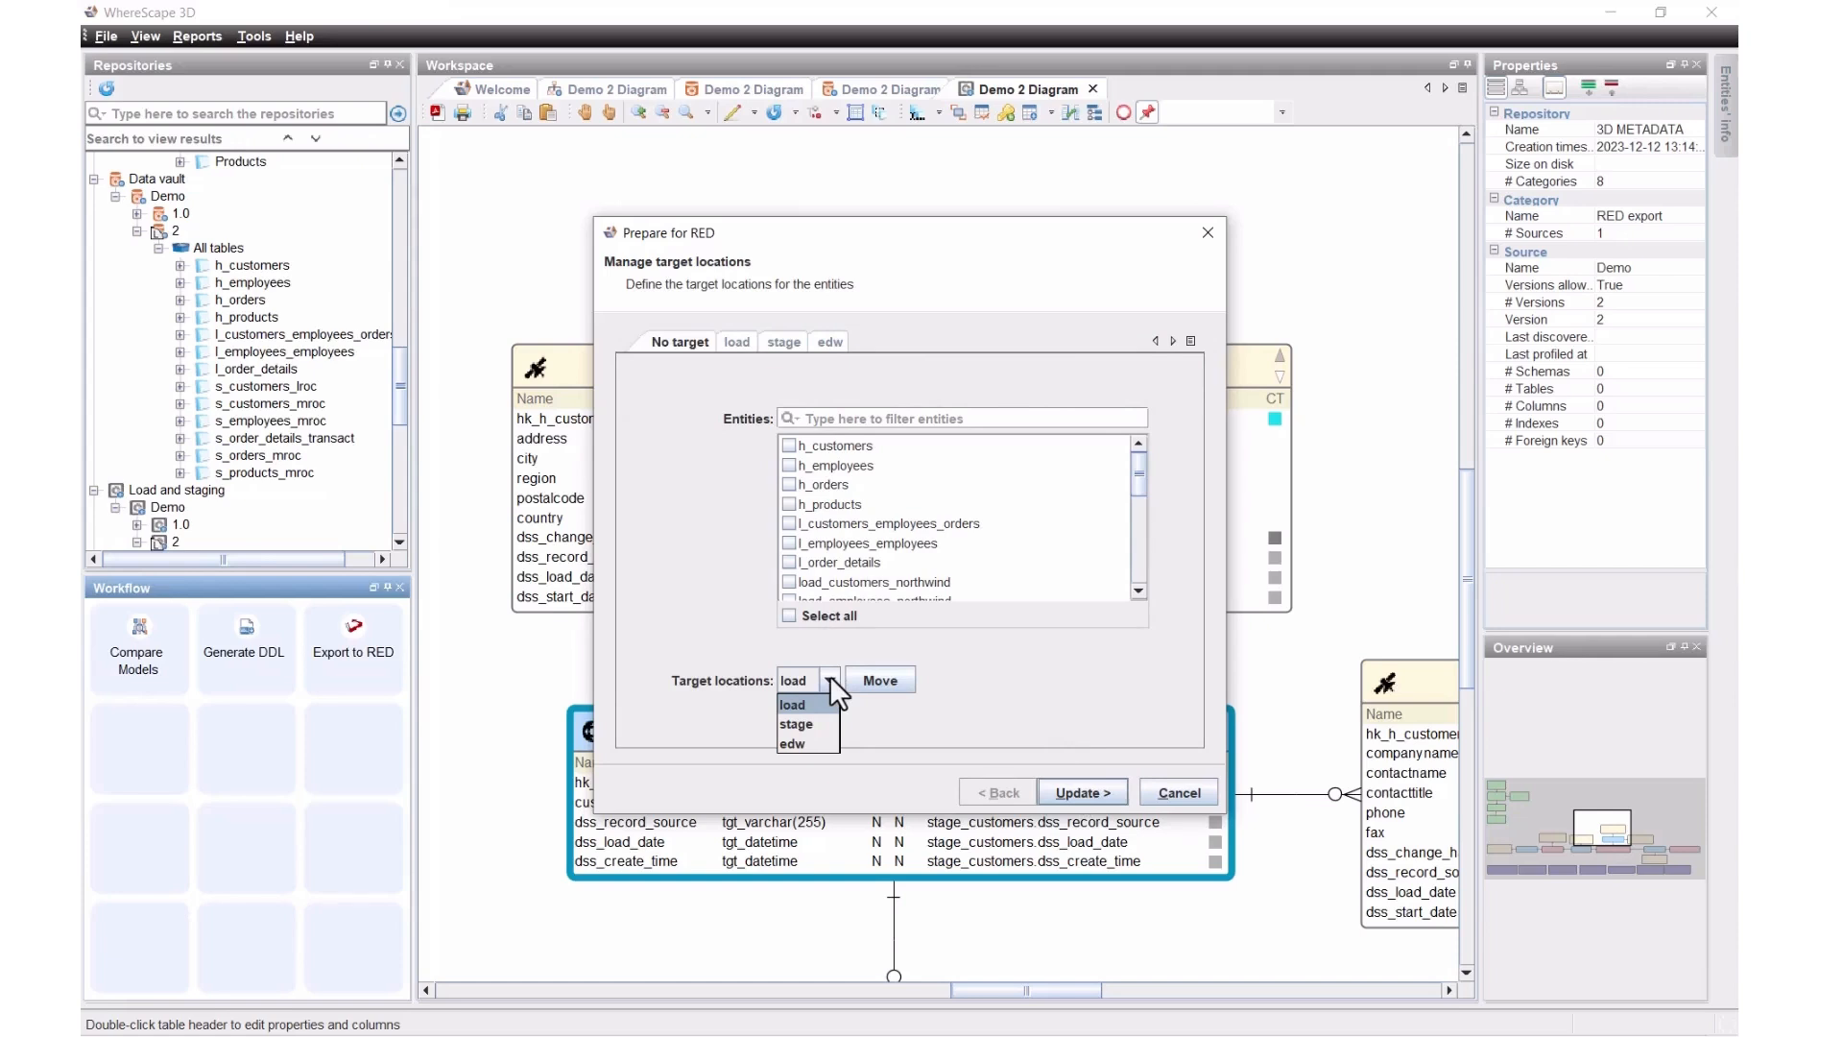
left_click(833, 418)
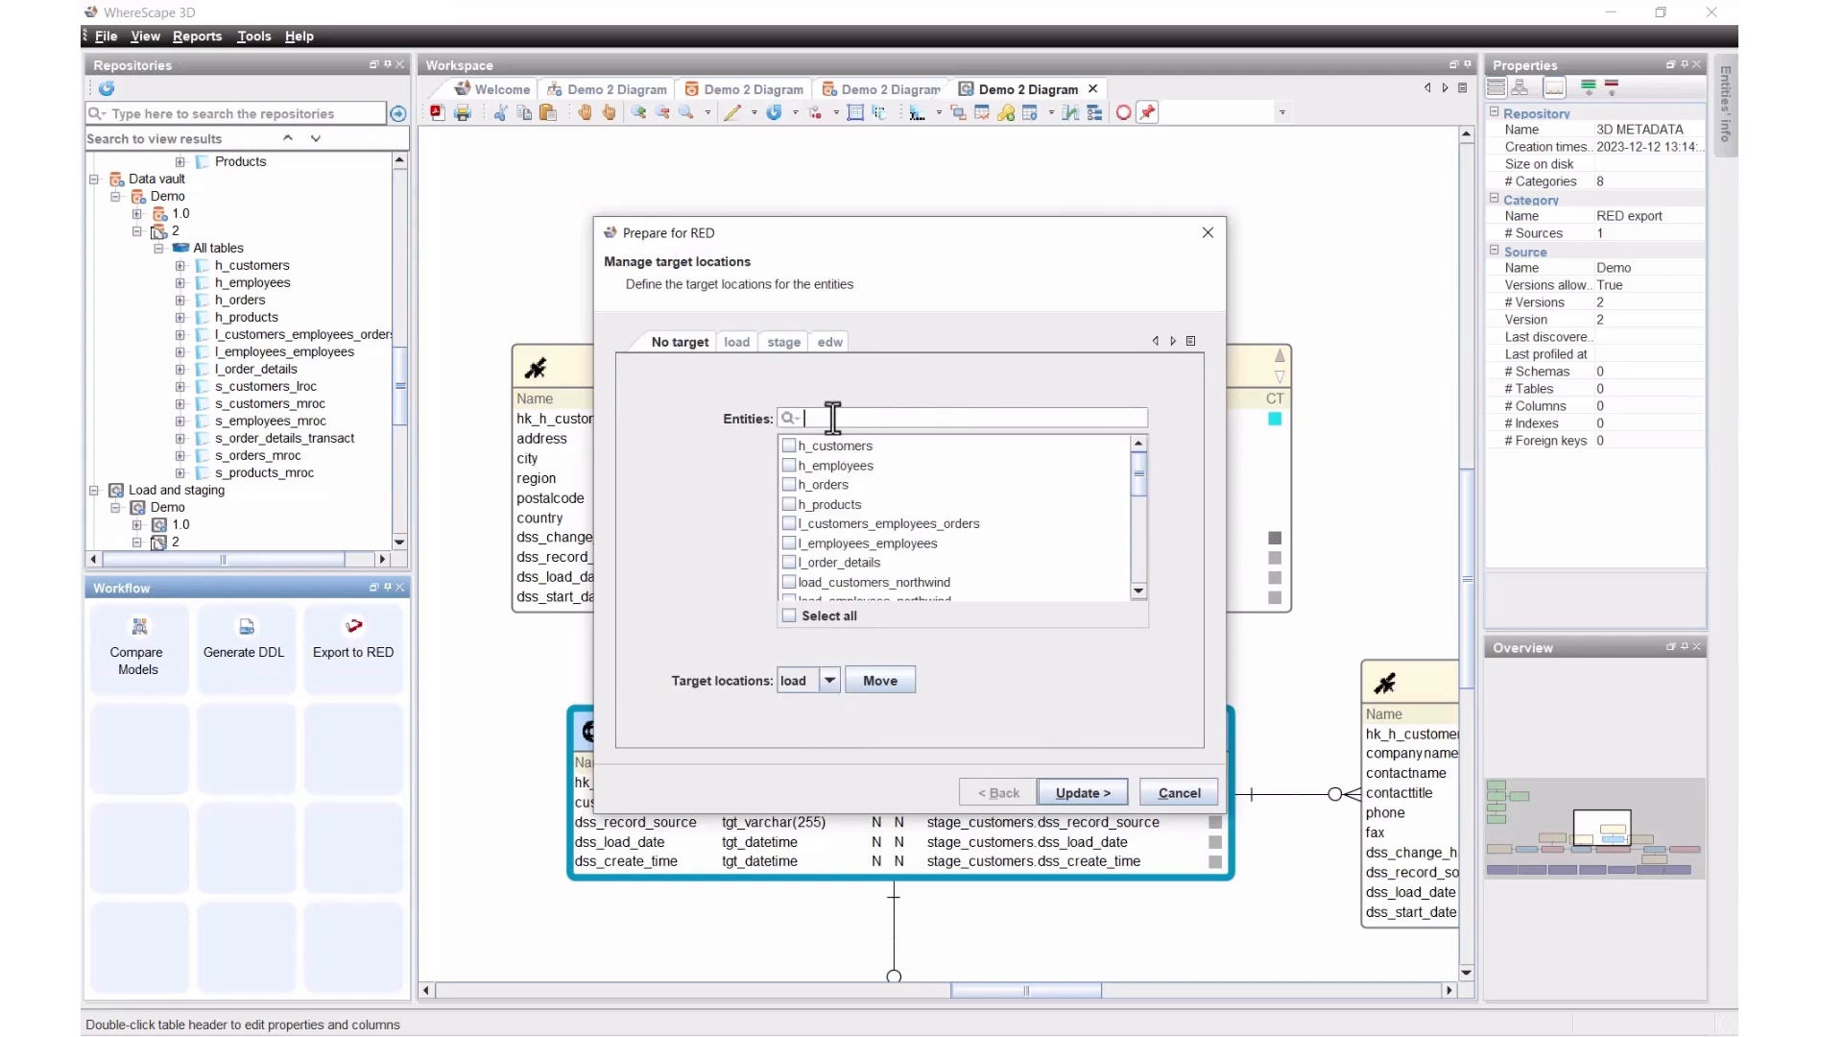
type("load")
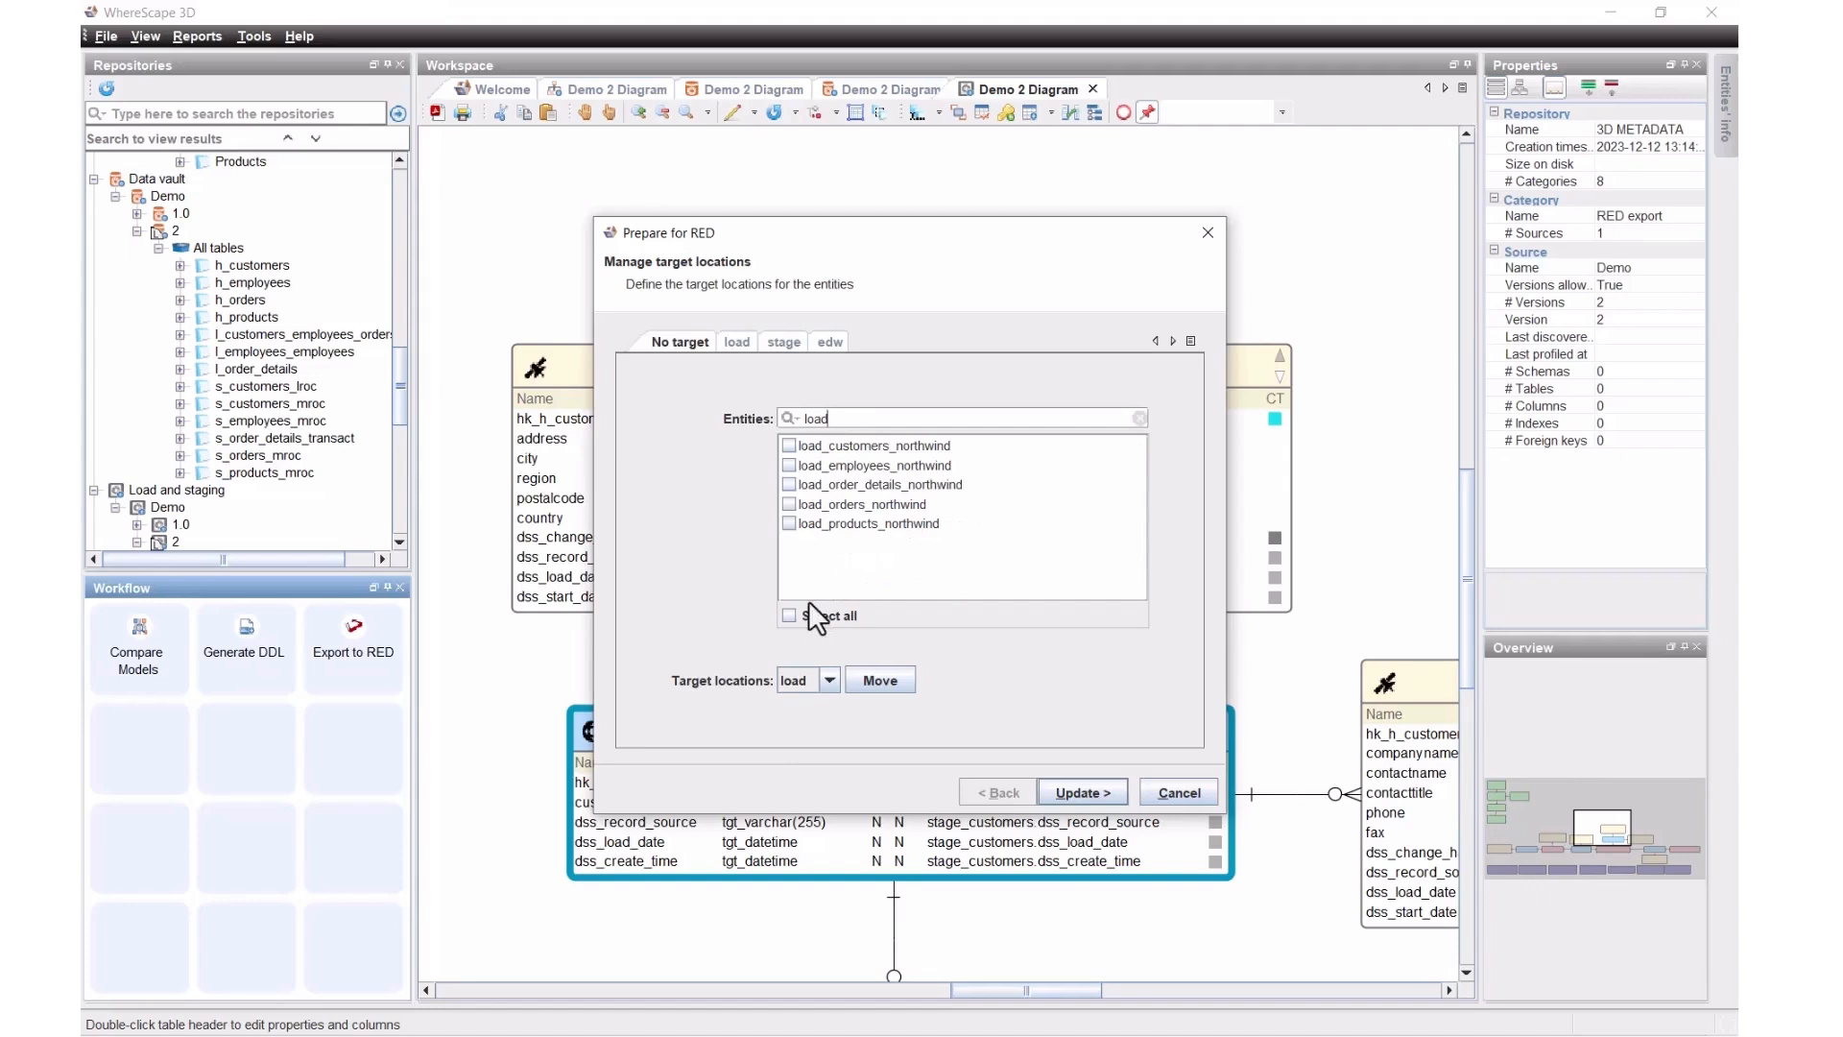
left_click(885, 682)
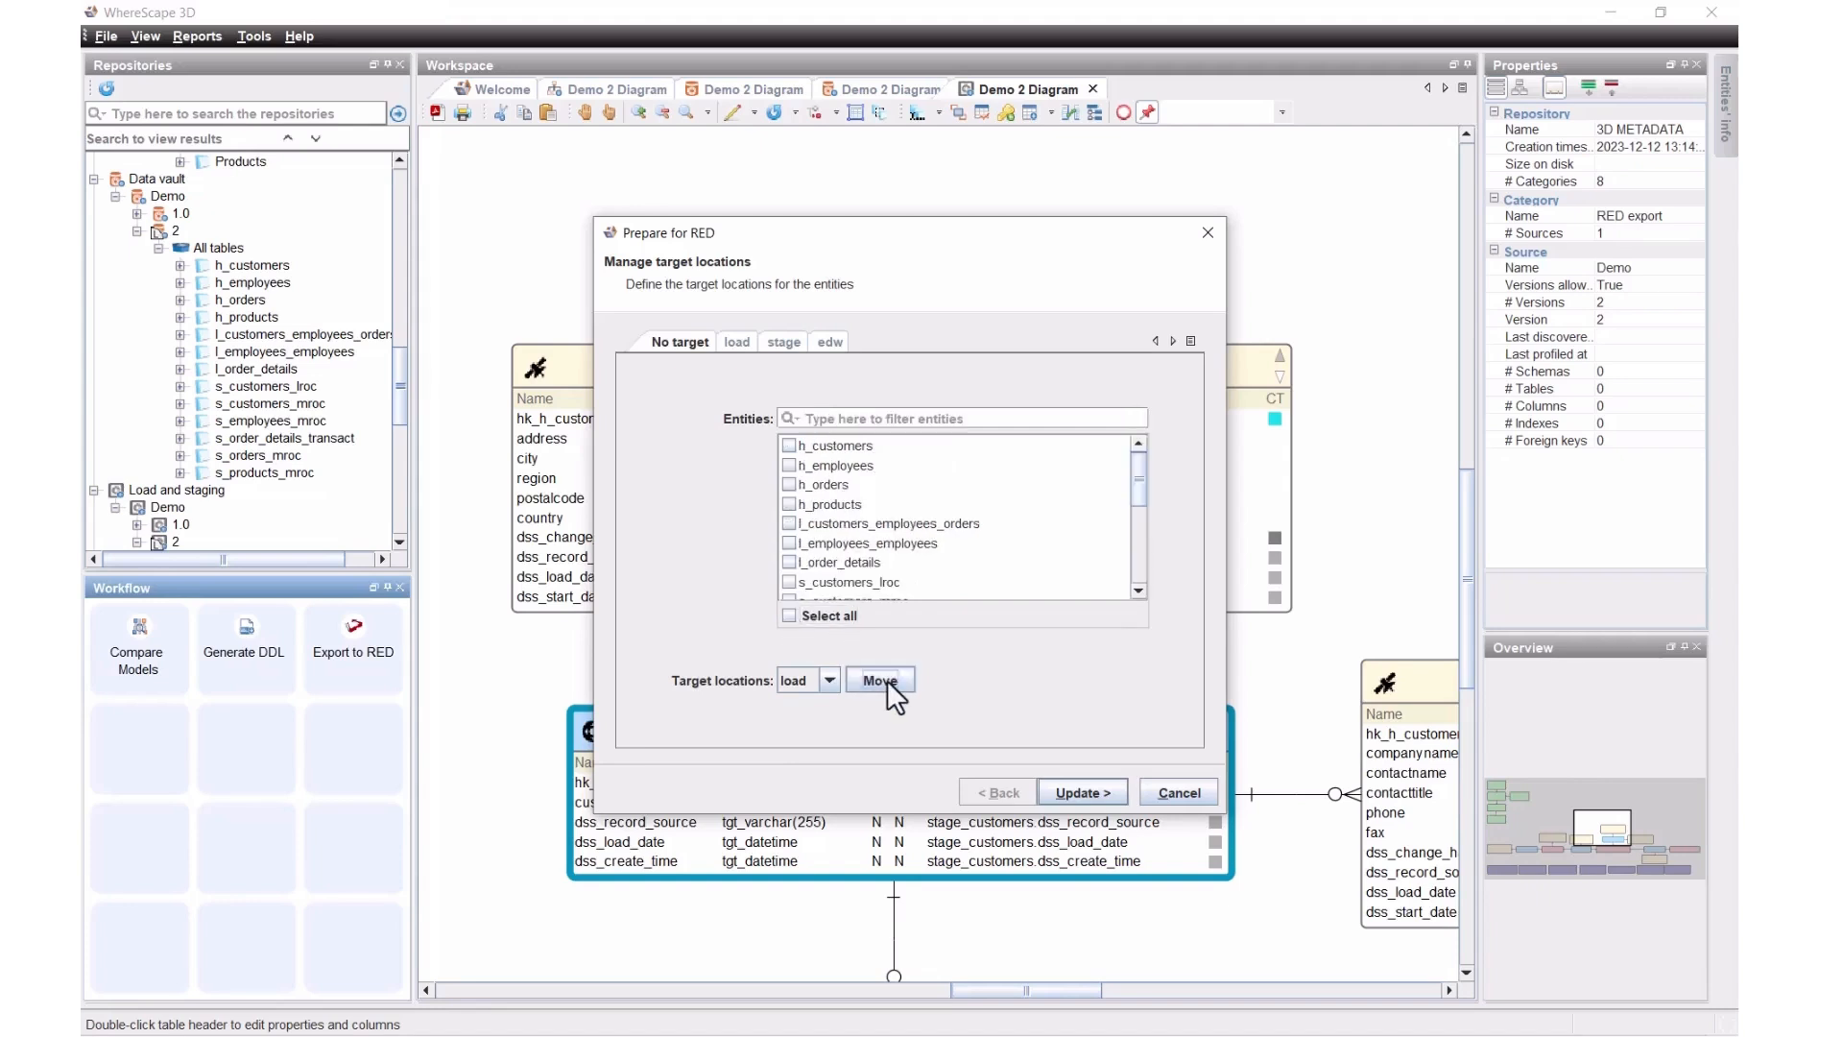
Step: Filter by 'stage', select all seven stage entities, and move them to stage
left_click(822, 423)
type("stage")
left_click(789, 616)
left_click(831, 681)
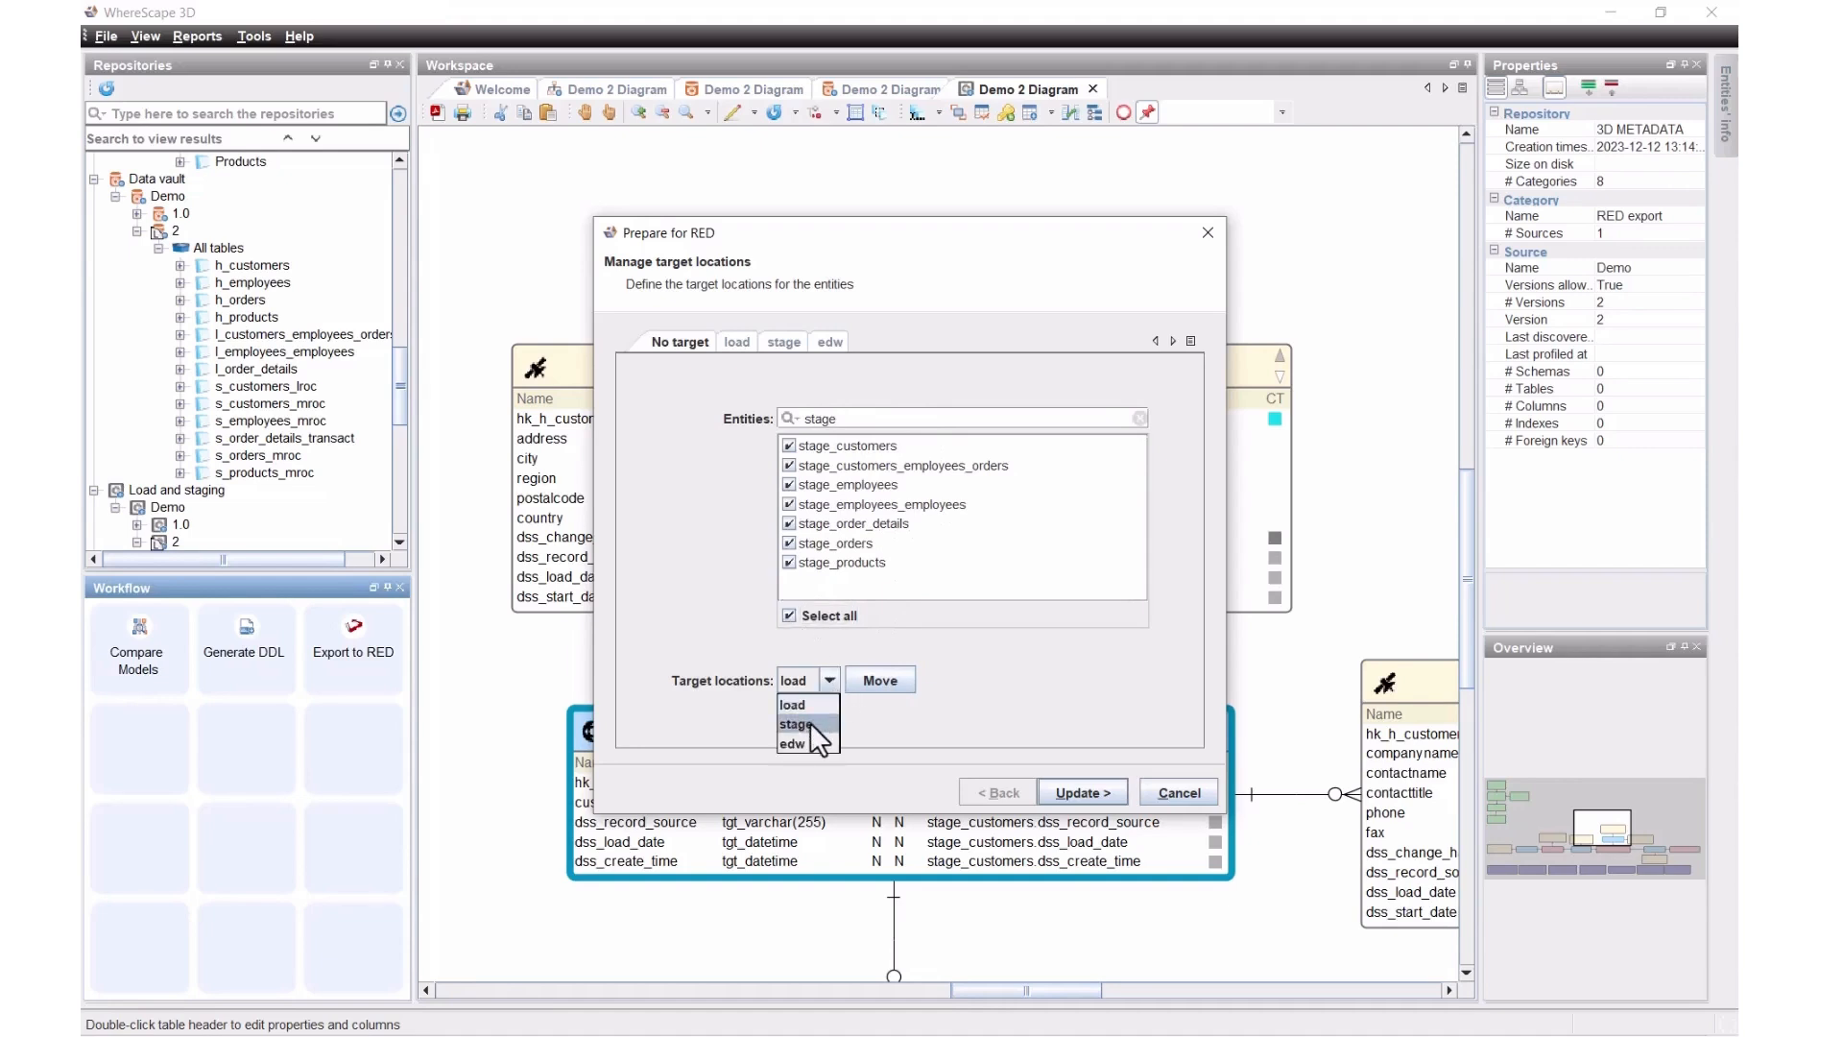
left_click(876, 679)
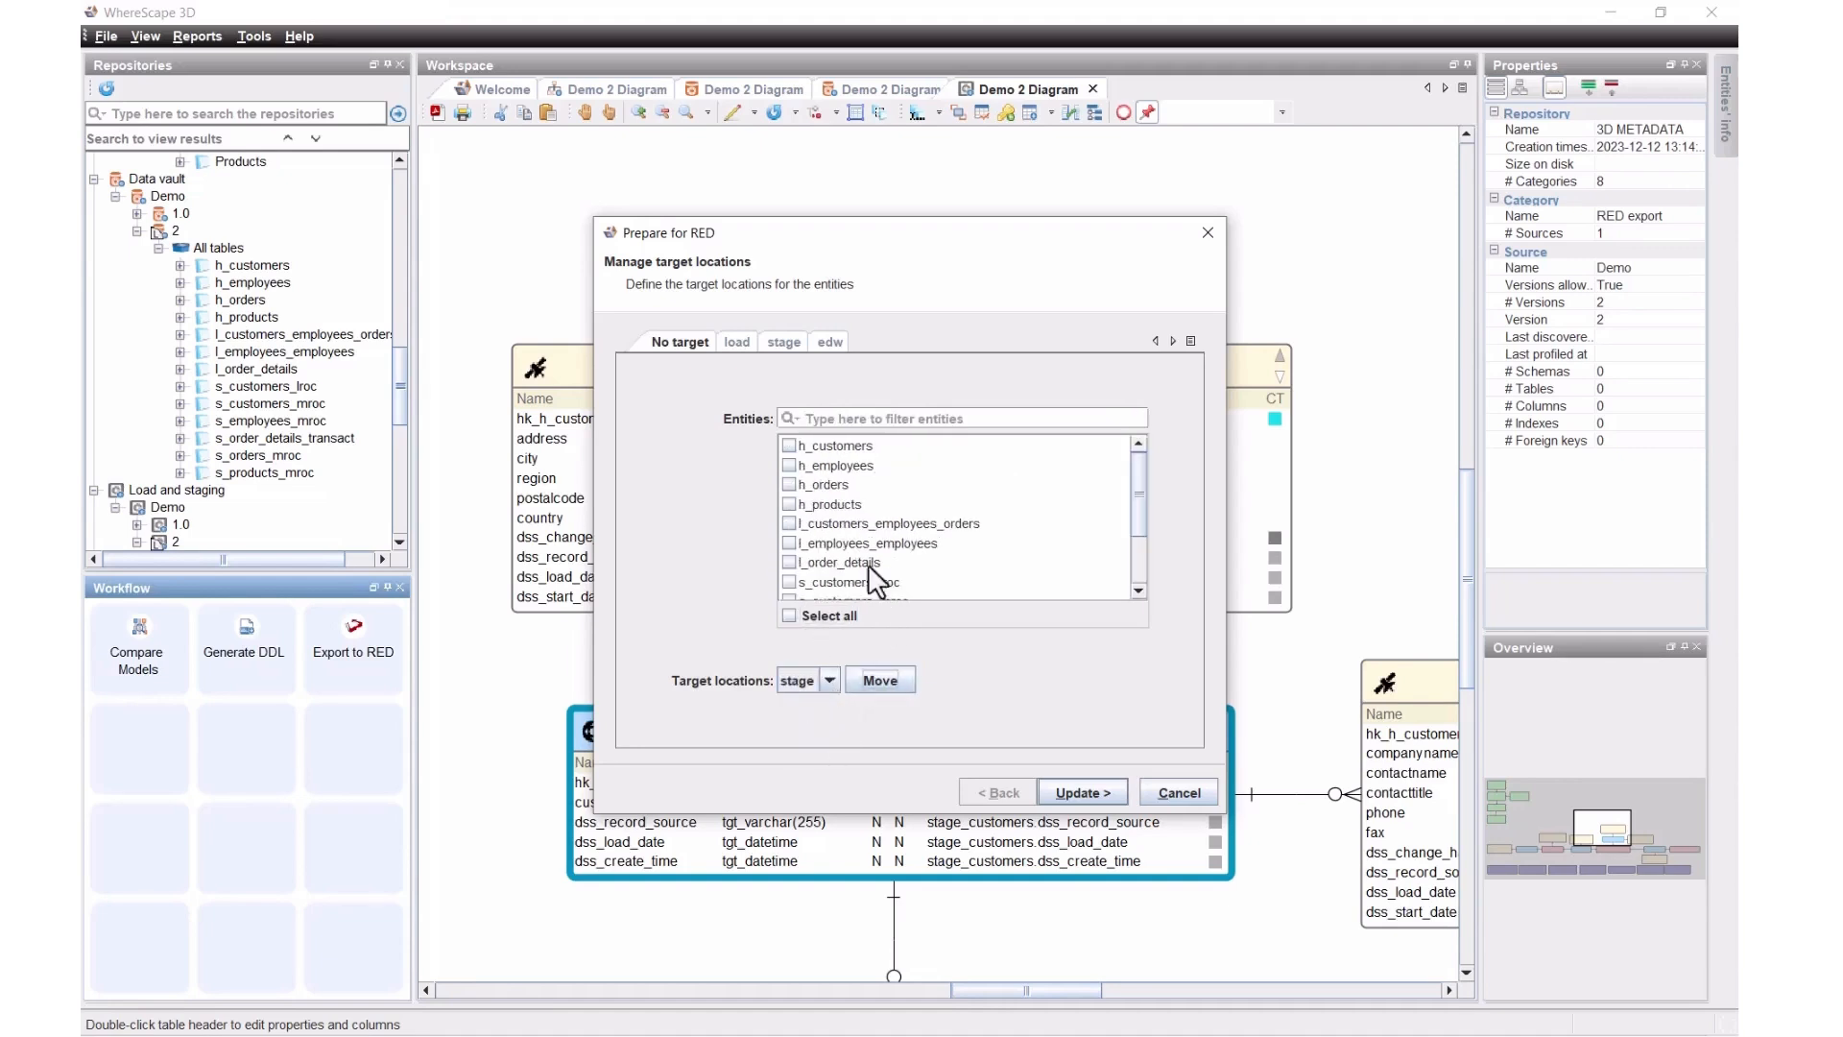
left_click(834, 418)
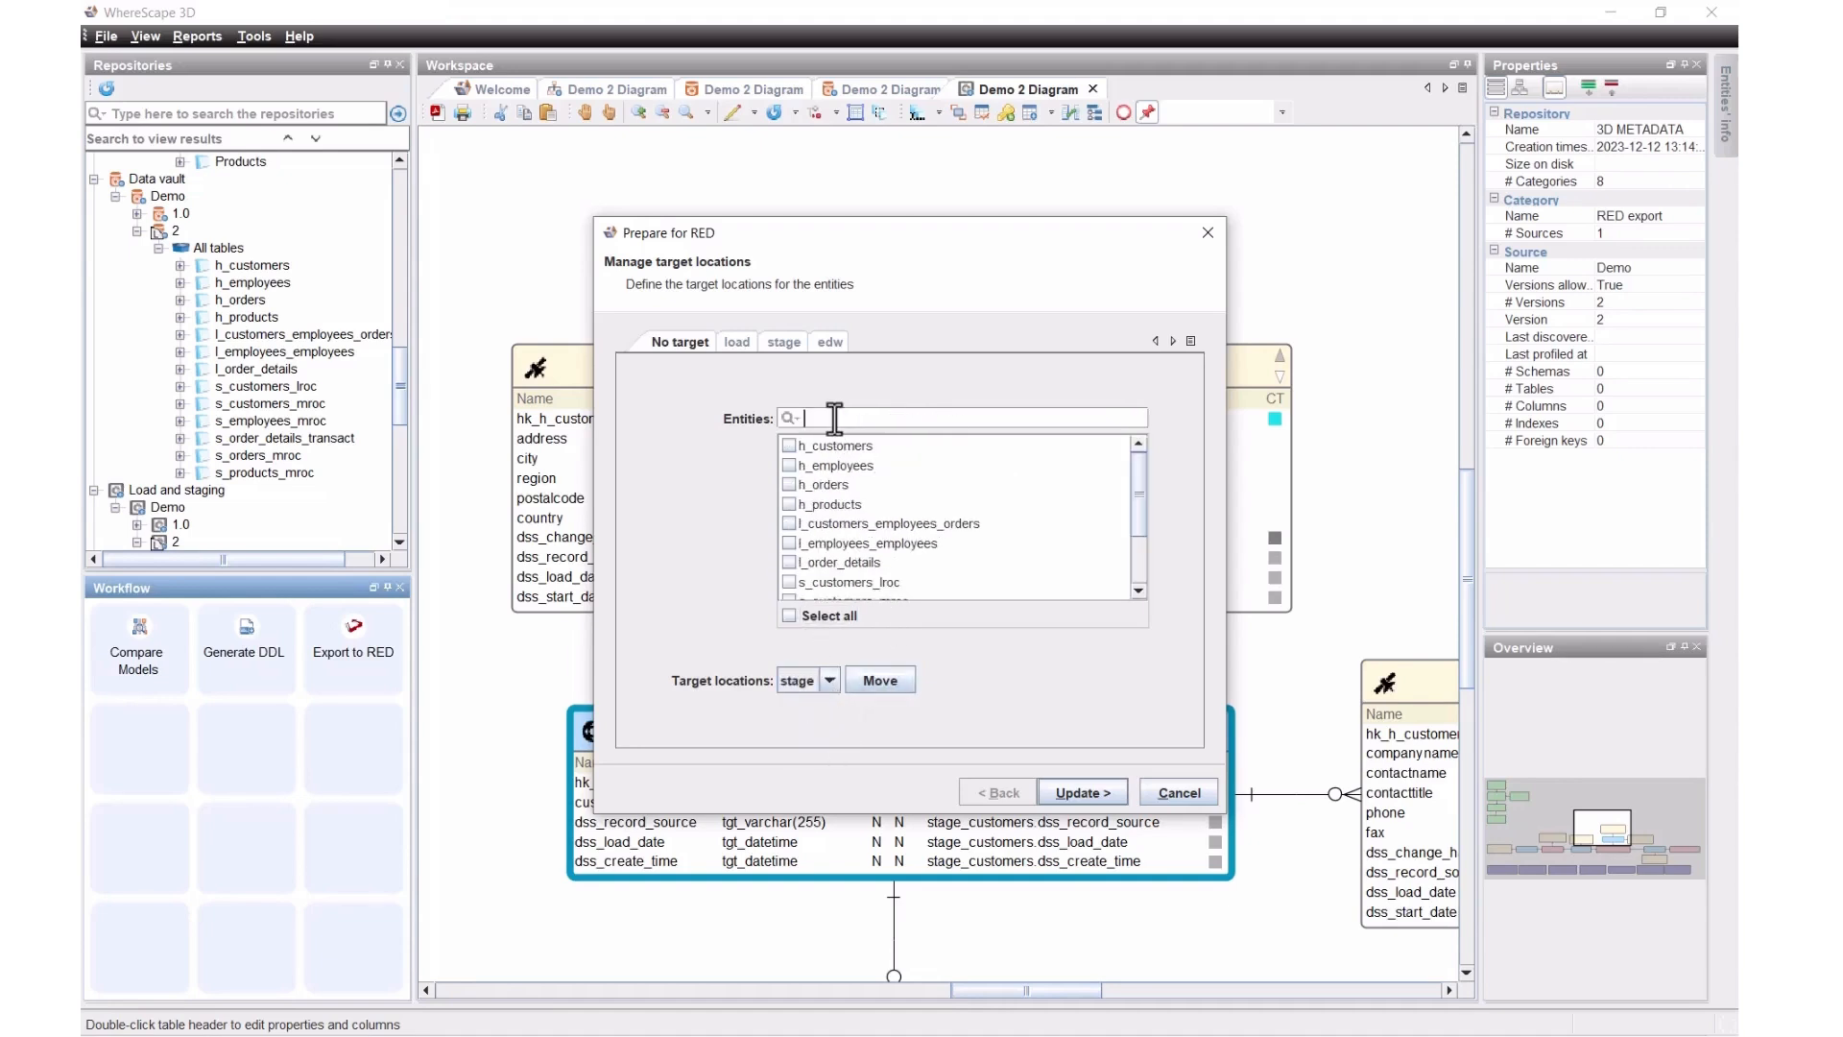
Step: Move every remaining entity to the edw location and apply the target locations
left_click(789, 615)
left_click(828, 683)
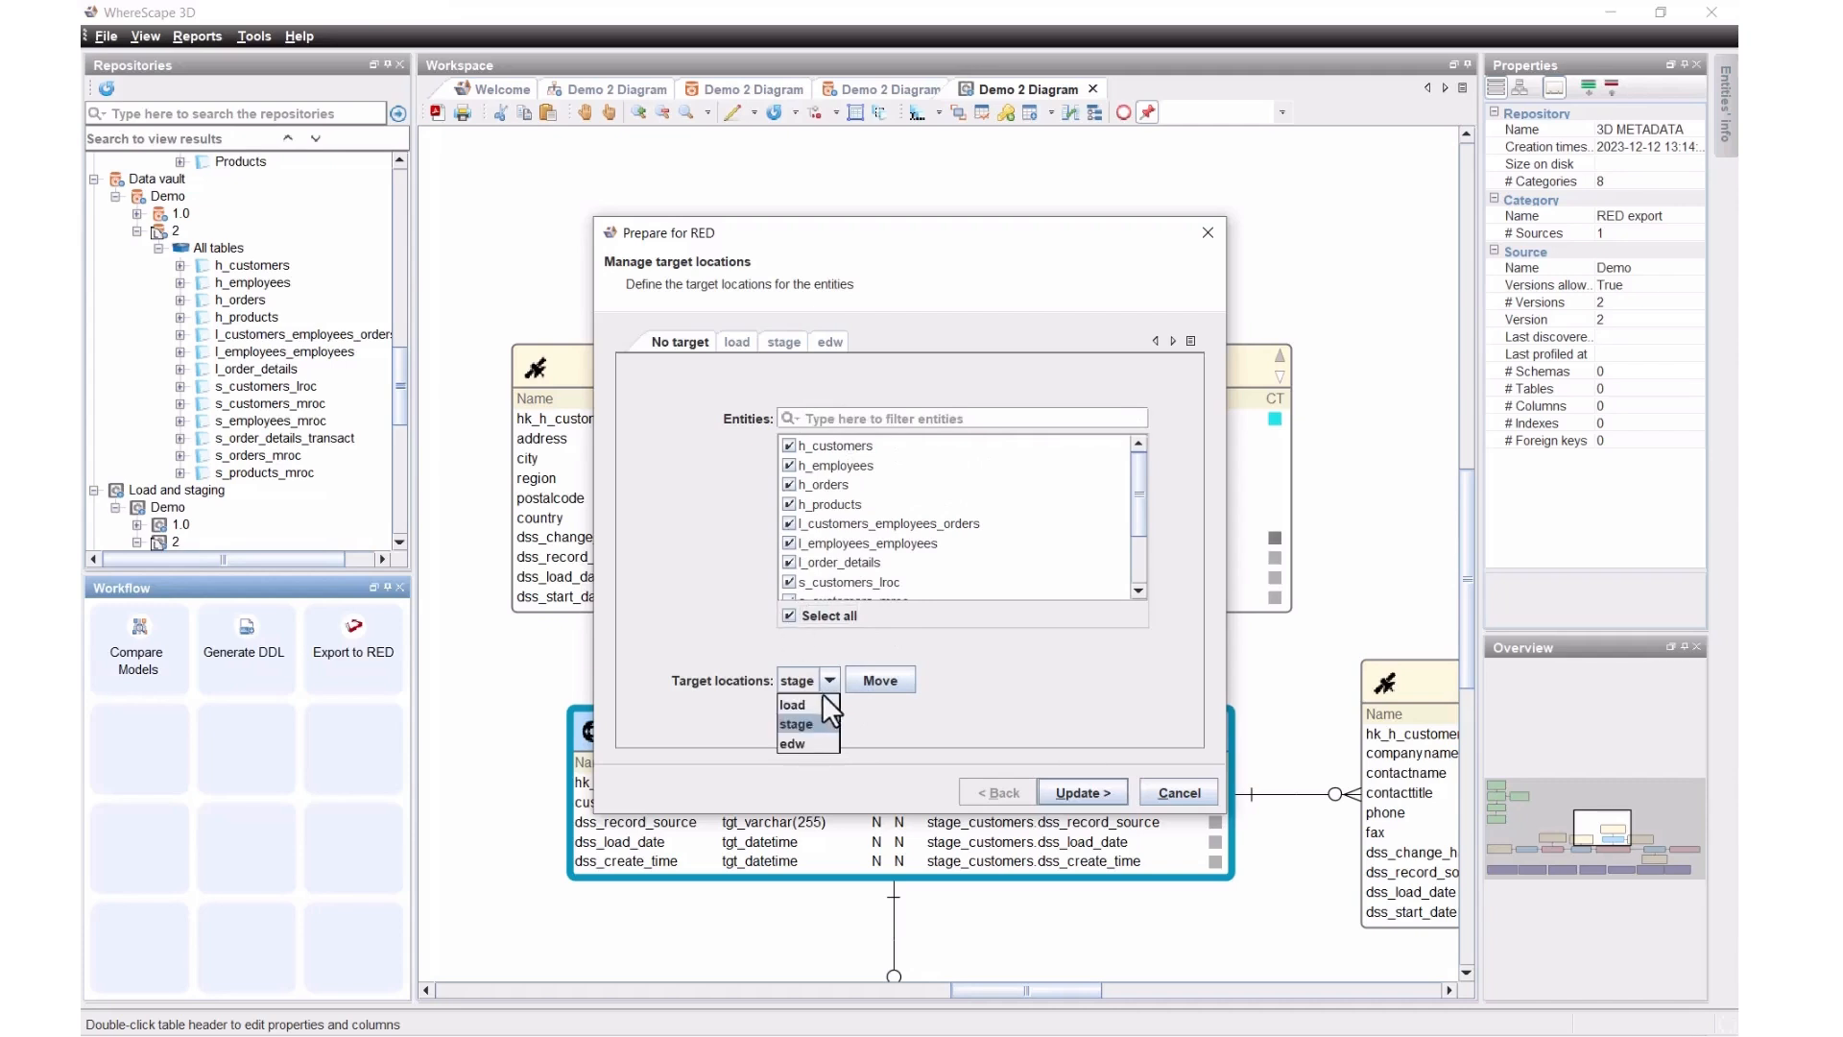
left_click(803, 745)
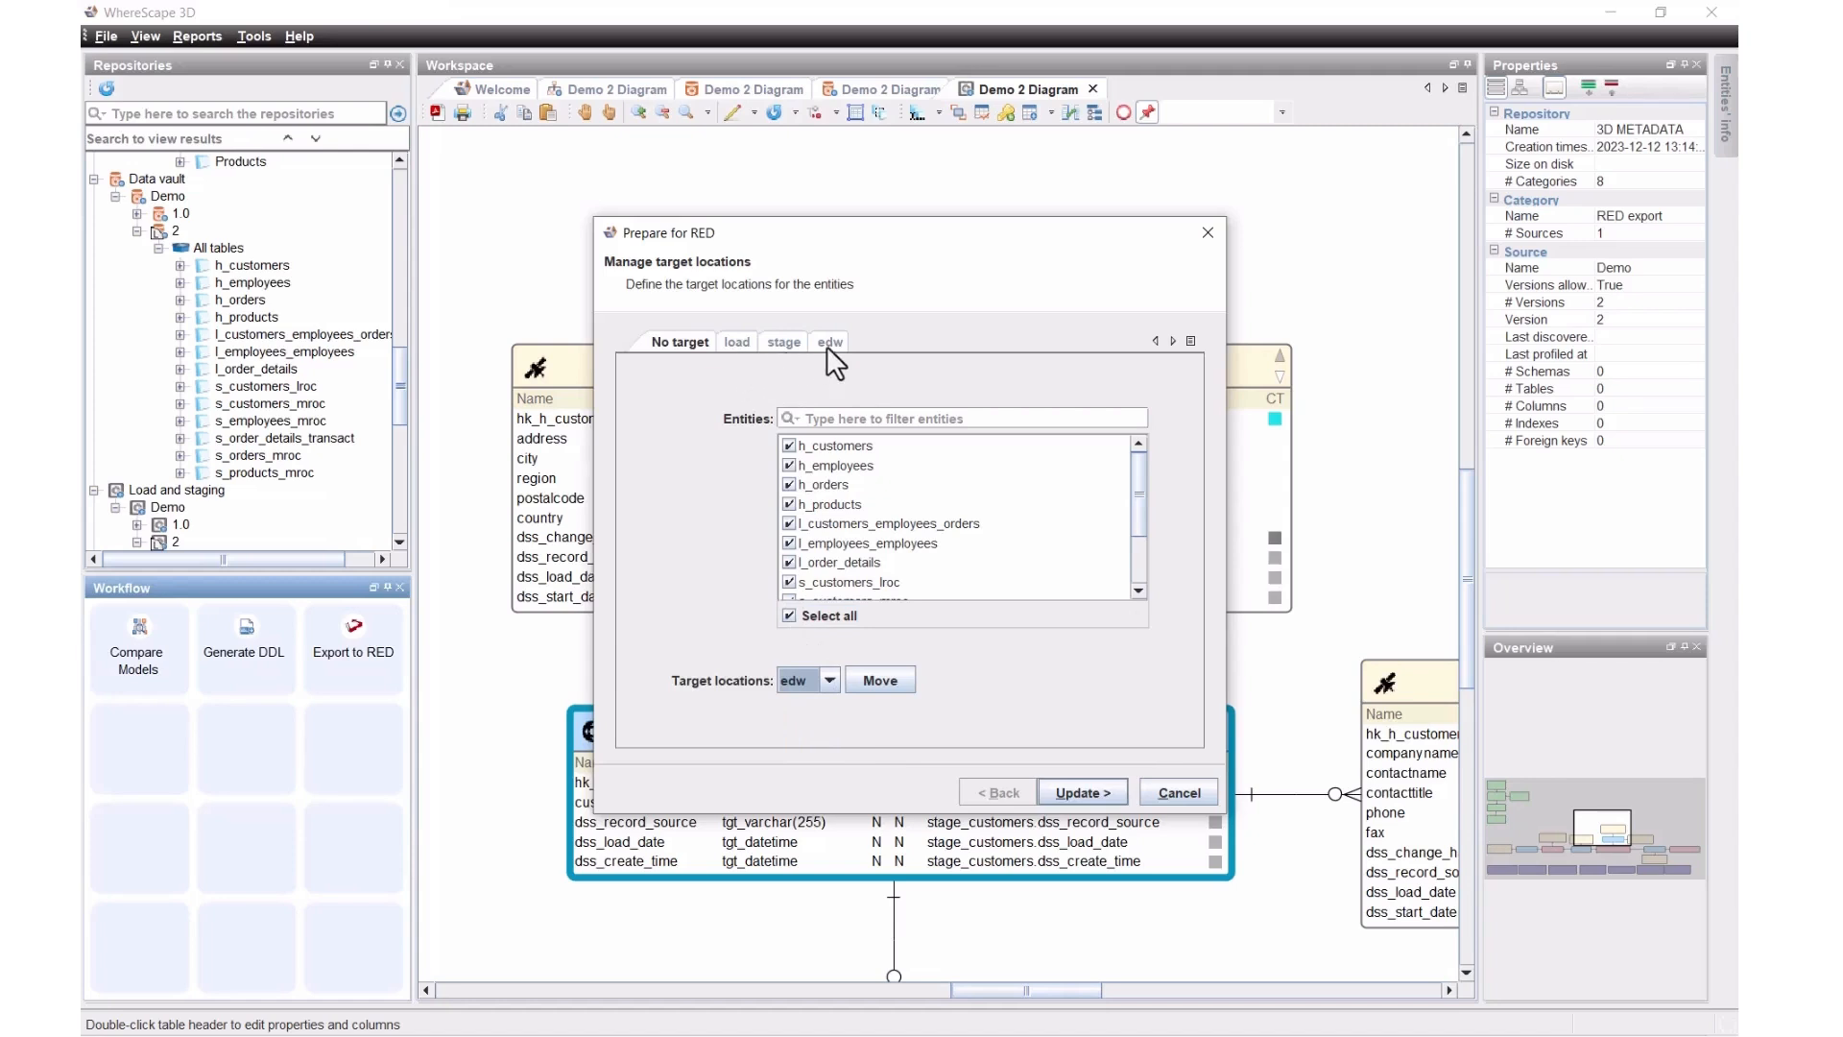
left_click(878, 681)
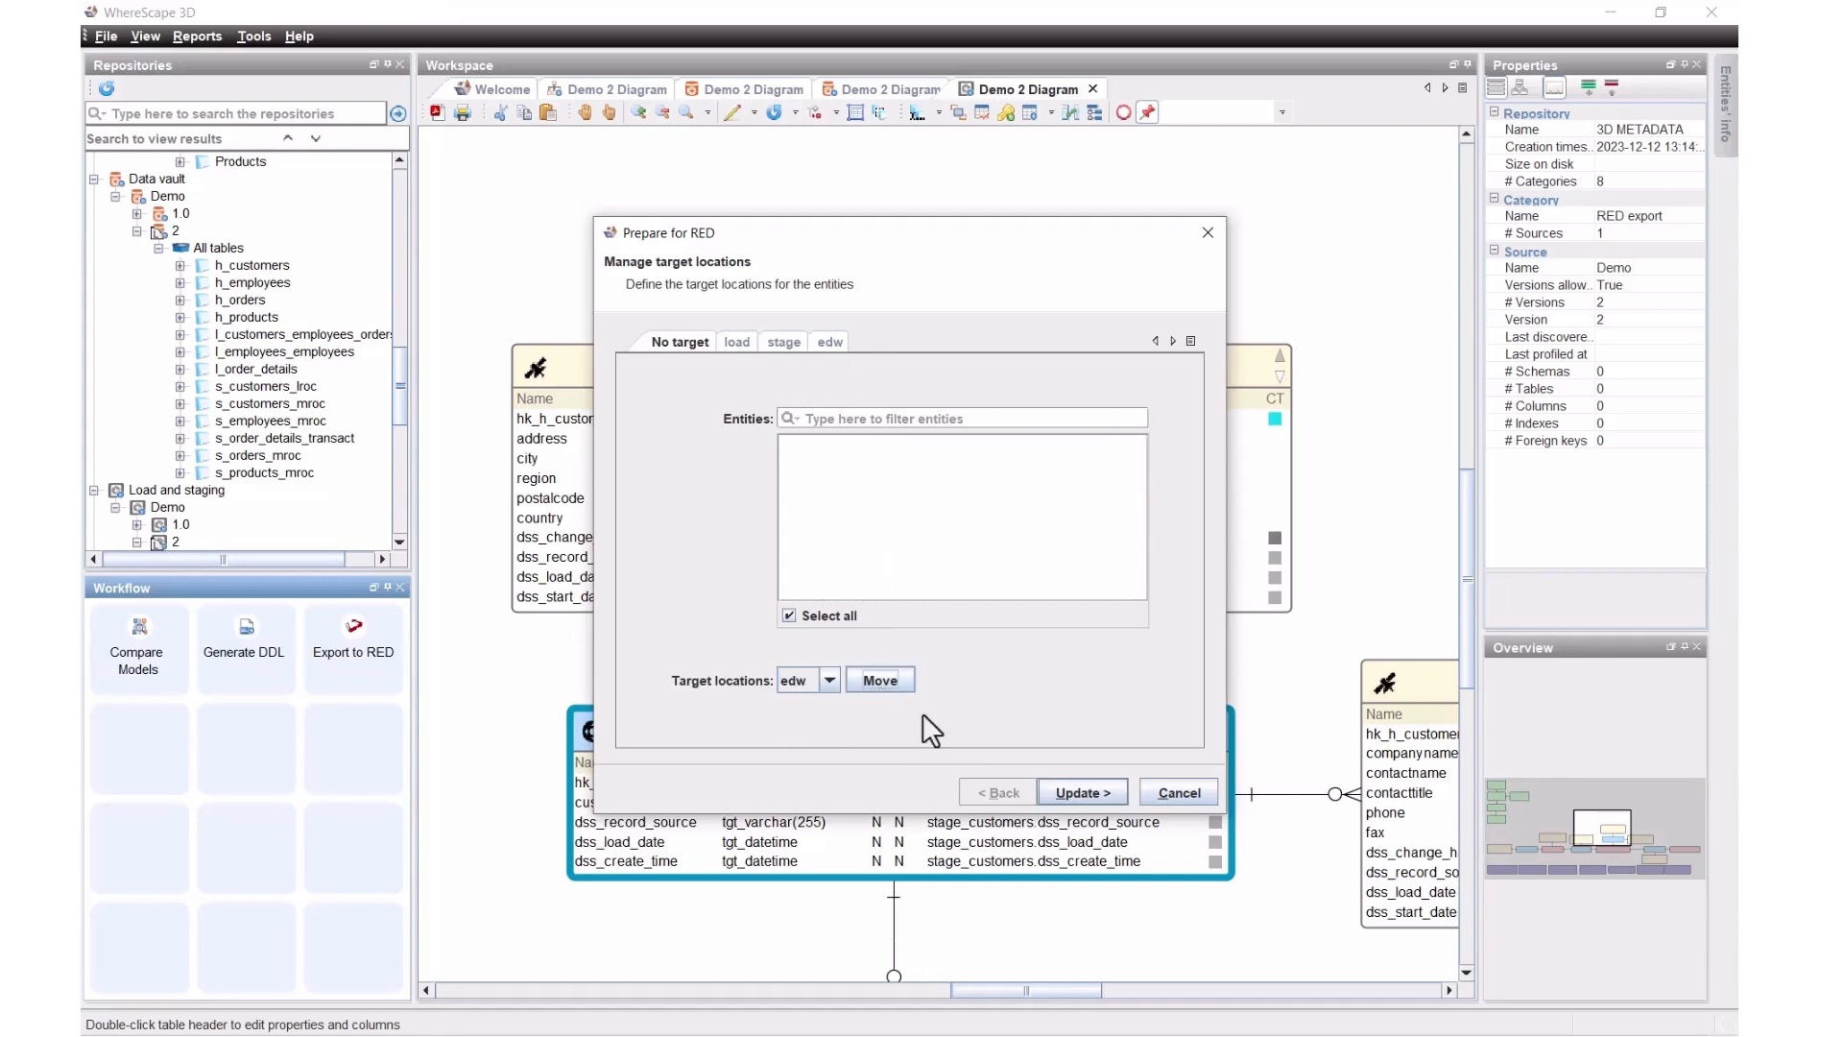
left_click(1099, 795)
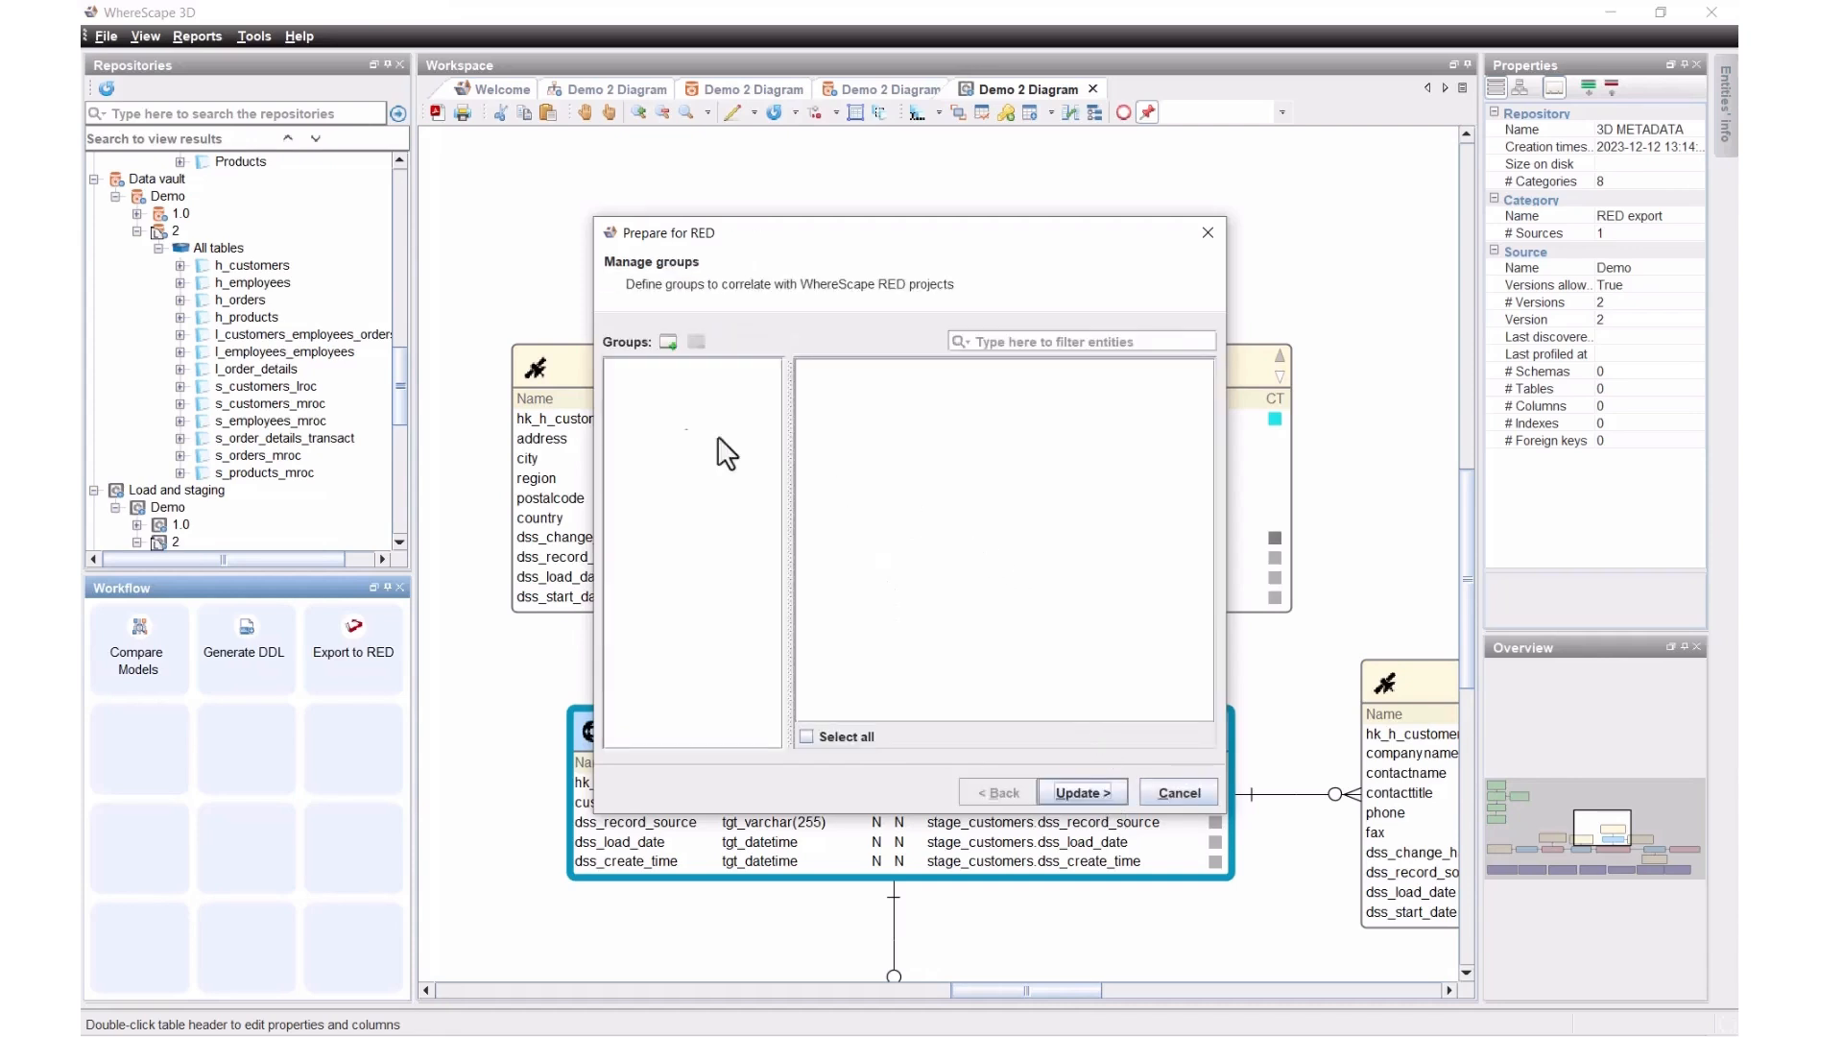
Step: Add a new group named Demo and assign every entity to it
left_click(667, 341)
type("Demo")
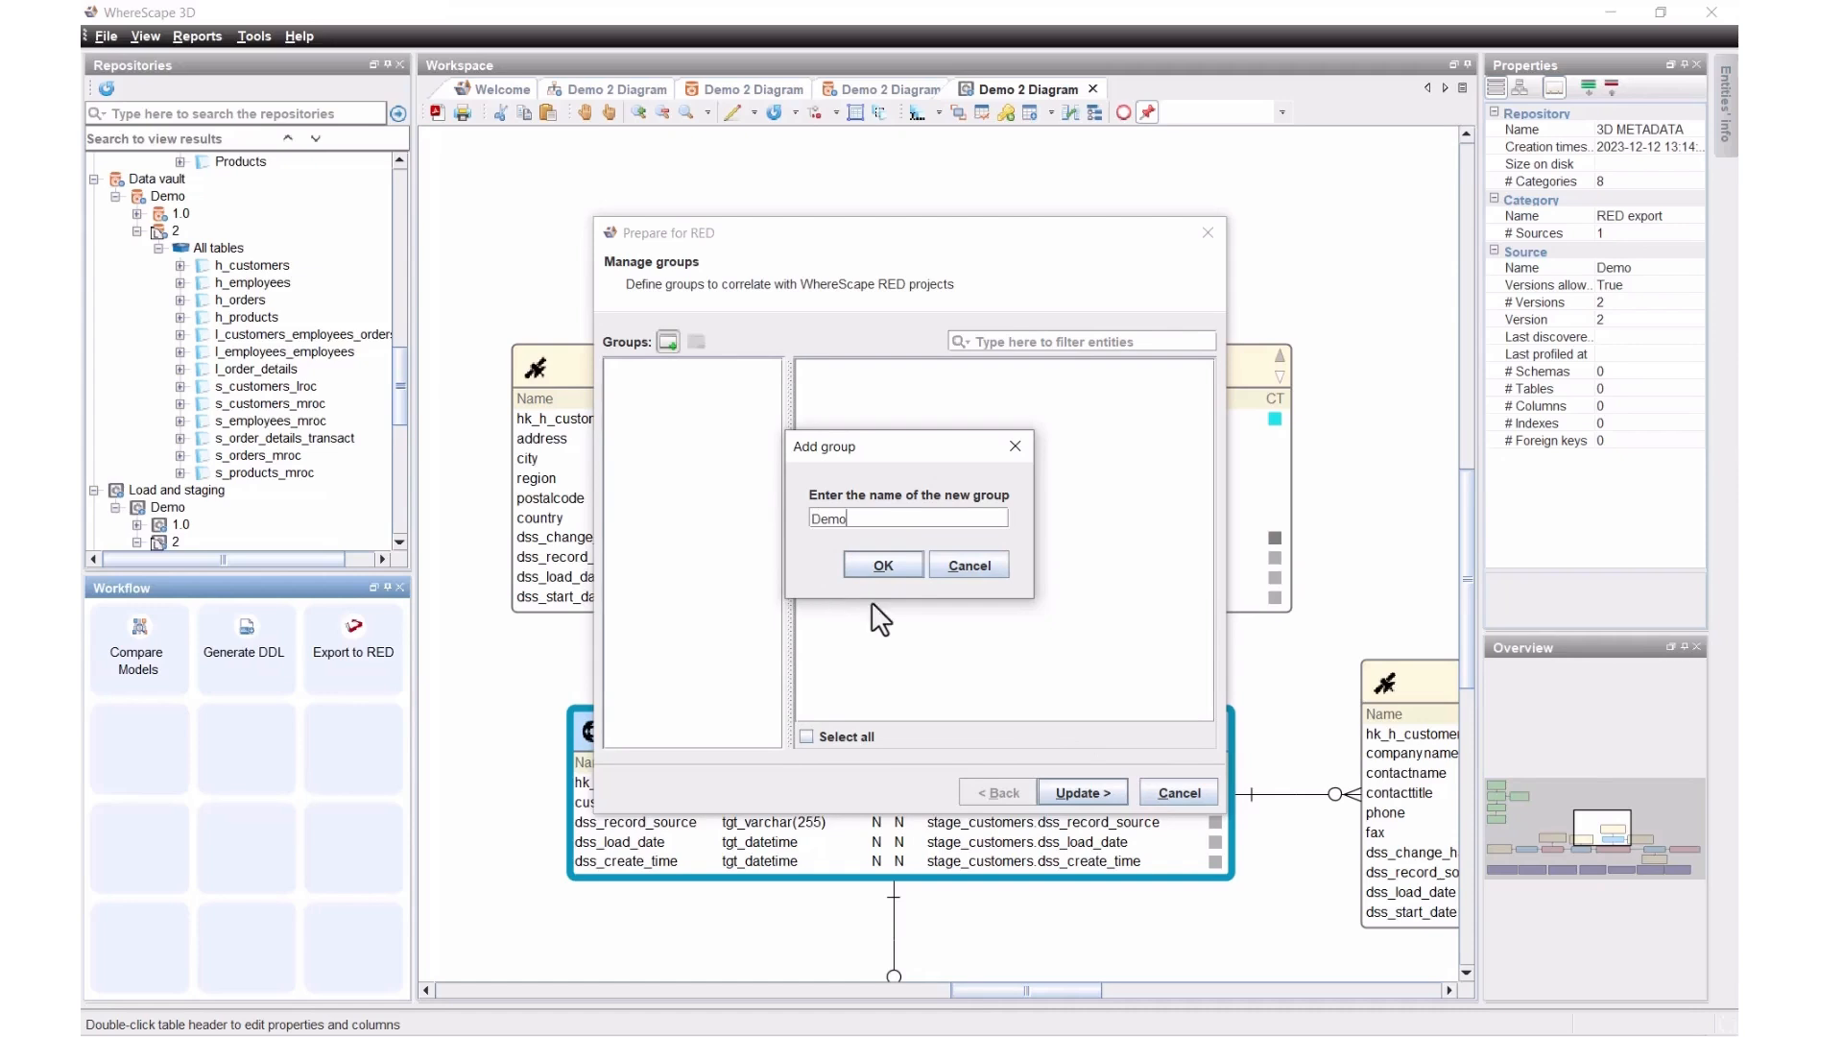
left_click(870, 566)
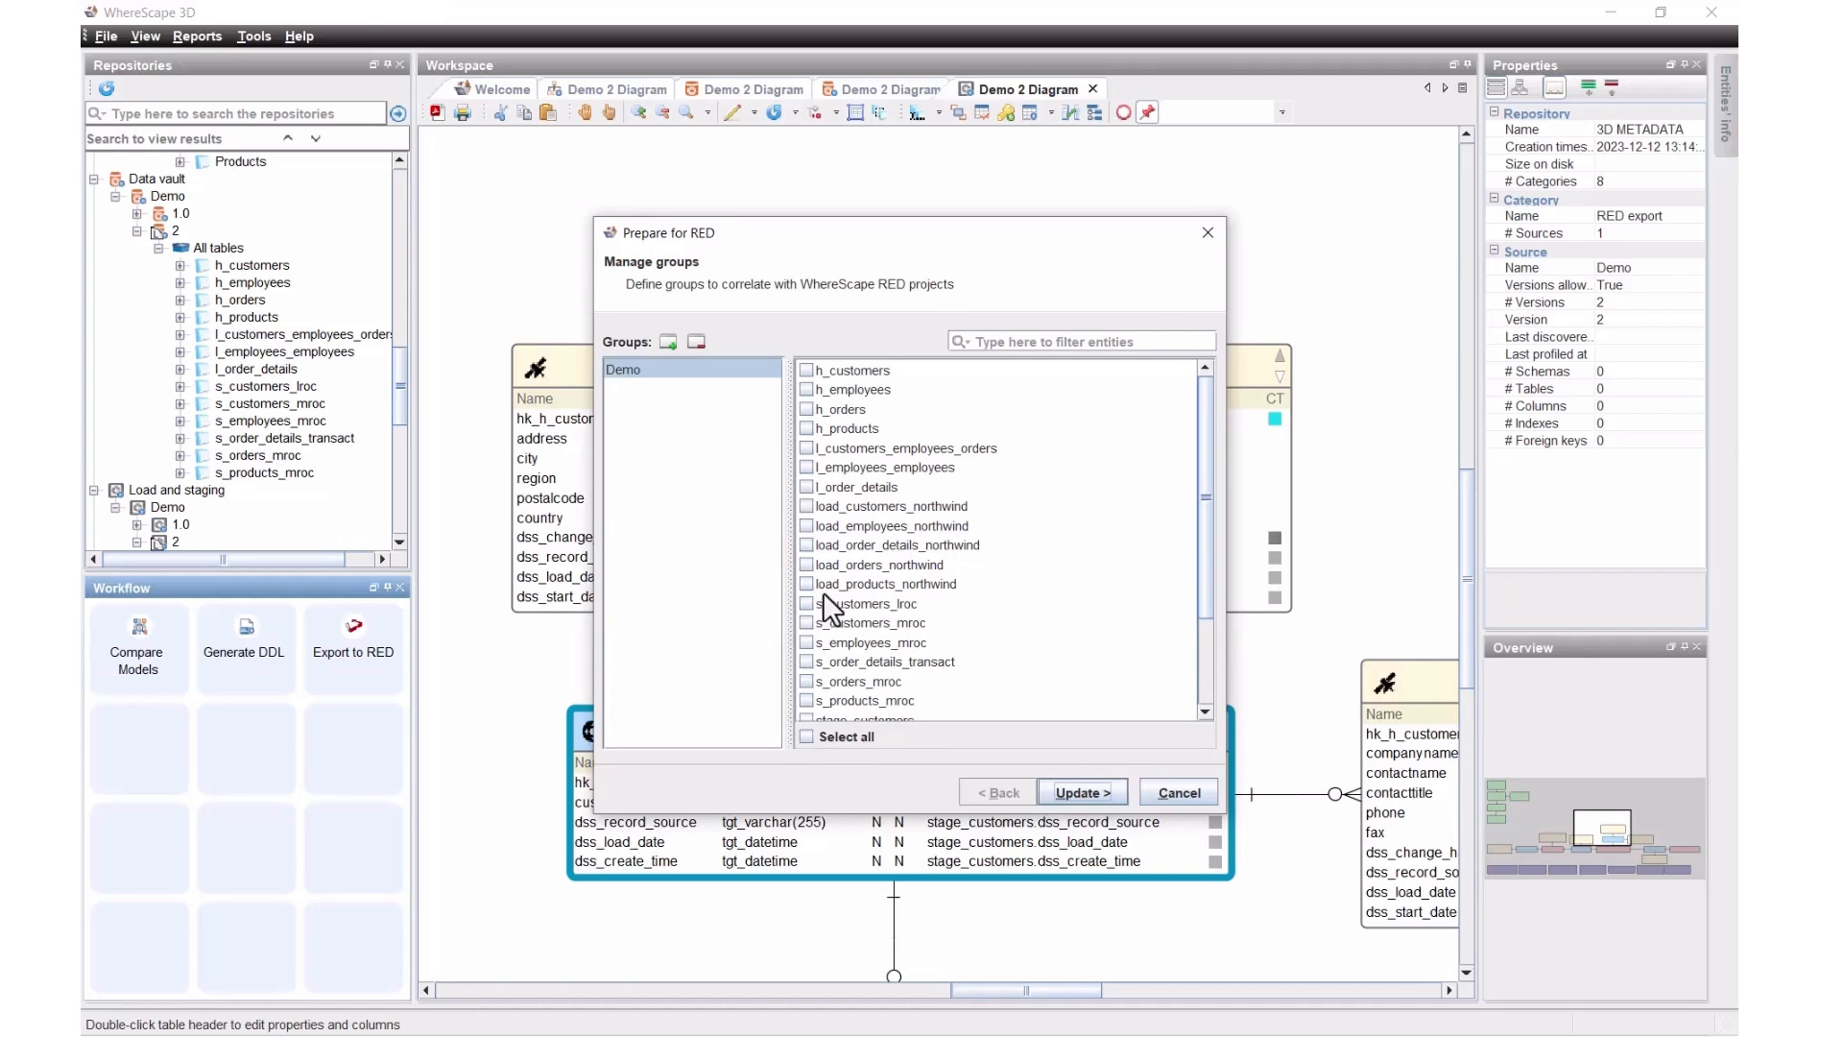
left_click(808, 736)
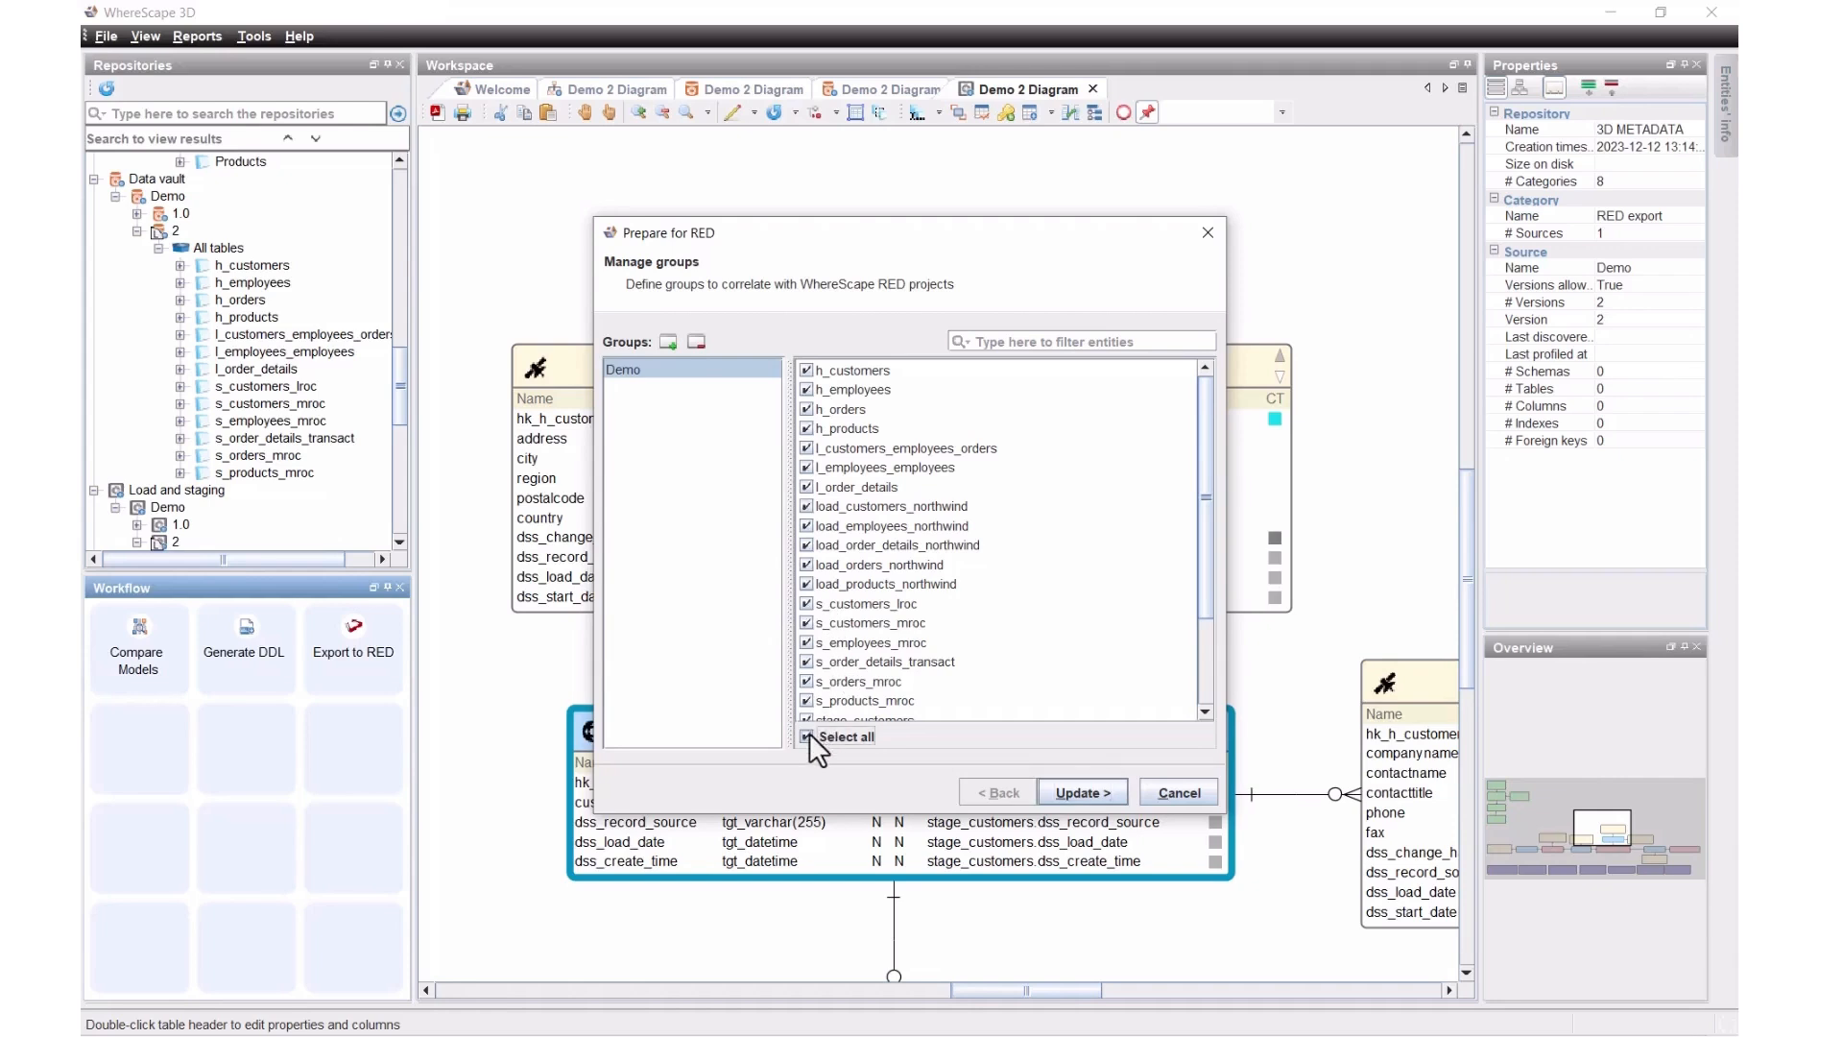
Step: Apply SQL Server to Snowflake type mappings and the WhereScape RED Export Preparation conversion, then finish
left_click(1065, 791)
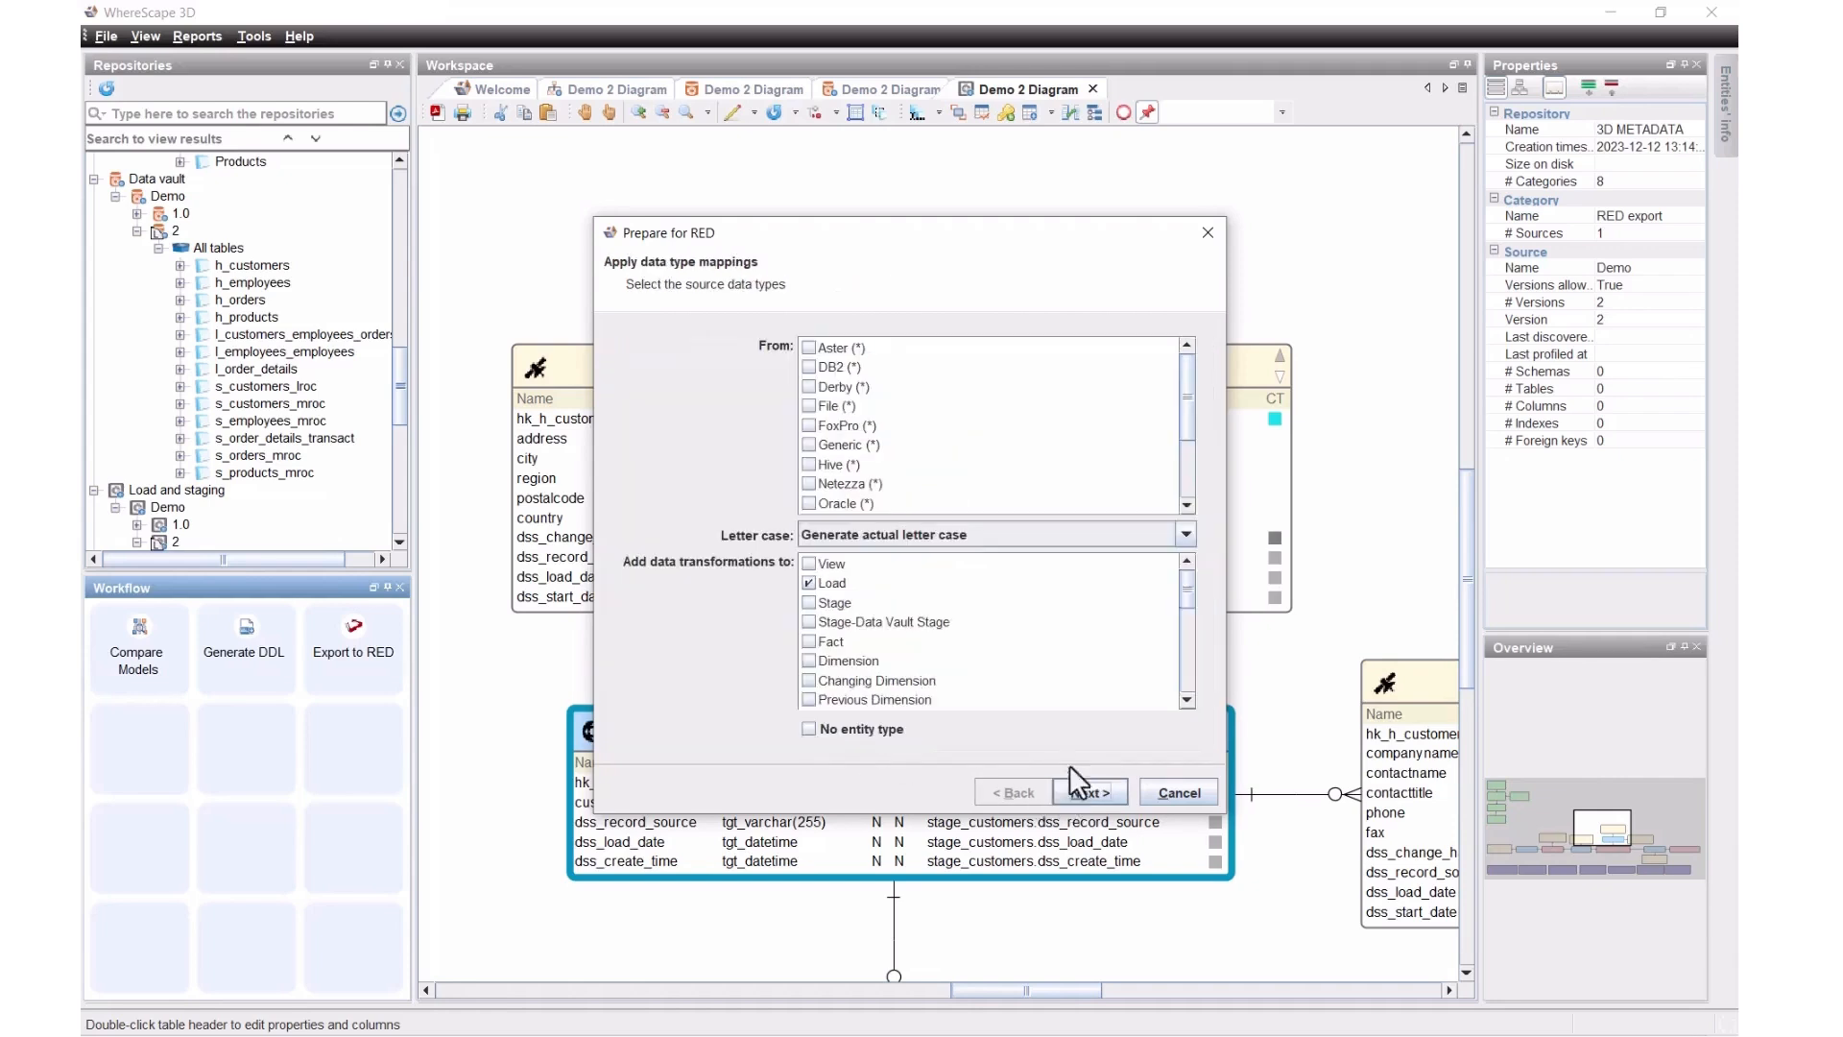
scroll(881, 367, "down", 2)
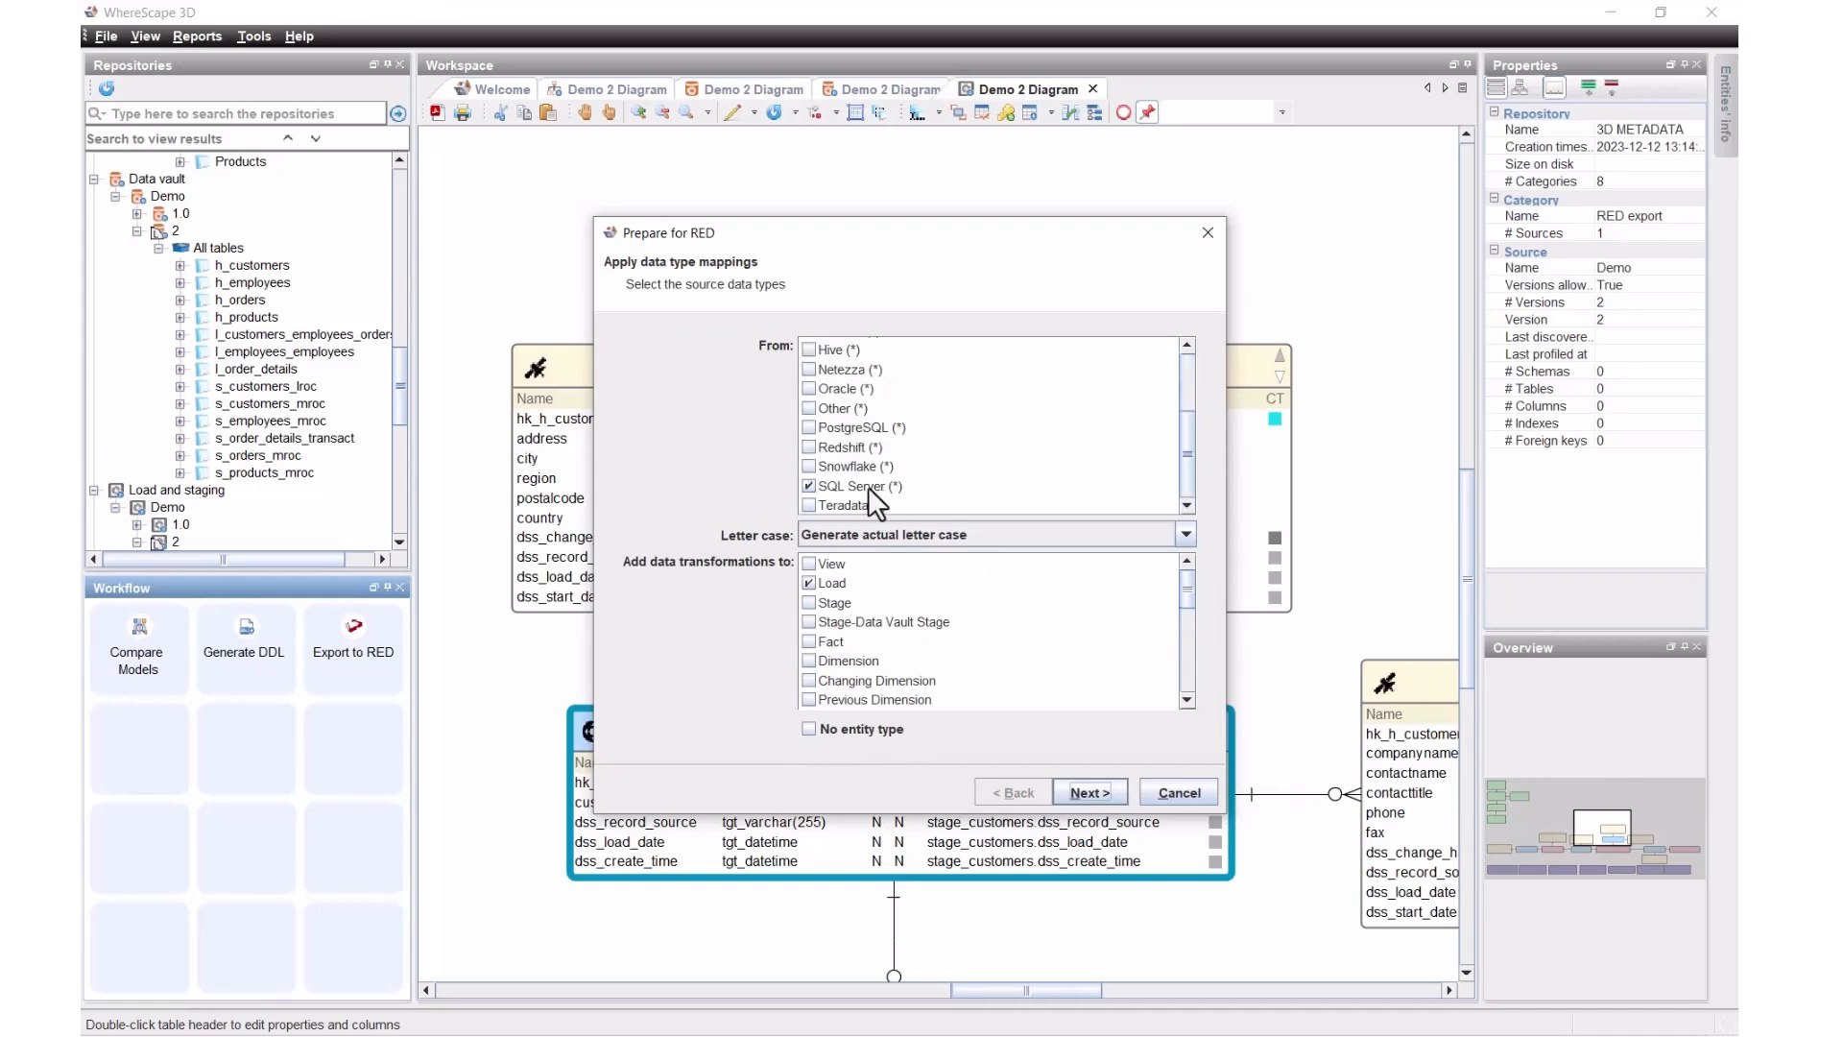
left_click(1088, 792)
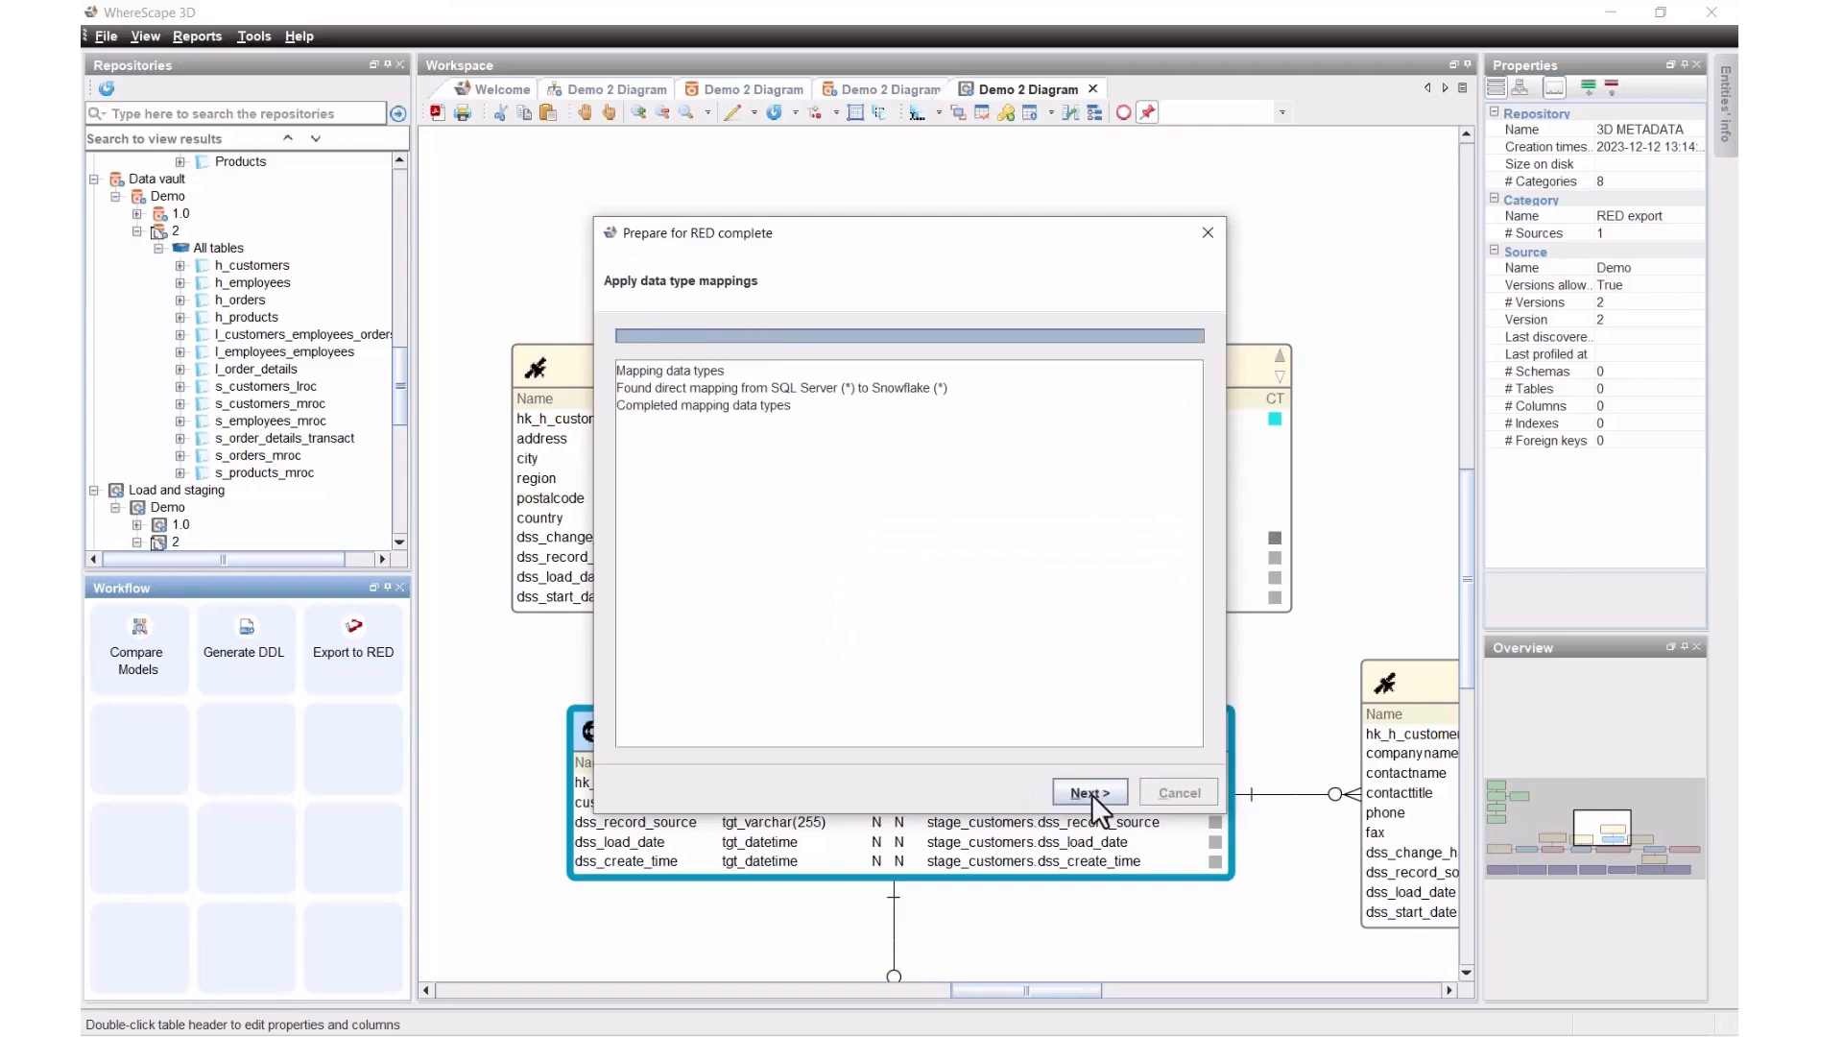
left_click(1090, 792)
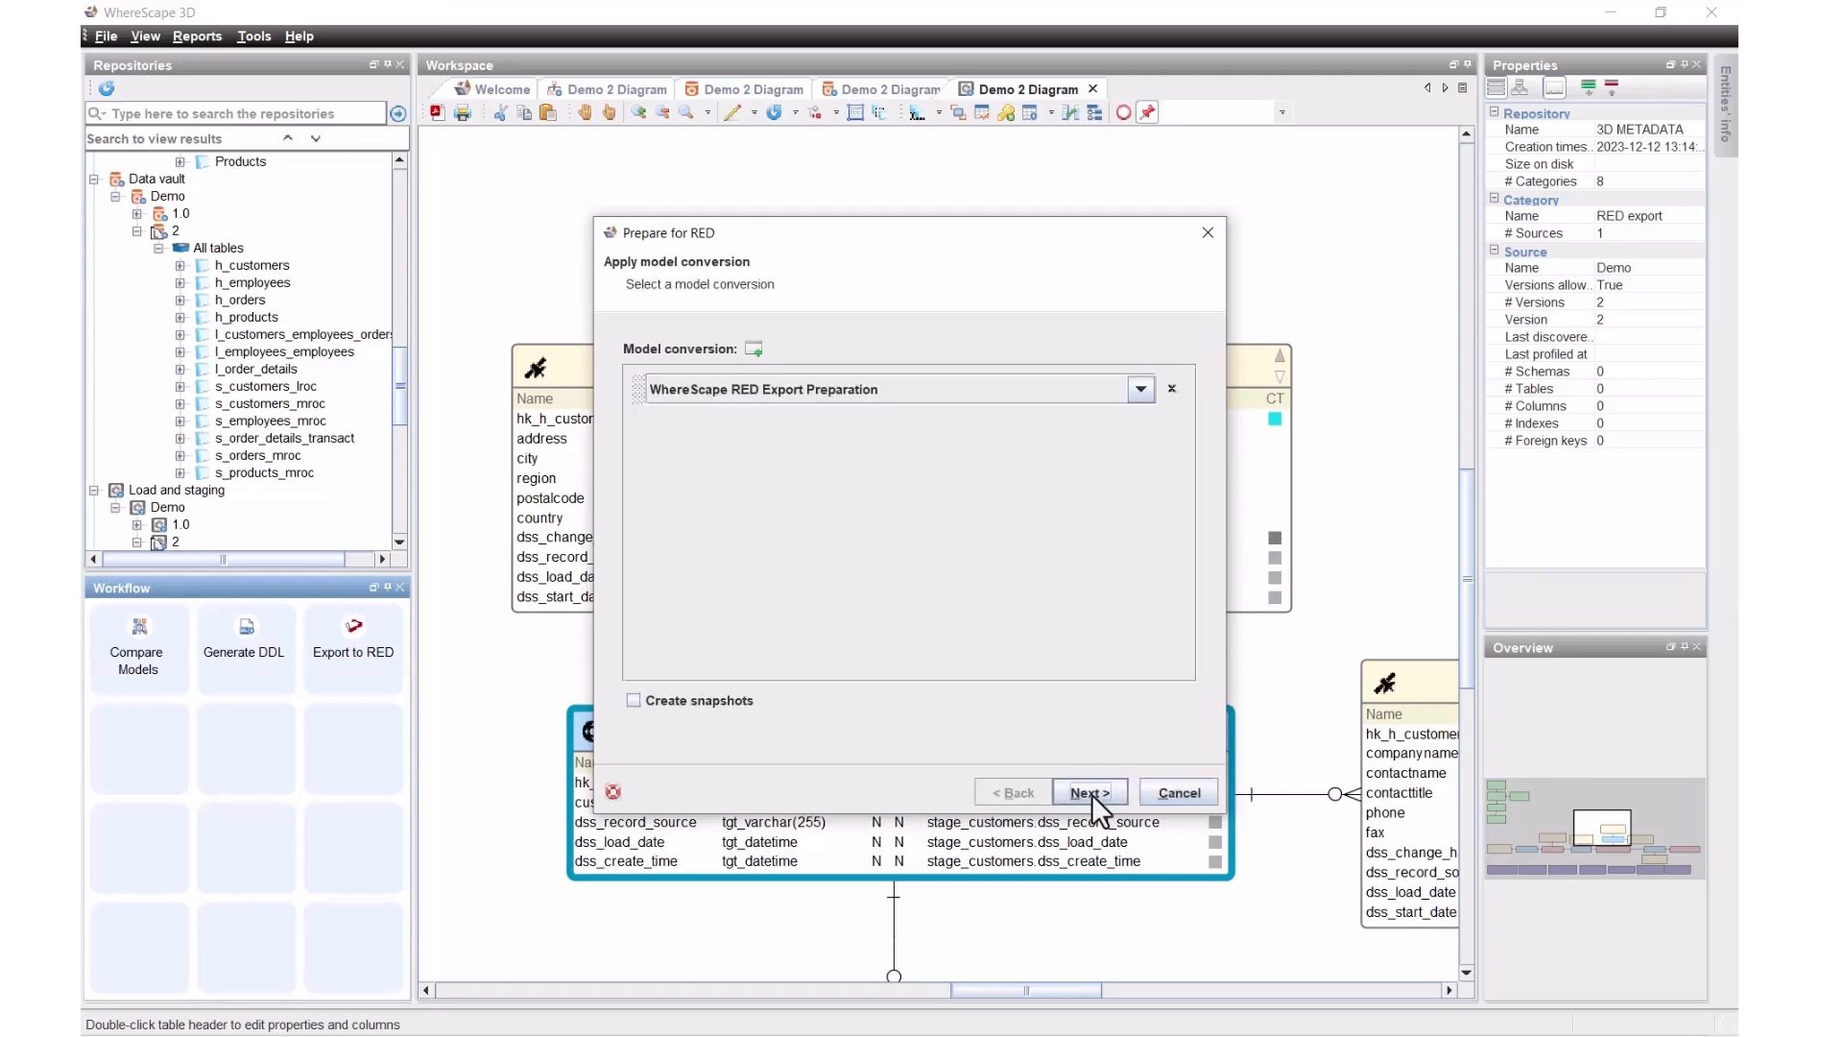
left_click(1092, 793)
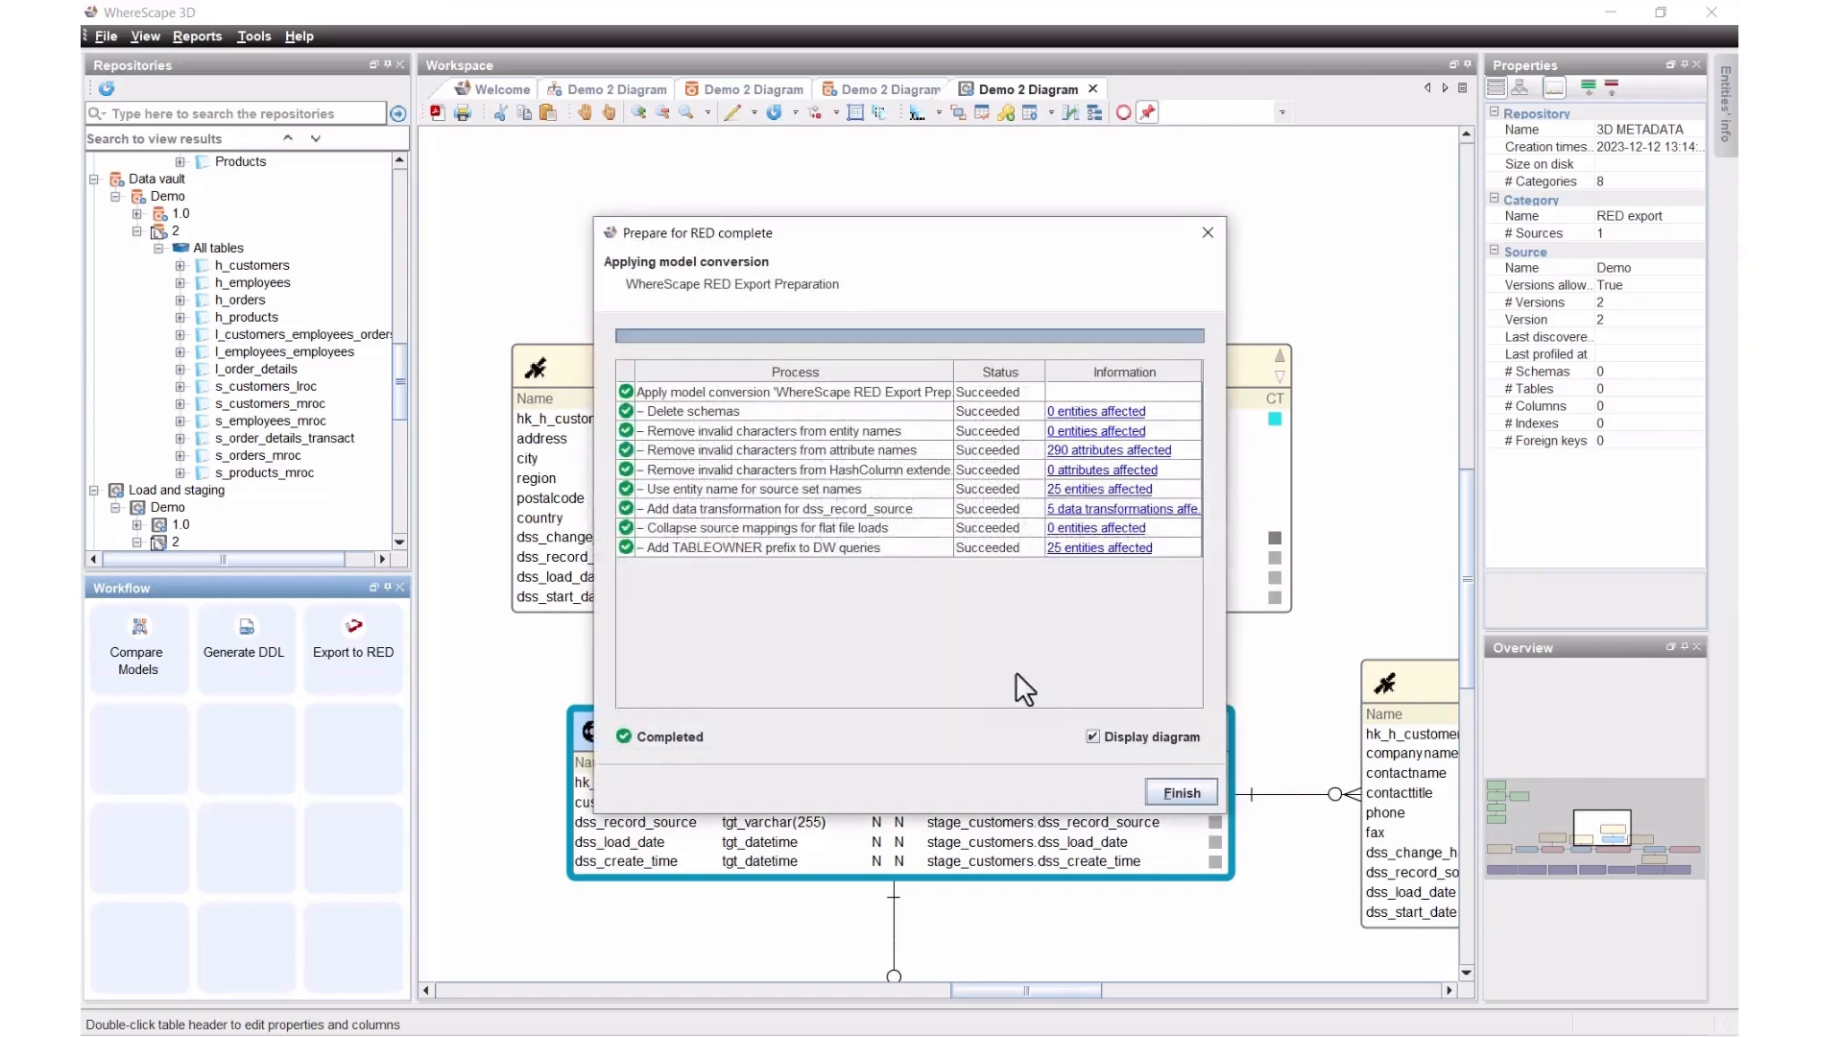
left_click(1167, 791)
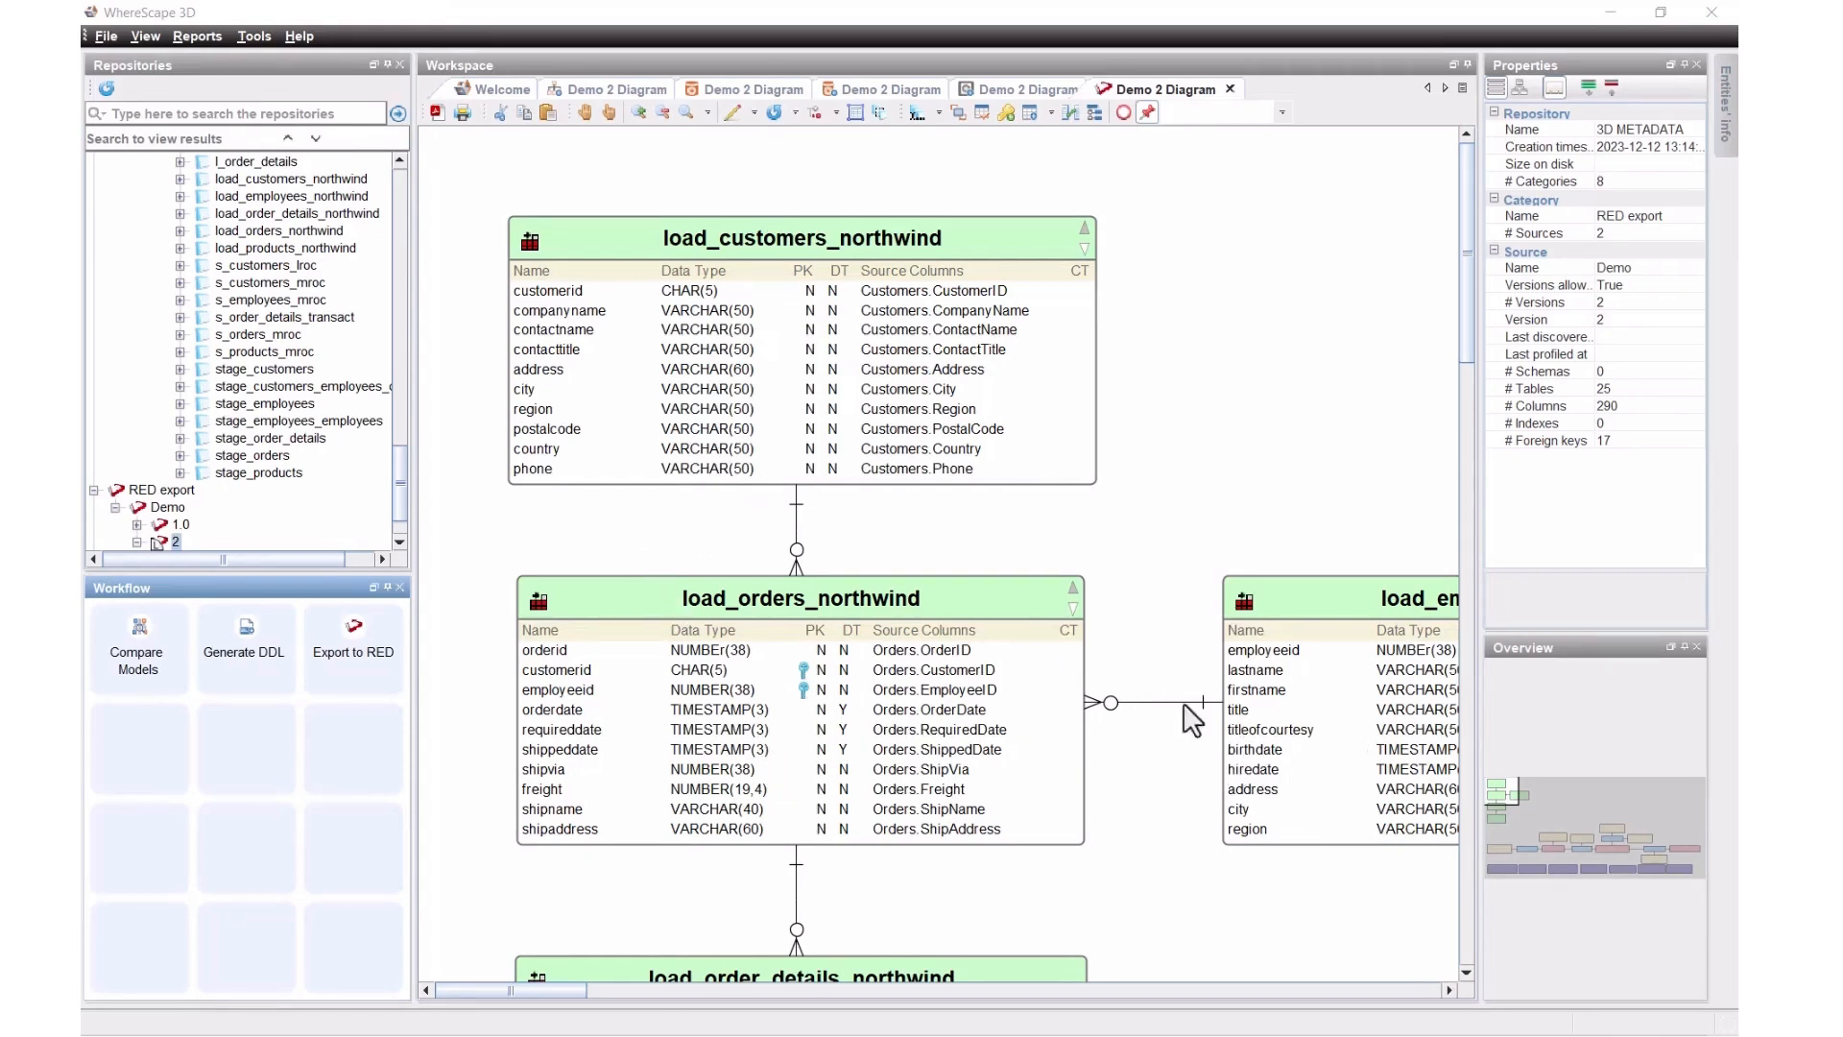
Step: Pan the diagram via the Overview panel to show h_orders and s_orders_mroc
left_click_drag(1500, 793, 1564, 845)
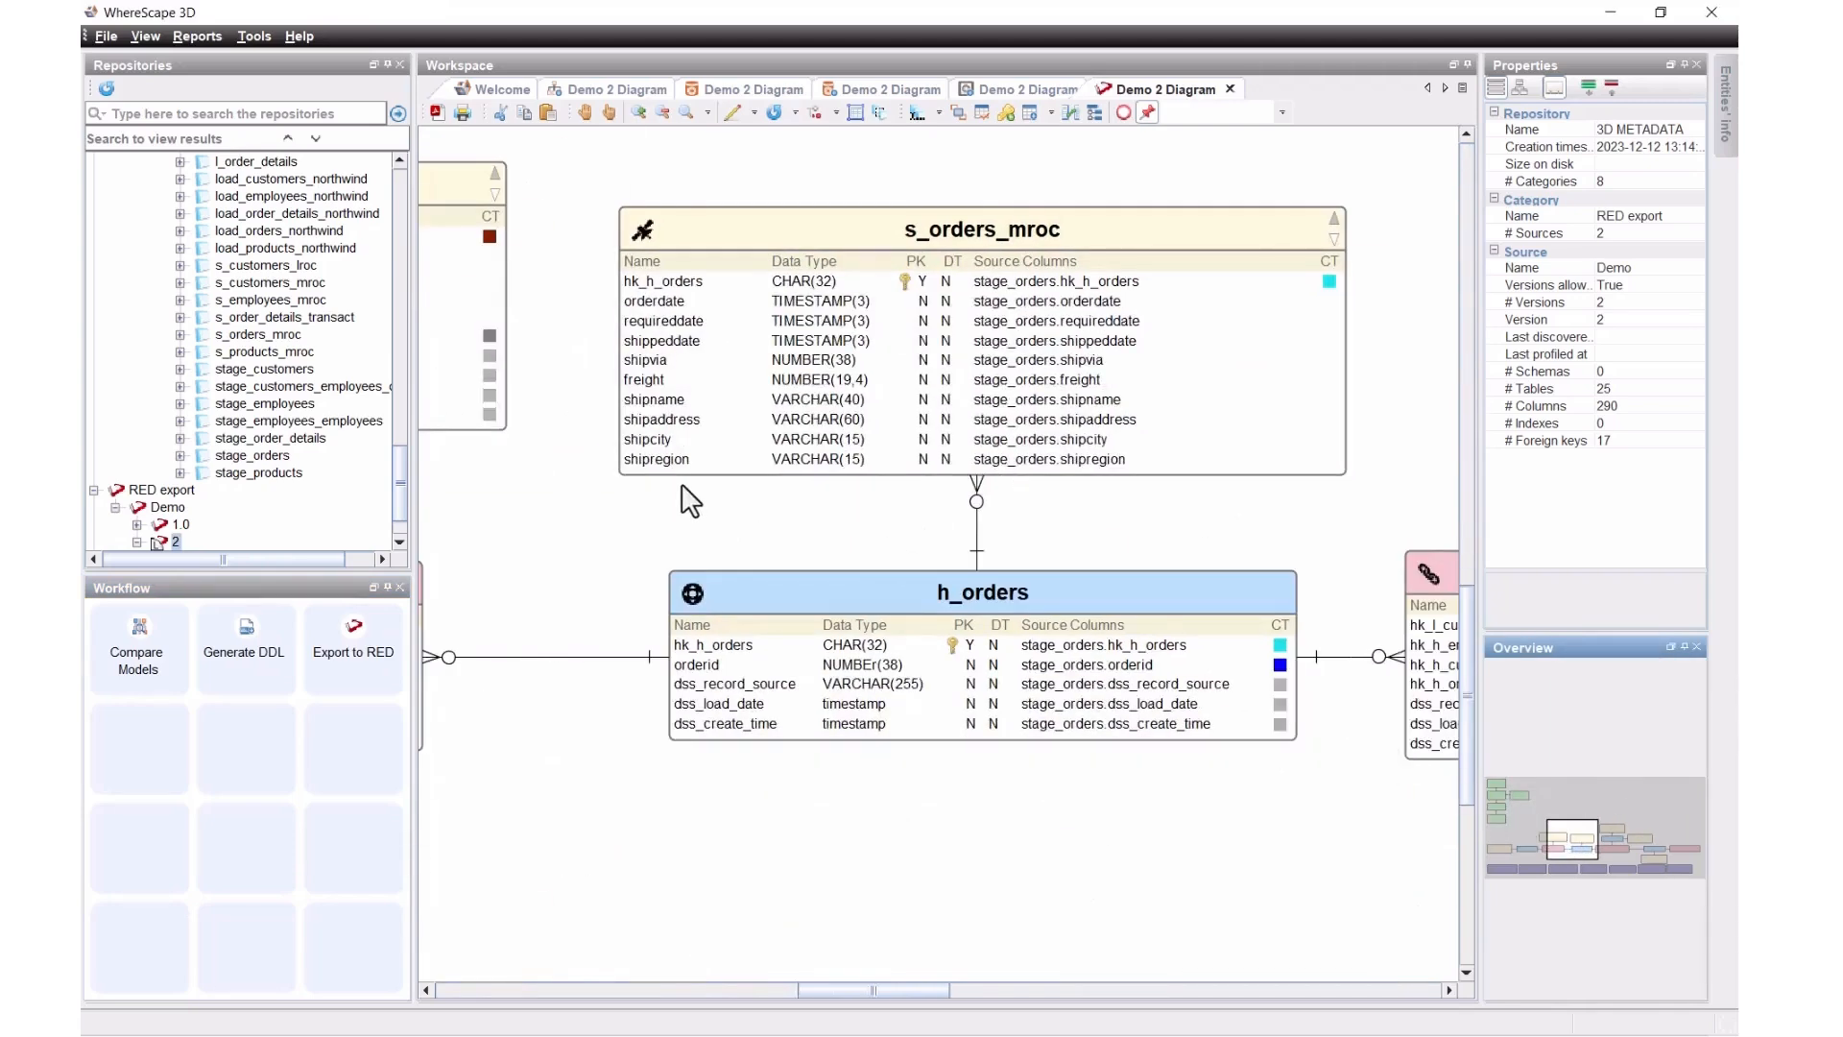
Step: Export the model to RED as RED_Demo_2.xml using the REDX_META_SNOWFLAKE data source
left_click(355, 645)
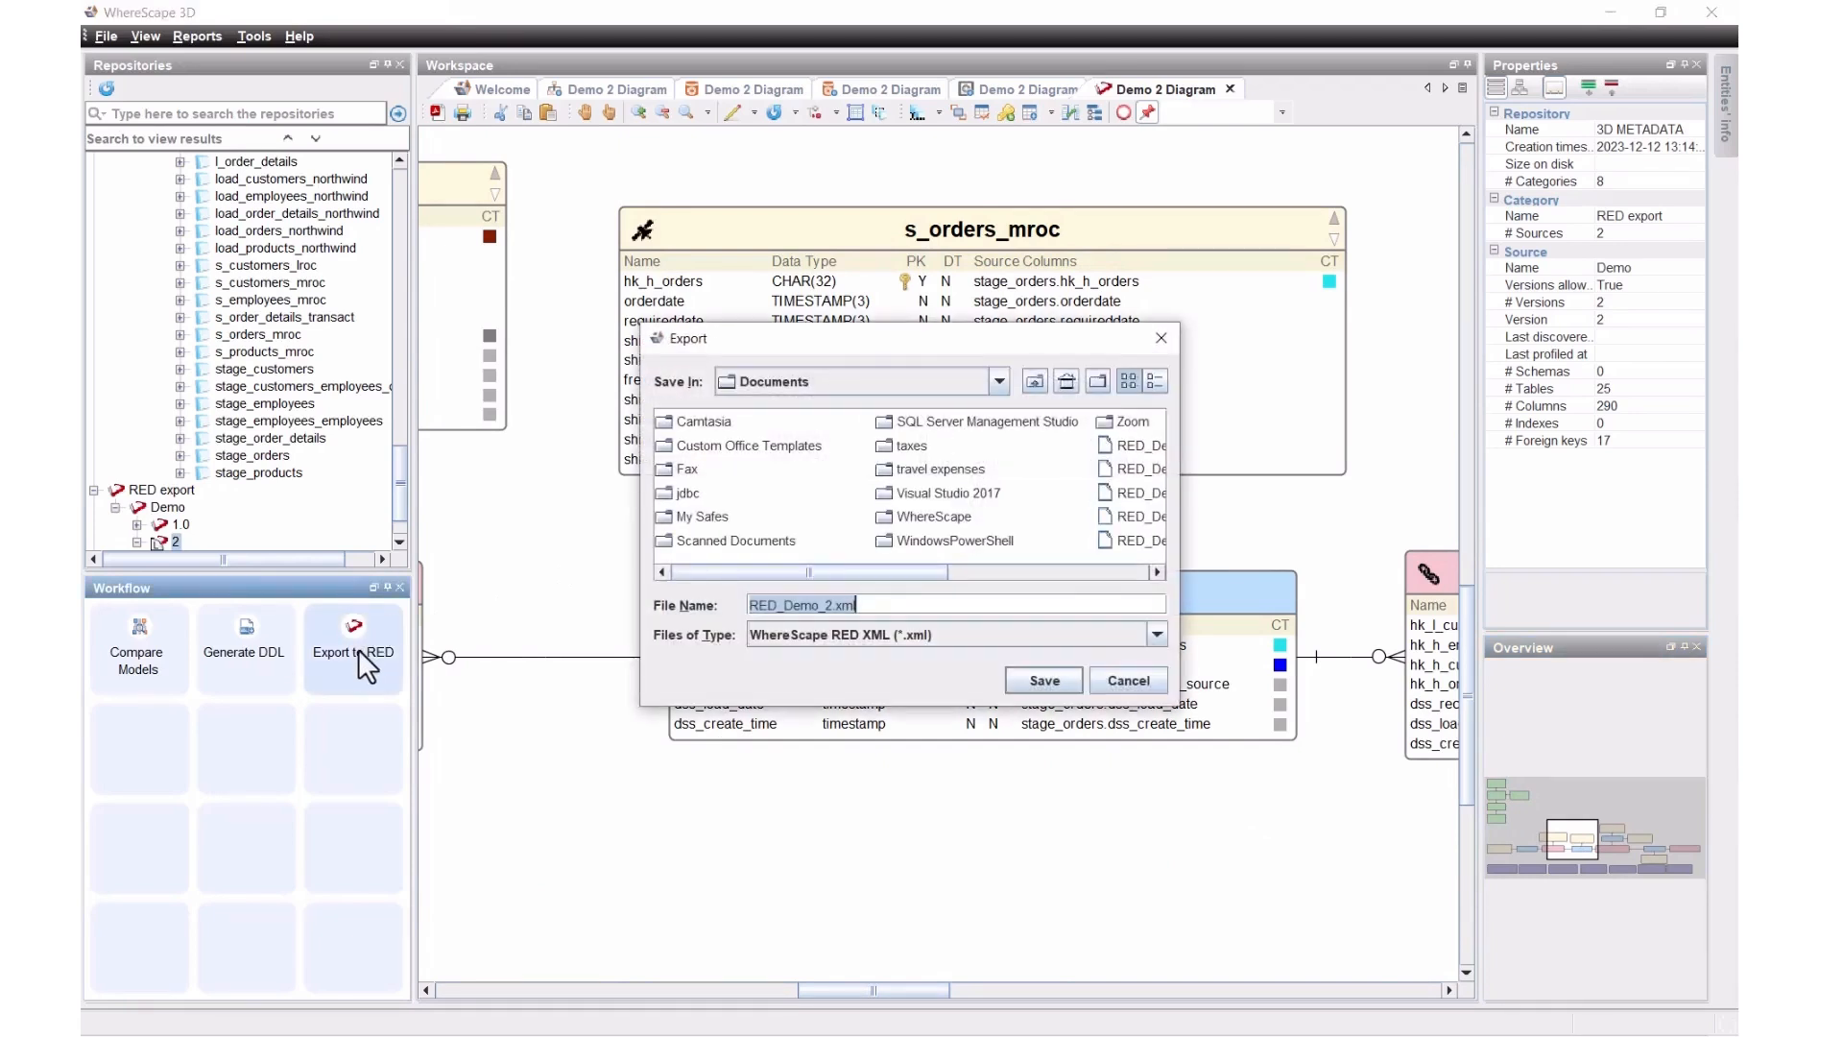
left_click(1018, 683)
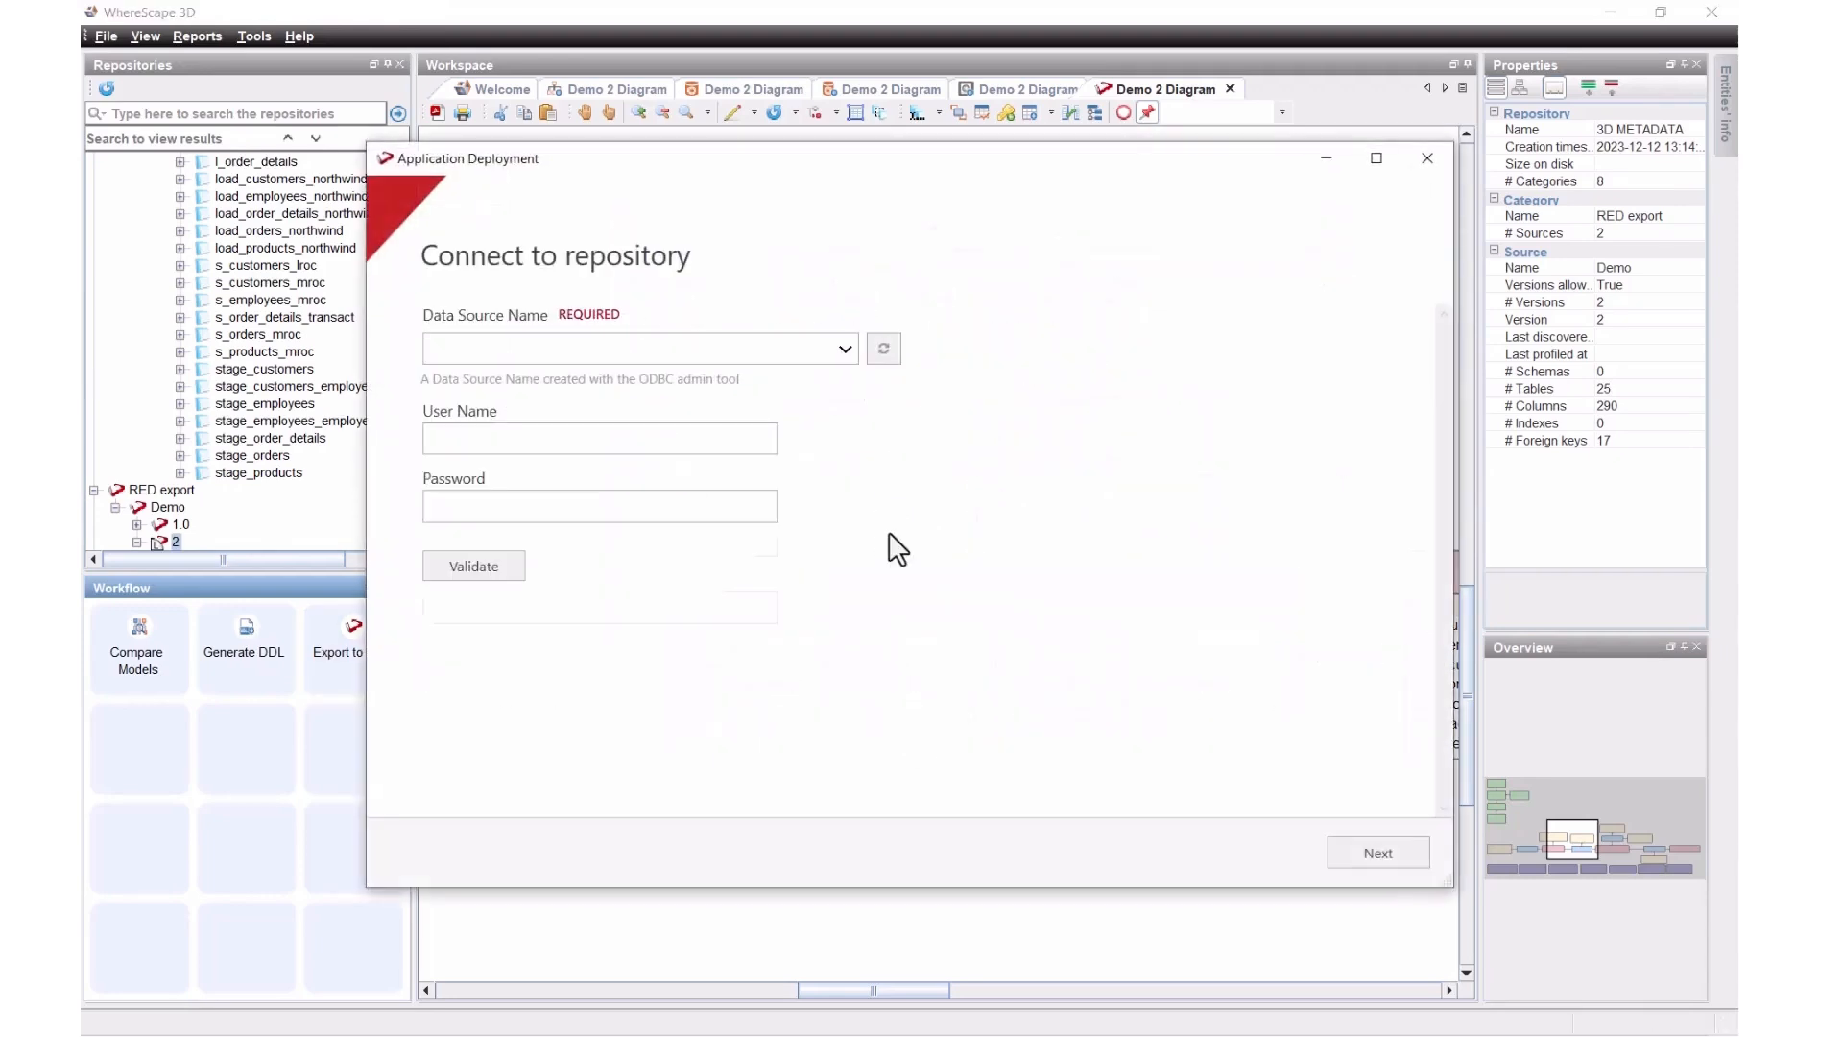
left_click(844, 350)
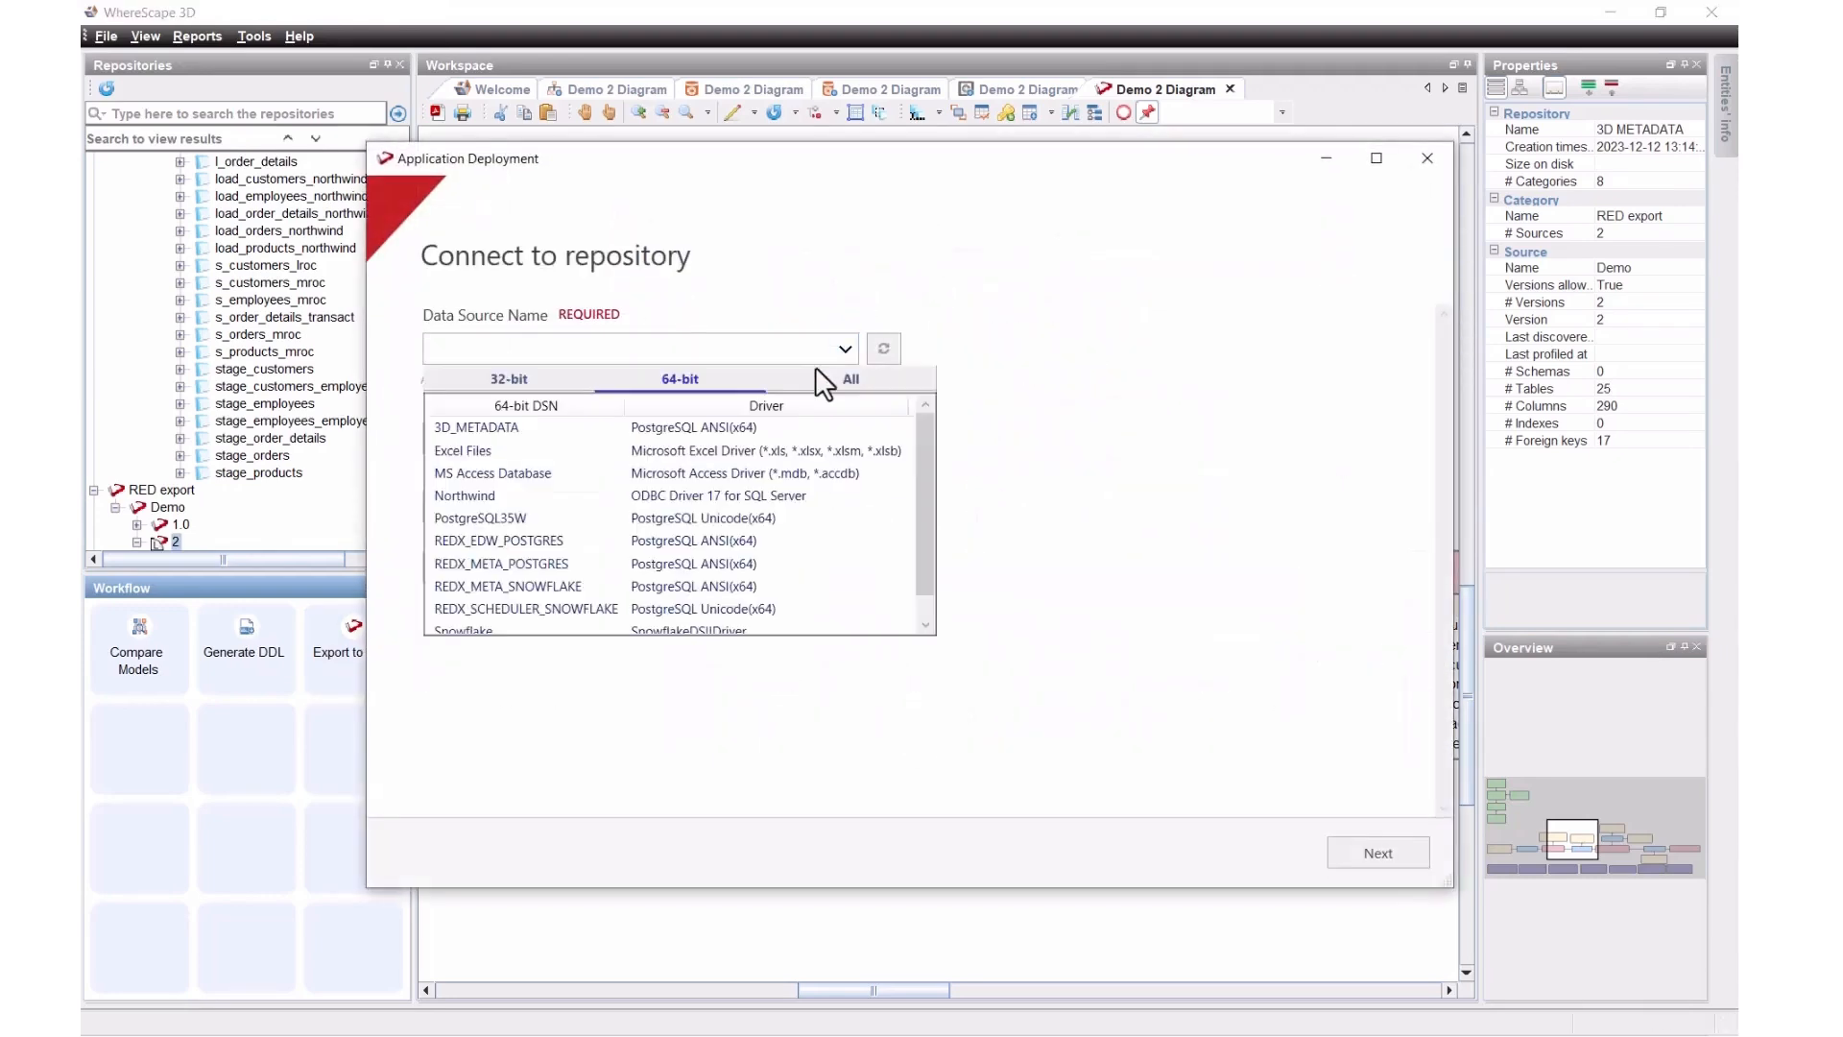
left_click(527, 590)
Step: Enter the repository user name and password, validate the login, and continue to the preview
left_click(547, 439)
type("postgres")
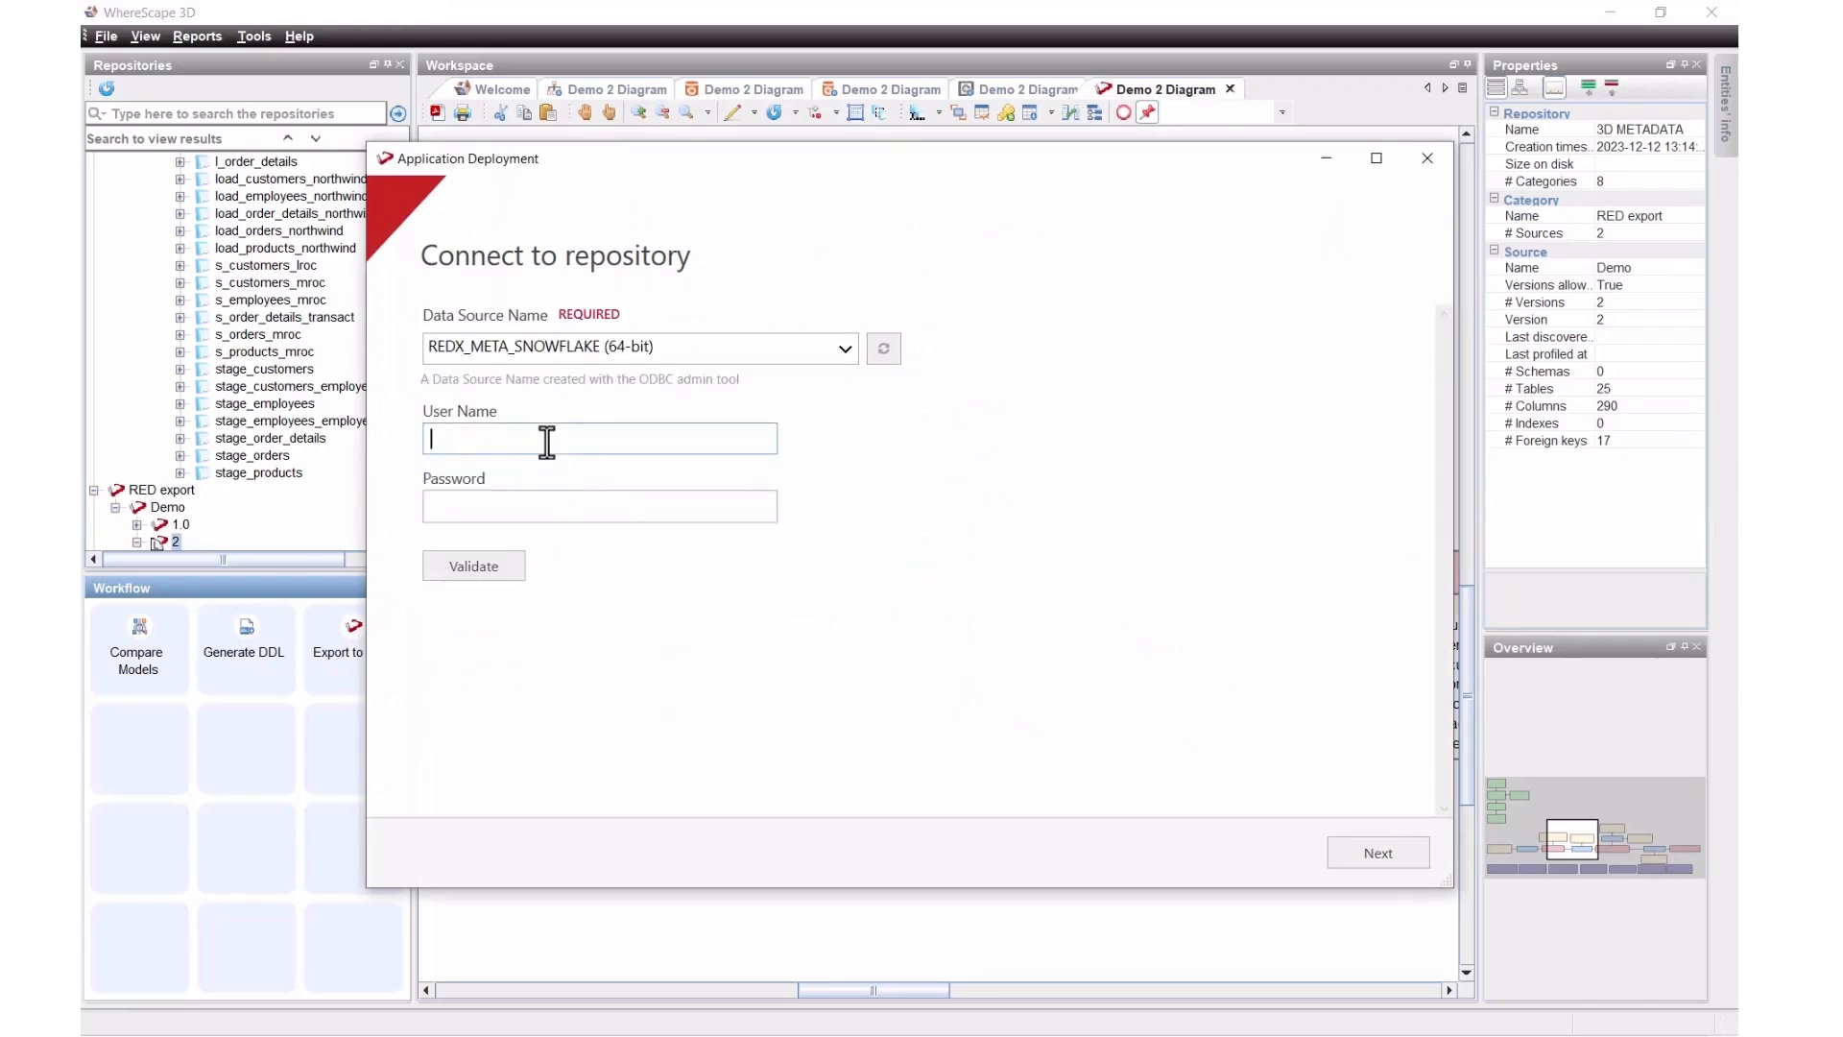
key("Tab")
type("postgres")
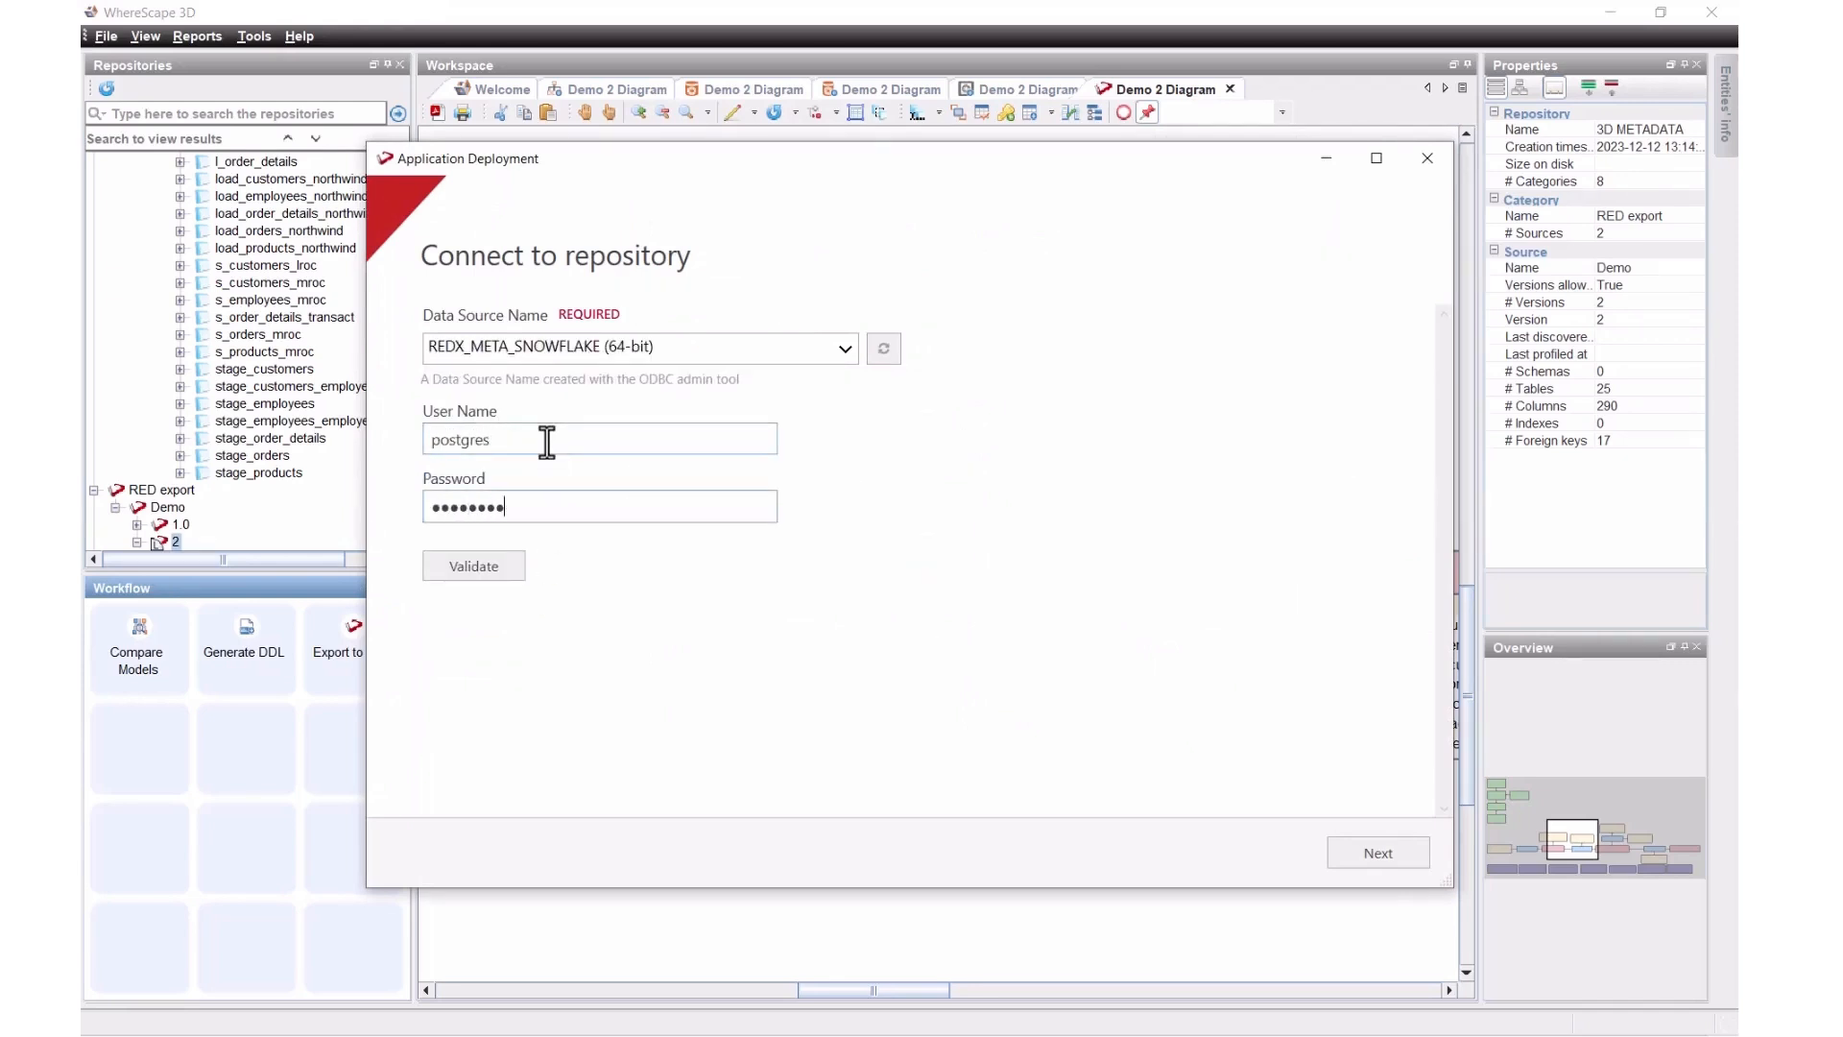
left_click(437, 566)
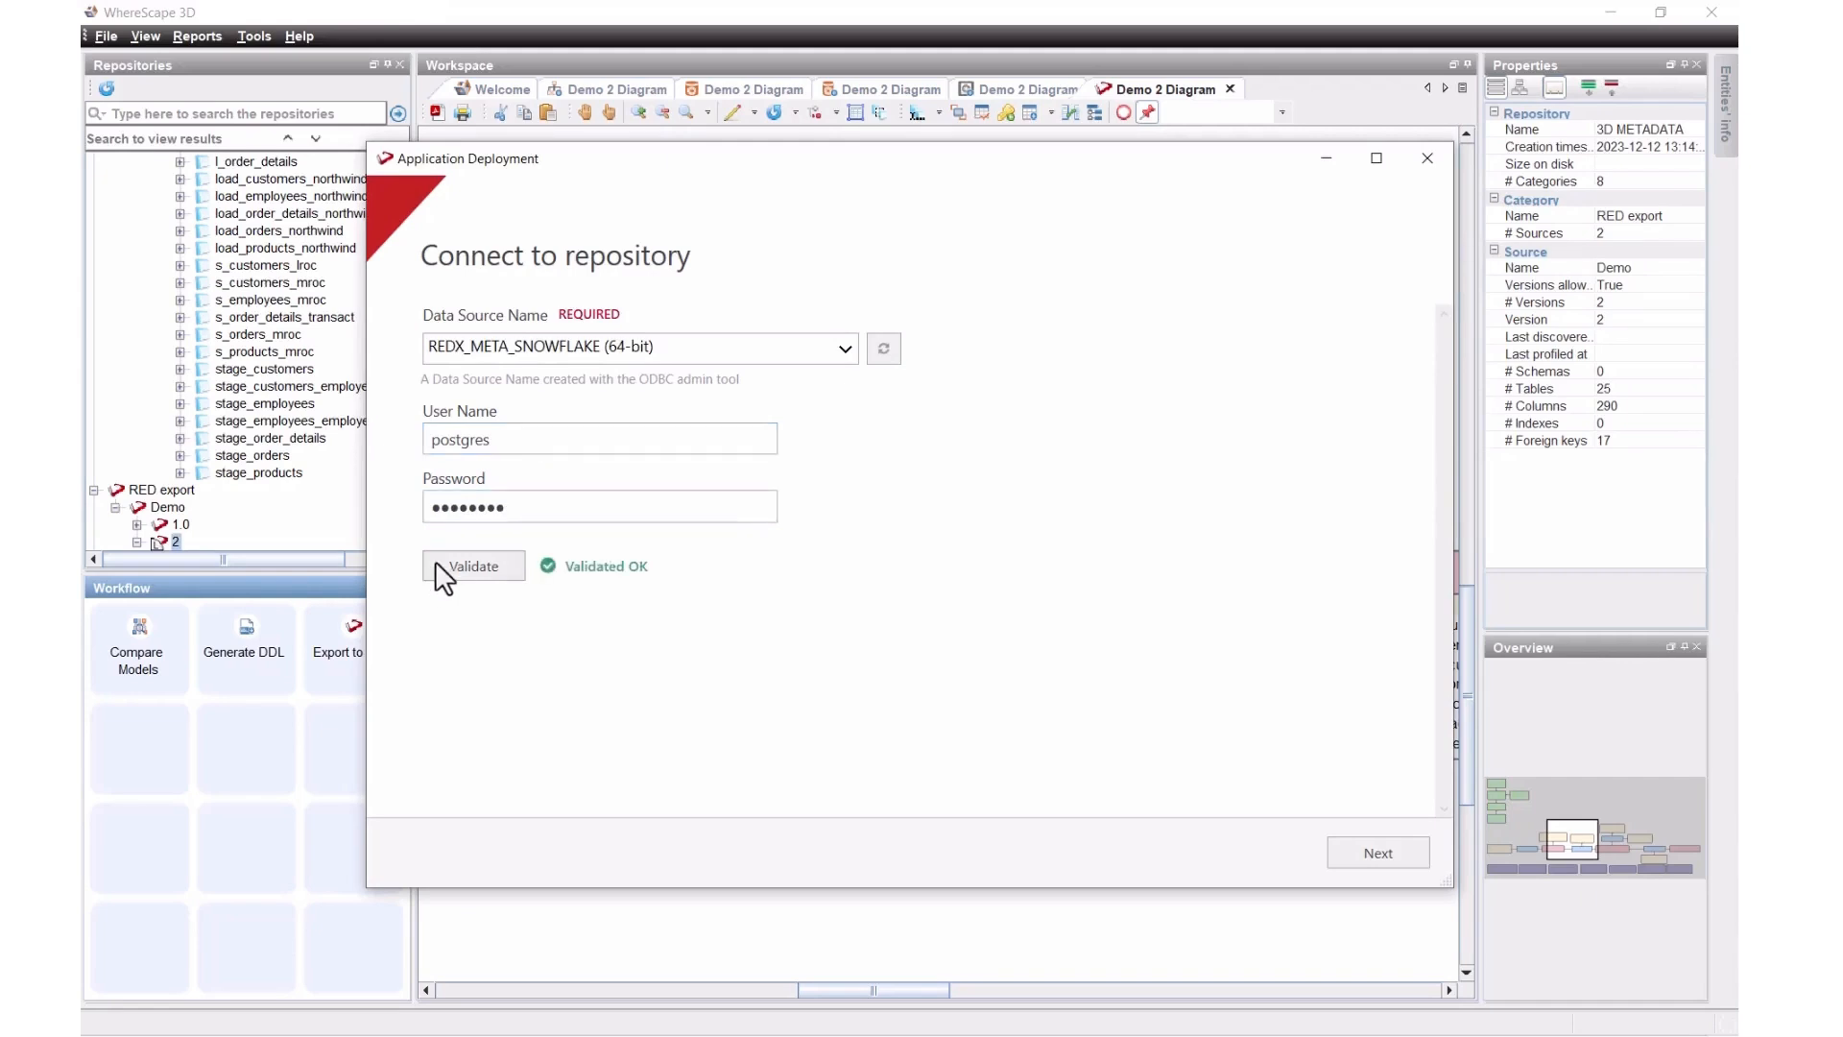
left_click(1400, 845)
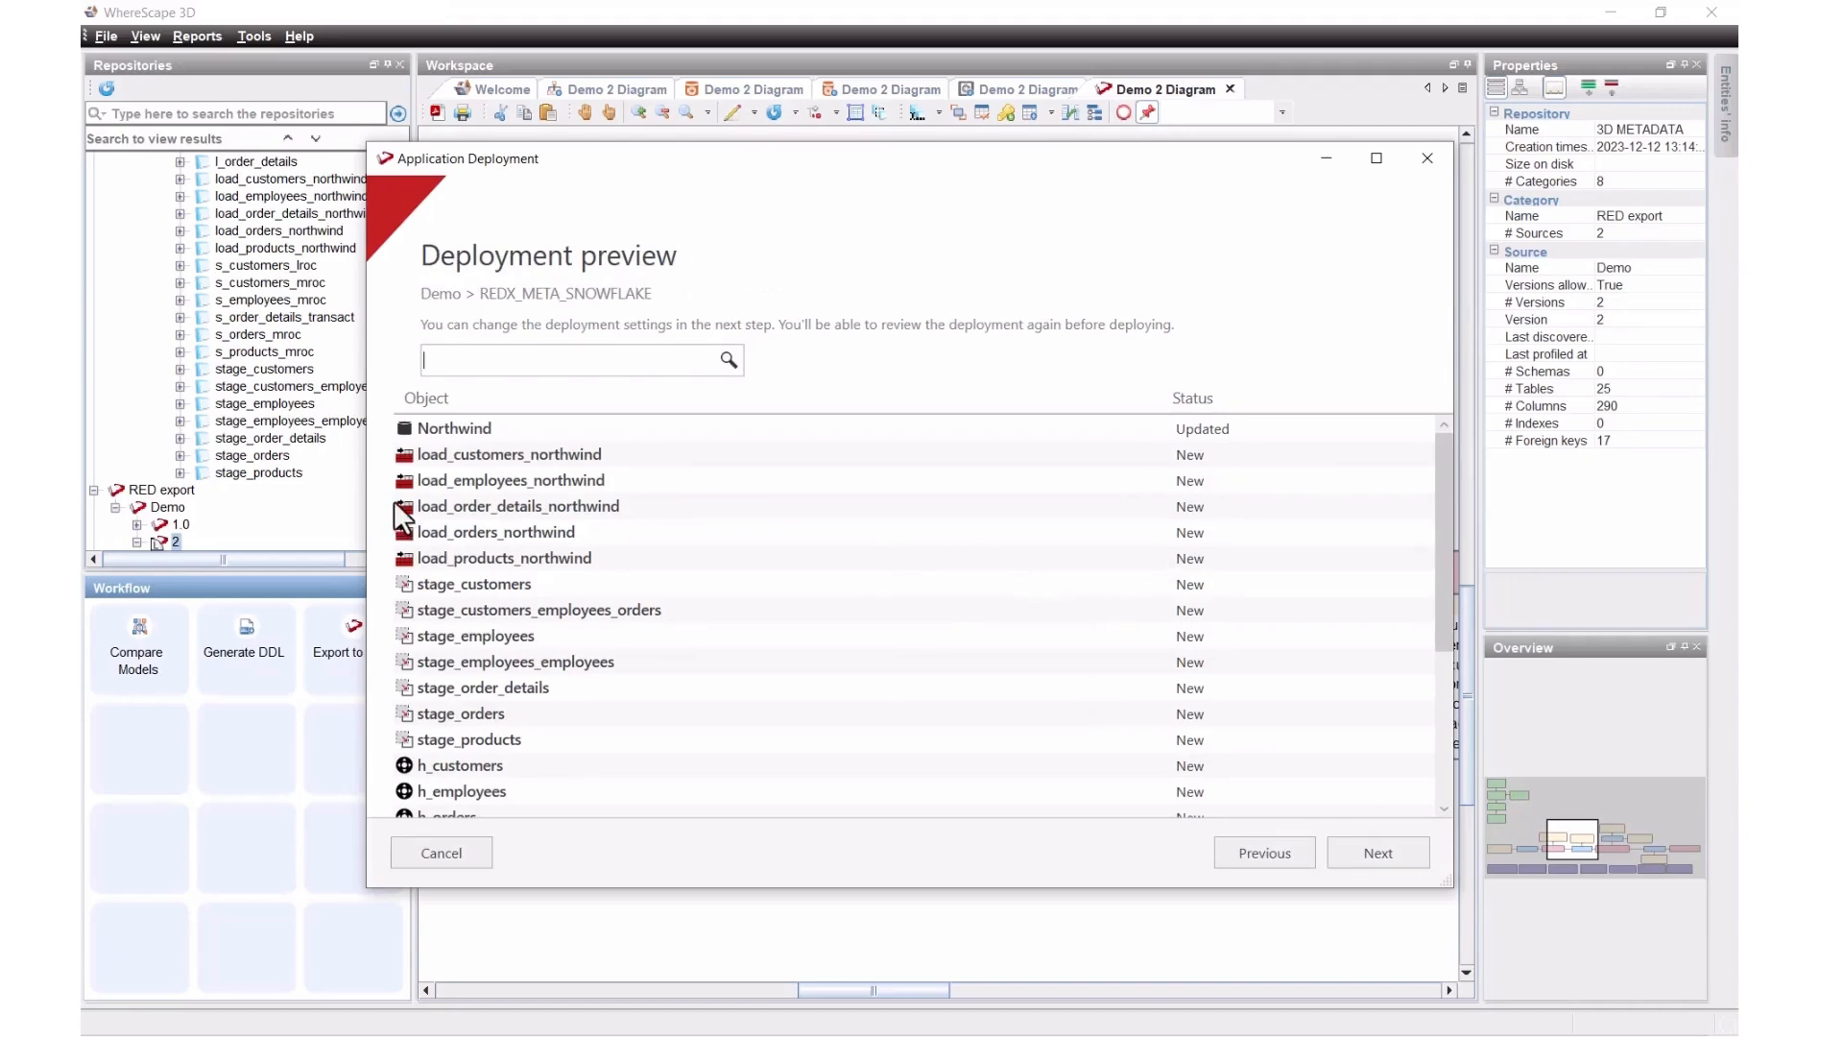
Step: Scroll through the deployment preview to review the new hubs, satellites and links
scroll(503, 694, "down", 4)
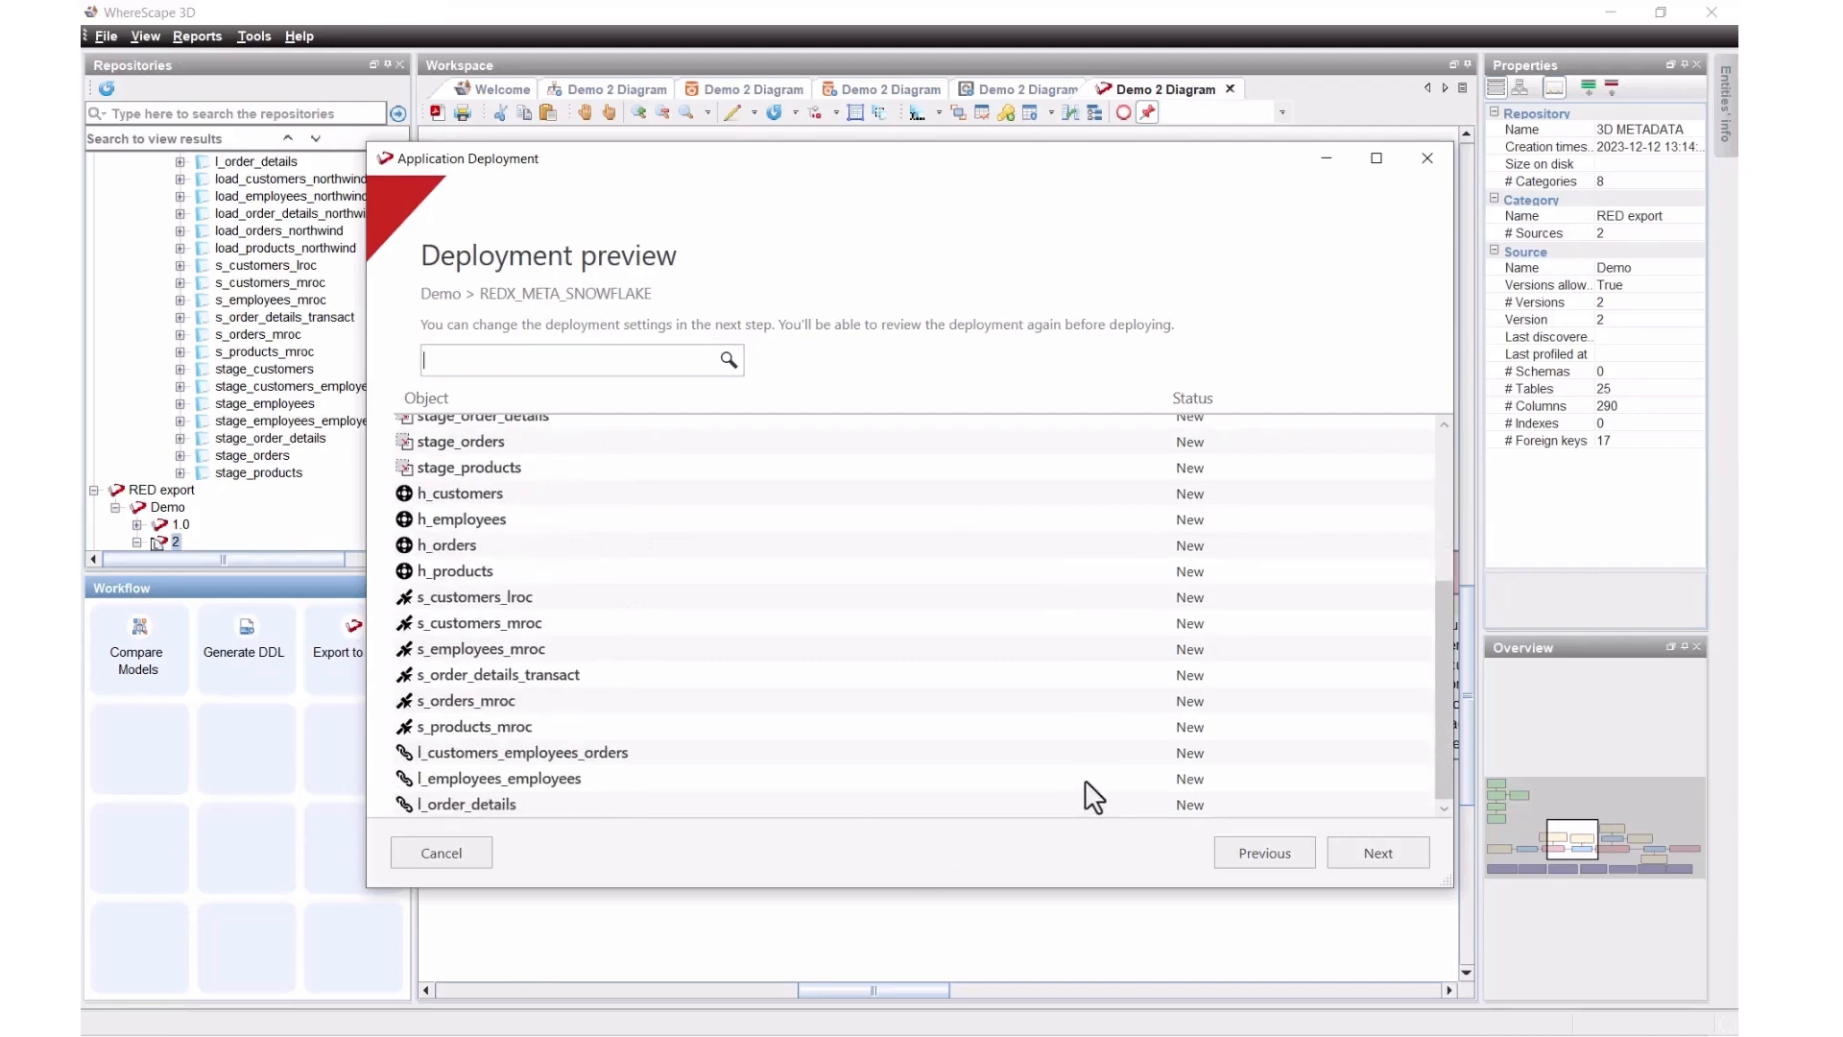
scroll(1163, 624, "up", 4)
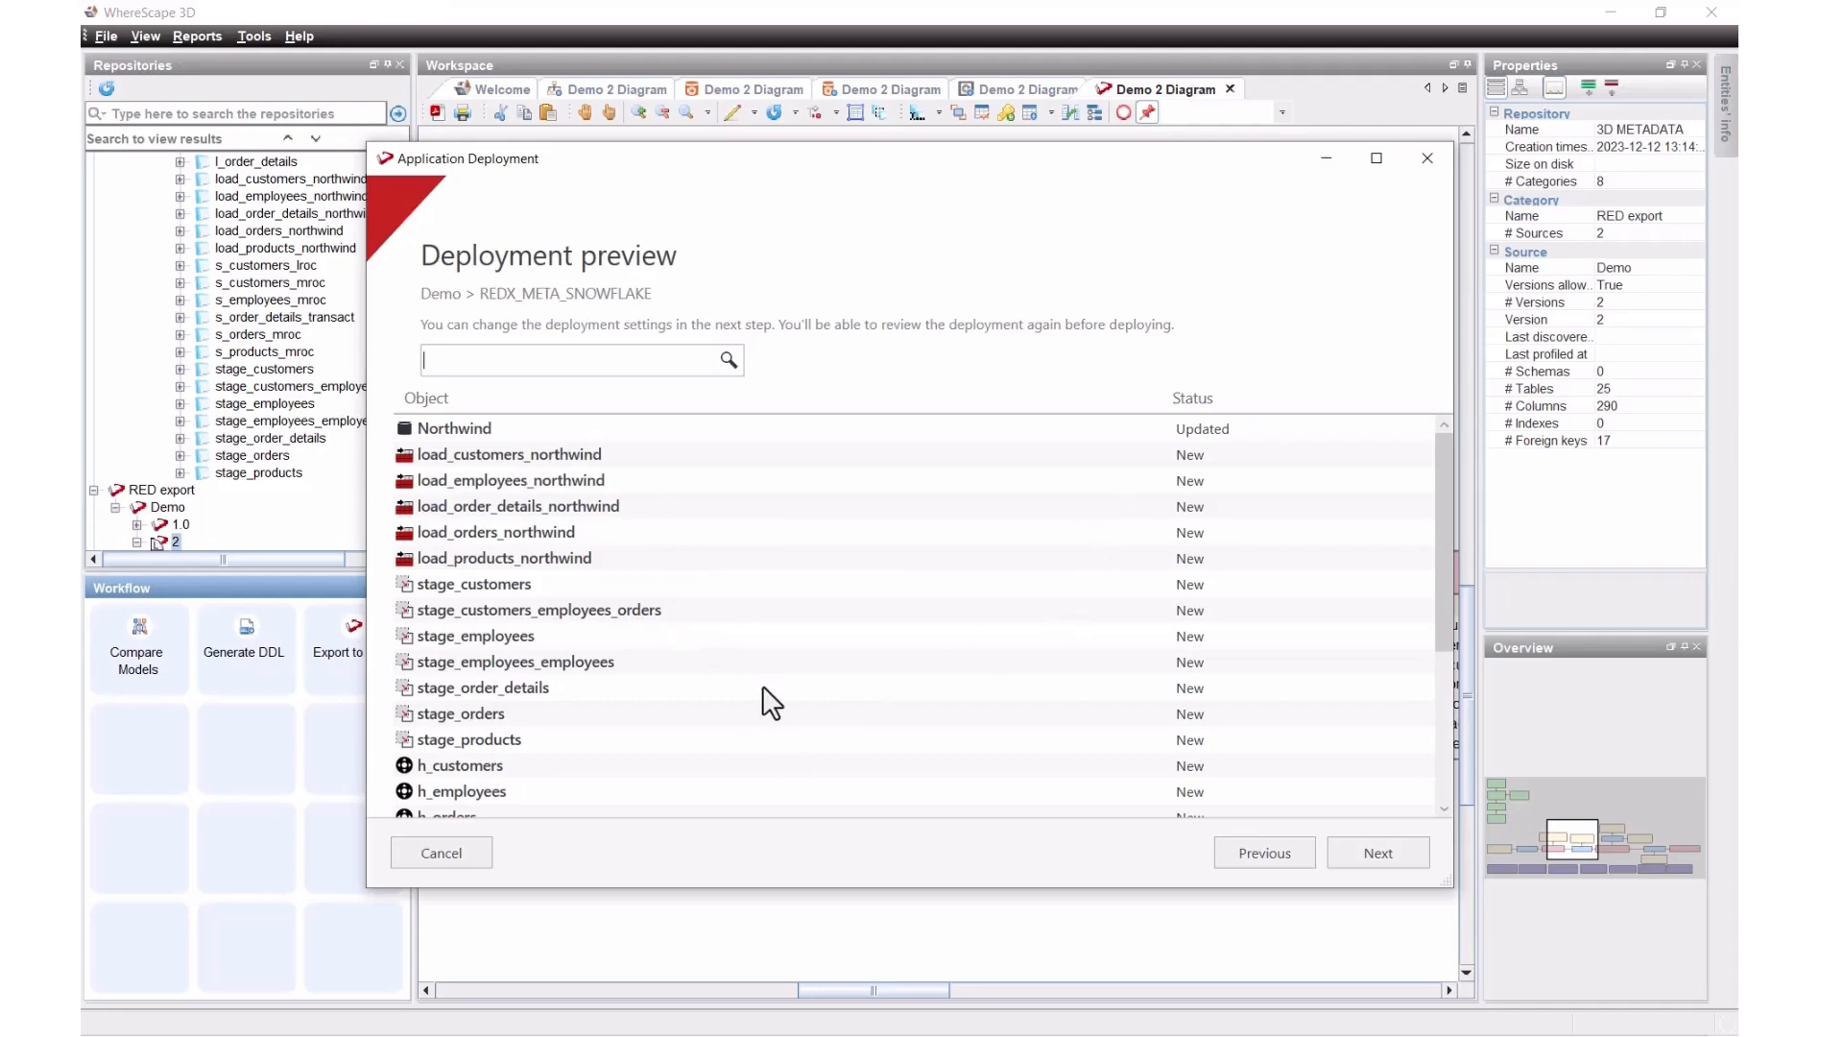
scroll(730, 693, "down", 3)
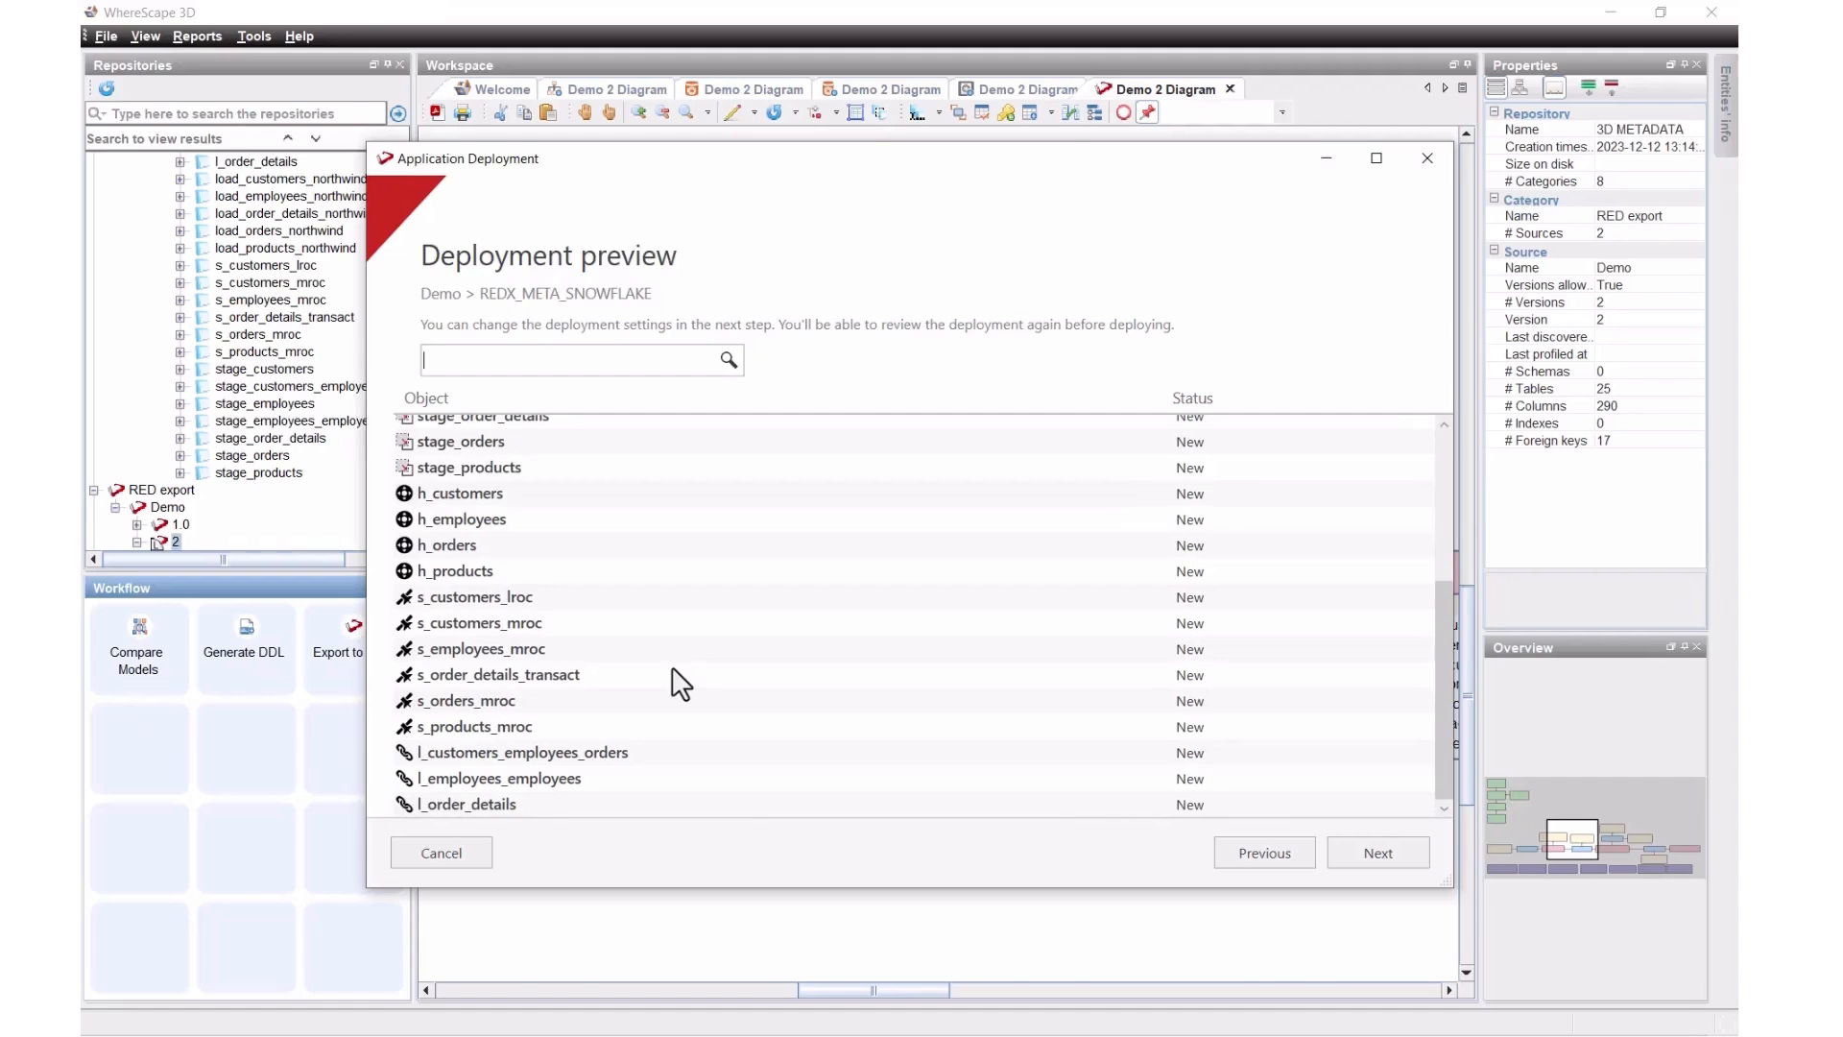
scroll(999, 645, "up", 4)
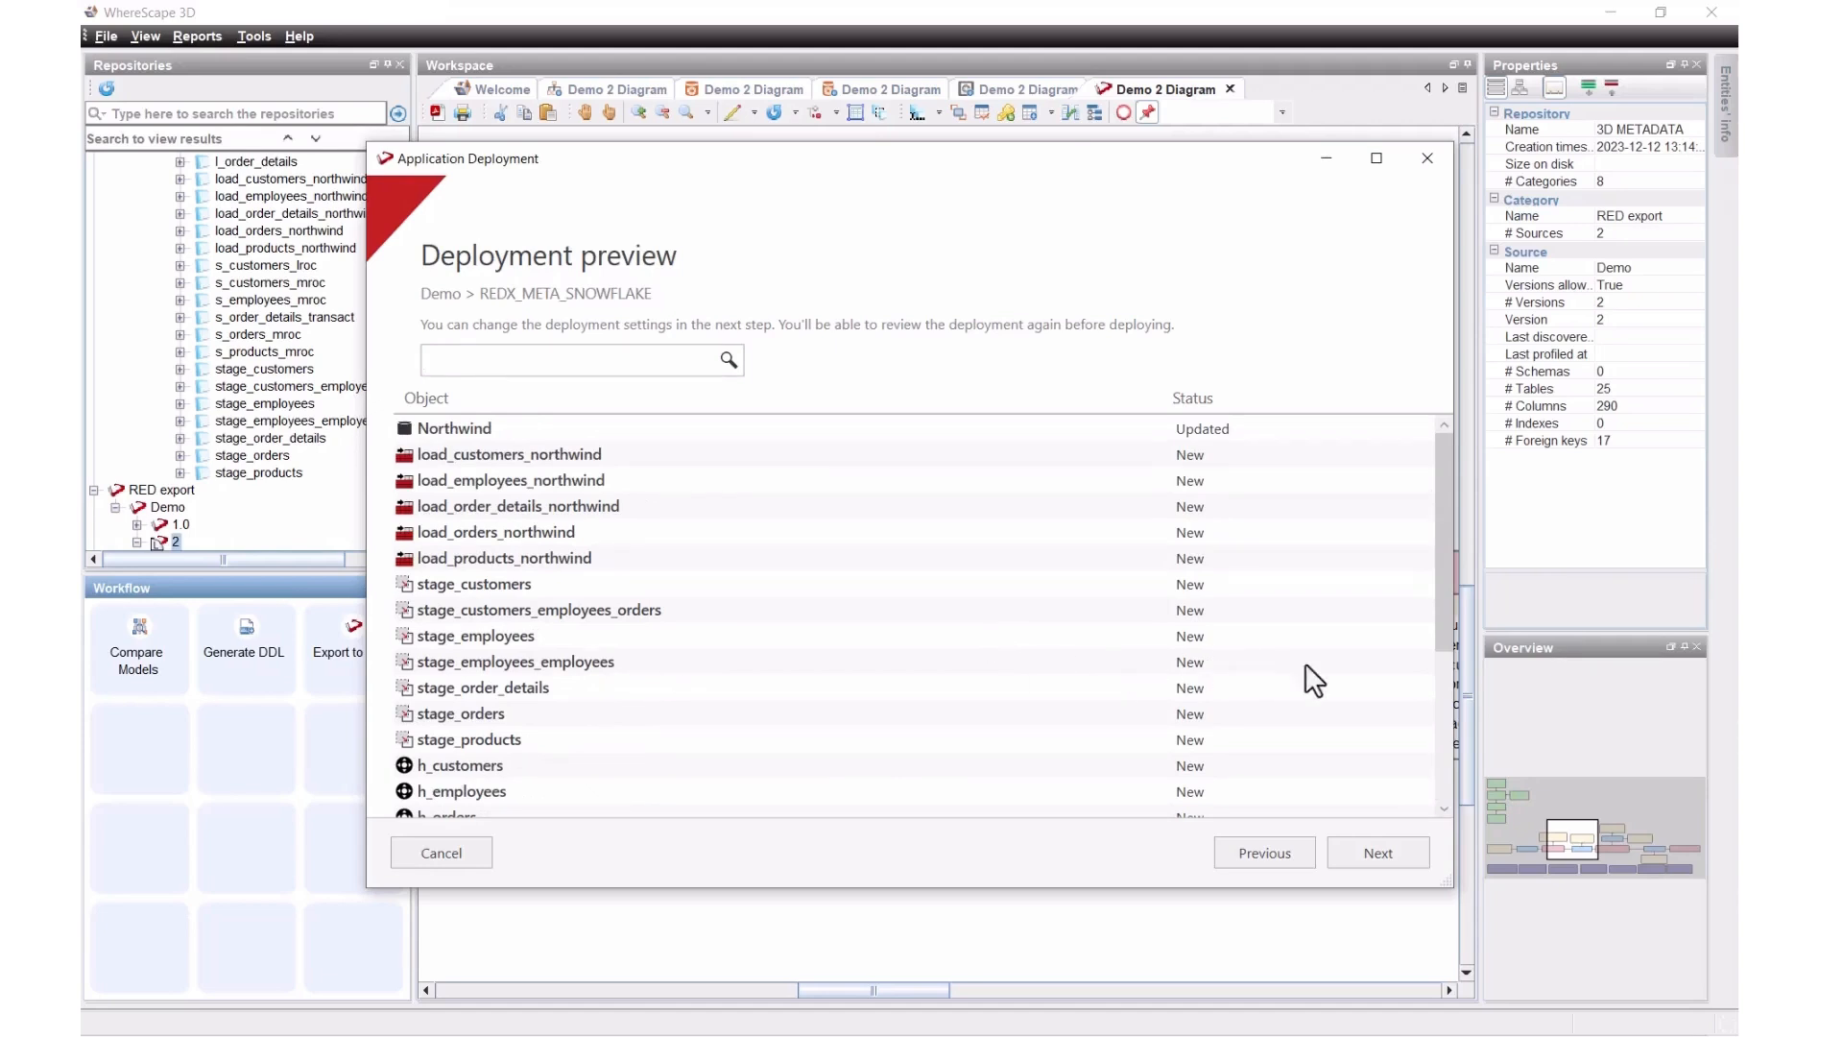
Step: Turn on Generate Load scripts in the deployment options and pass the connection check
left_click(1376, 848)
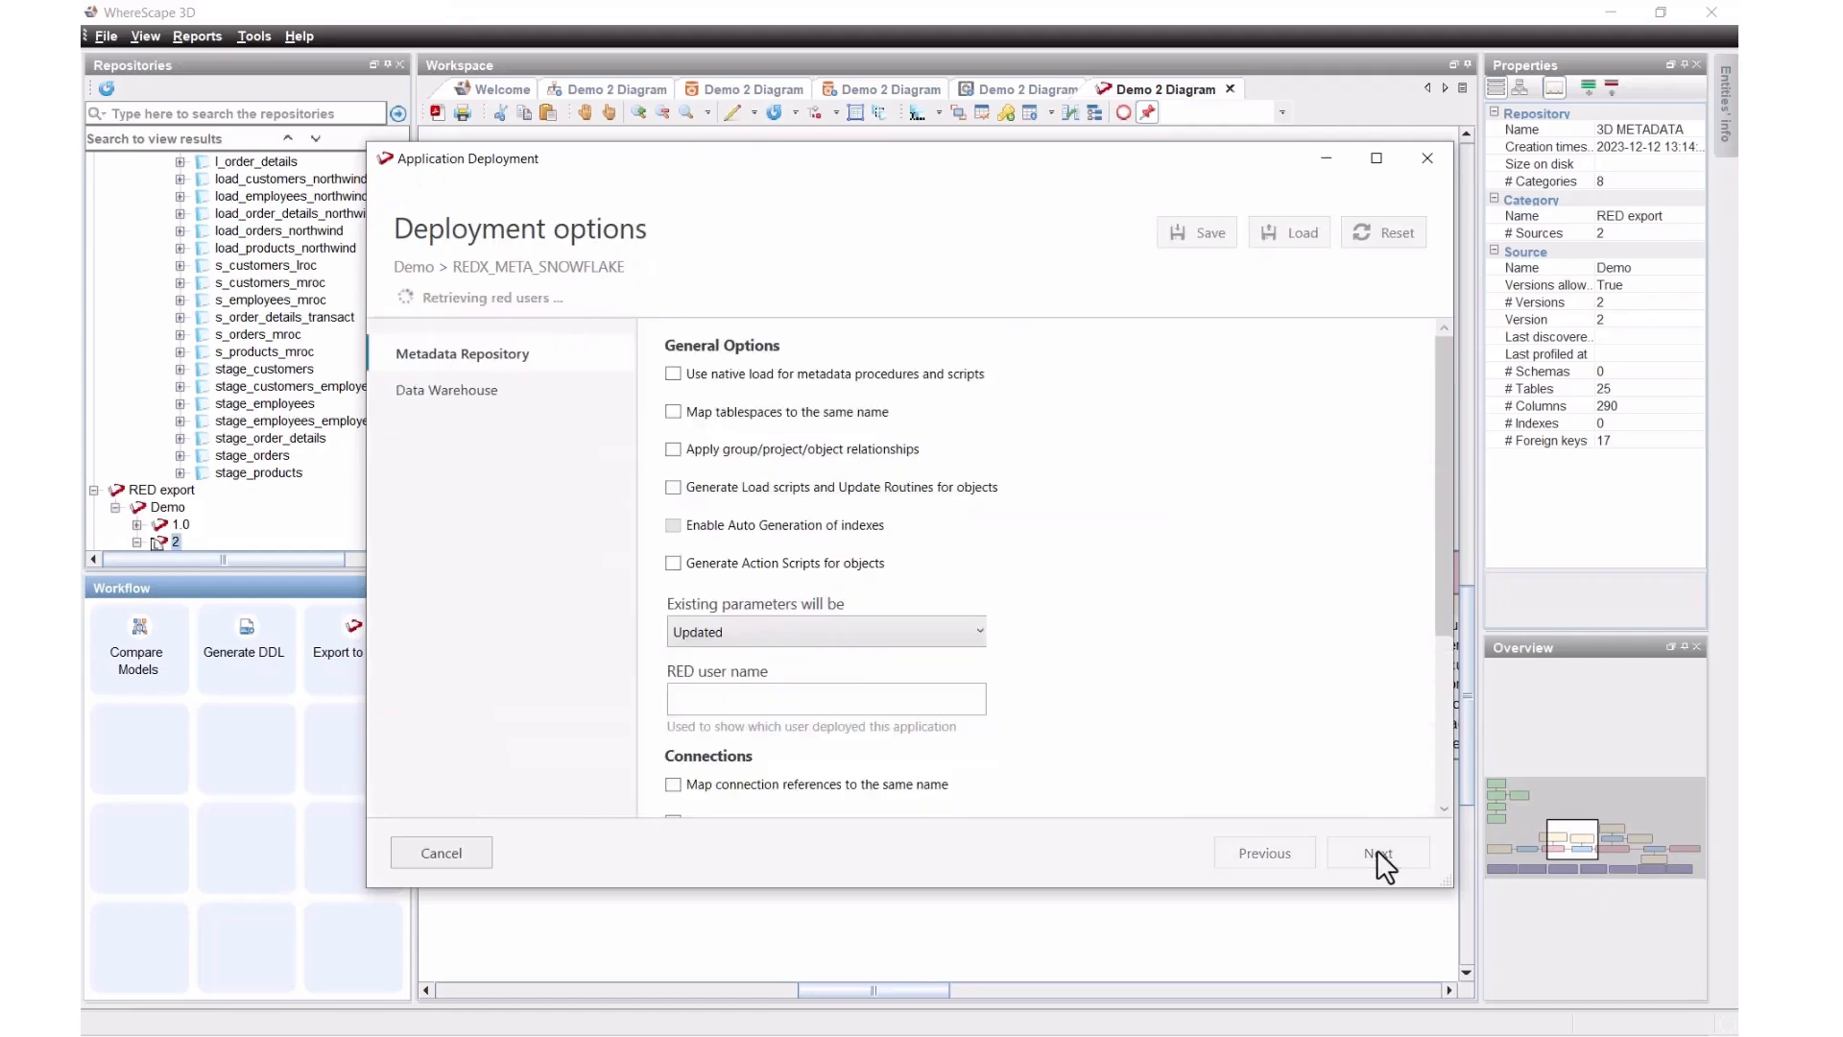
left_click(673, 457)
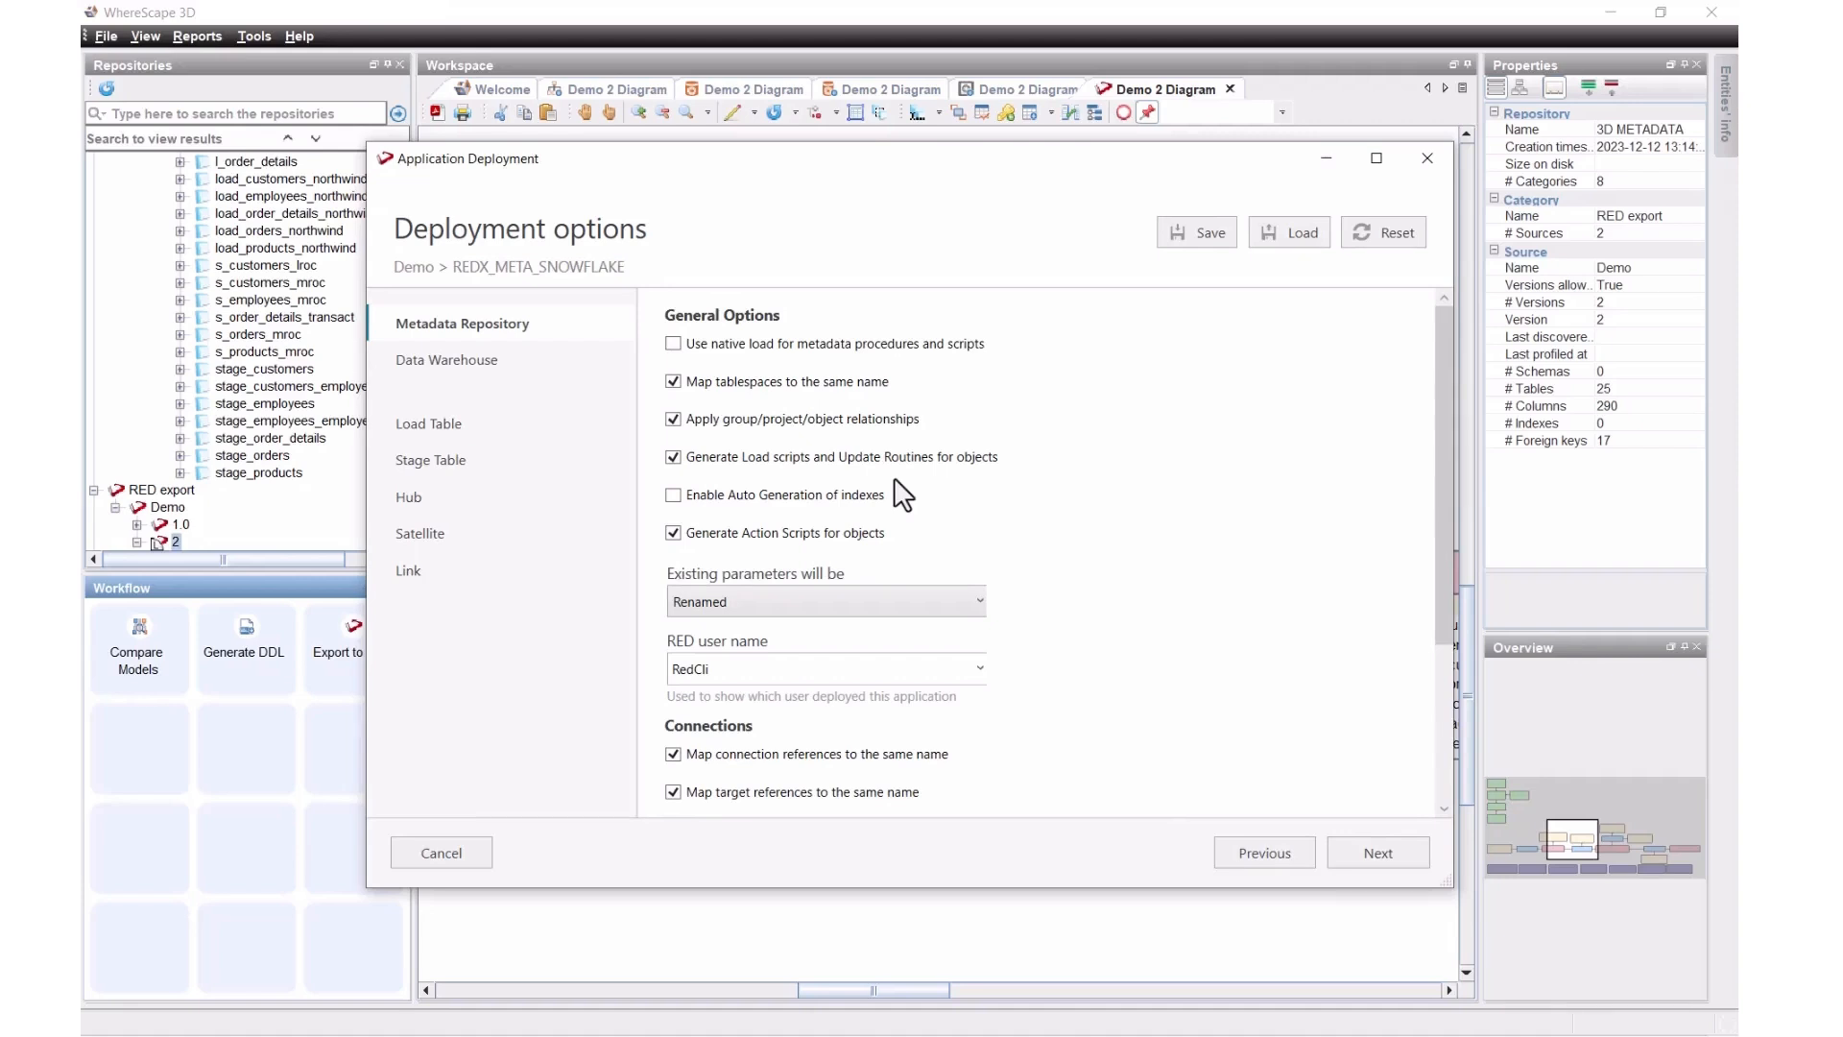
left_click(1360, 858)
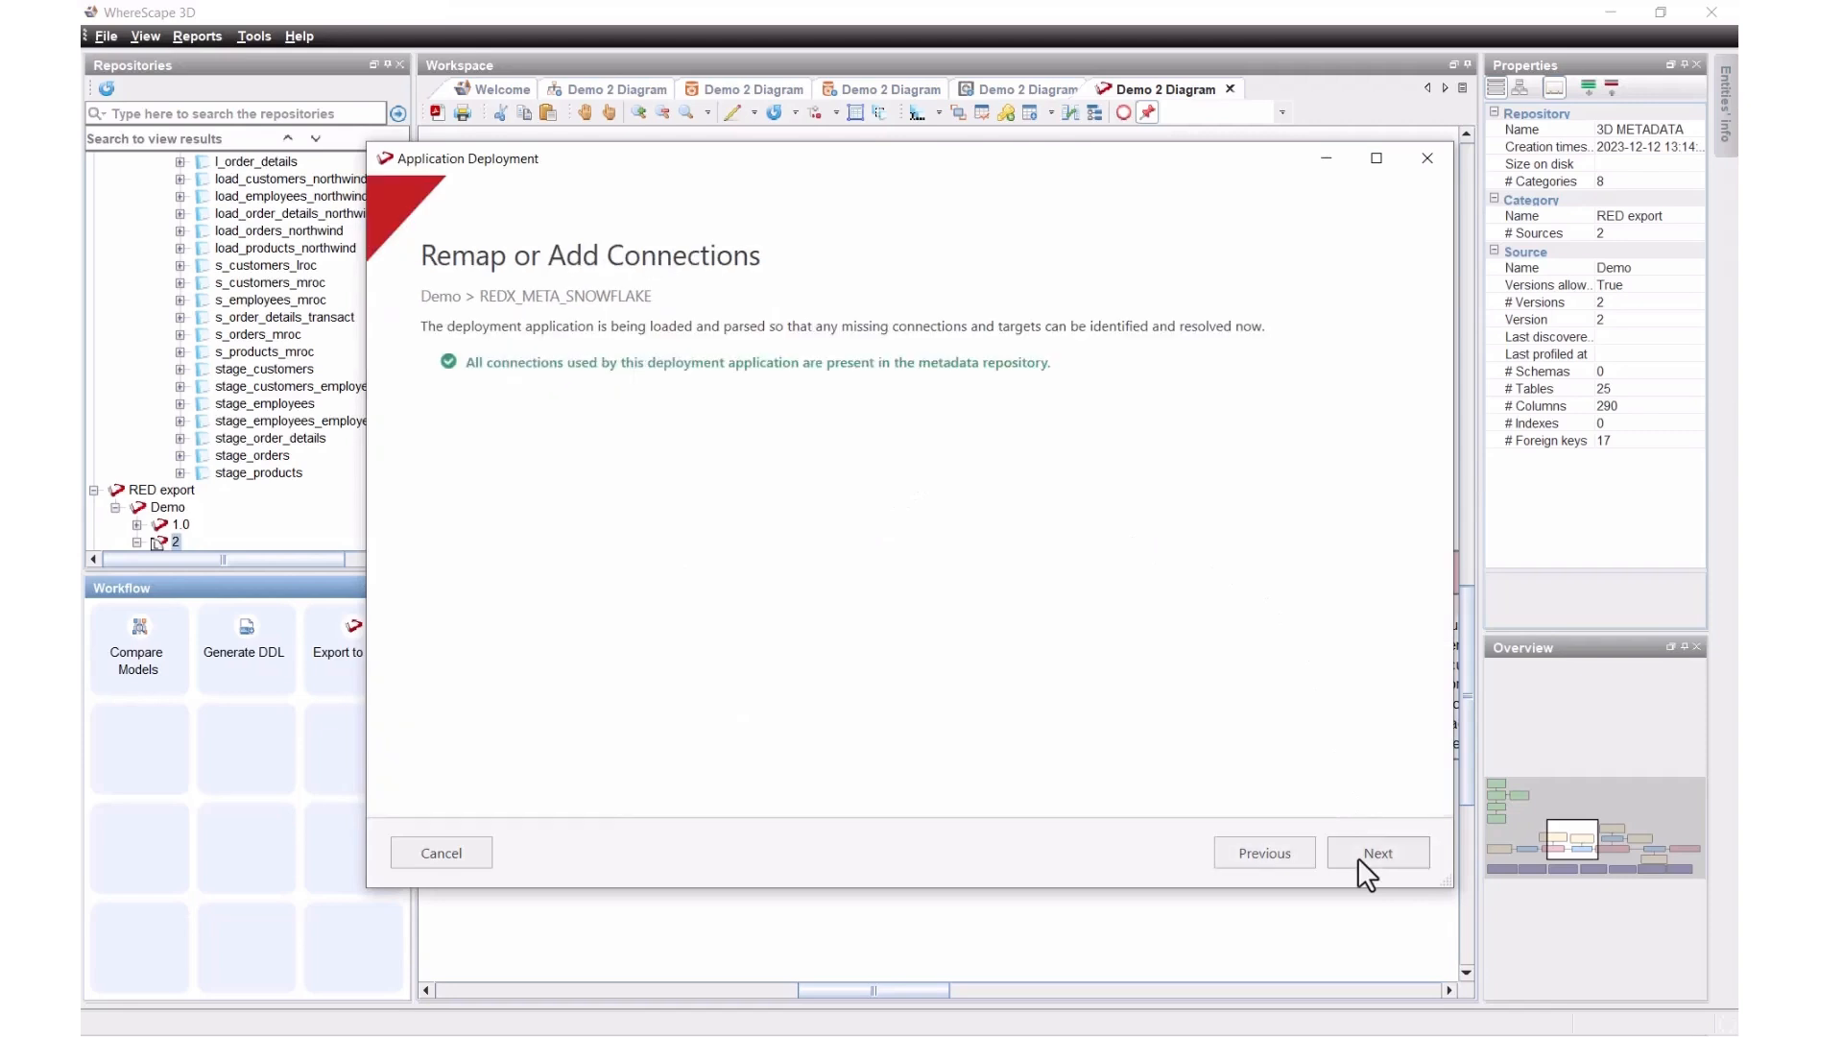
left_click(1357, 853)
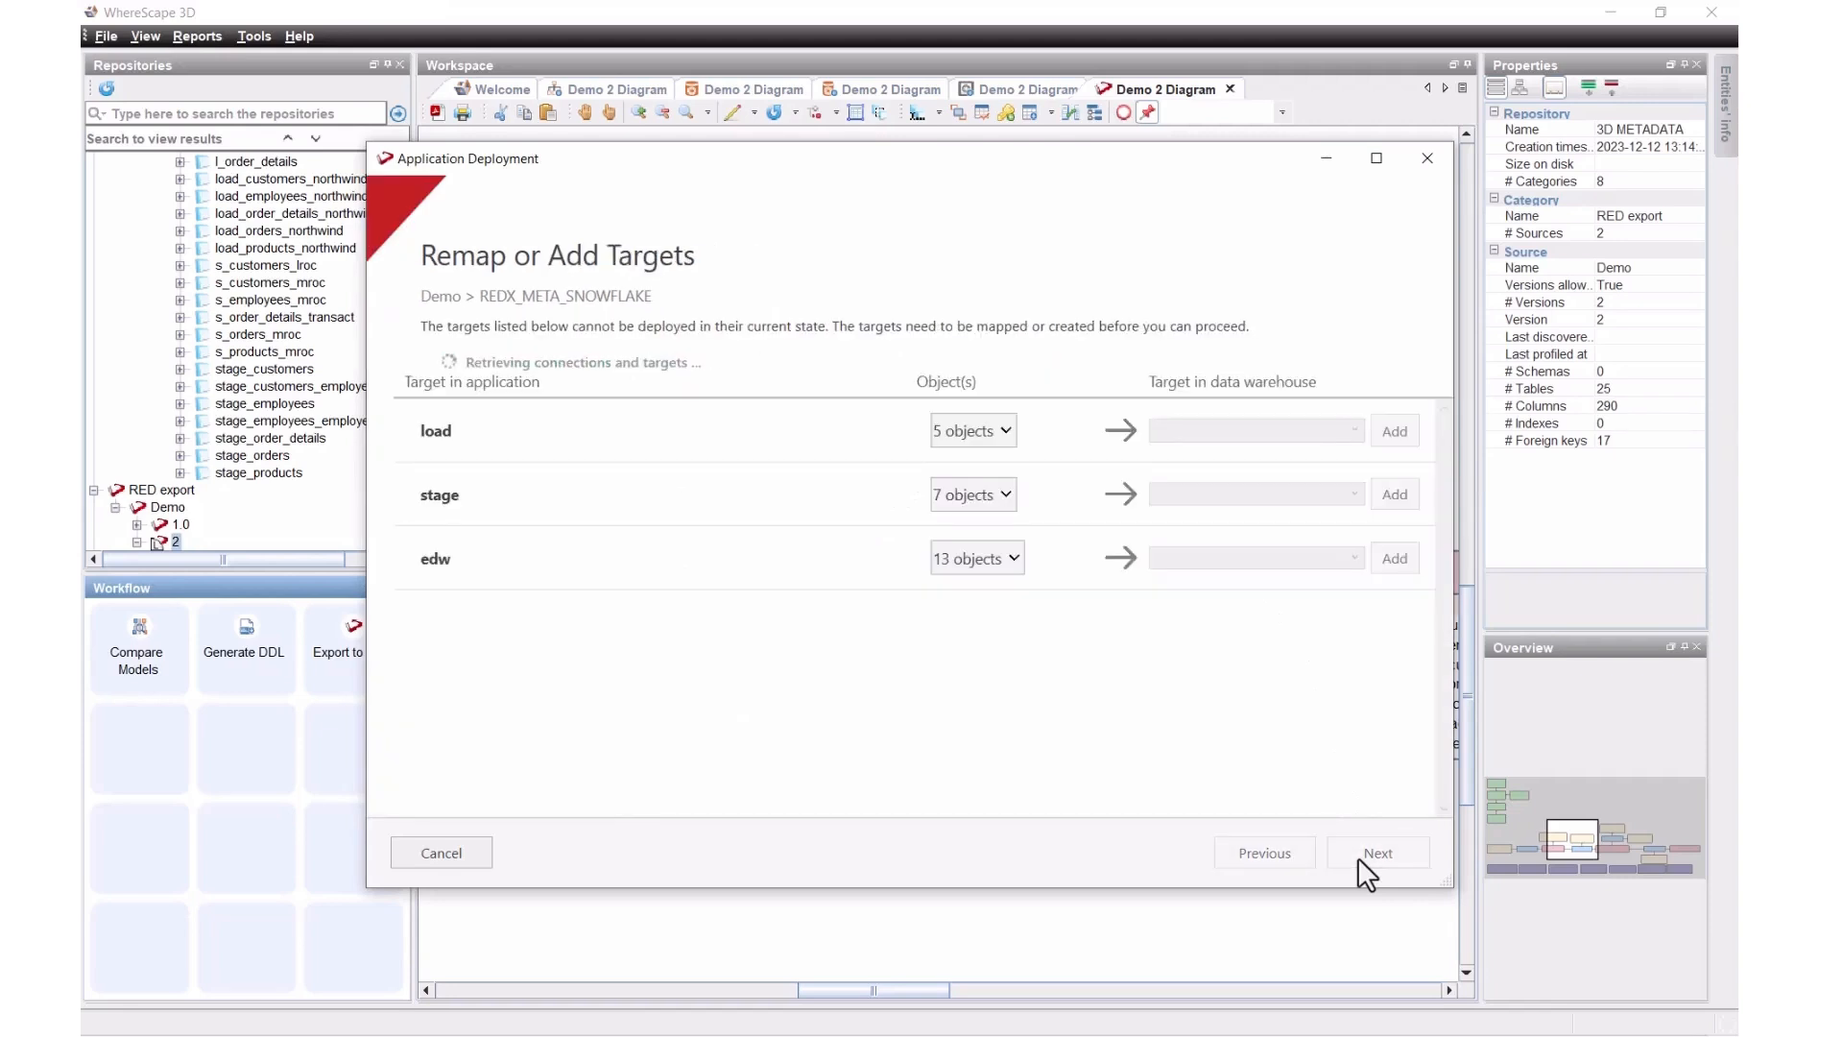
Step: Map load, stage and edw targets to Data Warehouse:load, :stage and :edw
left_click(1357, 395)
left_click(1332, 441)
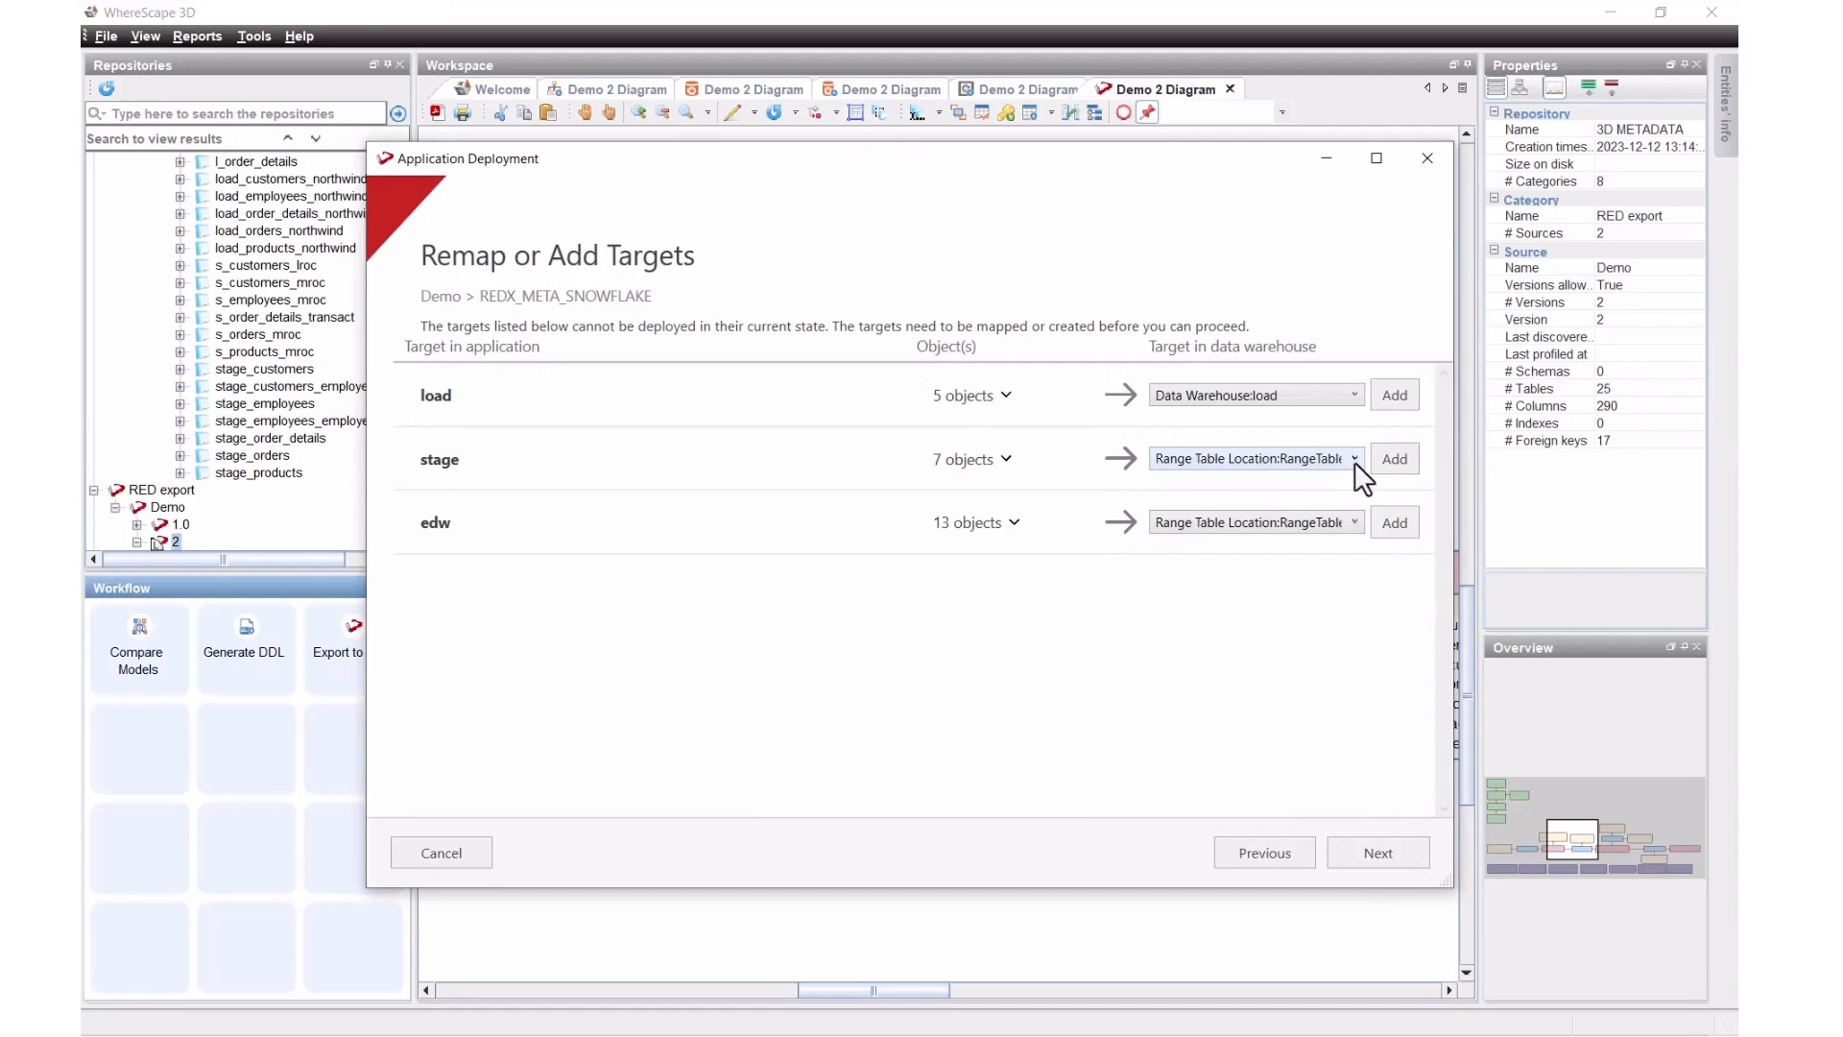
left_click(1356, 460)
left_click(1304, 516)
left_click(1355, 531)
left_click(1286, 590)
left_click(1350, 844)
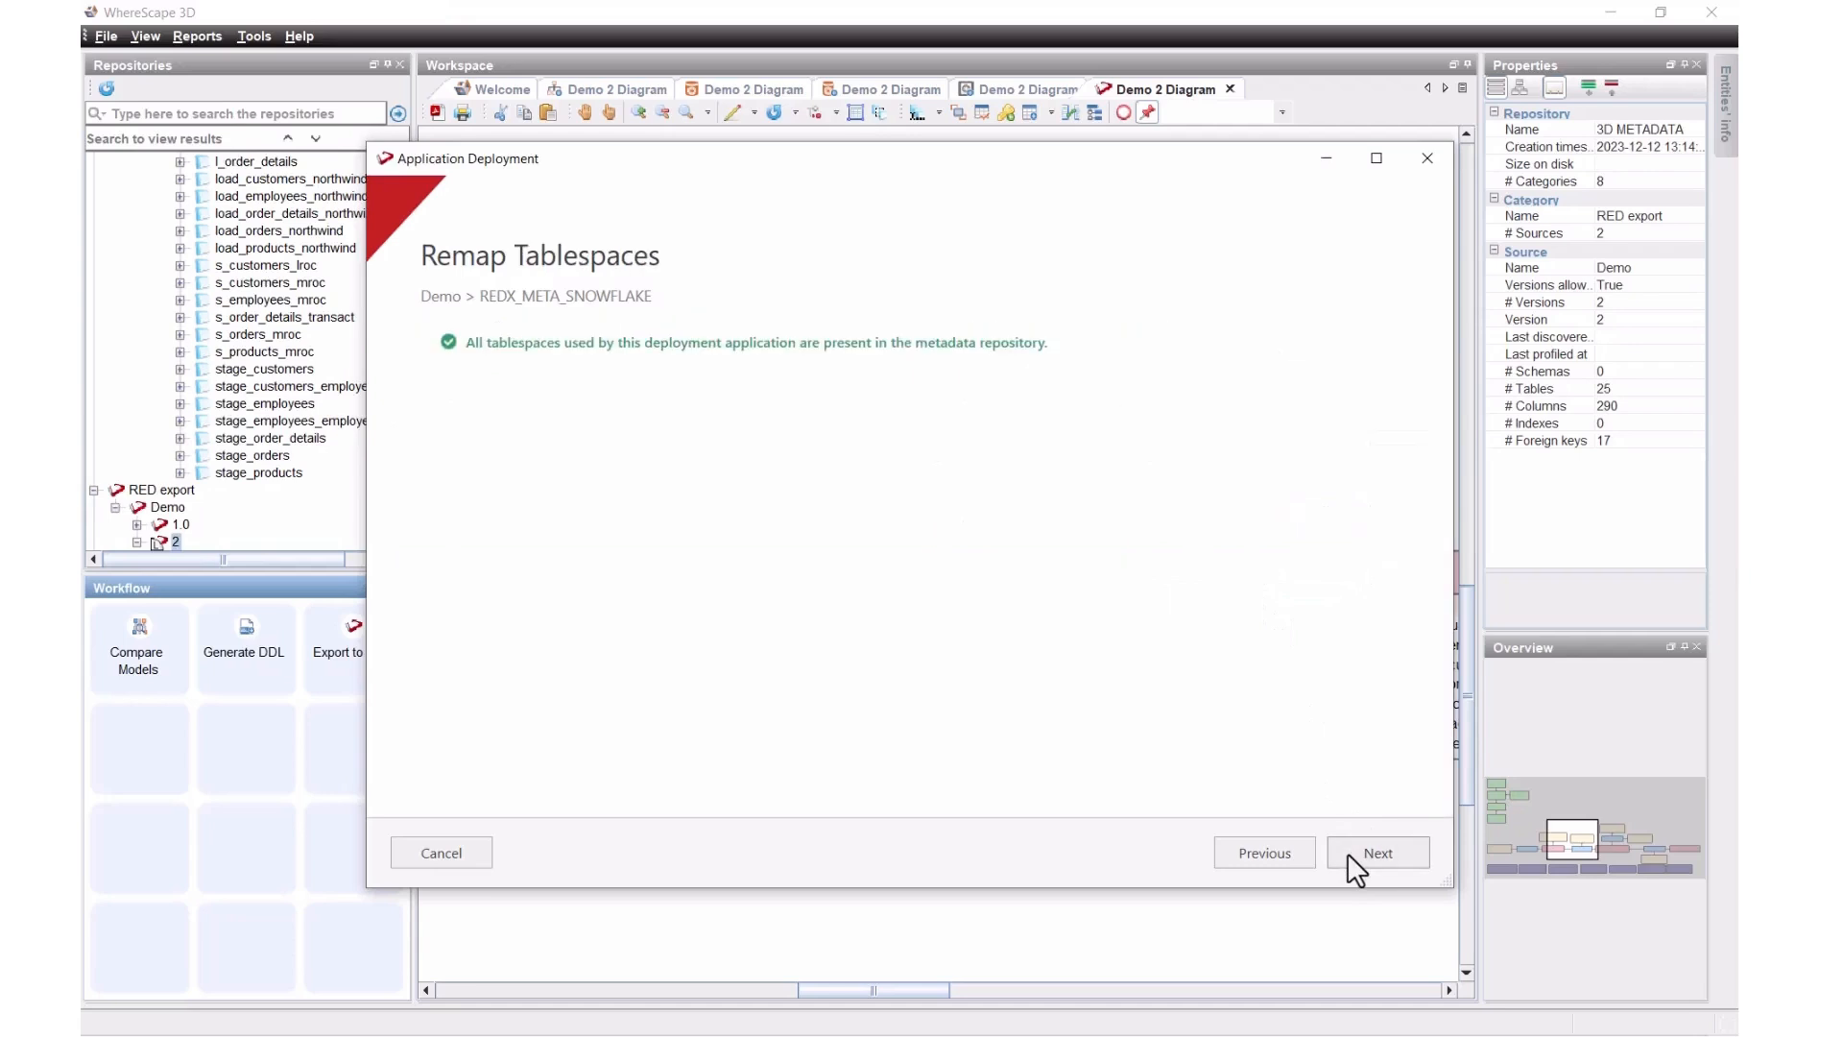
left_click(1348, 850)
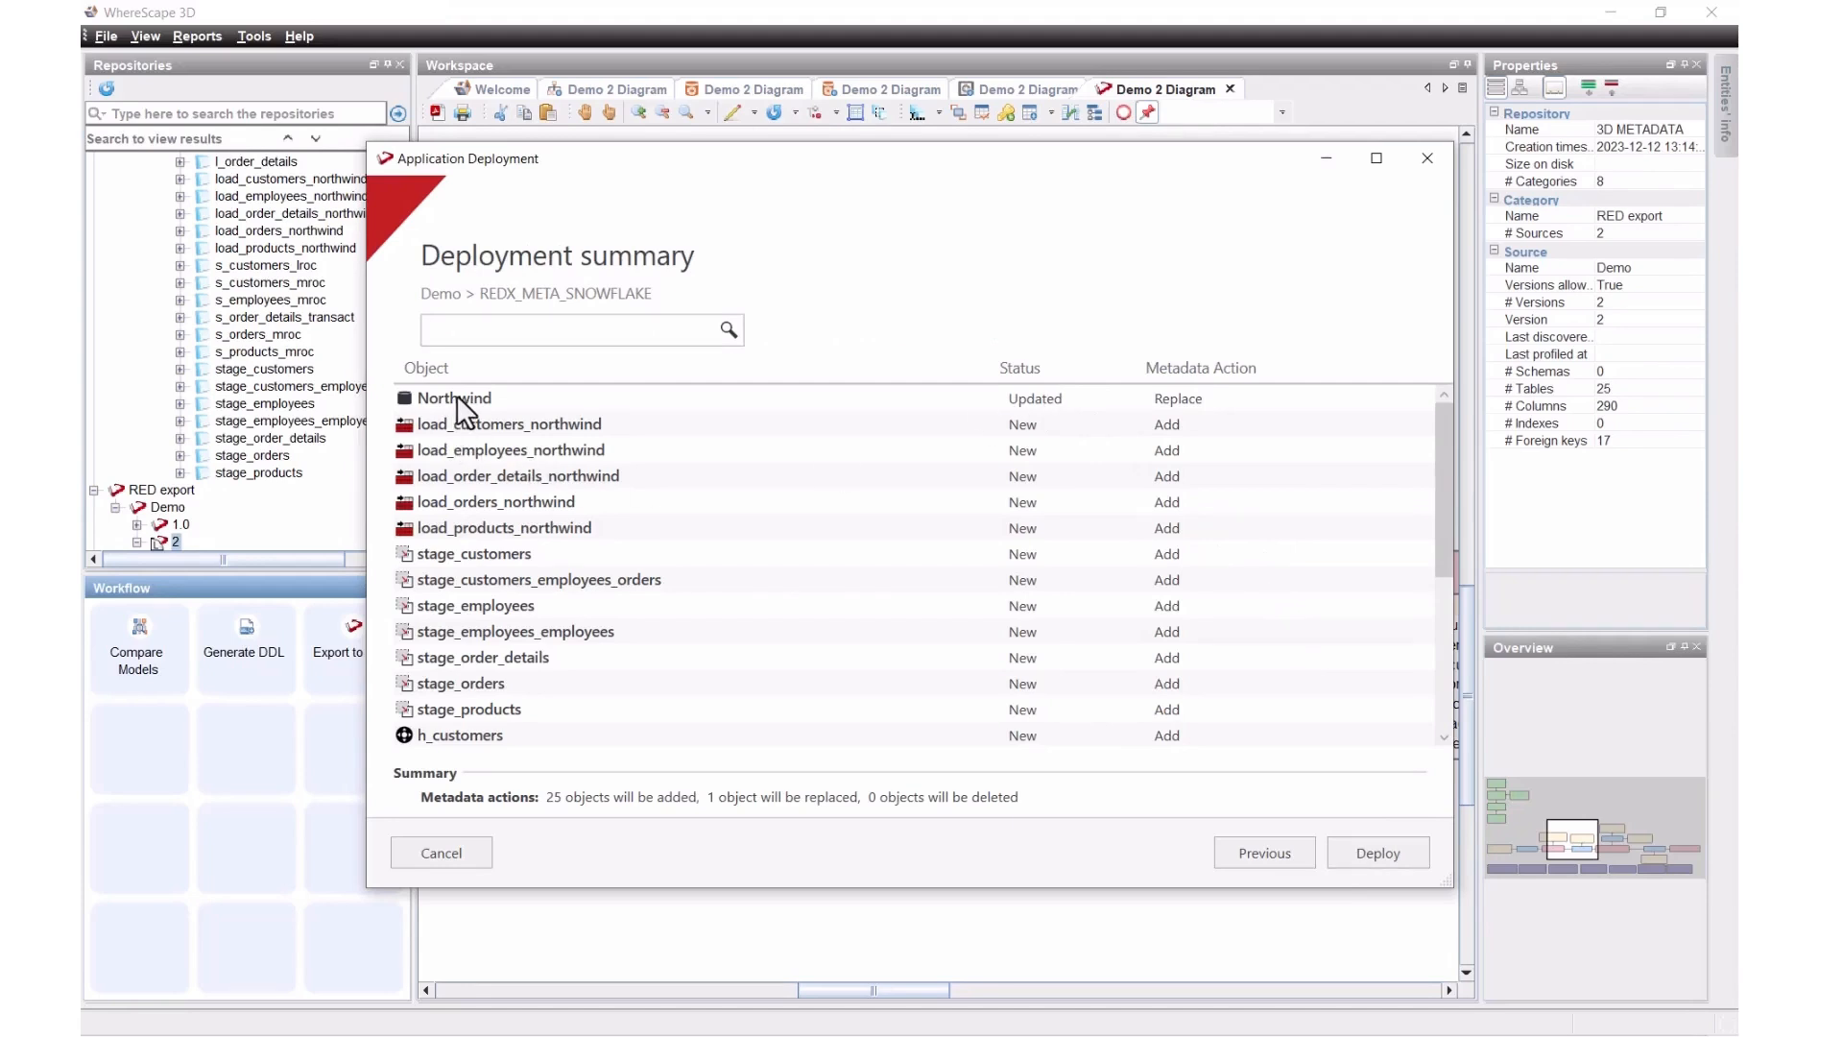
Step: Review the deployment summary of 25 new objects and deploy them into the RED repository
scroll(1023, 630, "down", 4)
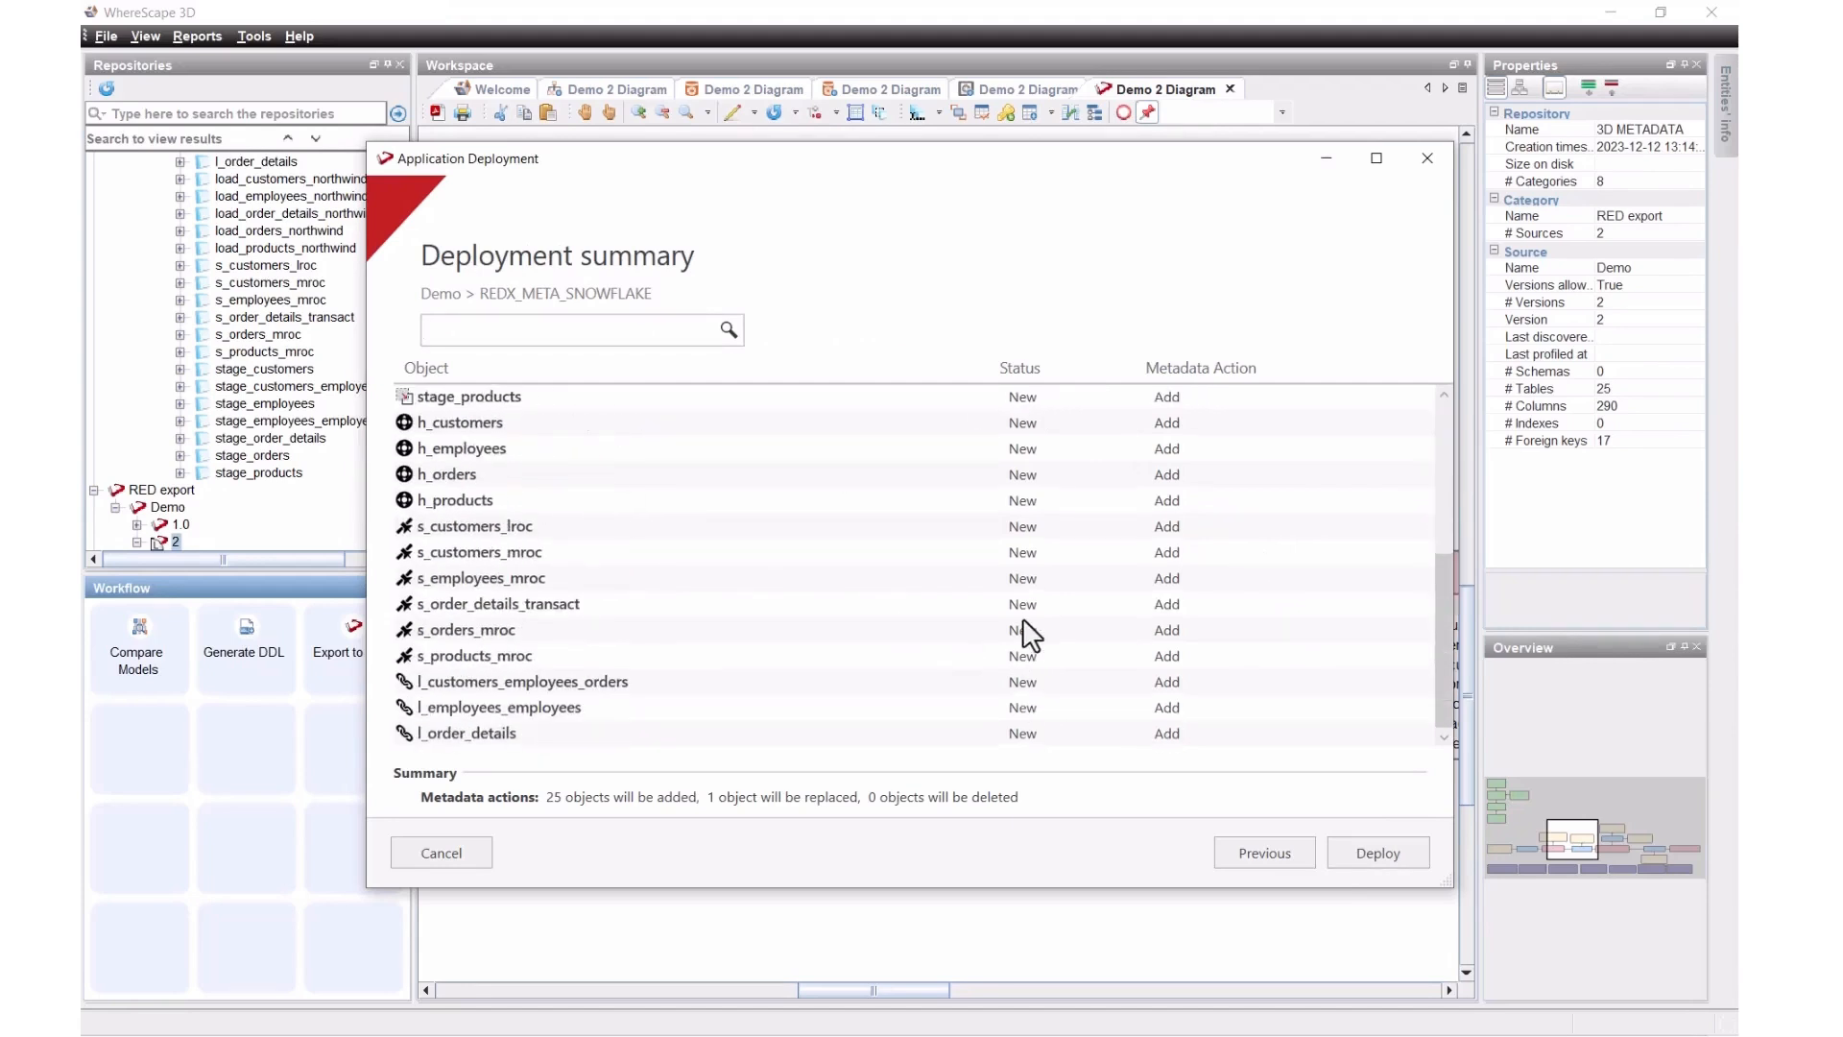
scroll(1025, 626, "up", 4)
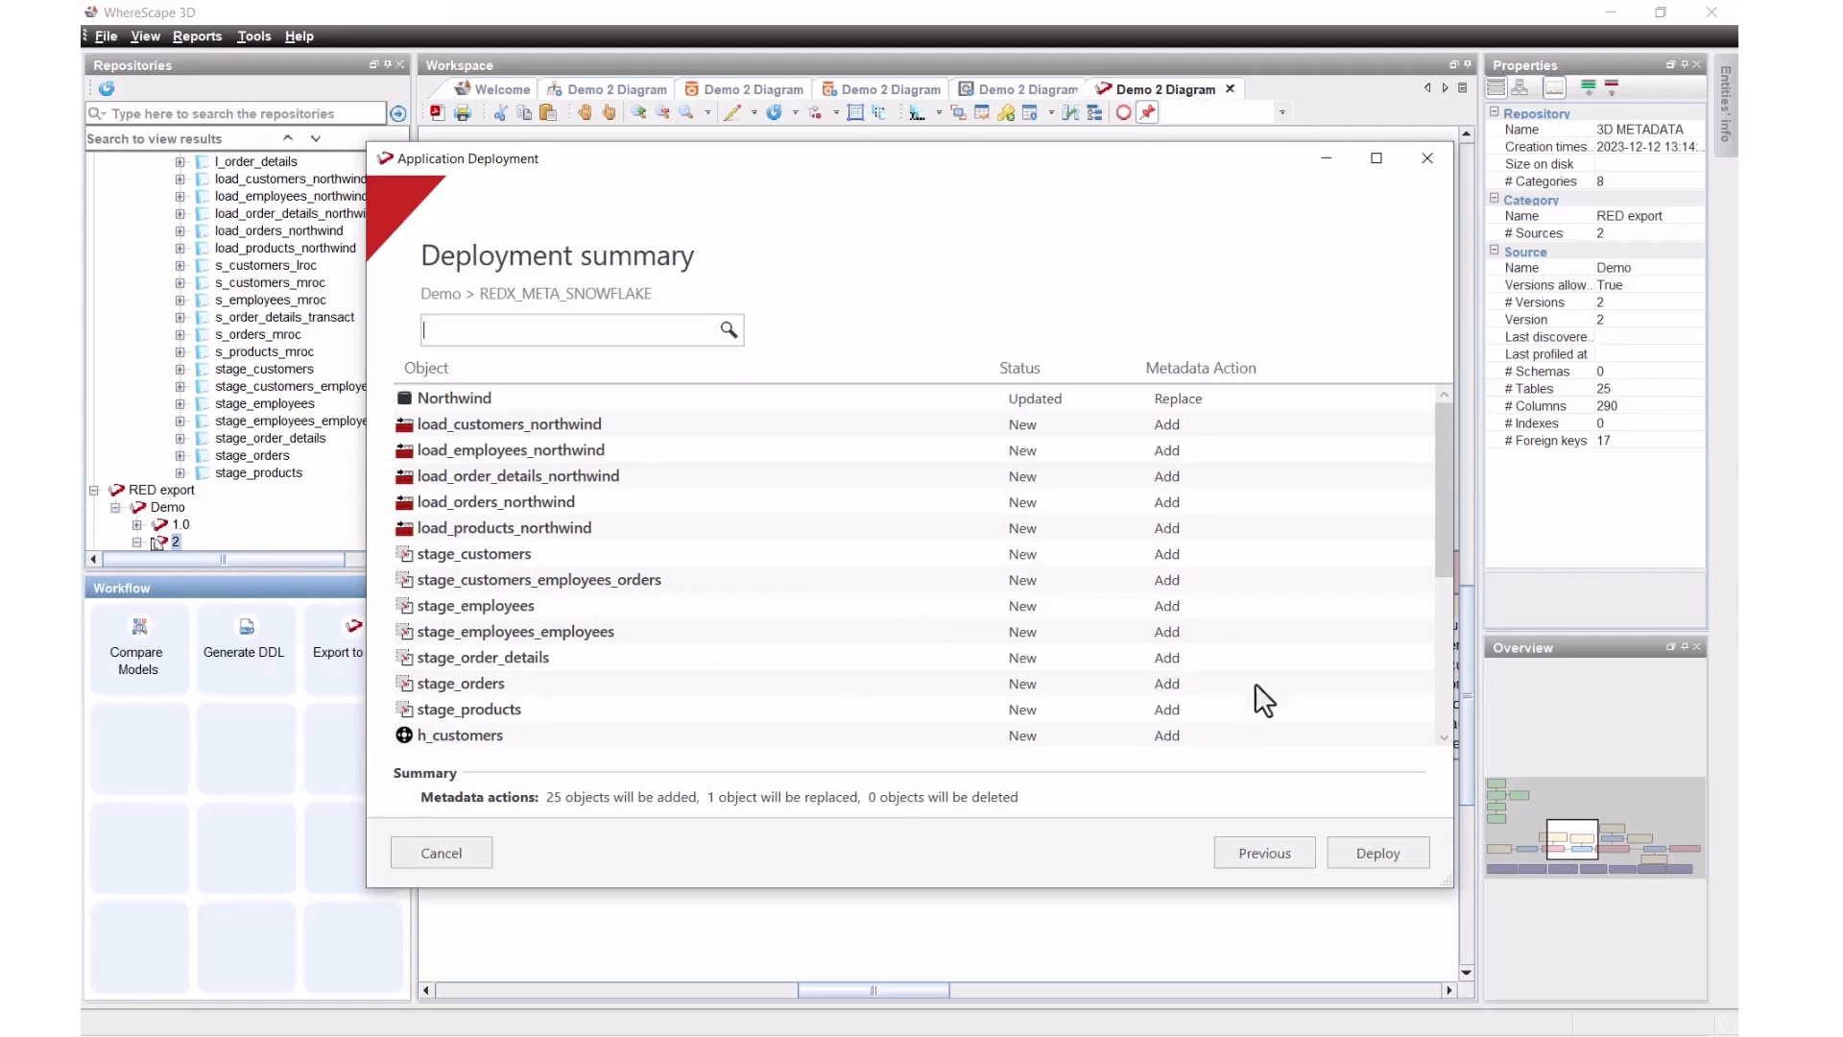
left_click(1375, 853)
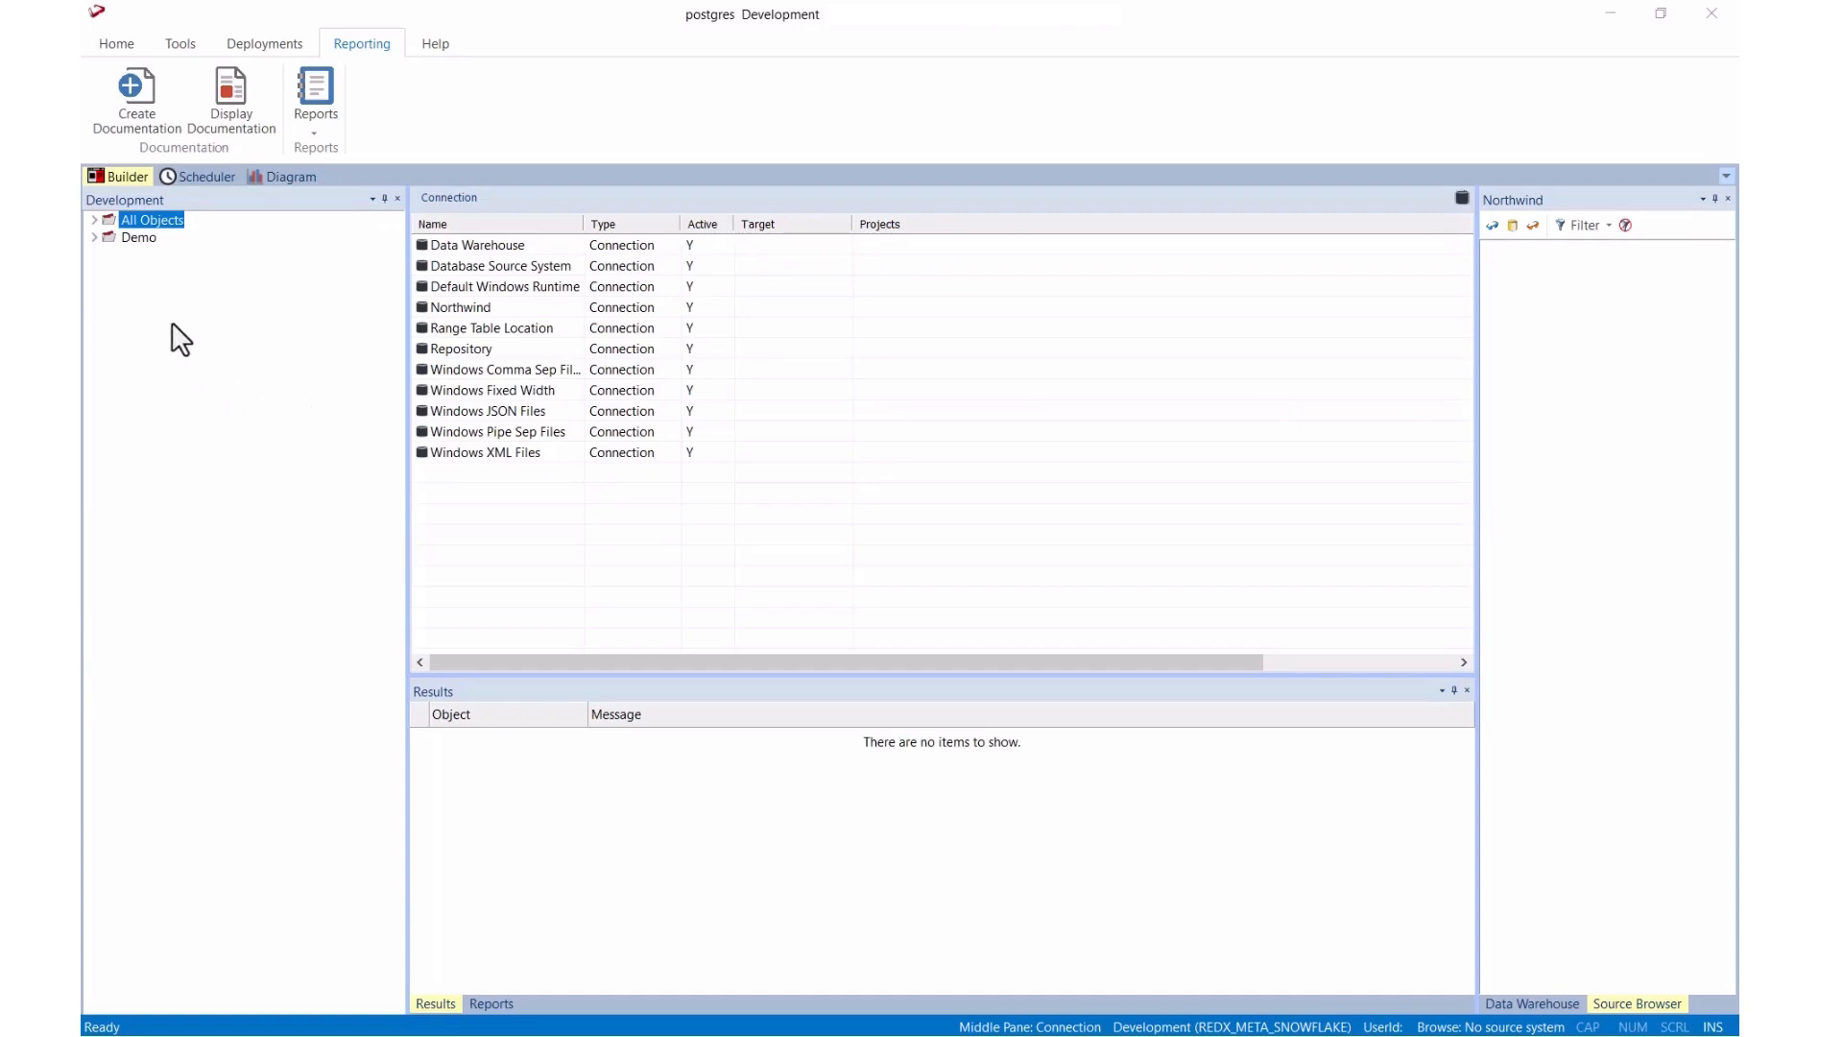
Step: Expand the Demo project and its stage tables, then right-click Demo for build actions
left_click(94, 240)
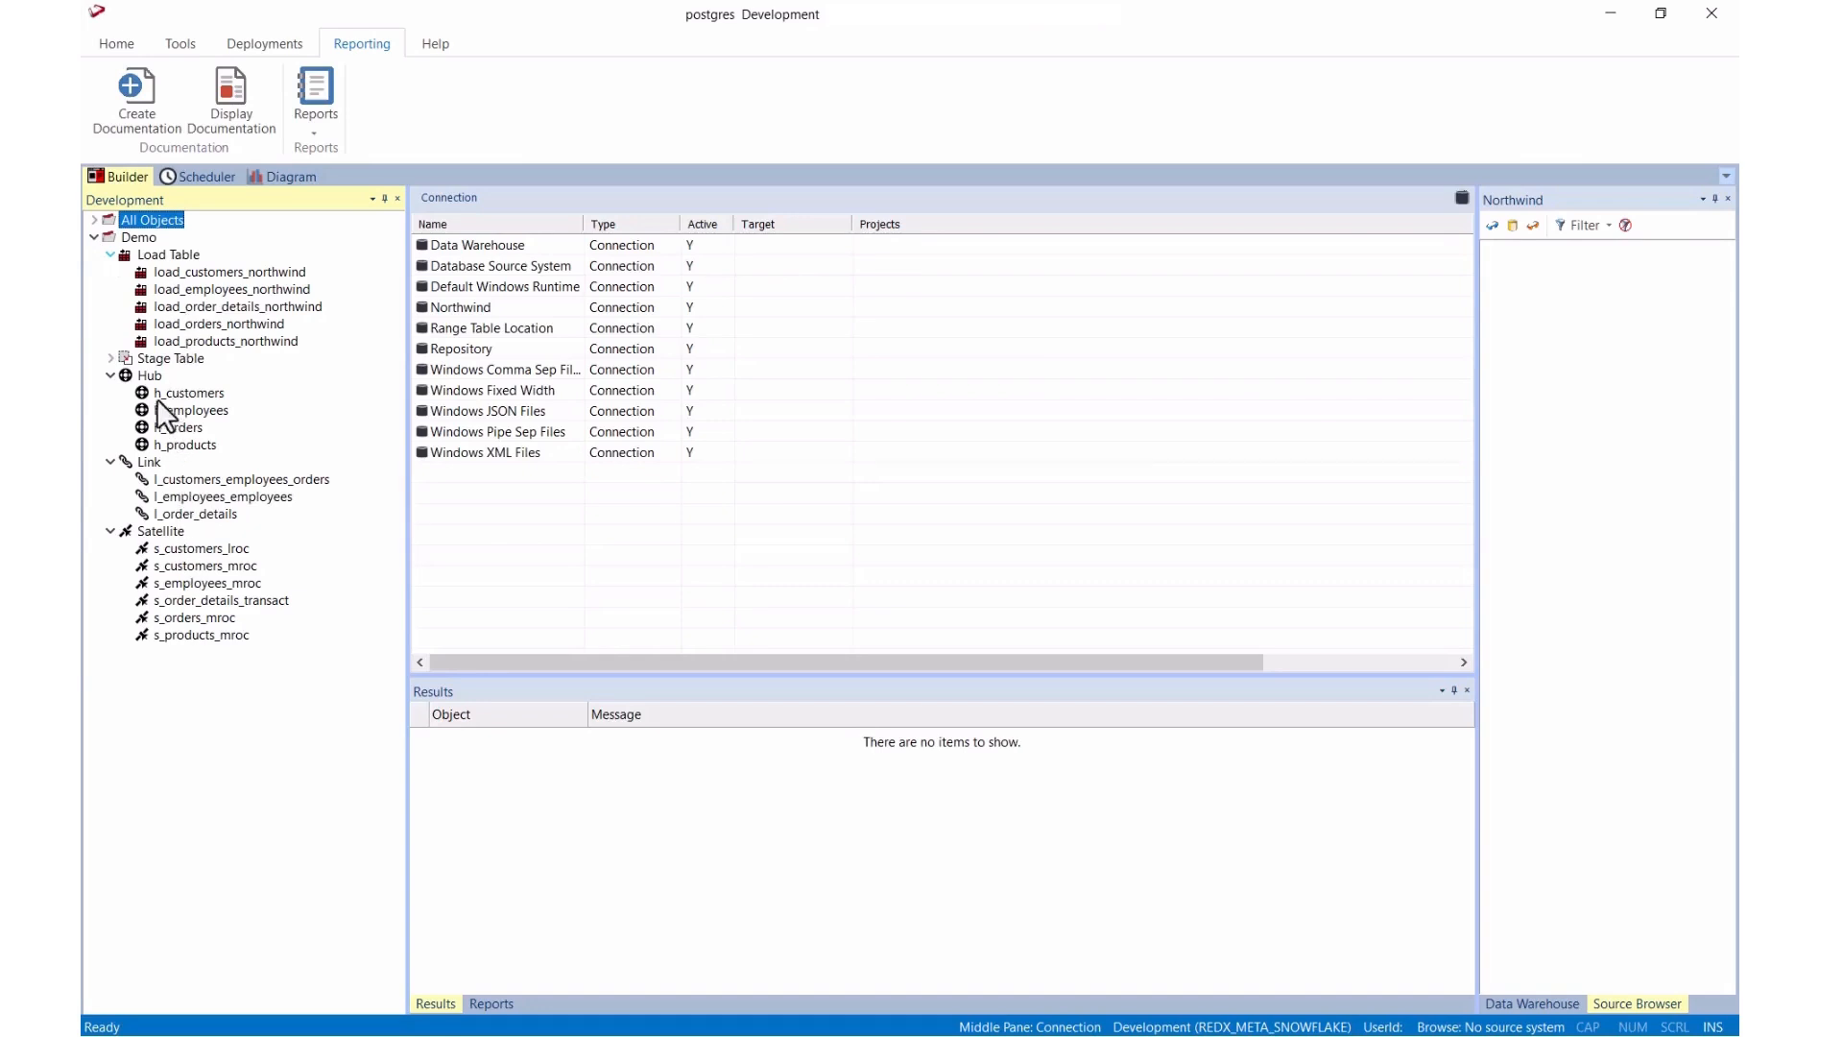
left_click(112, 358)
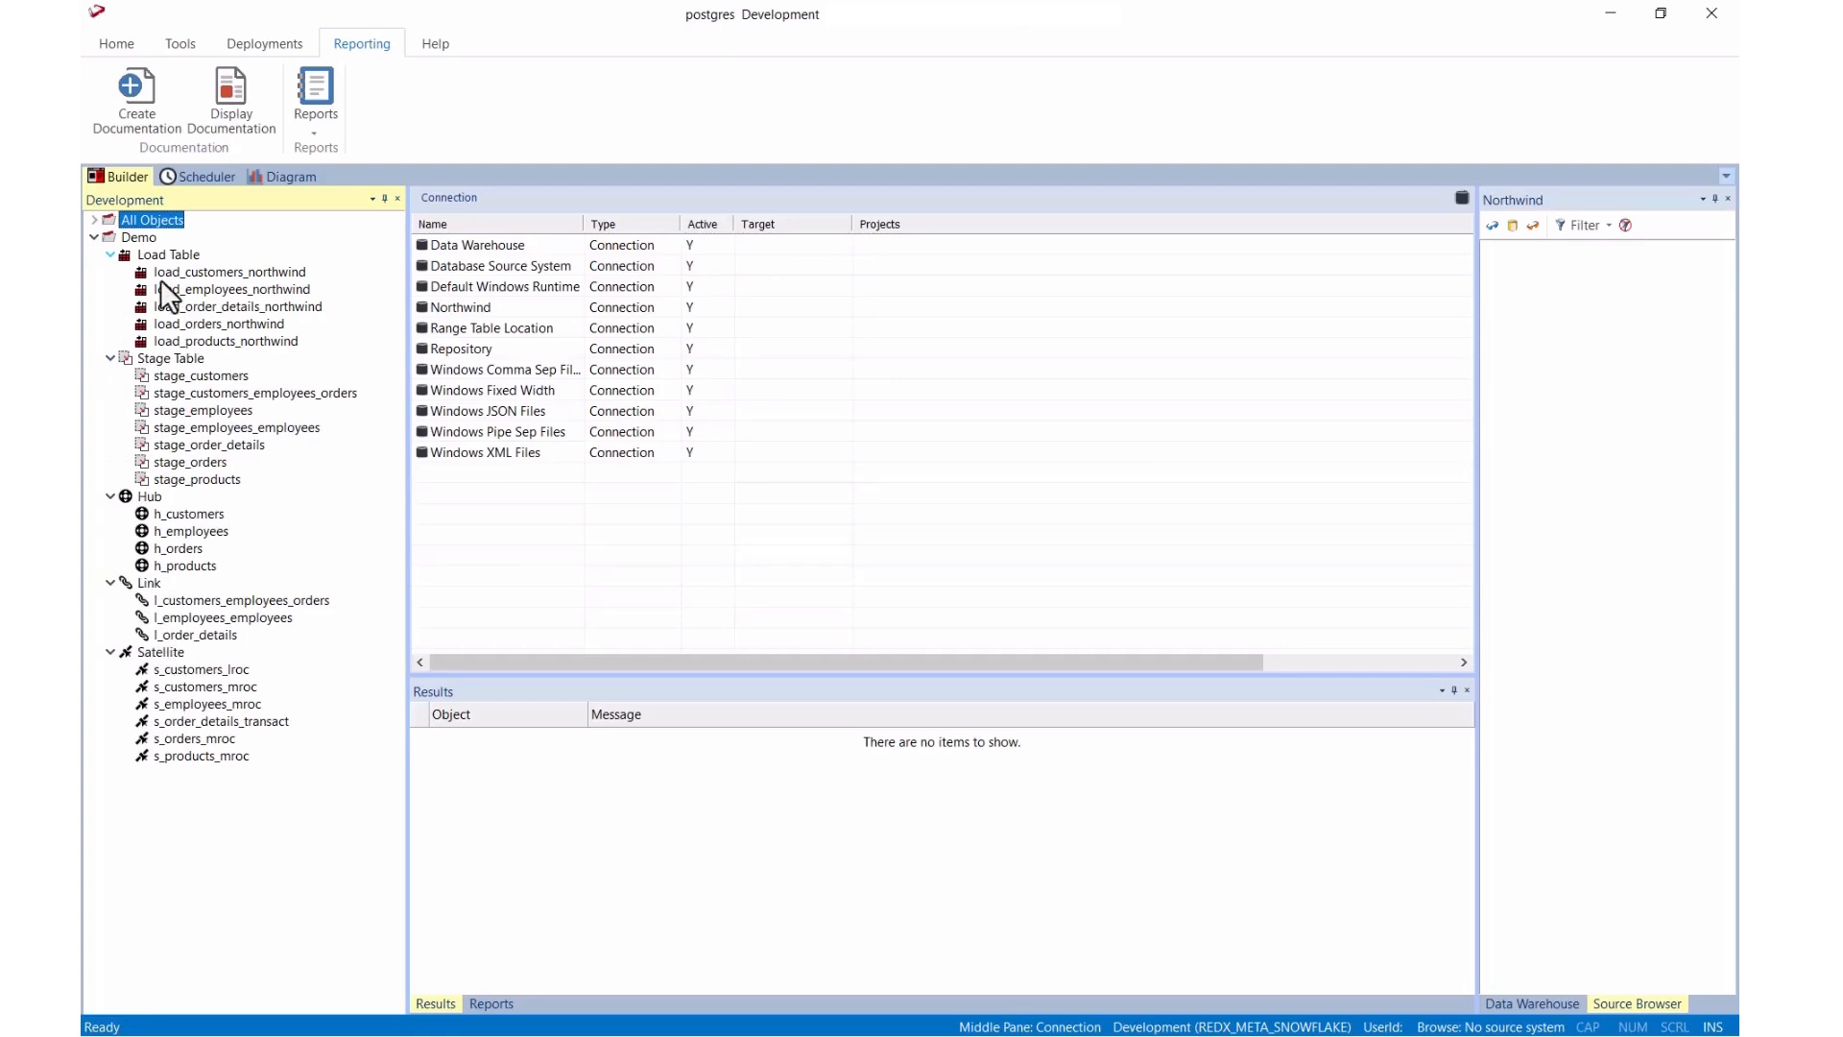
right_click(140, 238)
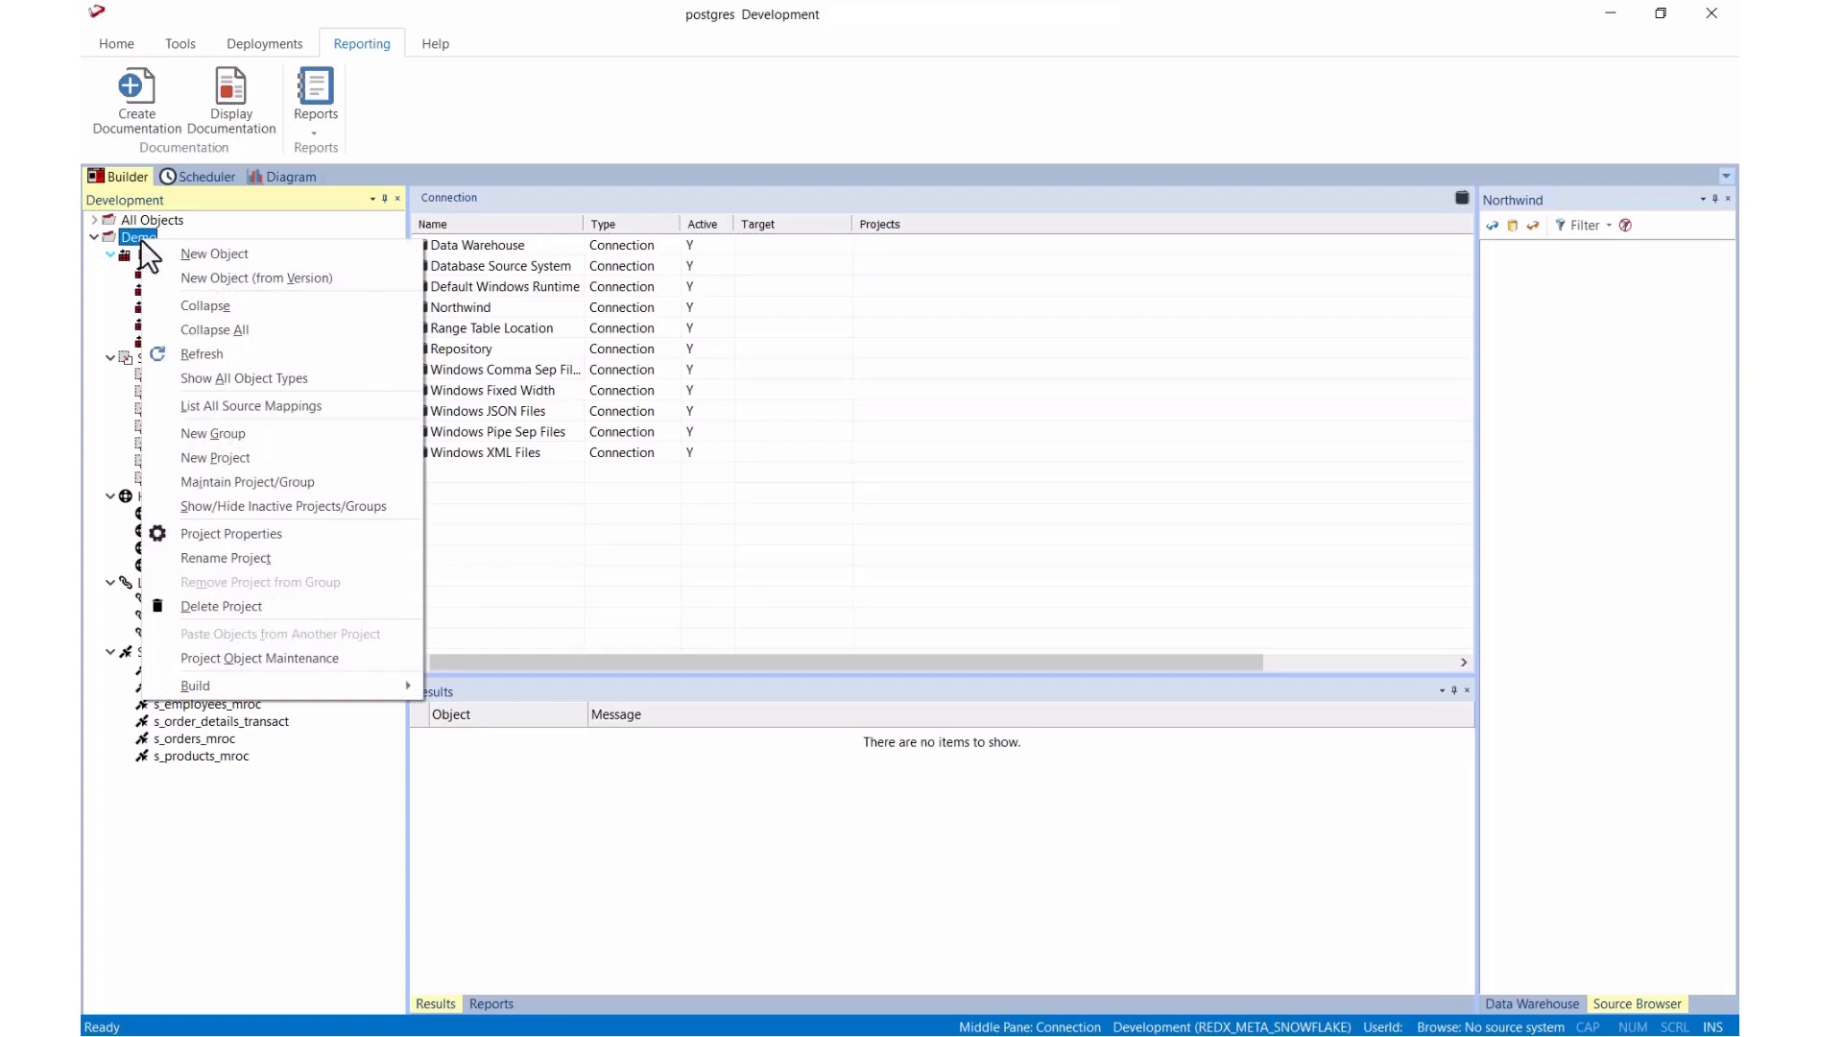
Step: Build the Process_Demo_project job with 4 maximum threads, frequency None, and accept its task list
mouse_move(242, 681)
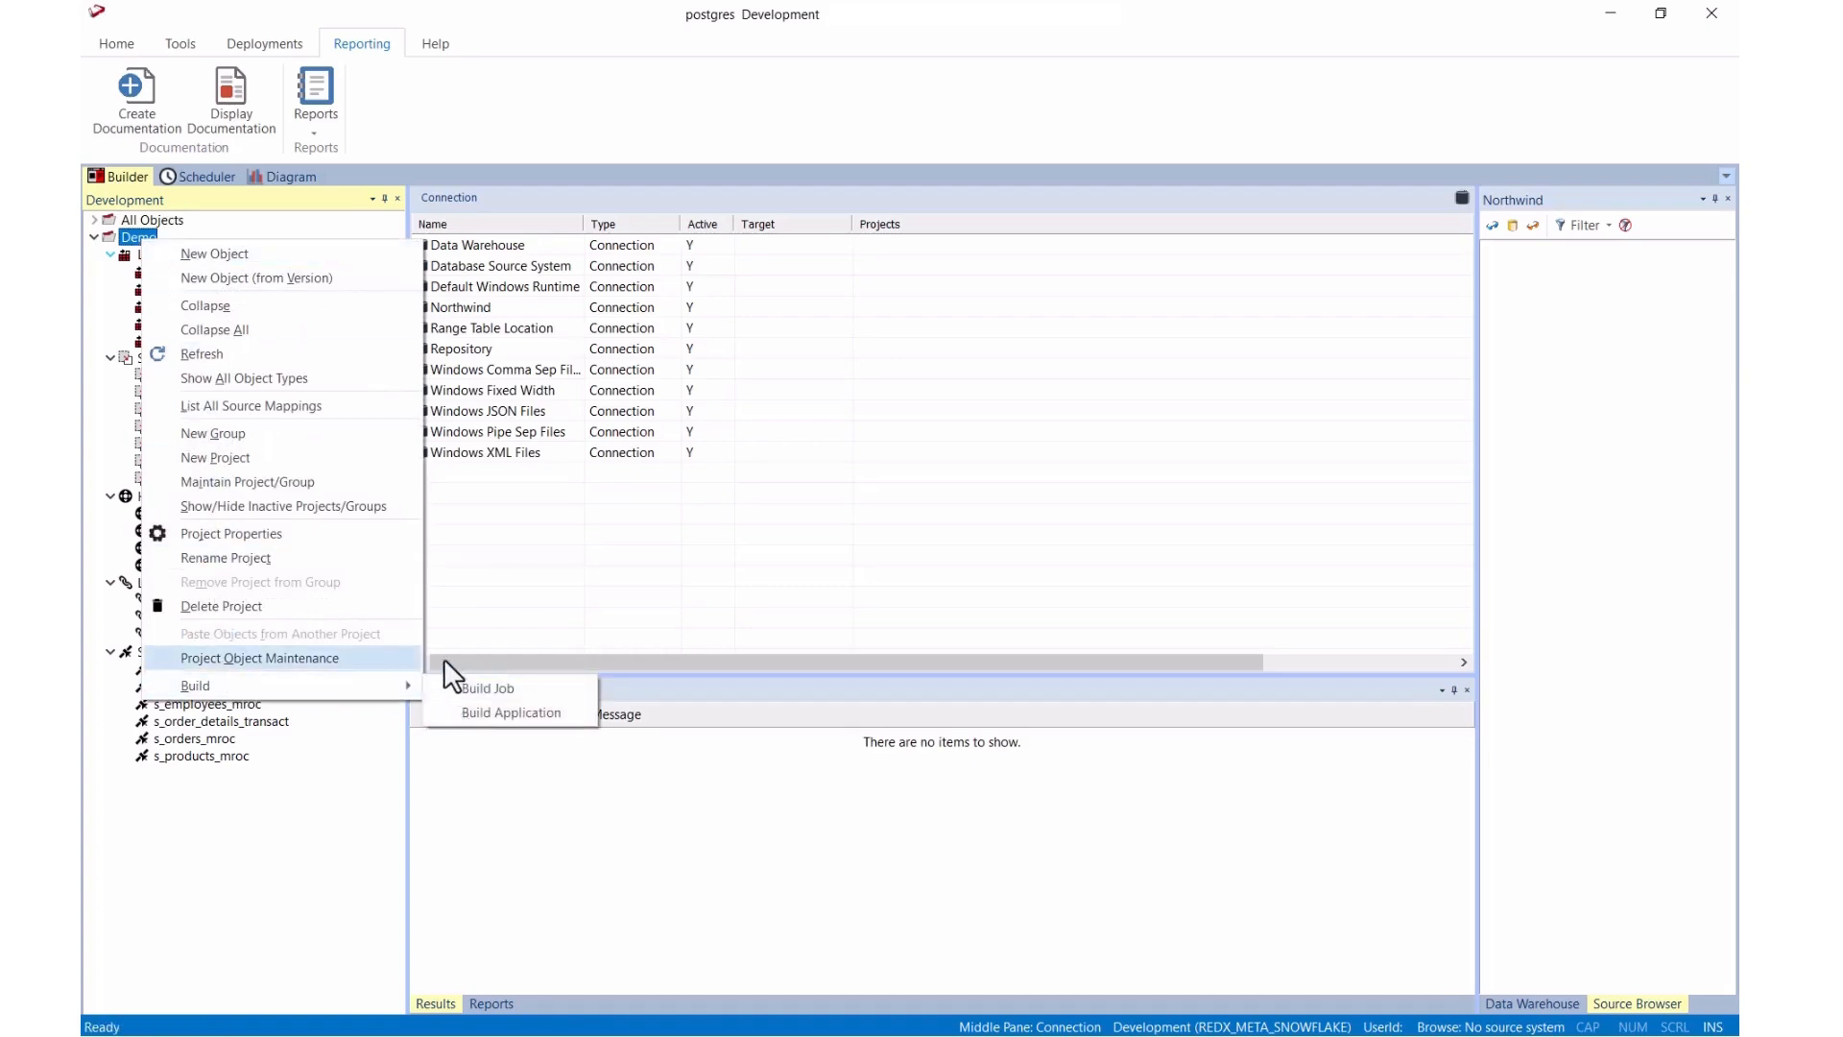
left_click(495, 691)
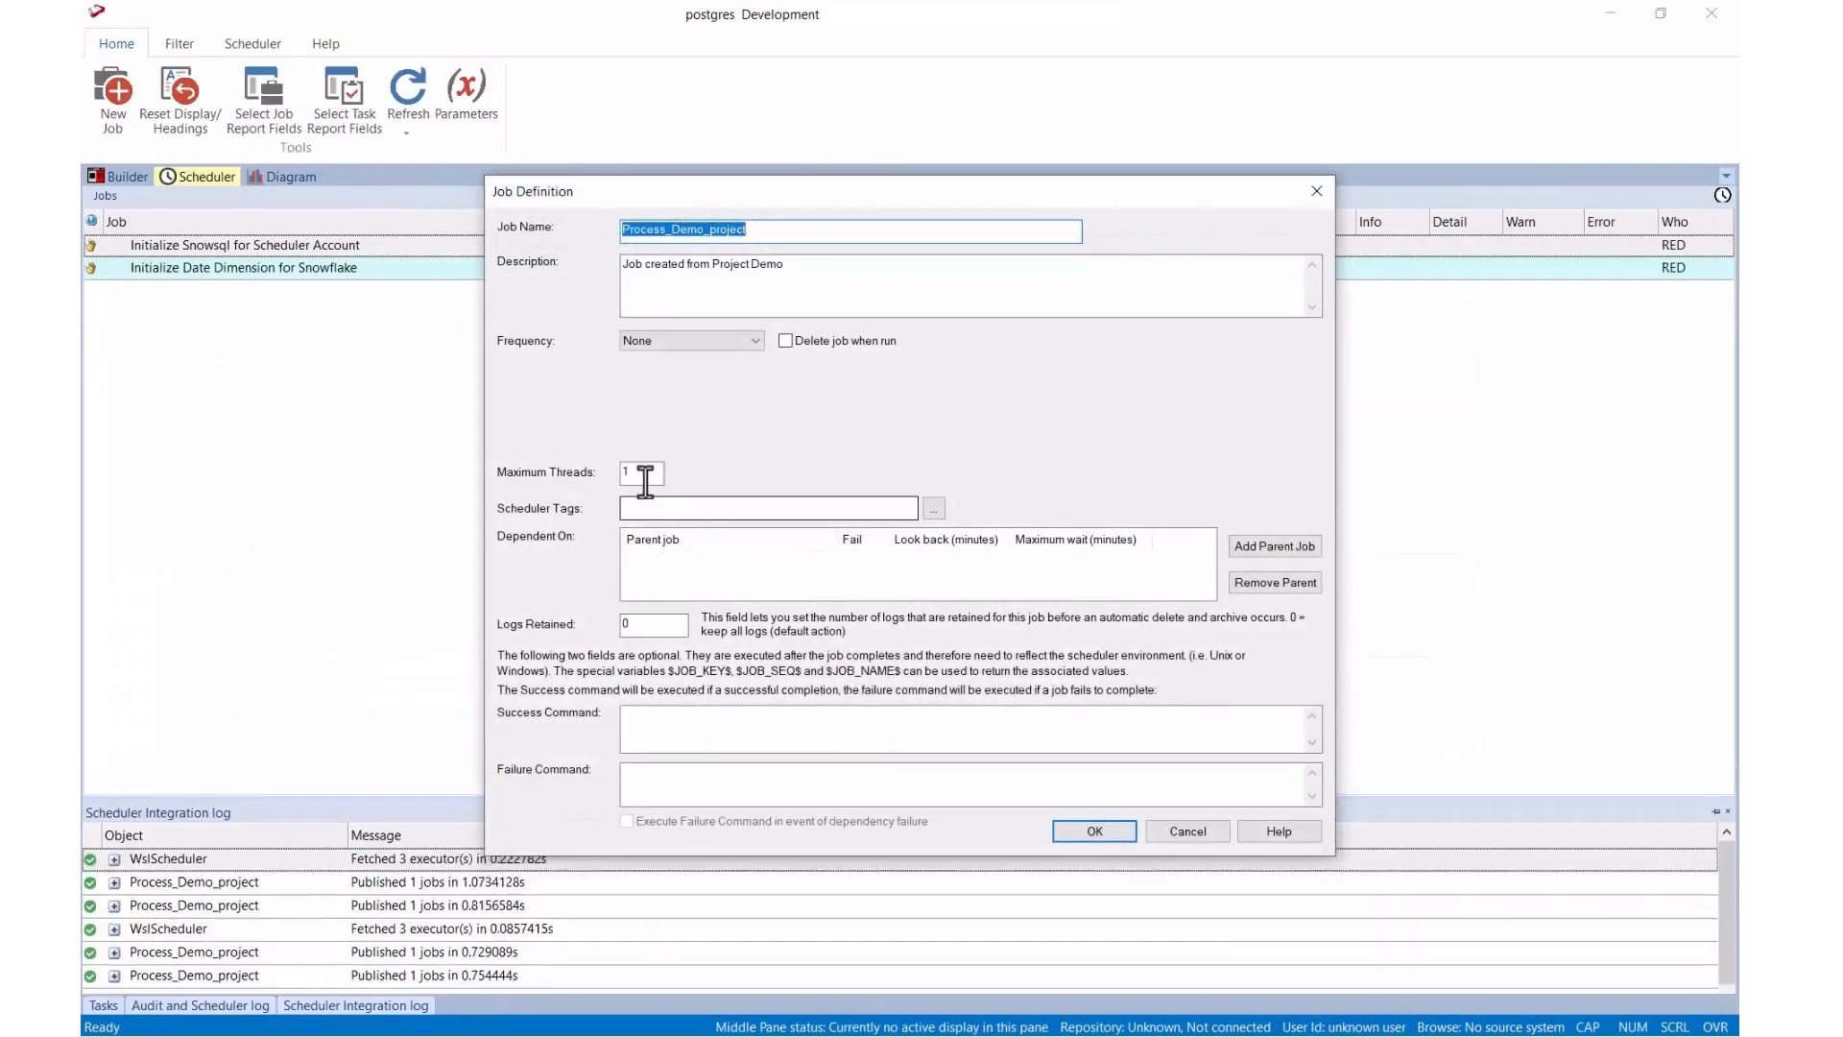
type("4")
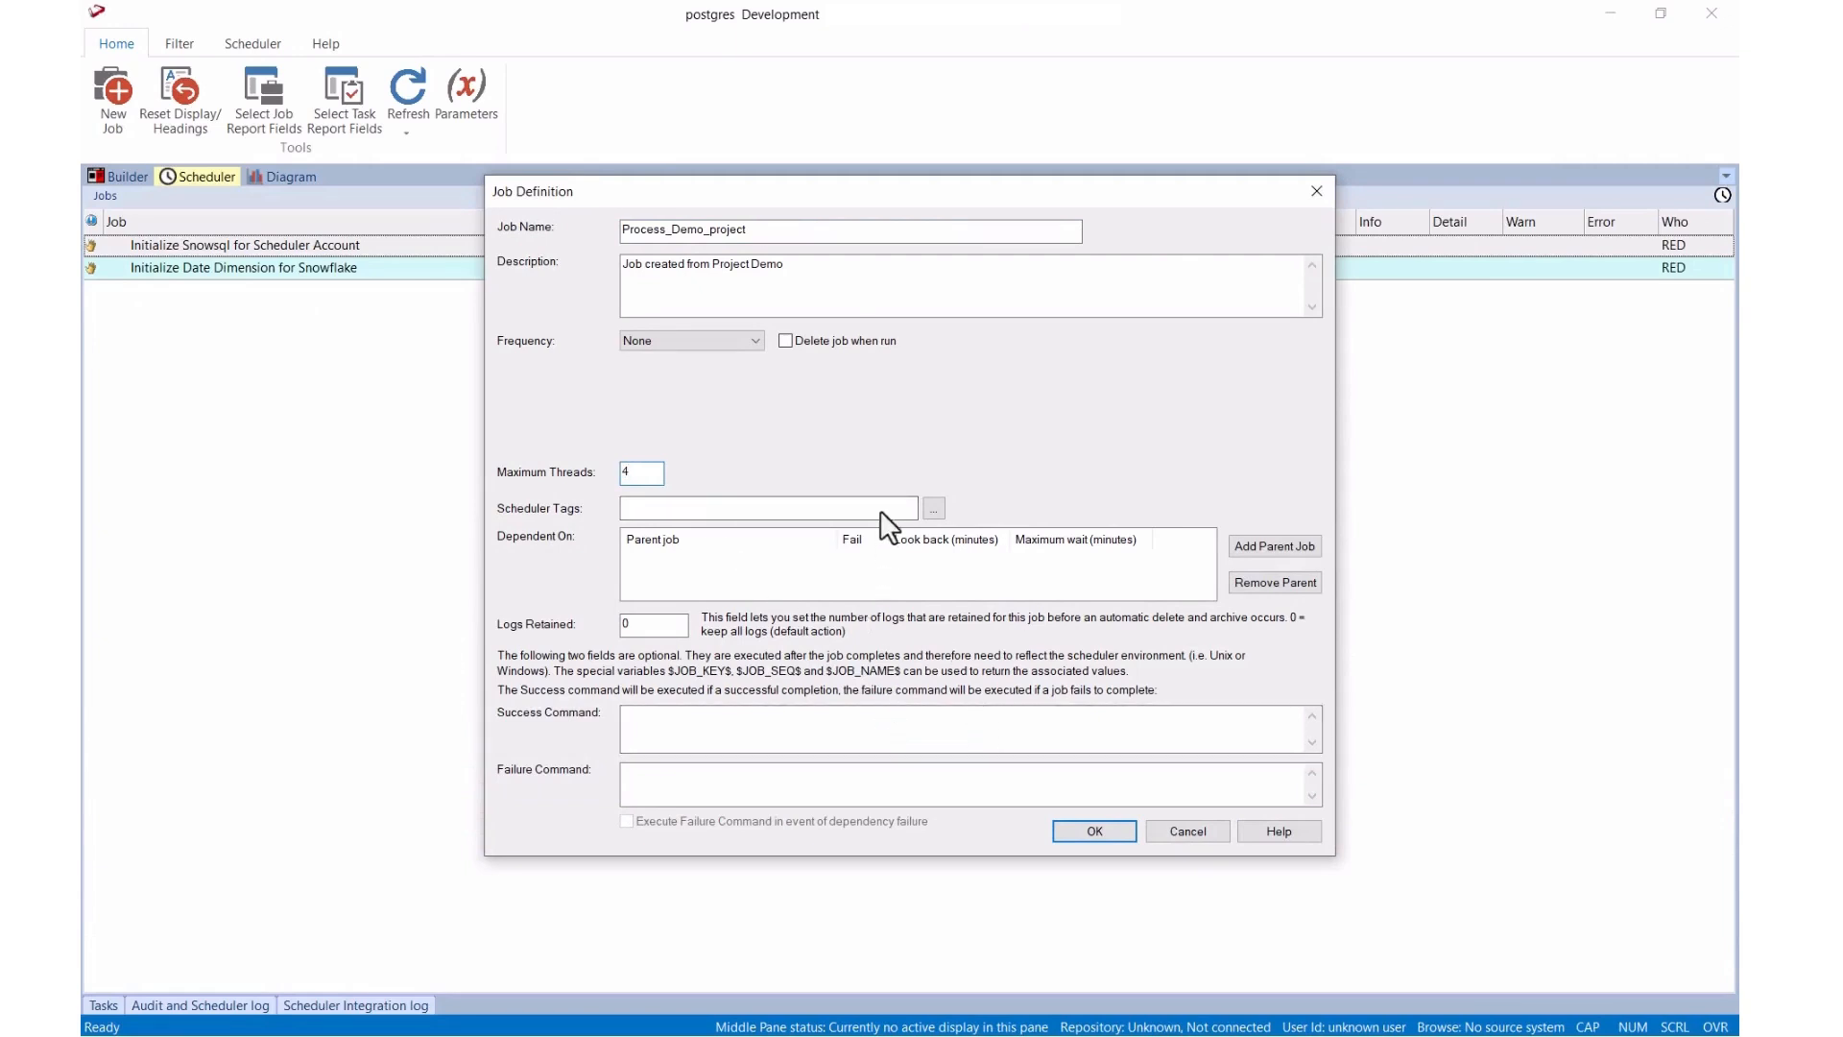
left_click(754, 340)
left_click(752, 338)
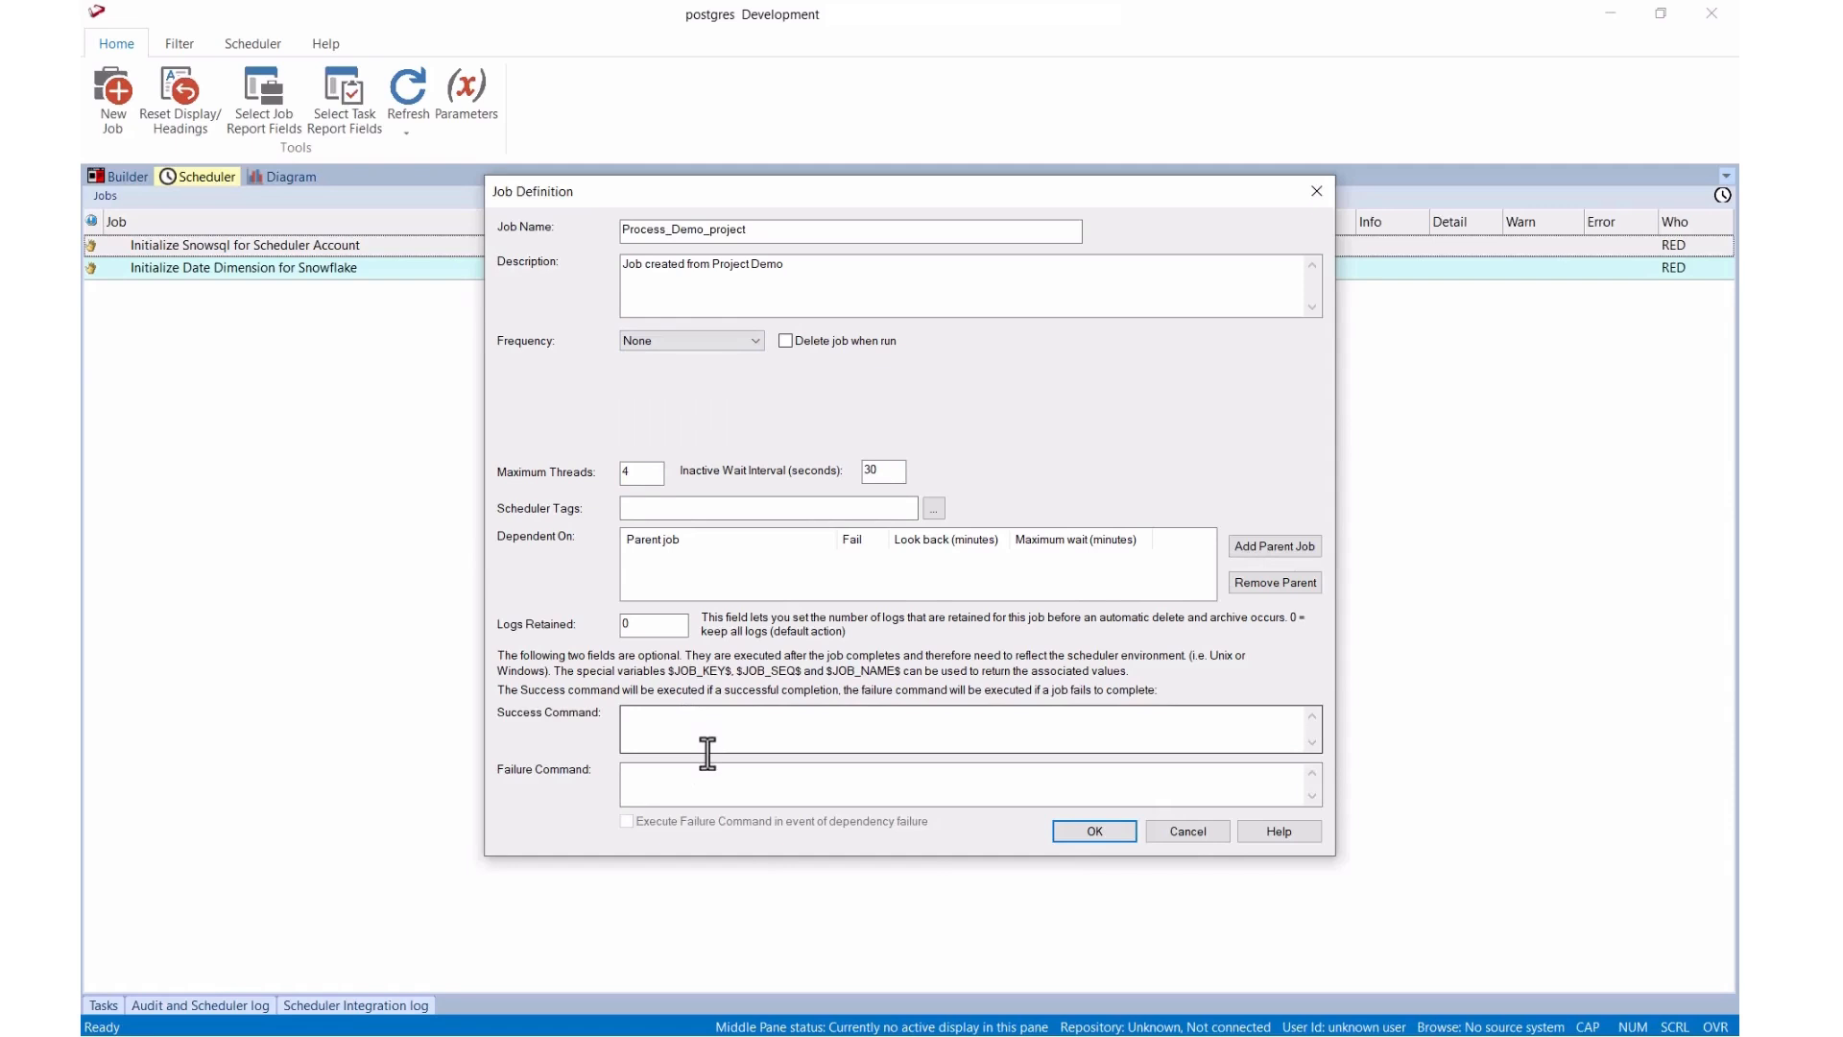
left_click(1094, 831)
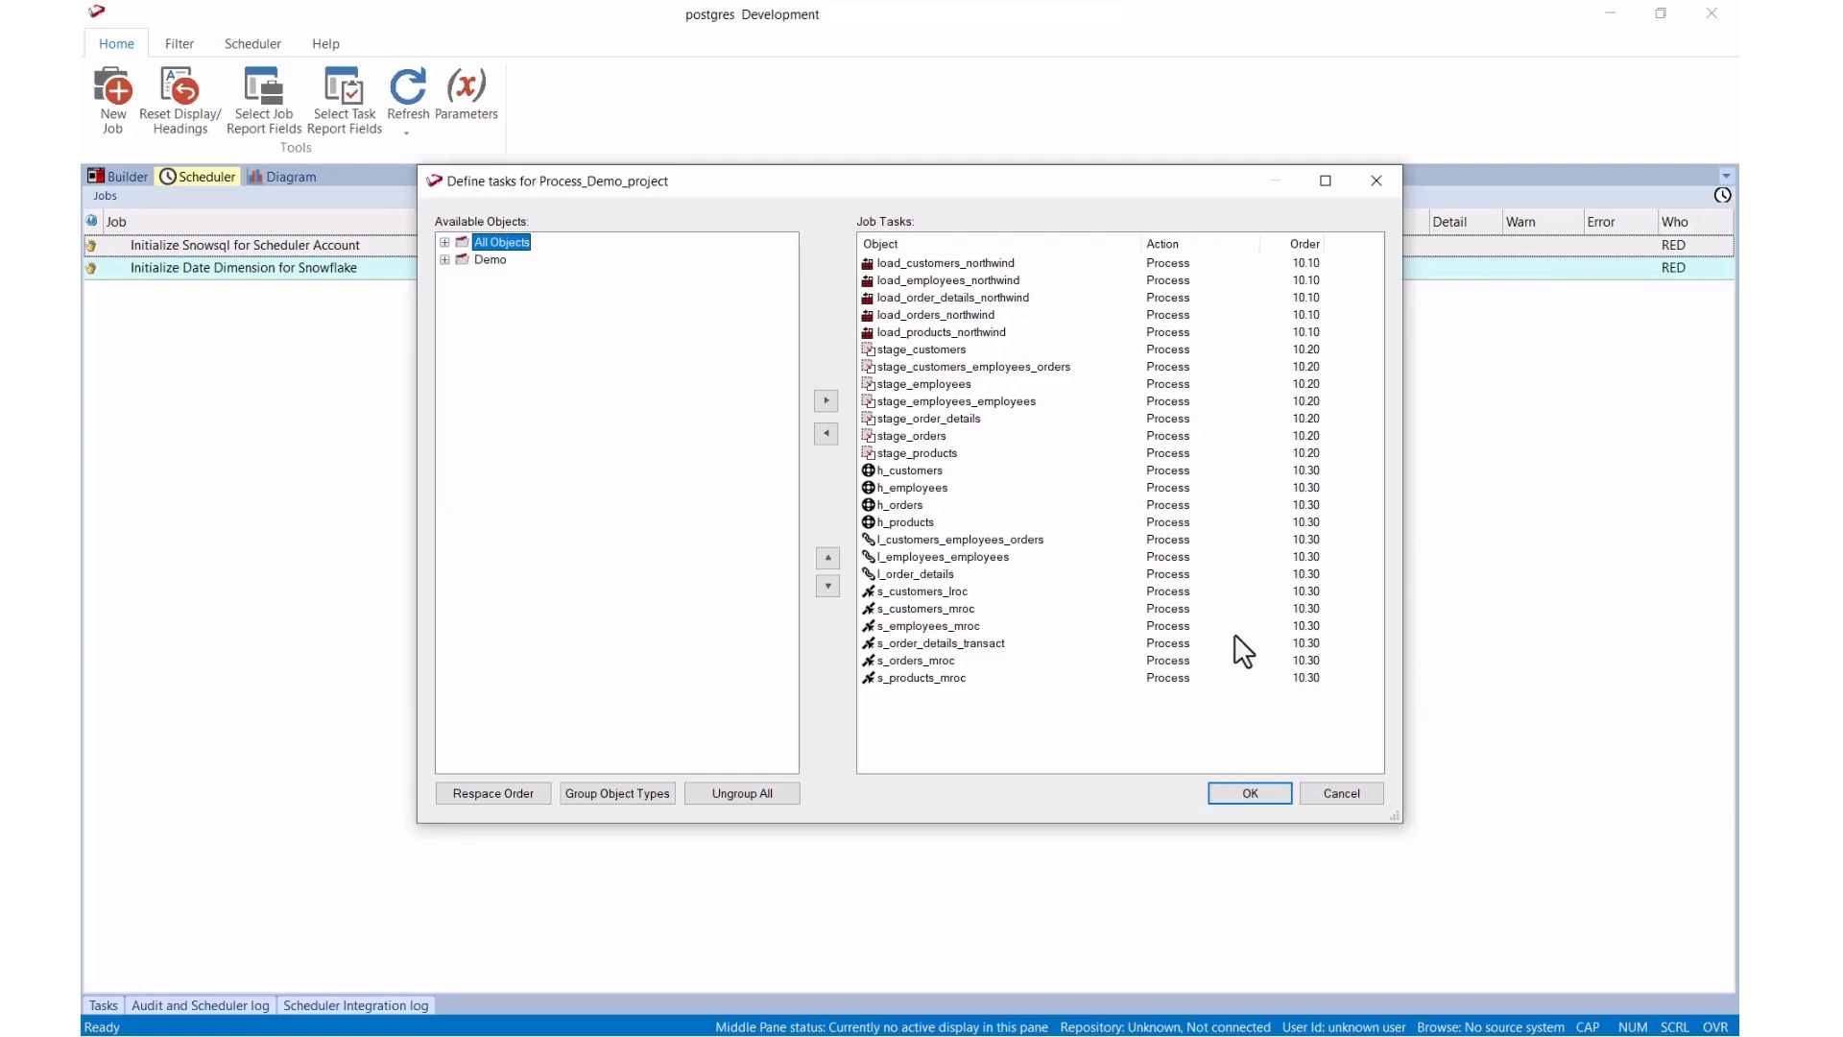
left_click(1223, 791)
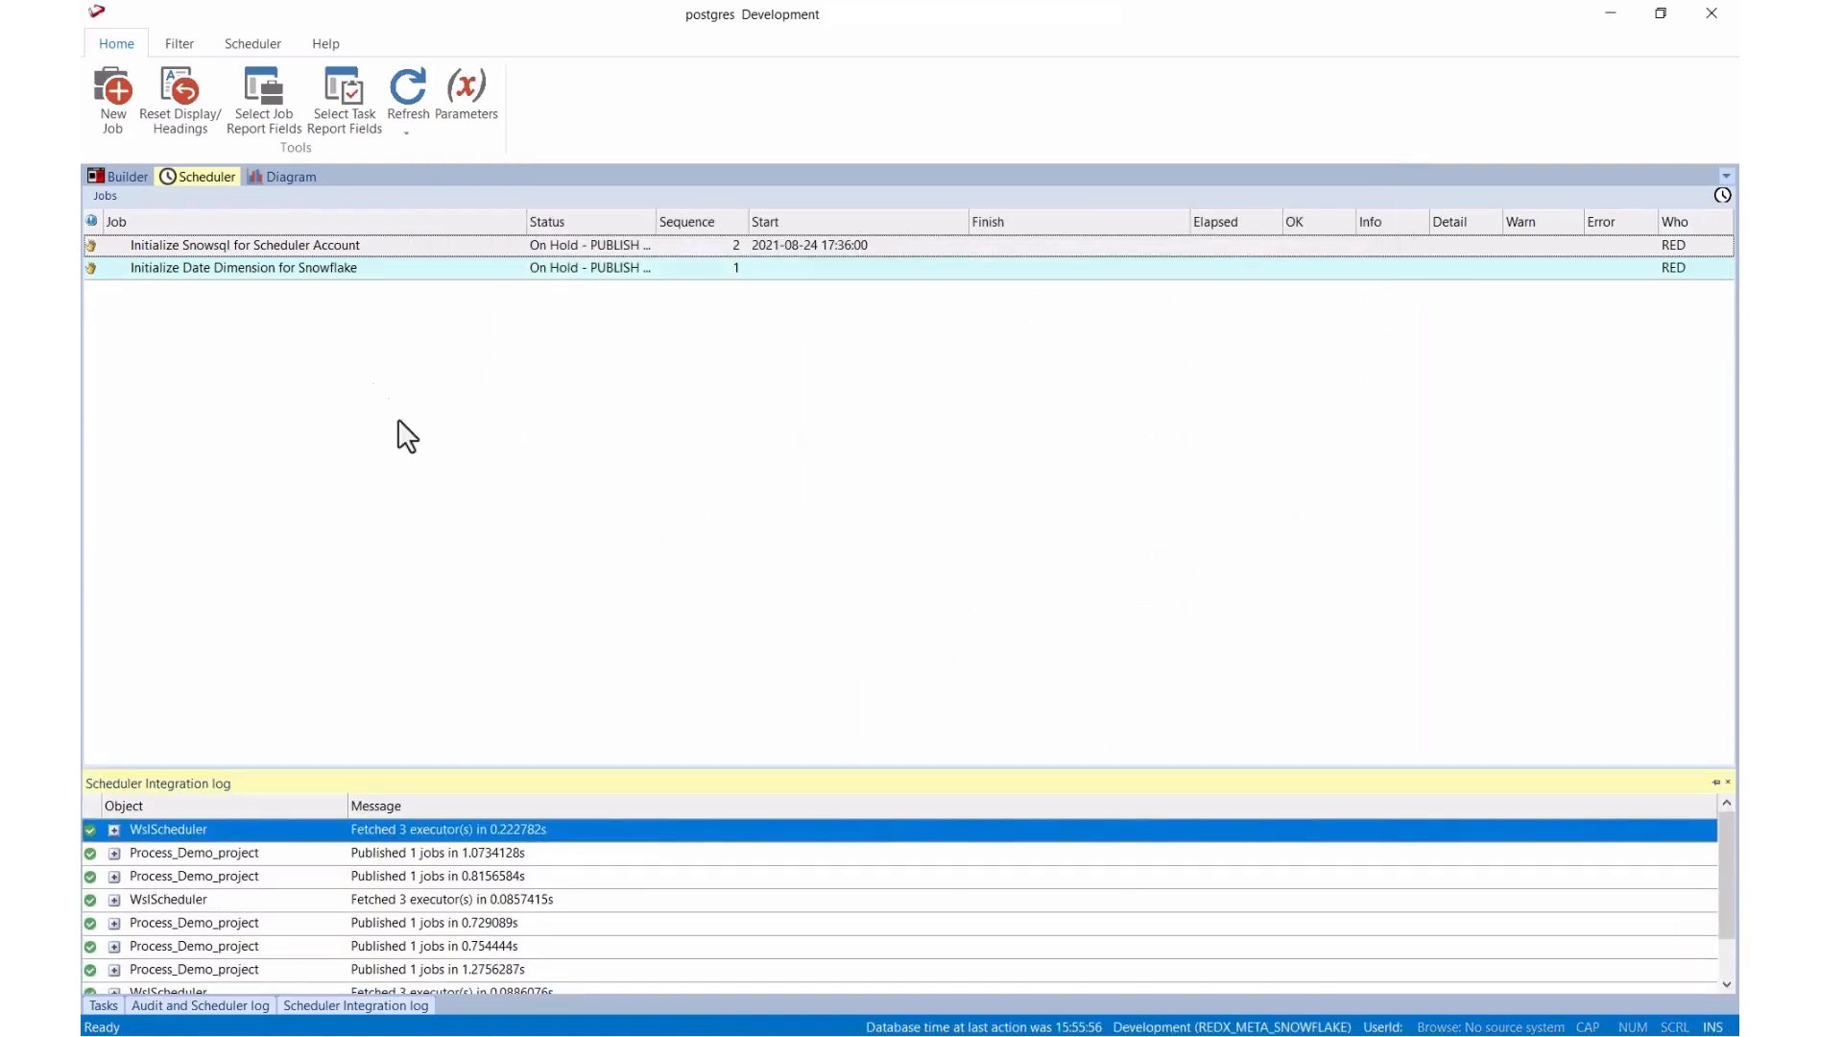
Step: Back in the builder, display the data stored in the h_customers hub table
left_click(126, 177)
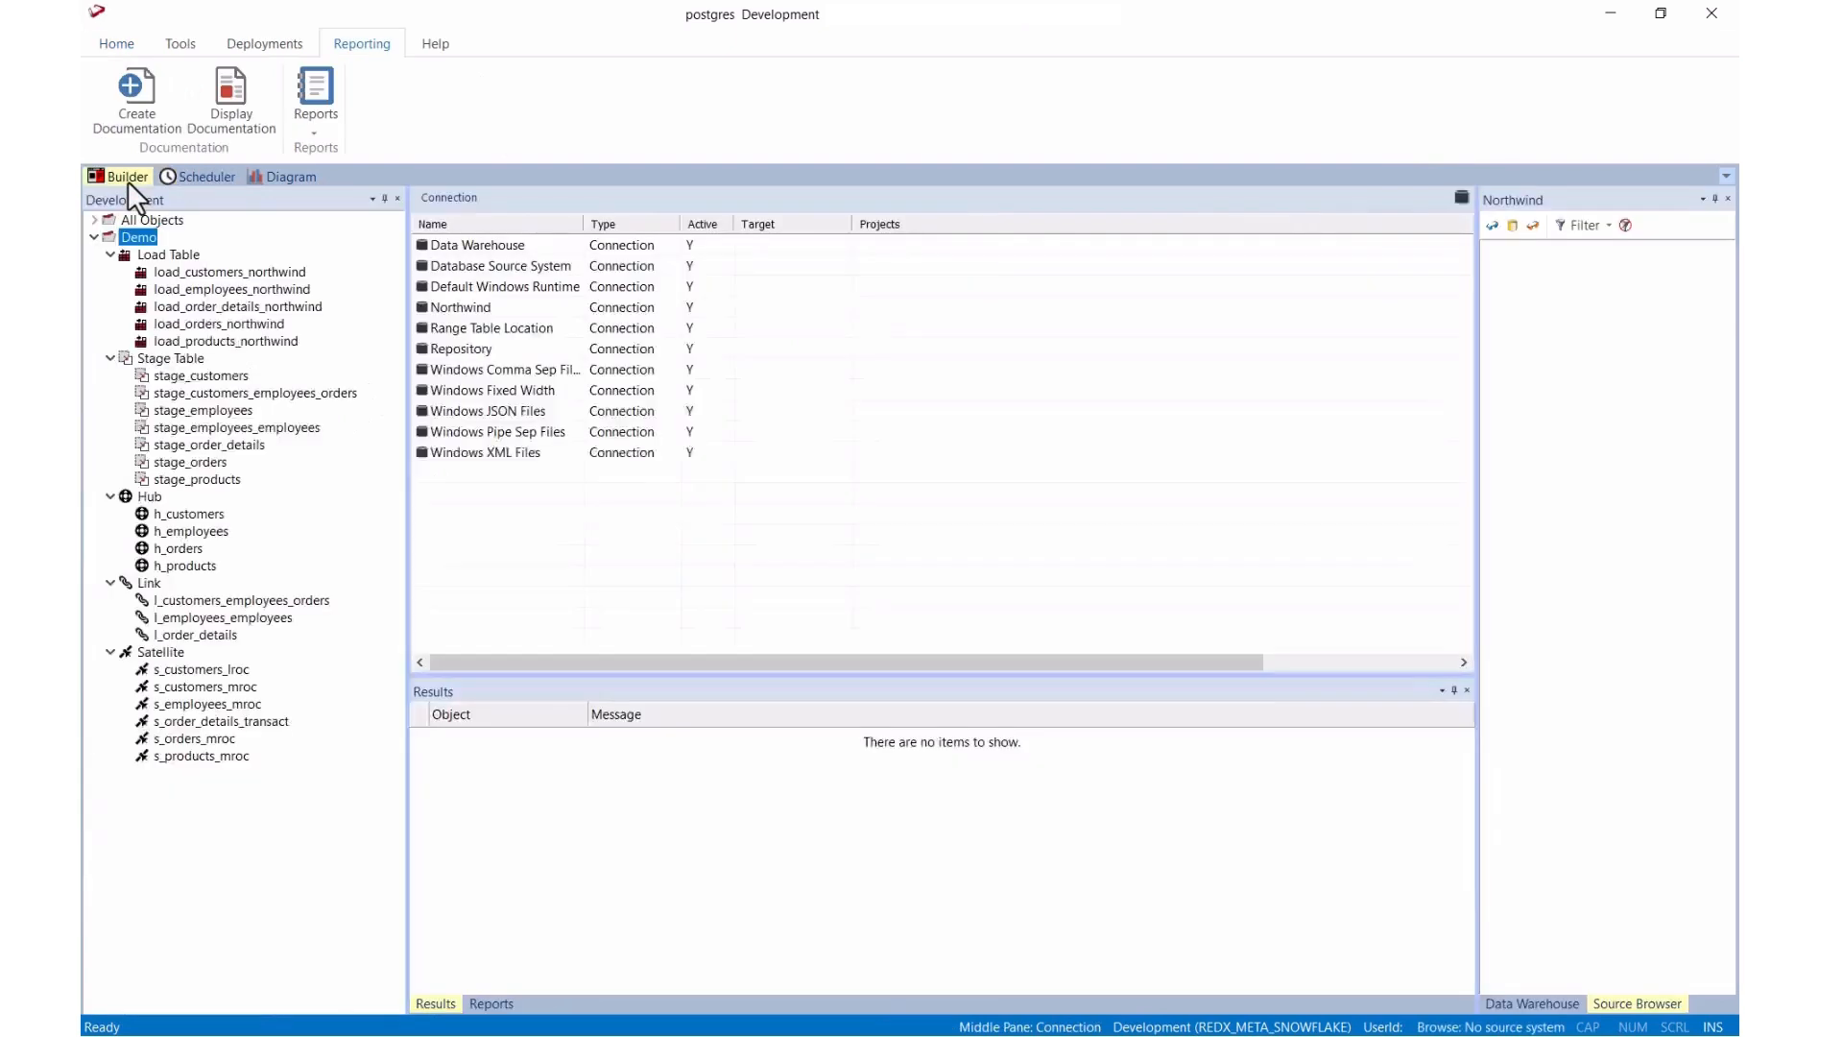
right_click(186, 515)
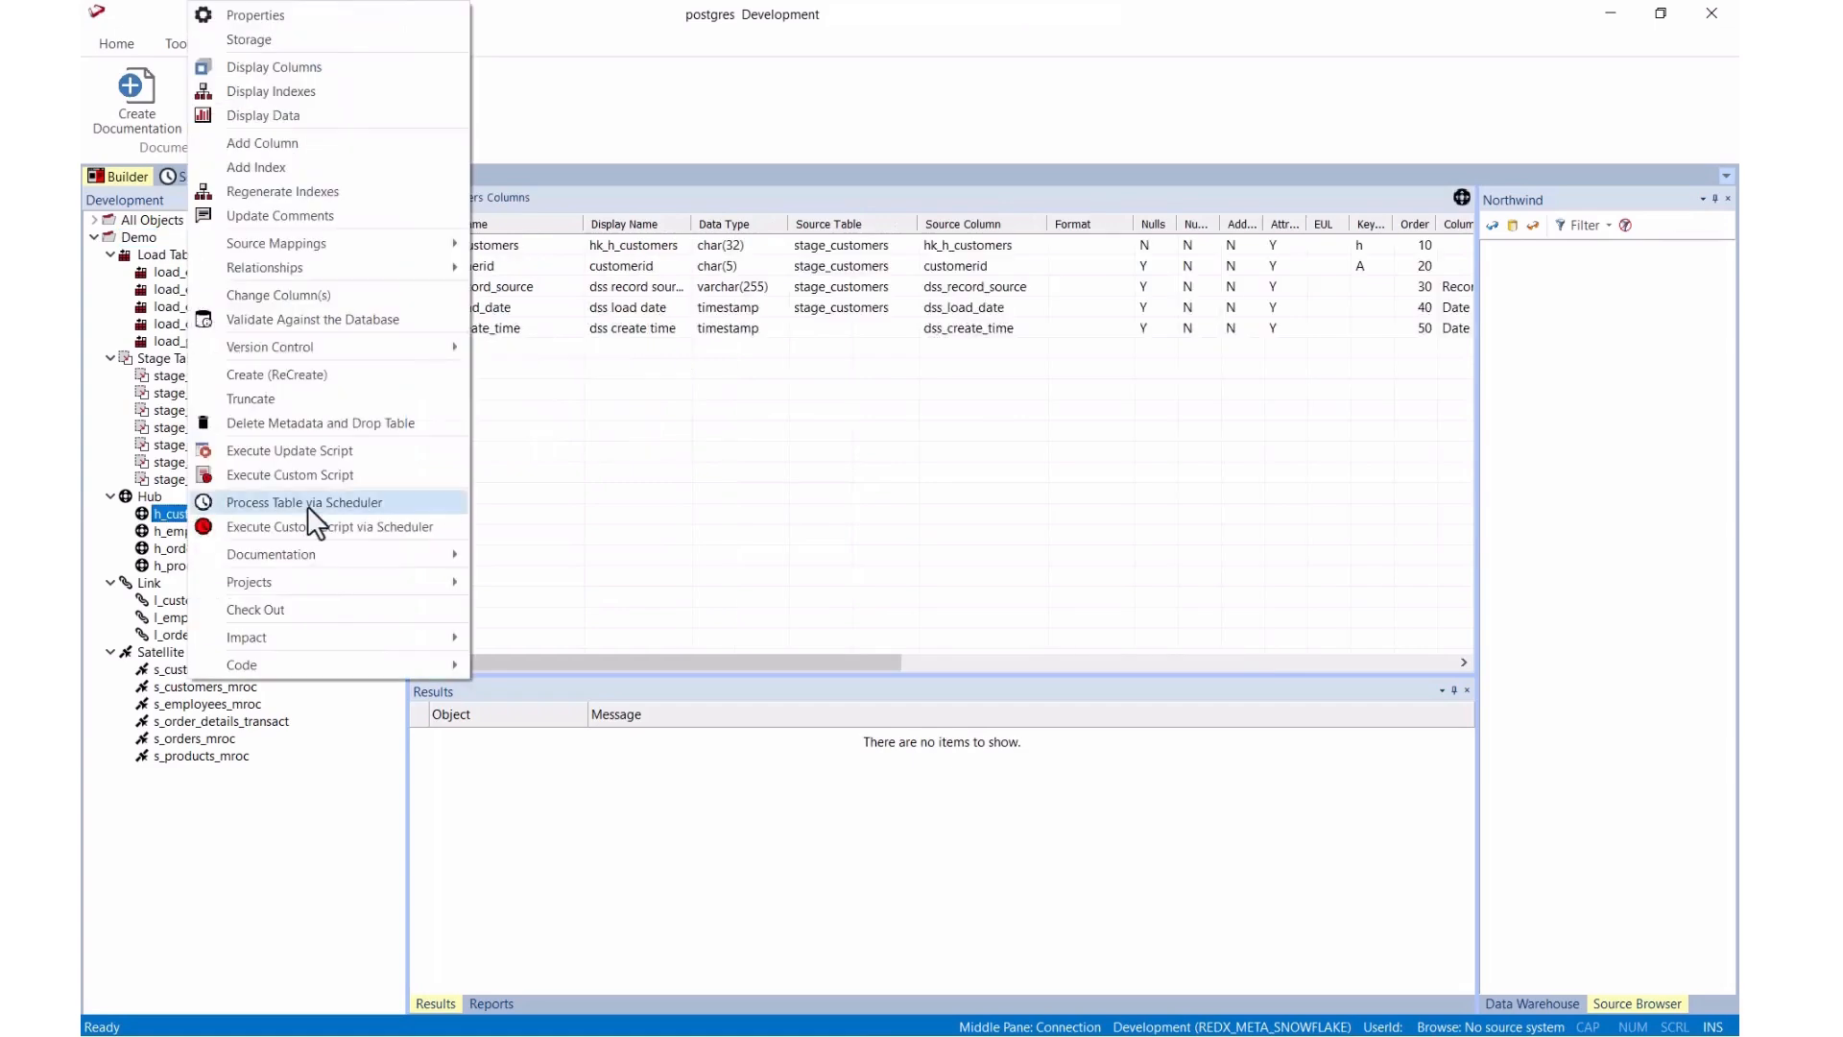
left_click(344, 119)
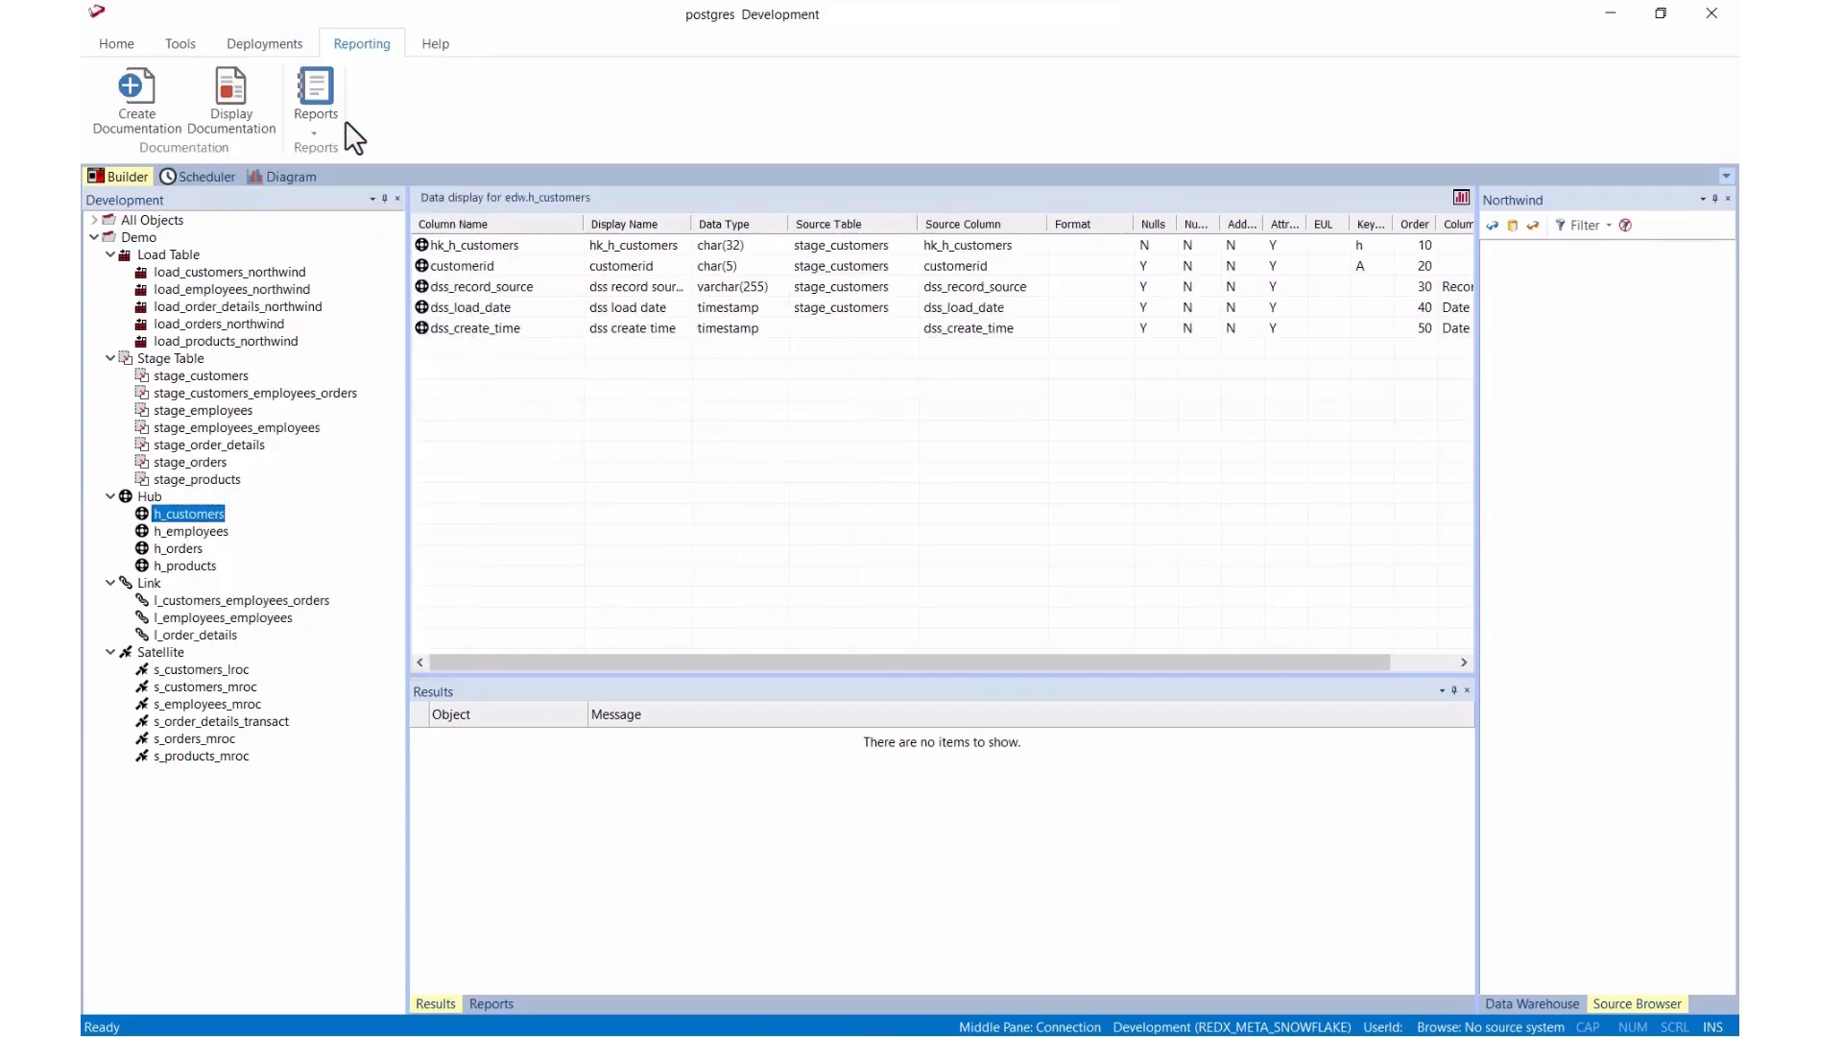